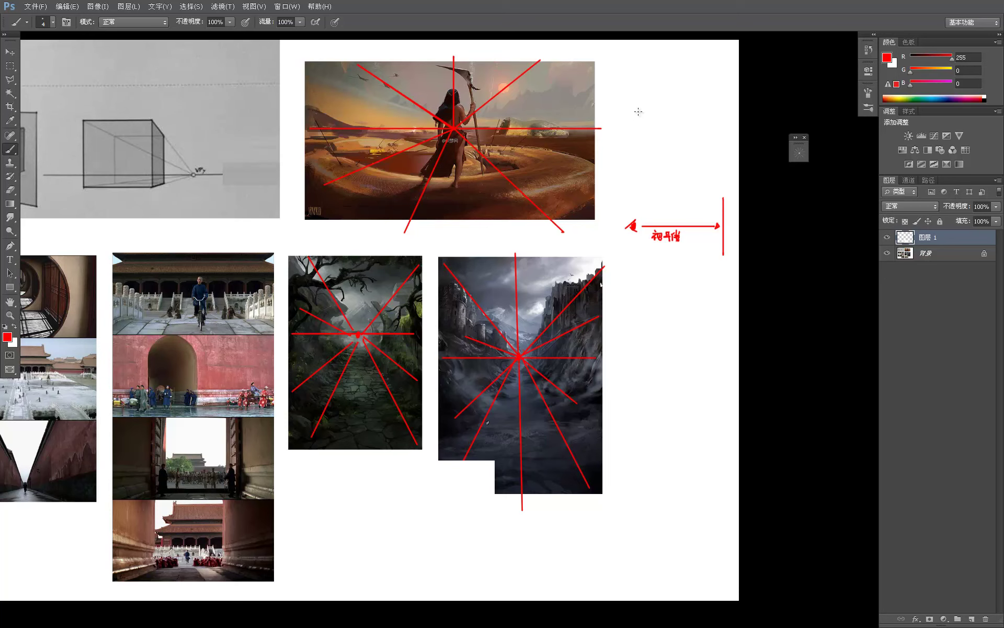
Handwrite the red note "消失点.①" with an arrow down to an underlined "视平线" in the blank area above the eye-level diagram
{"action": "left_click", "coordinate": [755, 200], "text": "alt"}
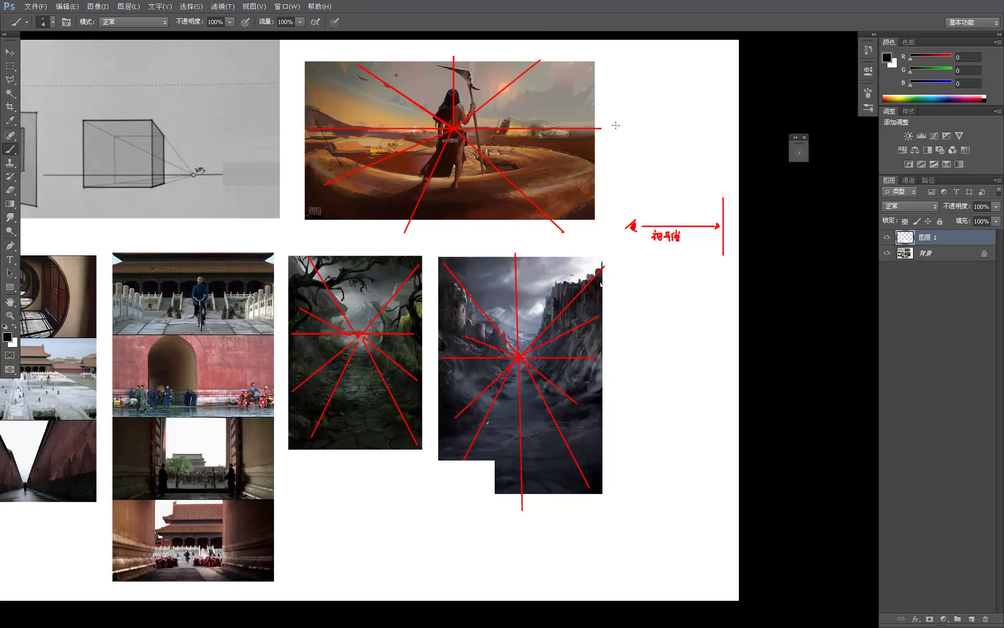
{"action": "key", "text": "x"}
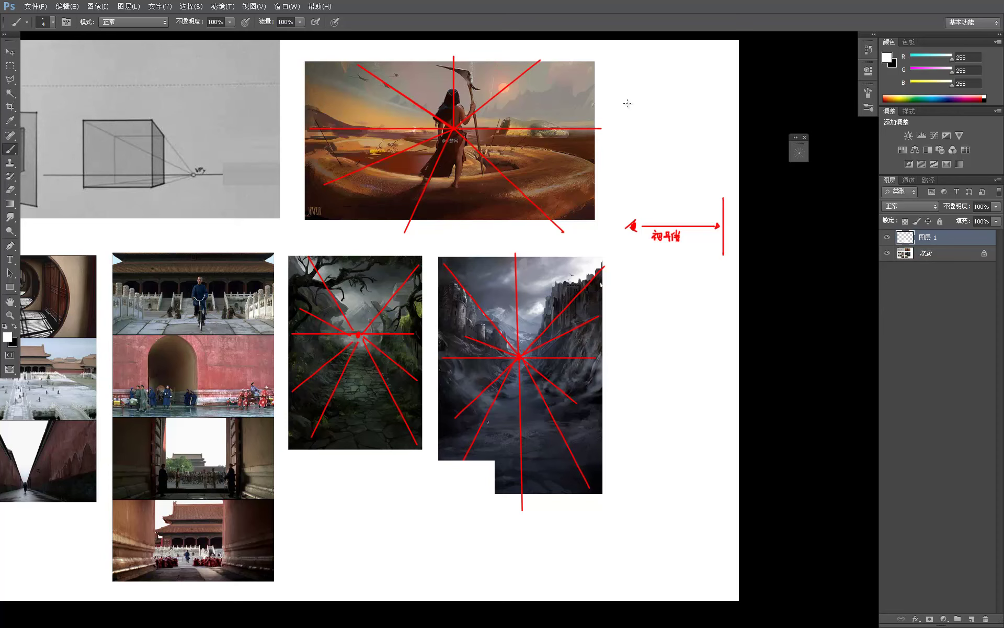
{"action": "left_click", "coordinate": [518, 356], "text": "alt"}
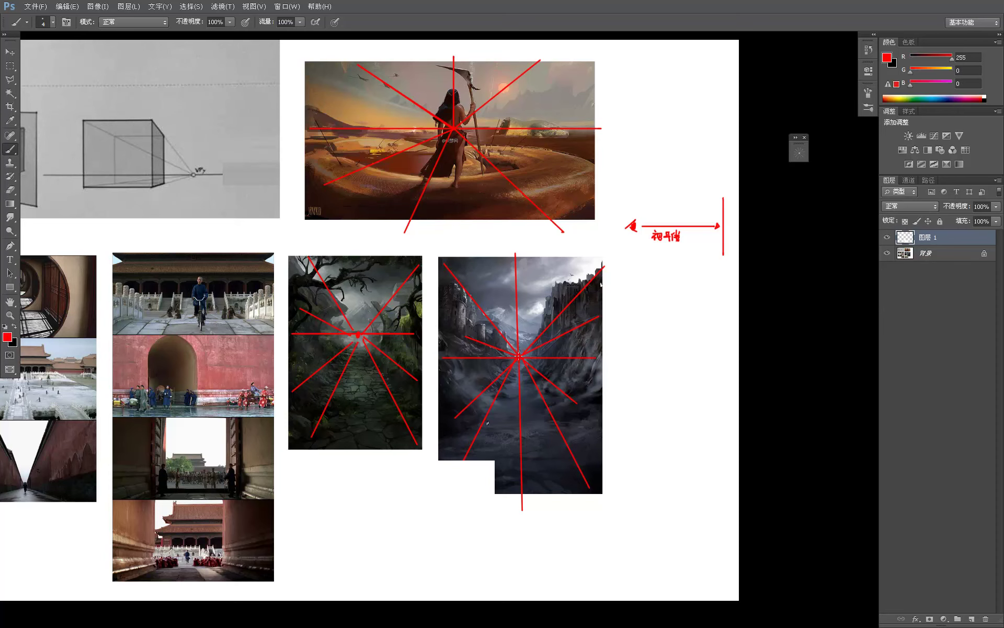
{"action": "key", "text": "m"}
{"action": "key", "text": "b"}
{"action": "left_click", "coordinate": [634, 224]}
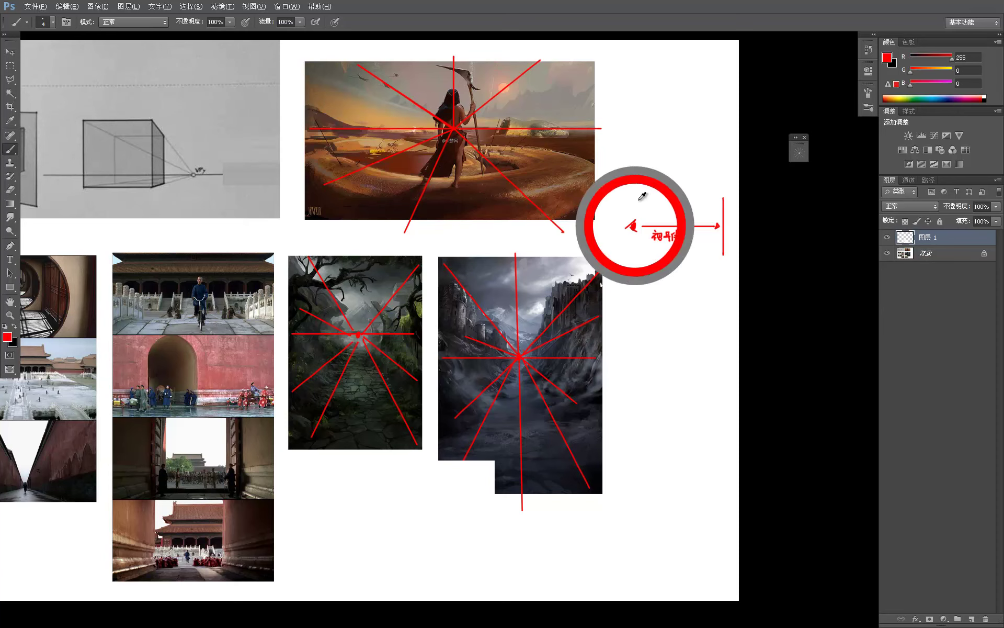
{"action": "mouse_move", "coordinate": [640, 119]}
{"action": "left_mouse_down"}
{"action": "mouse_move", "coordinate": [648, 131]}
{"action": "mouse_move", "coordinate": [658, 116]}
{"action": "mouse_move", "coordinate": [679, 127]}
{"action": "left_mouse_up"}
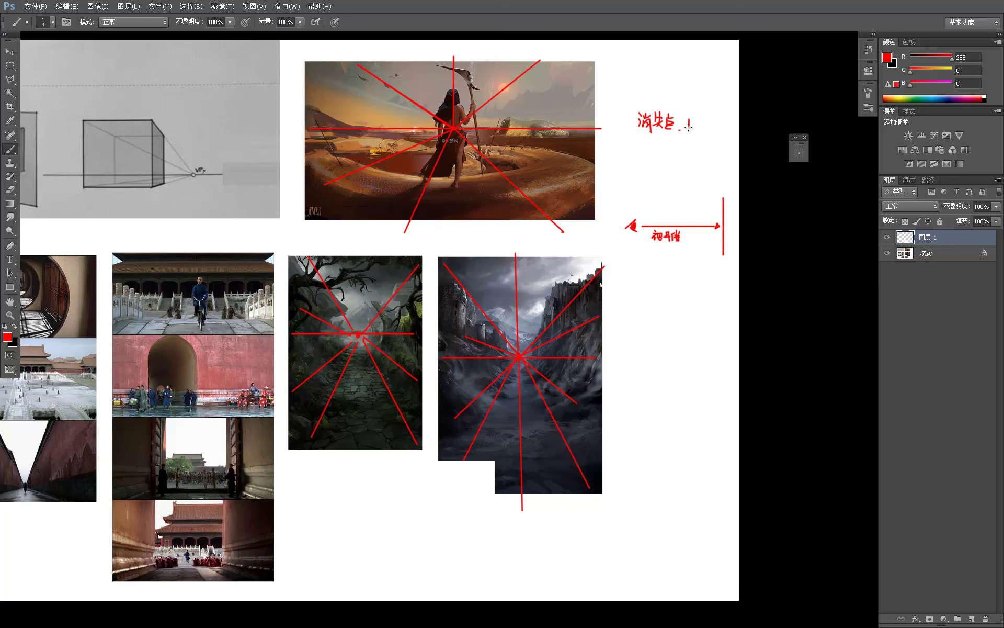
{"action": "left_click_drag", "start_coordinate": [688, 118], "coordinate": [687, 118]}
{"action": "mouse_move", "coordinate": [656, 135]}
{"action": "left_mouse_down"}
{"action": "mouse_move", "coordinate": [640, 159]}
{"action": "mouse_move", "coordinate": [668, 156]}
{"action": "mouse_move", "coordinate": [661, 166]}
{"action": "mouse_move", "coordinate": [672, 166]}
{"action": "left_mouse_up"}
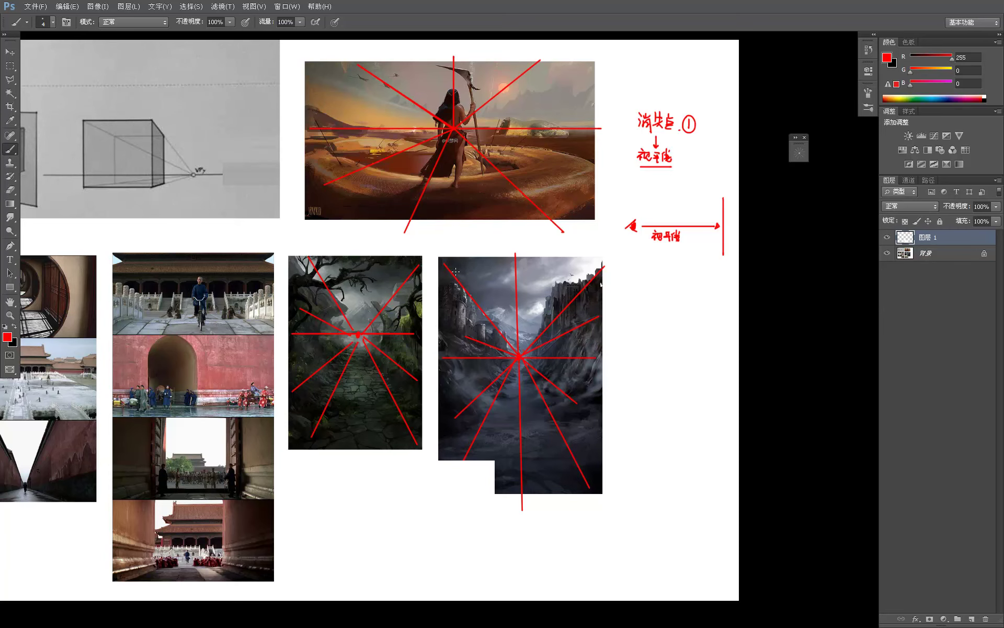
Return to the windowed view and create a new 964 × 782 pixel RGB document at 72 ppi with a white background
{"action": "left_click_drag", "start_coordinate": [440, 283], "coordinate": [467, 284]}
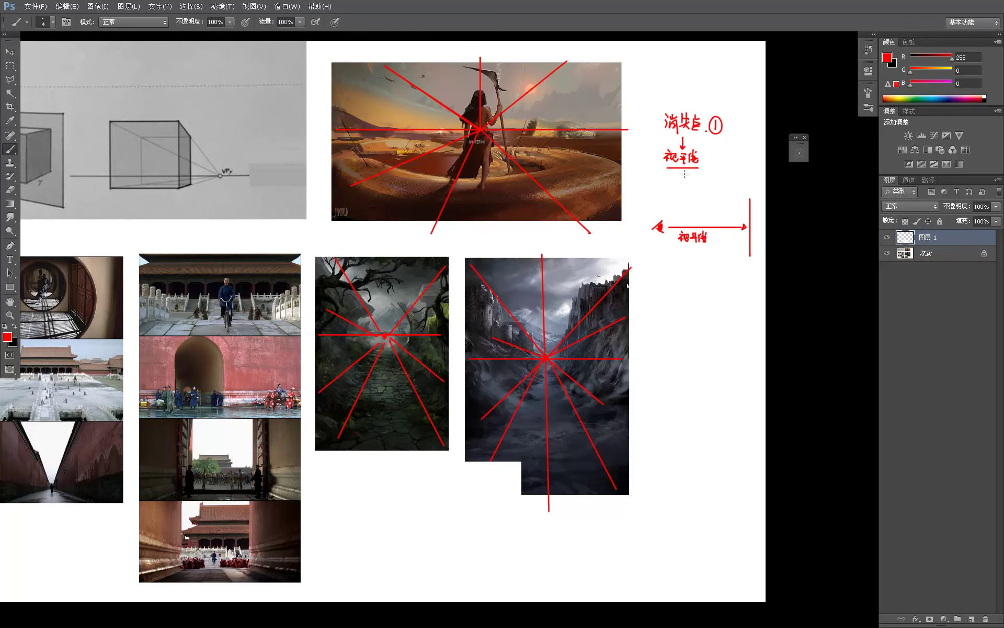
{"action": "key", "text": "f"}
{"action": "key", "text": "f"}
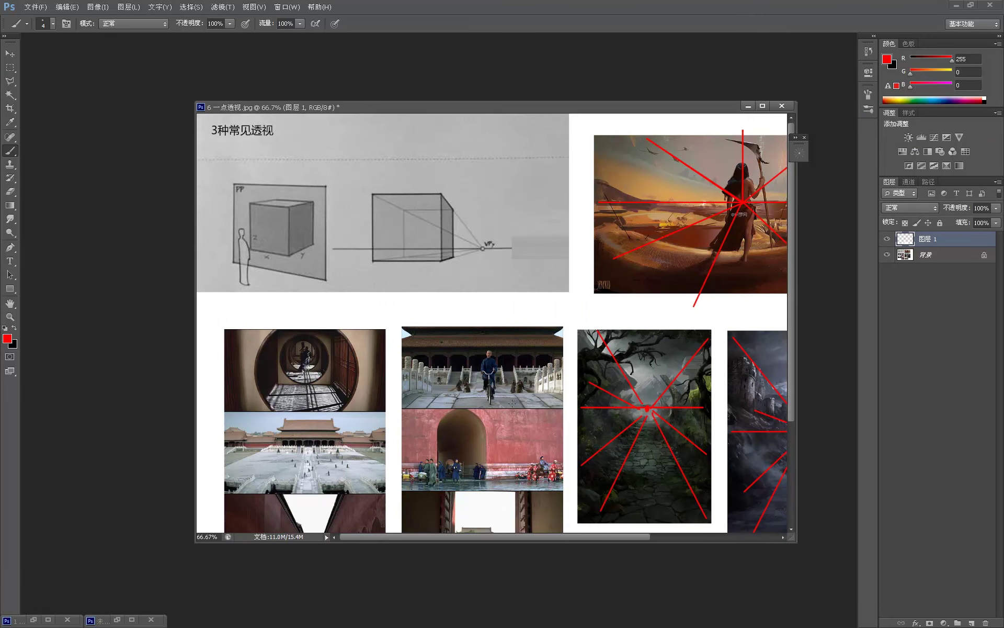
{"action": "left_click", "coordinate": [35, 7]}
{"action": "left_click", "coordinate": [37, 15]}
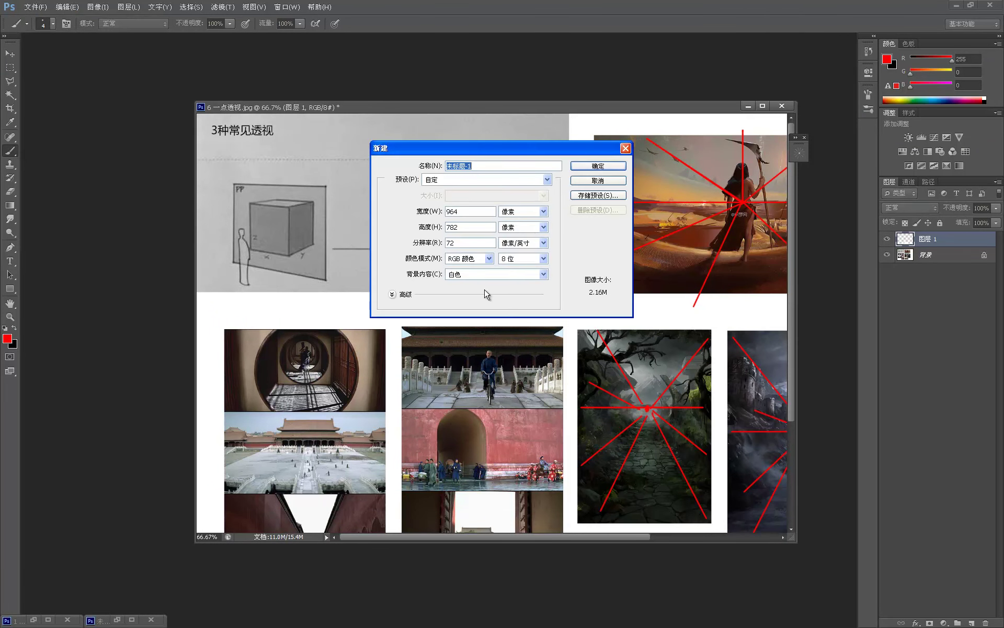
{"action": "left_click", "coordinate": [597, 167]}
{"action": "left_click_drag", "start_coordinate": [412, 119], "coordinate": [348, 177]}
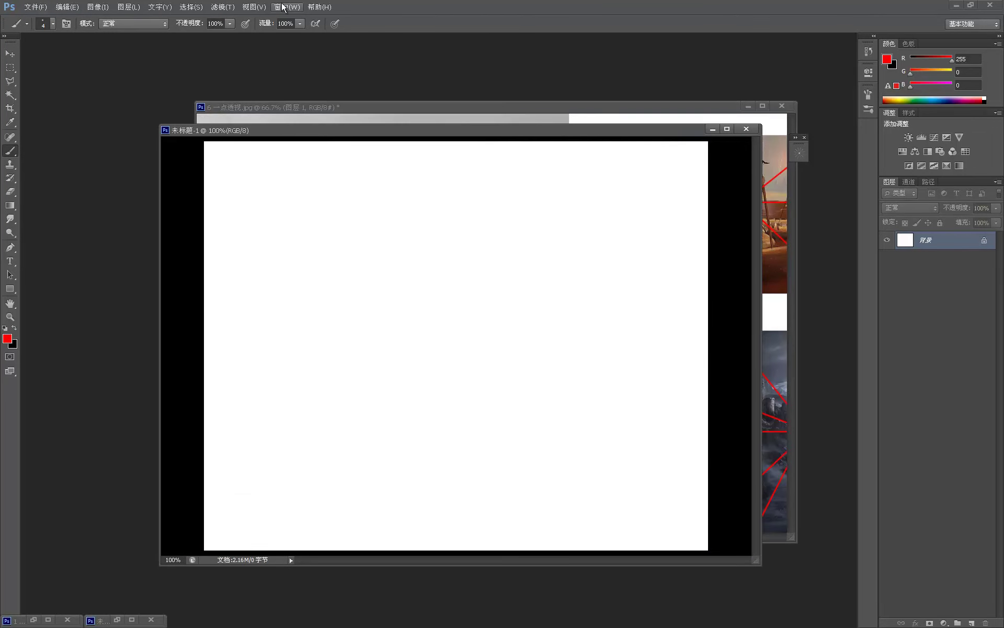
Open the Perspective tools extension for the new document
{"action": "left_click", "coordinate": [283, 7]}
{"action": "mouse_move", "coordinate": [263, 6]}
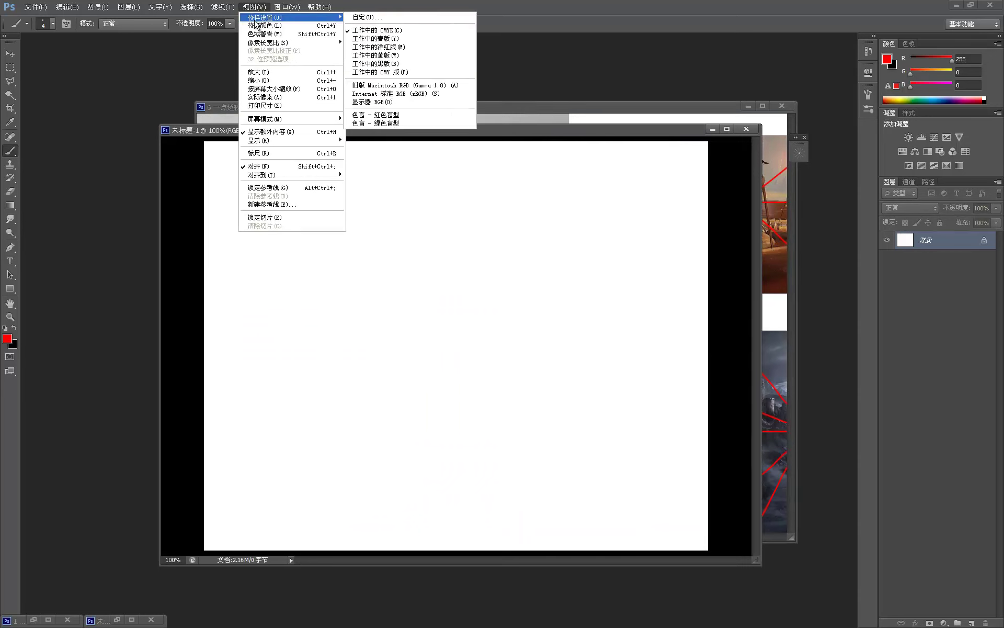
{"action": "mouse_move", "coordinate": [285, 27]}
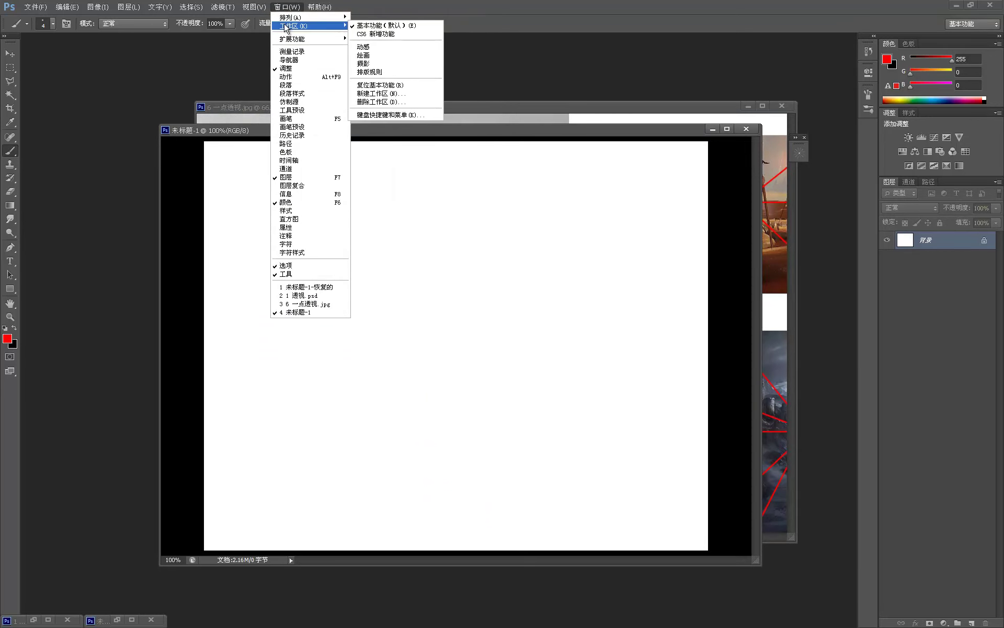
{"action": "mouse_move", "coordinate": [232, 7]}
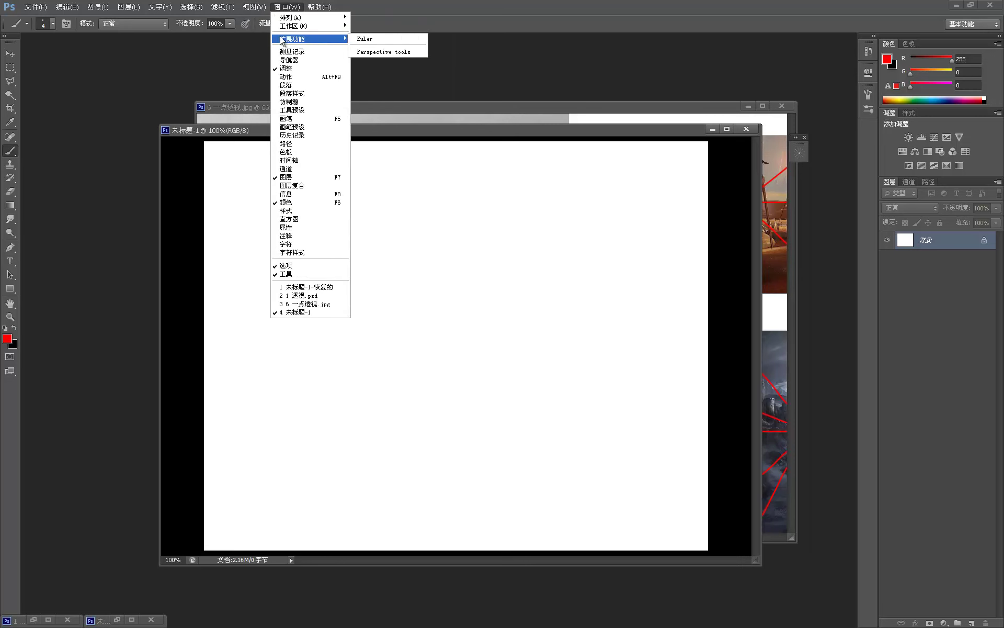
{"action": "left_click", "coordinate": [383, 53]}
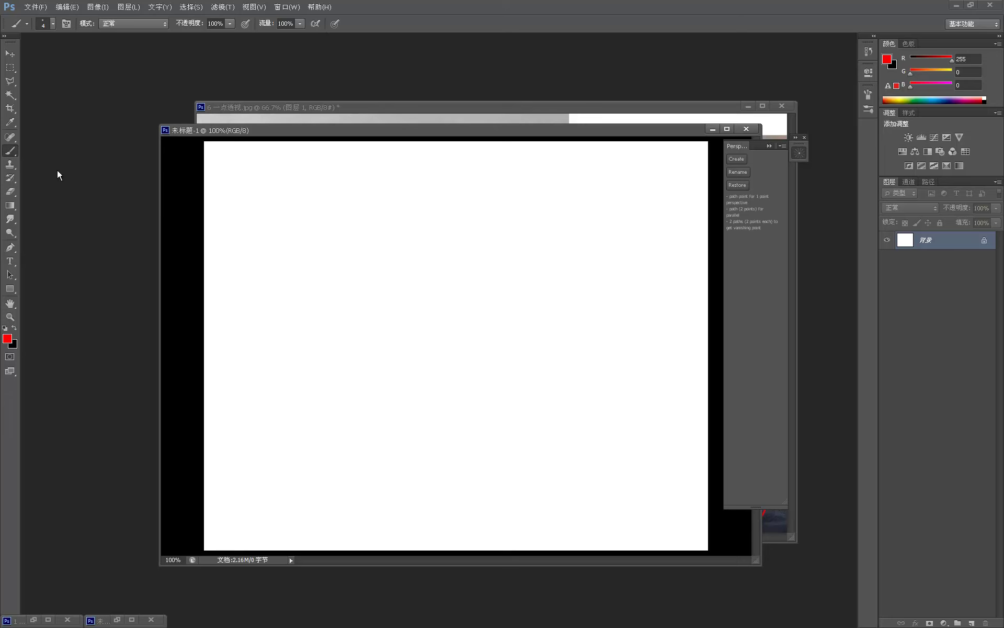
Place a single path point in the upper middle of the canvas and generate a one-point perspective grid with frequency modifier 1
{"action": "left_click", "coordinate": [740, 171]}
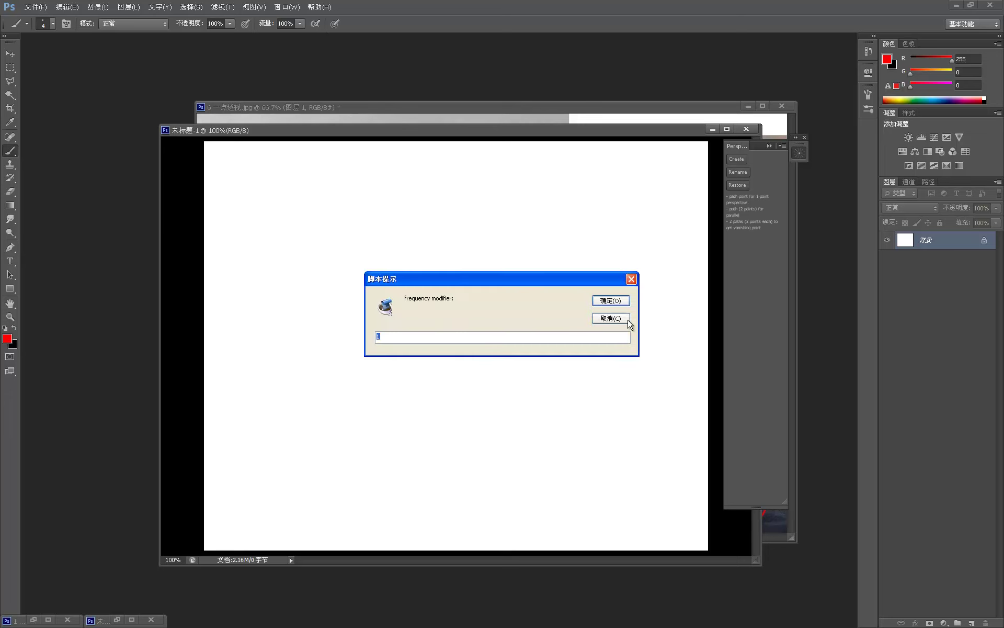
{"action": "left_click", "coordinate": [620, 300]}
{"action": "left_click", "coordinate": [503, 348]}
{"action": "key", "text": "p"}
{"action": "left_click", "coordinate": [458, 266]}
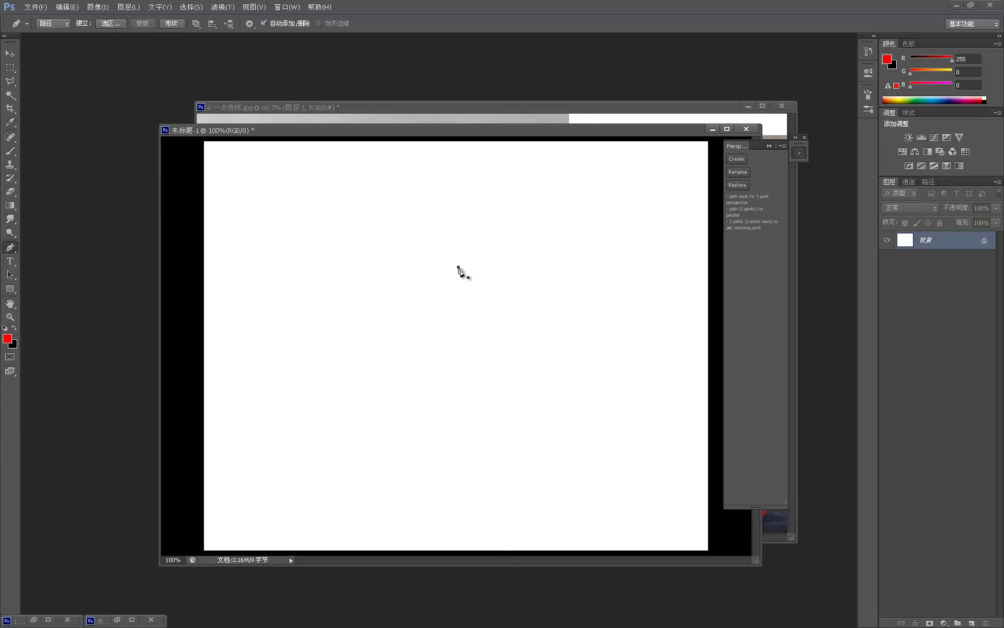
{"action": "left_click", "coordinate": [737, 161]}
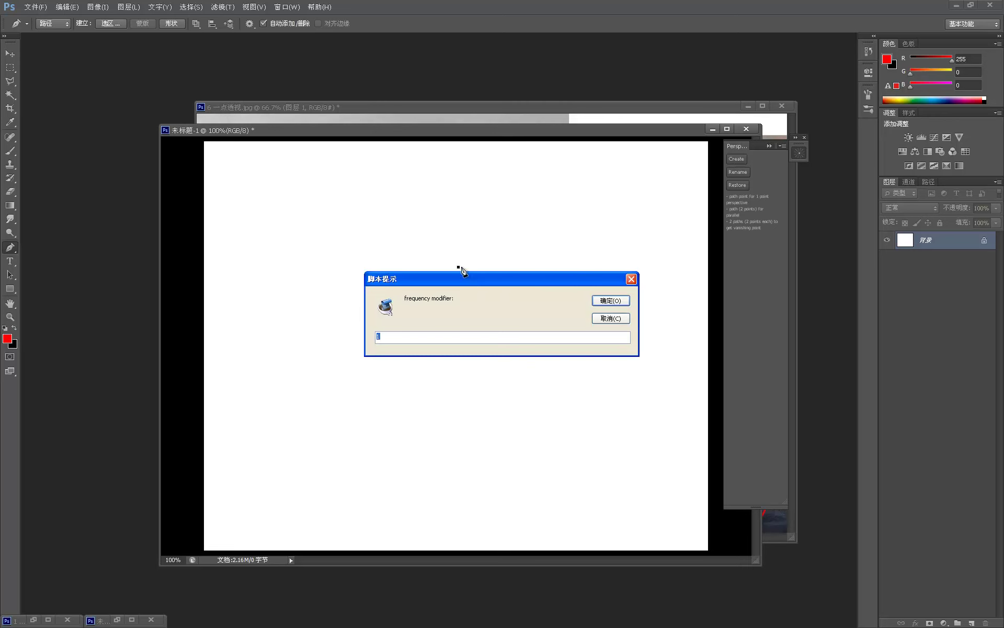
{"action": "left_click", "coordinate": [611, 301]}
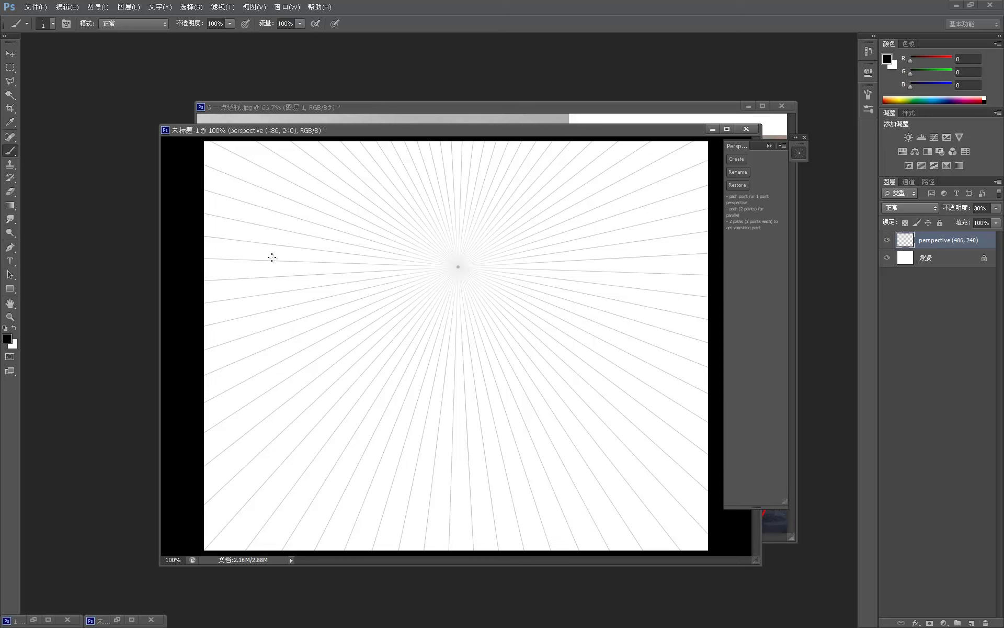
Move the perspective grid down the canvas and stretch its height to 141.30% with Free Transform
{"action": "key", "text": "v"}
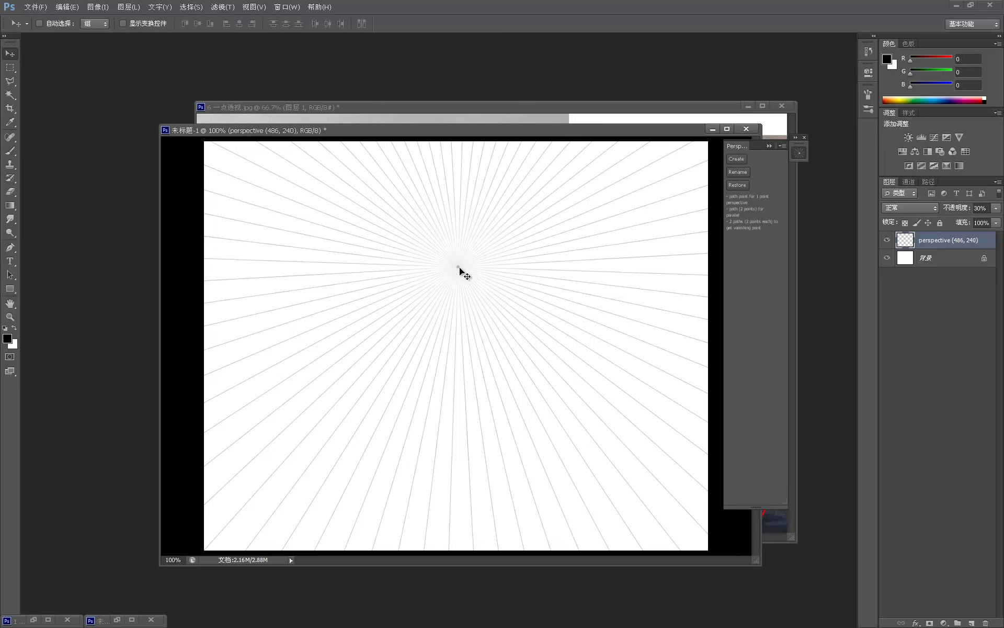
{"action": "left_click_drag", "start_coordinate": [459, 268], "coordinate": [457, 372]}
{"action": "key", "text": "ctrl+t"}
{"action": "left_click_drag", "start_coordinate": [458, 242], "coordinate": [476, 51]}
{"action": "left_click_drag", "start_coordinate": [524, 292], "coordinate": [525, 406]}
{"action": "key", "text": "ctrl+z"}
{"action": "left_click_drag", "start_coordinate": [470, 305], "coordinate": [316, 388]}
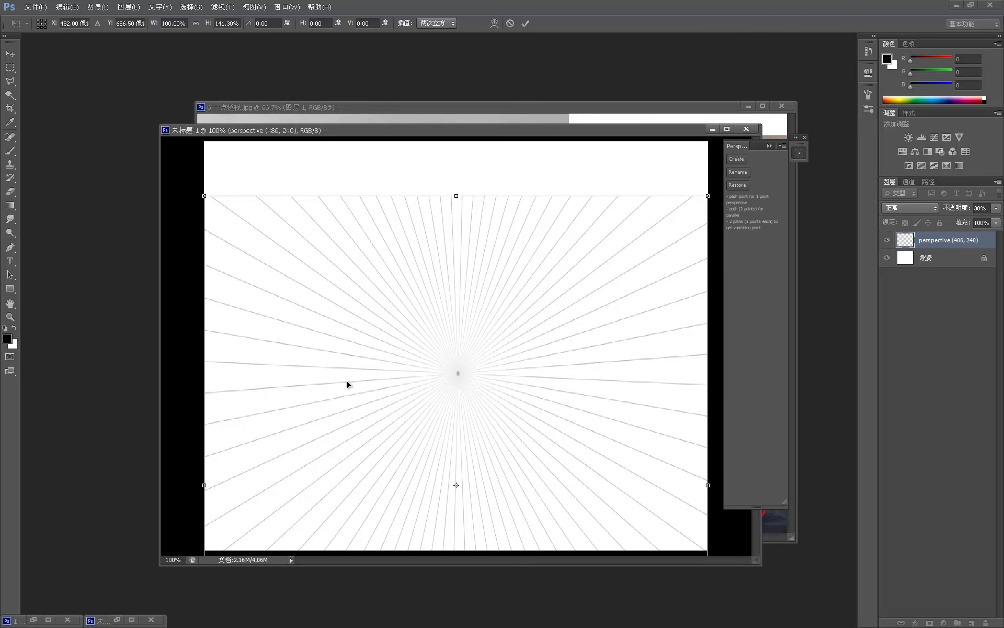
{"action": "key", "text": "Return"}
Raise the grid layer's opacity to 100% and paint a straight black horizontal line through the vanishing point across the canvas
{"action": "key", "text": "b"}
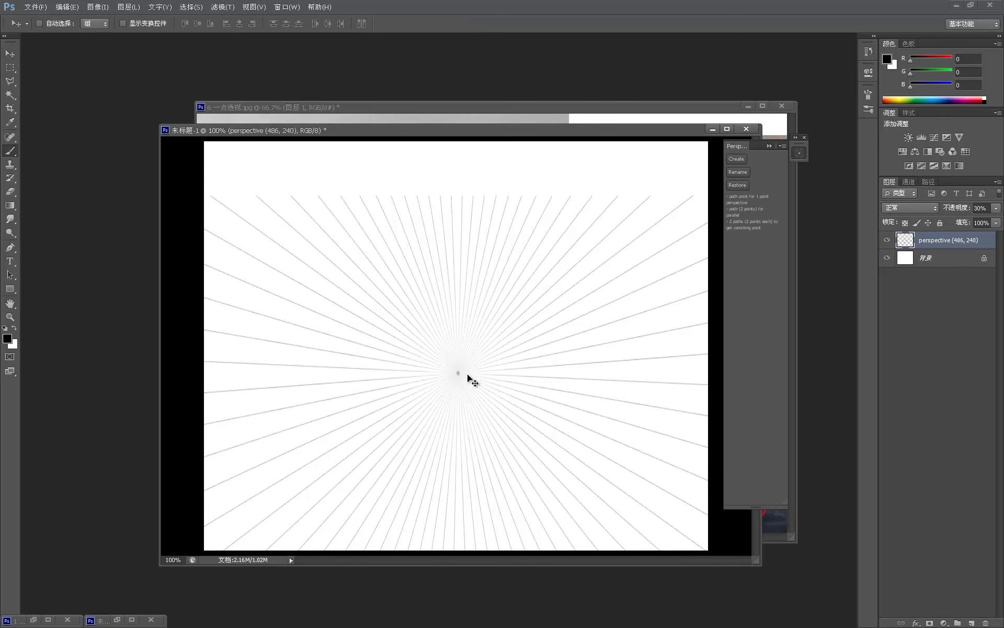
{"action": "key", "text": "alt"}
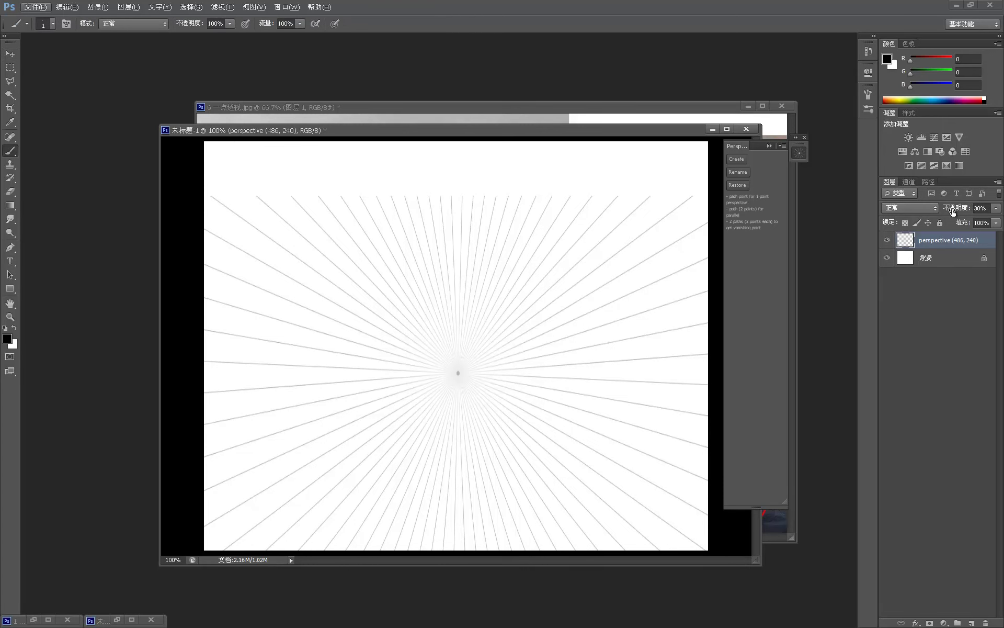
{"action": "left_click_drag", "start_coordinate": [955, 208], "coordinate": [974, 208]}
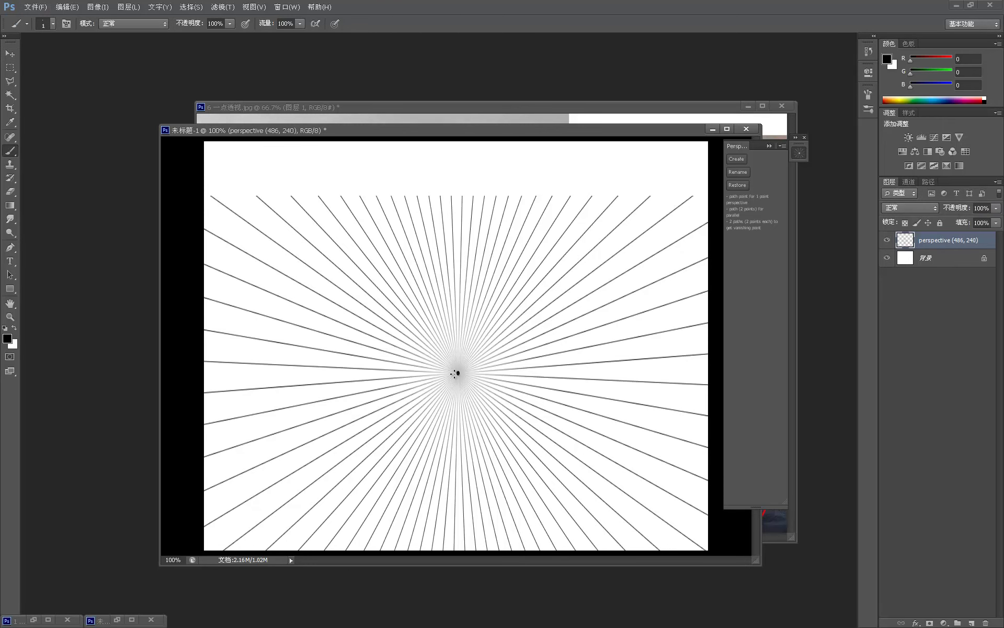
{"action": "left_click_drag", "start_coordinate": [205, 375], "coordinate": [718, 347]}
{"action": "key", "text": "ctrl+z"}
{"action": "mouse_move", "coordinate": [458, 372]}
{"action": "left_mouse_down", "text": "shift"}
{"action": "mouse_move", "coordinate": [44, 370]}
{"action": "mouse_move", "coordinate": [64, 363]}
{"action": "left_mouse_up", "text": "shift"}
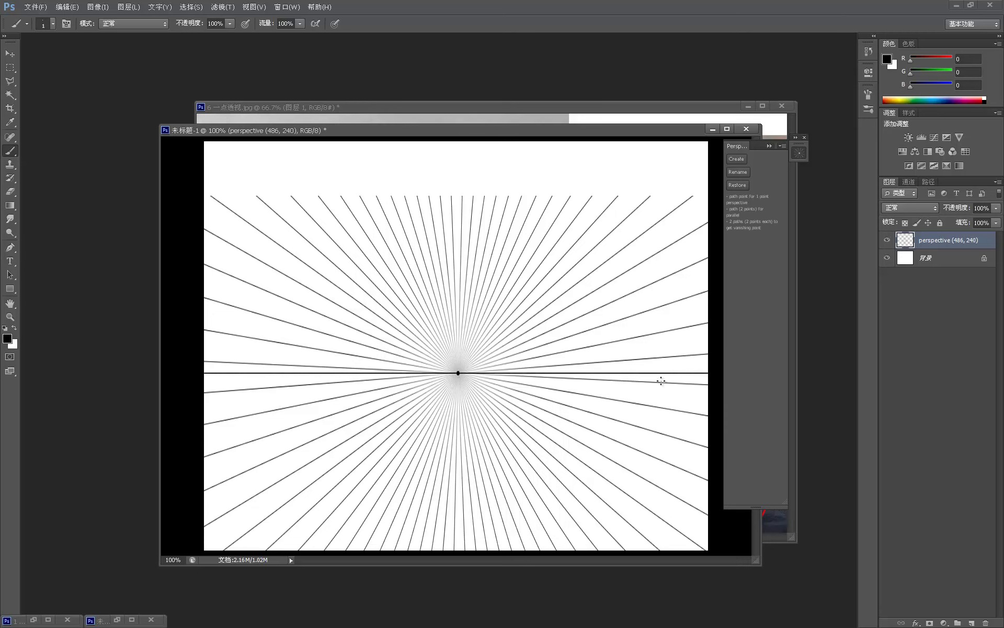
Add a new layer and paint a straight pure red (ff0000) horizon line through the vanishing point
{"action": "left_click", "coordinate": [972, 623]}
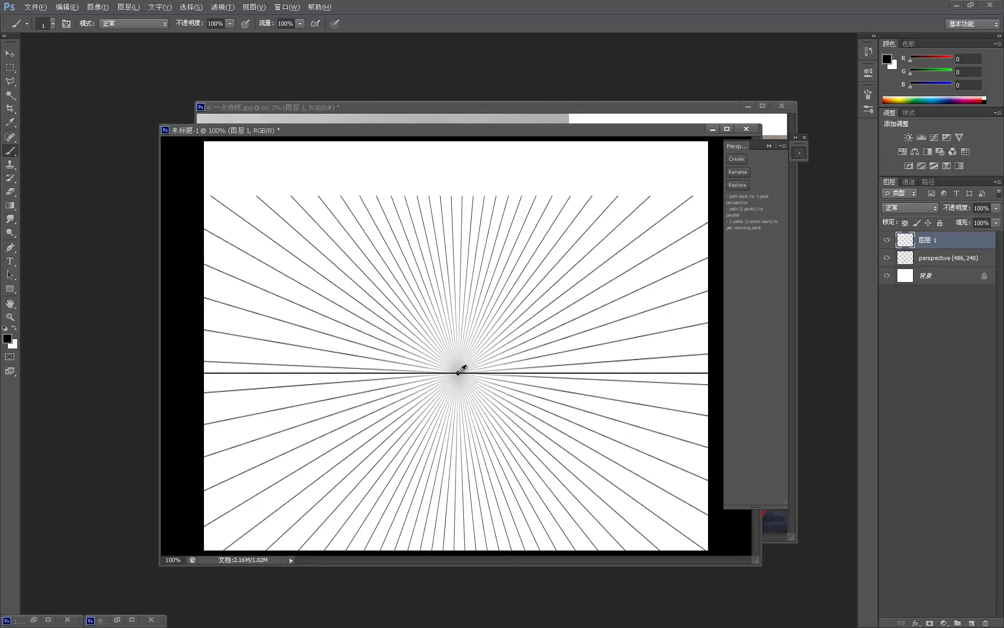
{"action": "left_click", "coordinate": [7, 337]}
{"action": "left_click_drag", "start_coordinate": [696, 375], "coordinate": [847, 309]}
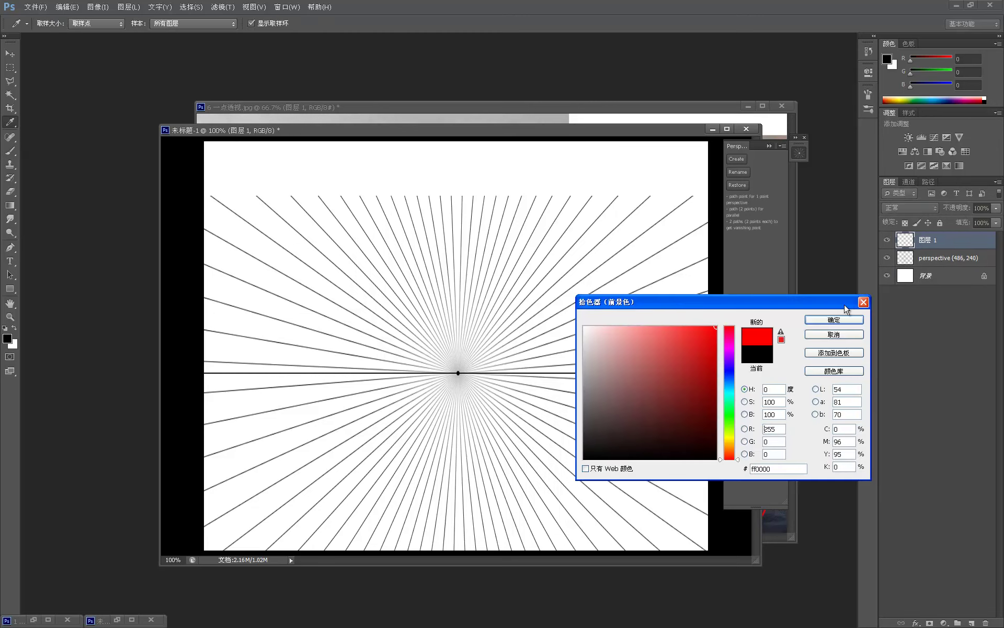
{"action": "key", "text": "Return"}
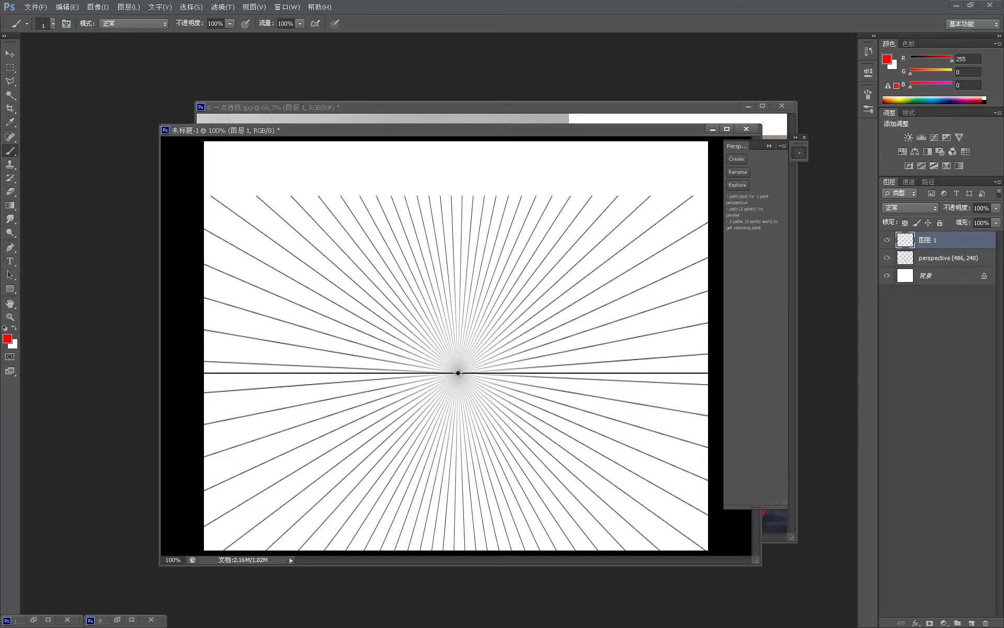
{"action": "mouse_move", "coordinate": [524, 373]}
{"action": "left_mouse_down", "text": "shift"}
{"action": "mouse_move", "coordinate": [726, 358]}
{"action": "mouse_move", "coordinate": [88, 312]}
{"action": "left_mouse_up", "text": "shift"}
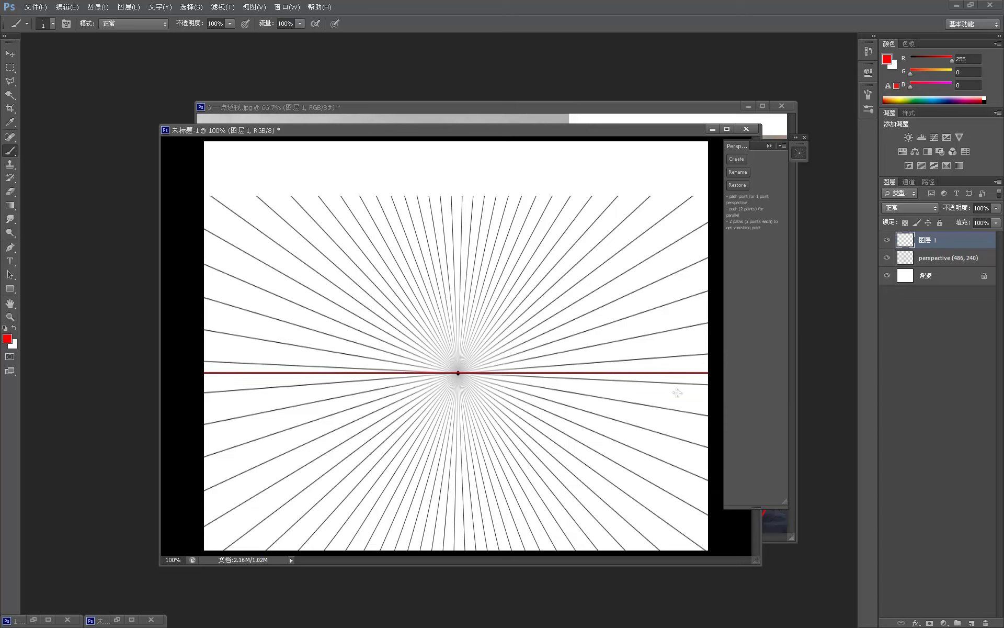
Merge the red horizon line layer with the perspective grid layer and move the result up toward the canvas centre
{"action": "key", "text": "v"}
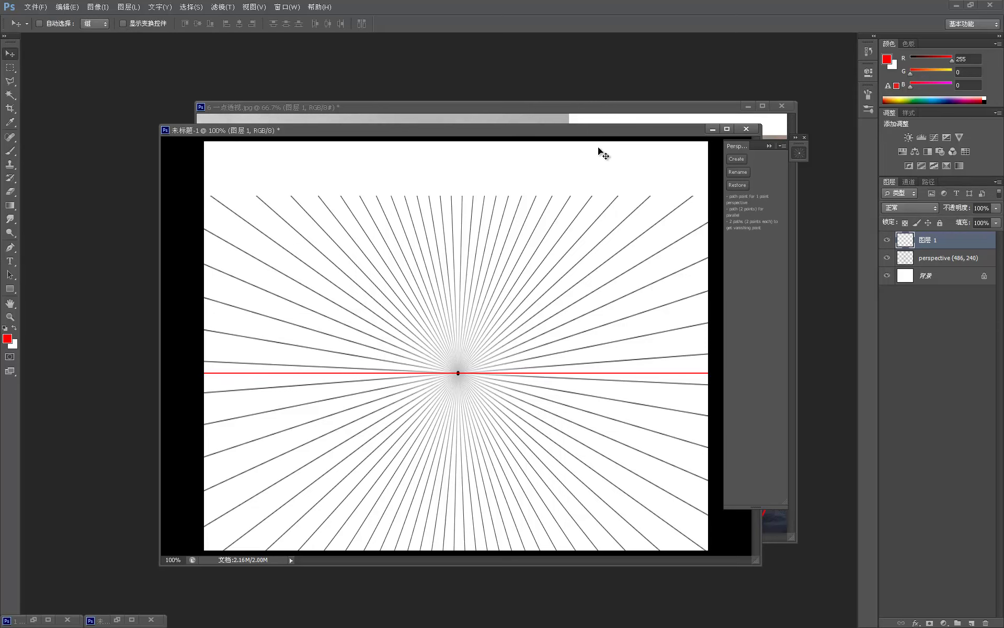
{"action": "left_click", "coordinate": [924, 260], "text": "shift"}
{"action": "key", "text": "ctrl+e"}
{"action": "left_click_drag", "start_coordinate": [486, 343], "coordinate": [479, 292]}
Resize the image to 1849 × 1500 pixels with constrained proportions
{"action": "key", "text": "z"}
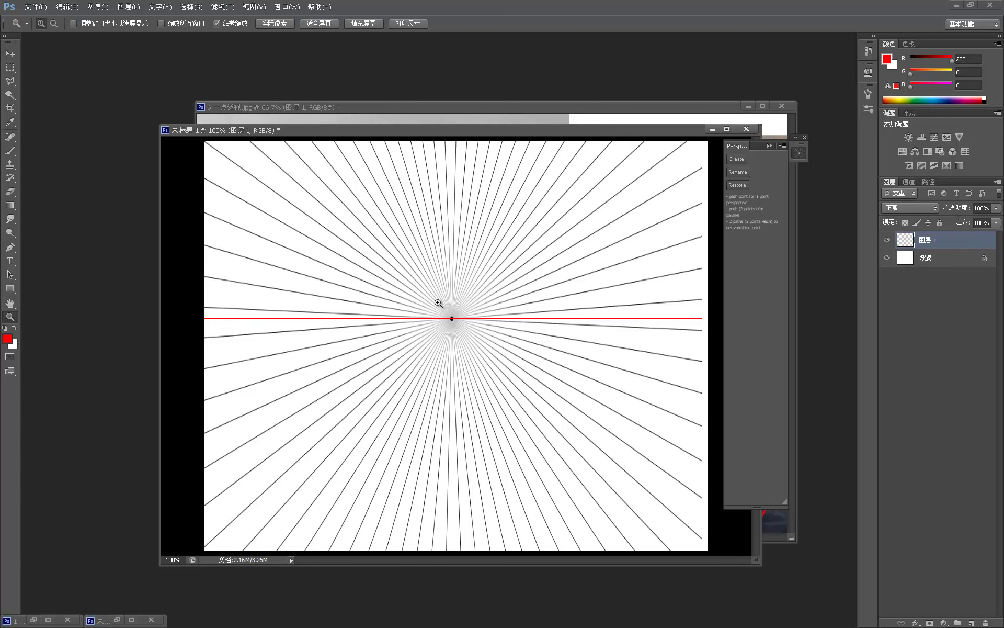
{"action": "left_click", "coordinate": [446, 313]}
{"action": "scroll", "coordinate": [444, 298], "scroll_direction": "down", "scroll_amount": 3}
{"action": "key", "text": "b"}
{"action": "key", "text": "bracketright"}
{"action": "key", "text": "bracketright"}
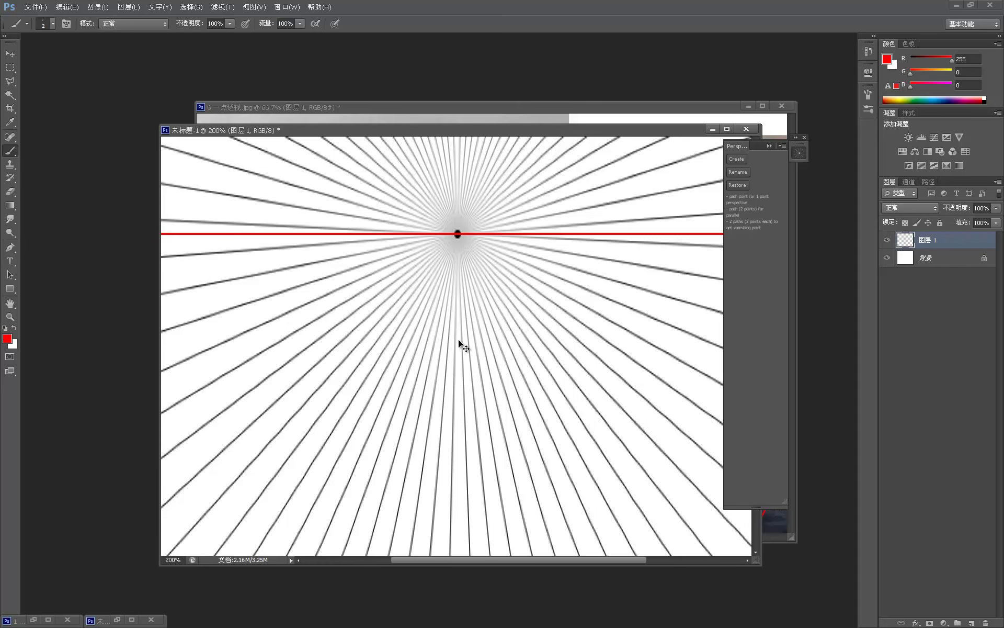
{"action": "key", "text": "ctrl+alt+i"}
{"action": "key", "text": "Tab"}
{"action": "type", "text": "1500"}
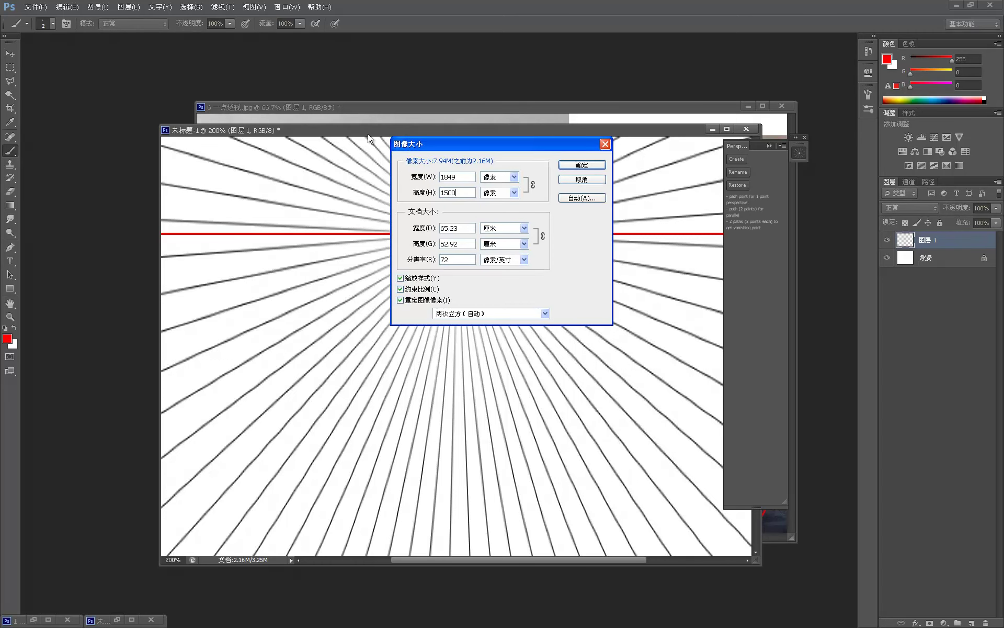
{"action": "key", "text": "Return"}
Enlarge the brush to 7 px and add a new empty layer above the merged grid layer
{"action": "key", "text": "z"}
{"action": "left_click", "coordinate": [521, 342], "text": "alt"}
{"action": "left_click", "coordinate": [518, 334], "text": "alt"}
{"action": "left_click", "coordinate": [516, 331], "text": "alt"}
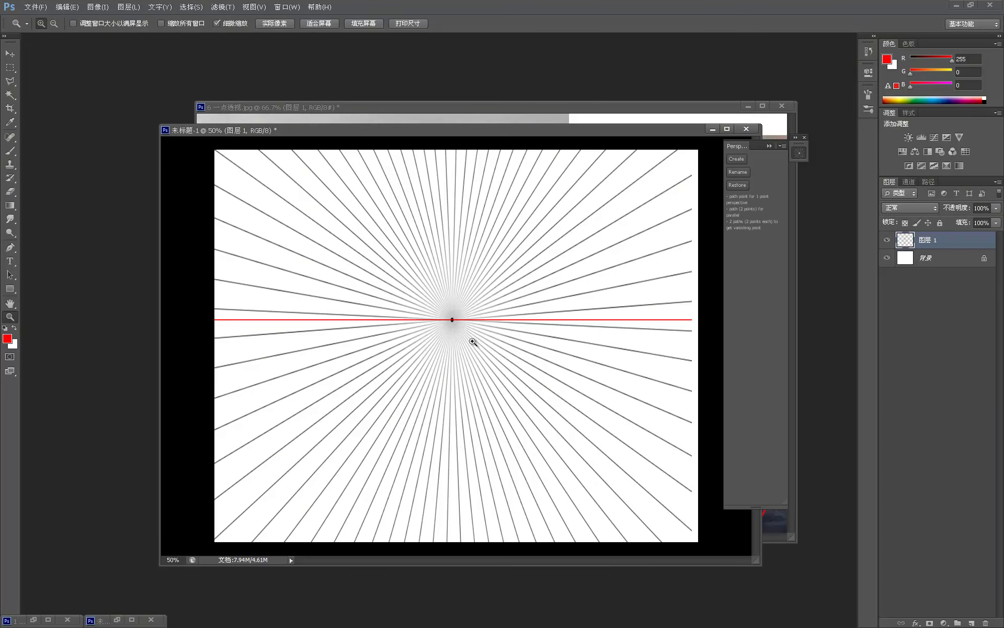
{"action": "left_click", "coordinate": [492, 353]}
{"action": "key", "text": "b"}
{"action": "key", "text": "bracketright"}
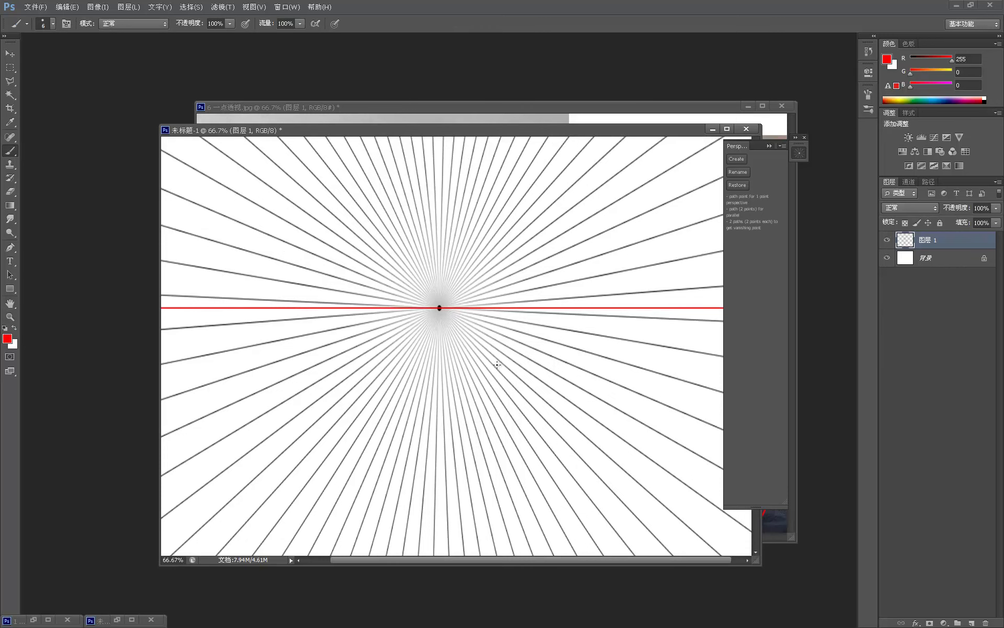
{"action": "left_click", "coordinate": [971, 622]}
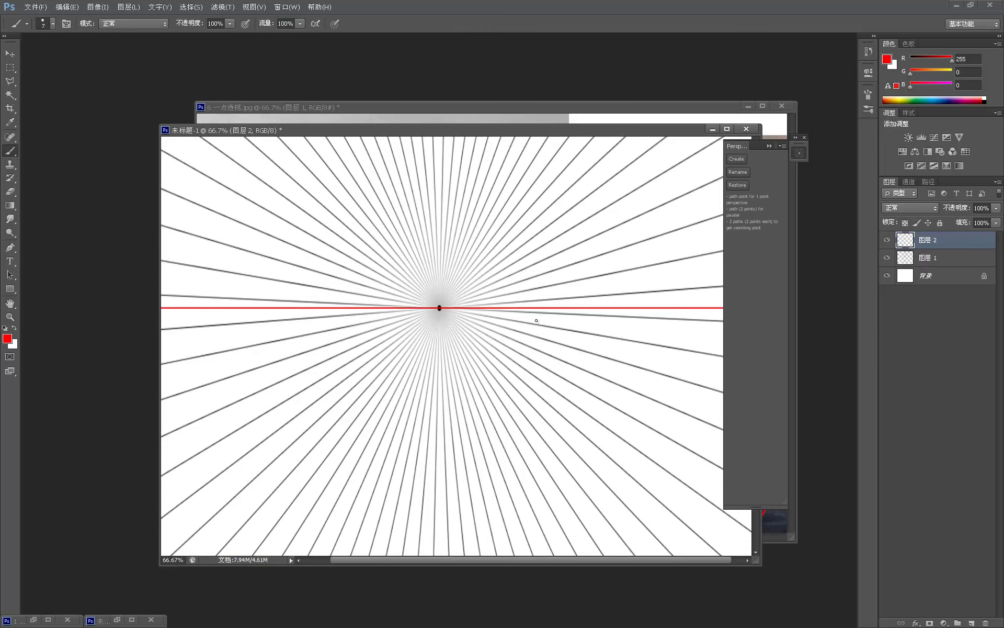
Sample the horizon line's dark red and paint a straight-edged square outline below the horizon, to the right of the vanishing point
{"action": "left_click", "coordinate": [440, 305], "text": "alt"}
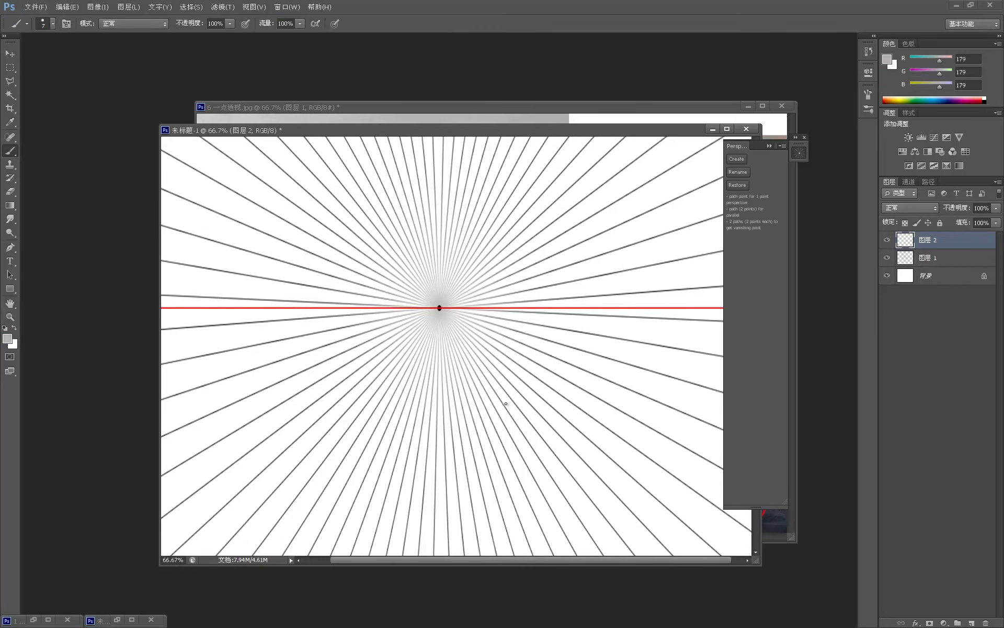
{"action": "left_click", "coordinate": [449, 307], "text": "alt"}
{"action": "left_click_drag", "start_coordinate": [515, 423], "coordinate": [560, 424], "text": "shift"}
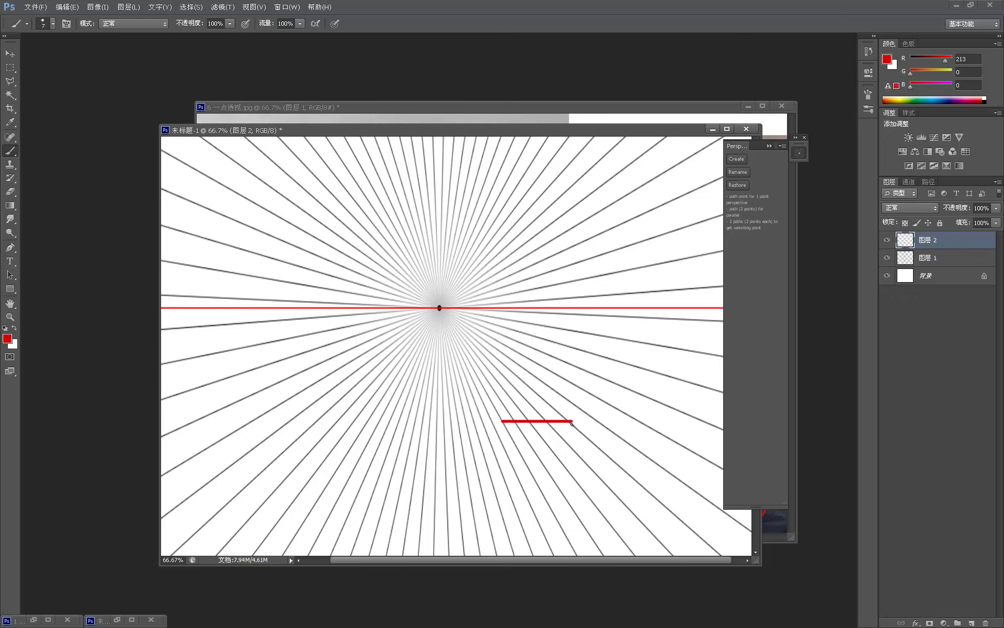
{"action": "key", "text": "ctrl+z"}
{"action": "mouse_move", "coordinate": [503, 421]}
{"action": "left_mouse_down", "text": "shift"}
{"action": "mouse_move", "coordinate": [549, 421]}
{"action": "mouse_move", "coordinate": [565, 389]}
{"action": "mouse_move", "coordinate": [565, 367]}
{"action": "mouse_move", "coordinate": [504, 344]}
{"action": "left_mouse_up", "text": "shift"}
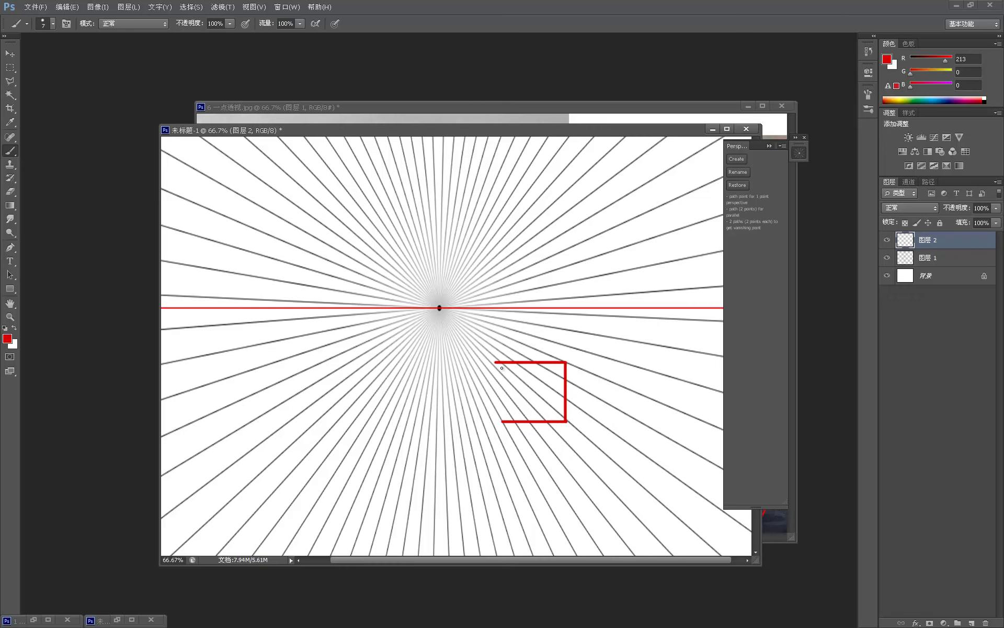
{"action": "key", "text": "ctrl+z"}
{"action": "left_click_drag", "start_coordinate": [565, 363], "coordinate": [505, 345], "text": "shift"}
{"action": "key", "text": "ctrl+z"}
{"action": "left_click_drag", "start_coordinate": [565, 363], "coordinate": [523, 353], "text": "shift"}
{"action": "left_click_drag", "start_coordinate": [501, 409], "coordinate": [500, 357], "text": "shift"}
{"action": "key", "text": "e"}
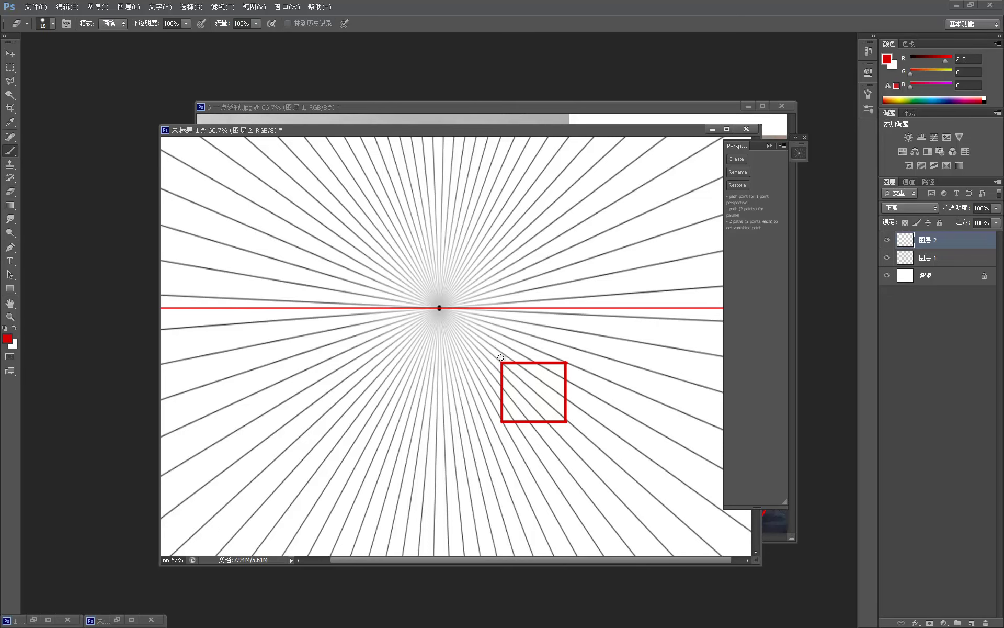
{"action": "key", "text": "b"}
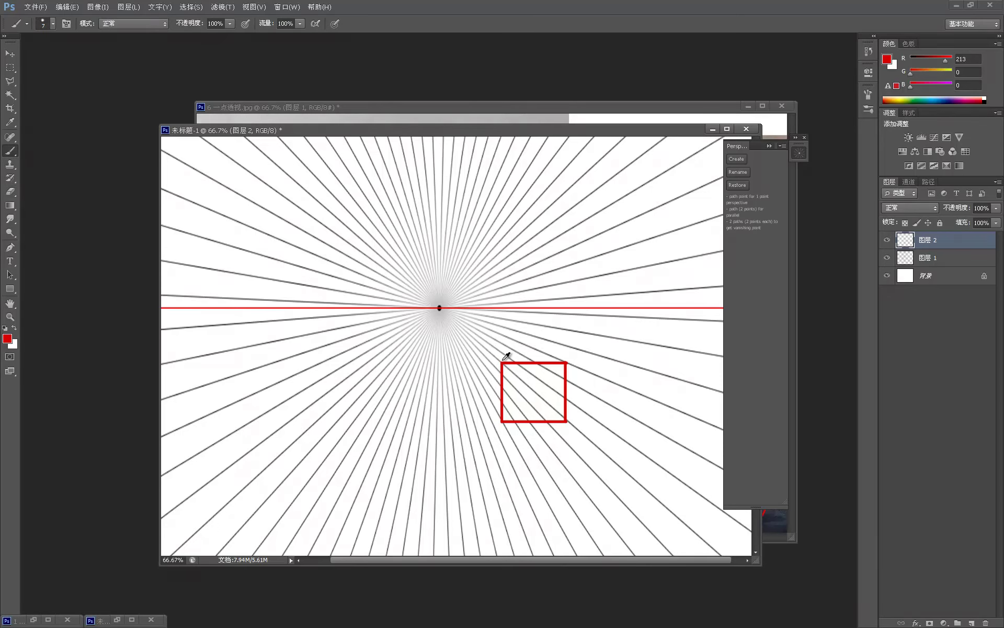
Connect the square's two upper corners and lower-left corner to the vanishing point with straight lines, and add the box's back edges
{"action": "left_click", "coordinate": [502, 363], "text": "shift"}
{"action": "left_click", "coordinate": [440, 308], "text": "shift"}
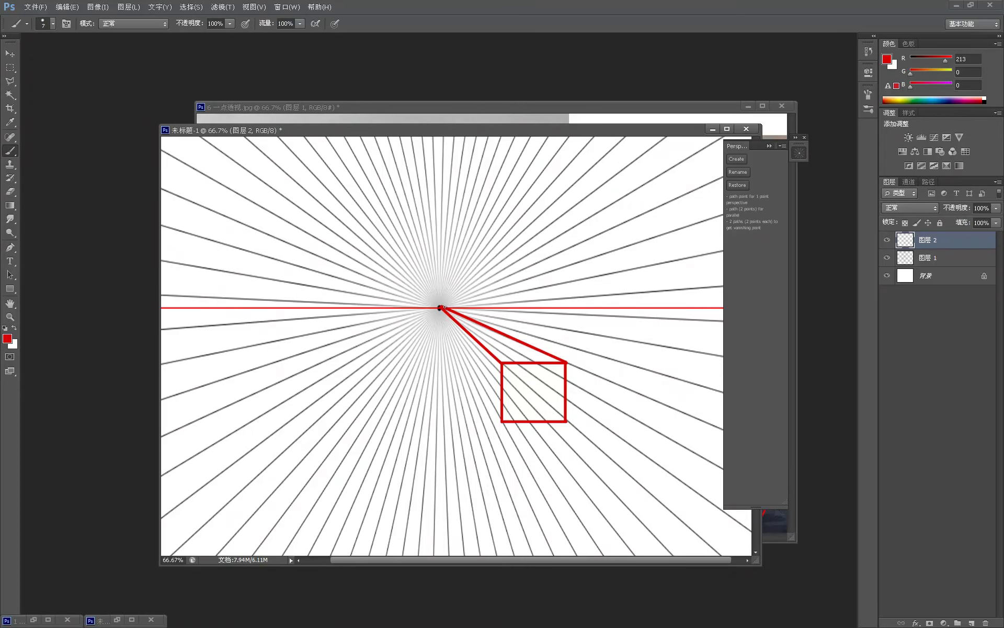
{"action": "left_click", "coordinate": [501, 422], "text": "shift"}
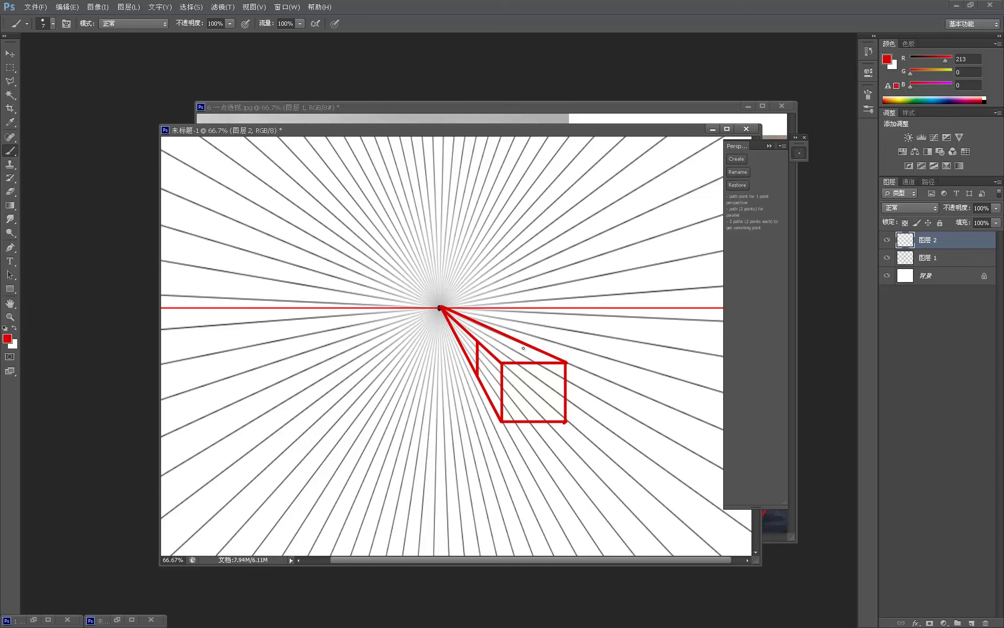
{"action": "left_click_drag", "start_coordinate": [481, 342], "coordinate": [517, 346], "text": "shift"}
Erase the red construction lines between the first box's back edges and the vanishing point
{"action": "key", "text": "e"}
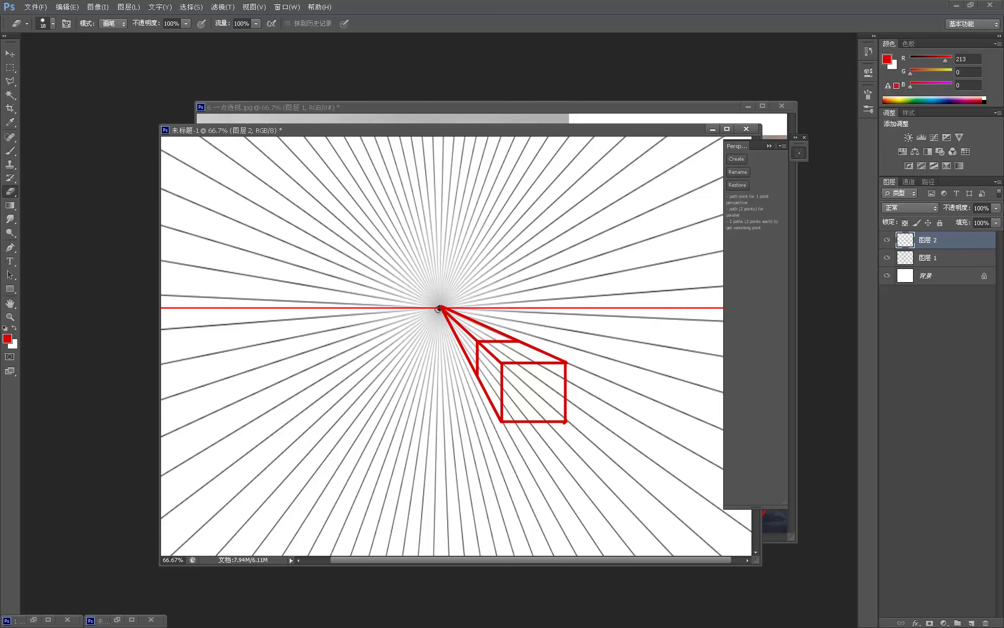
{"action": "mouse_move", "coordinate": [443, 305]}
{"action": "left_mouse_down"}
{"action": "mouse_move", "coordinate": [452, 351]}
{"action": "mouse_move", "coordinate": [458, 332]}
{"action": "mouse_move", "coordinate": [473, 339]}
{"action": "mouse_move", "coordinate": [470, 378]}
{"action": "left_mouse_up"}
{"action": "left_click_drag", "start_coordinate": [462, 315], "coordinate": [518, 339]}
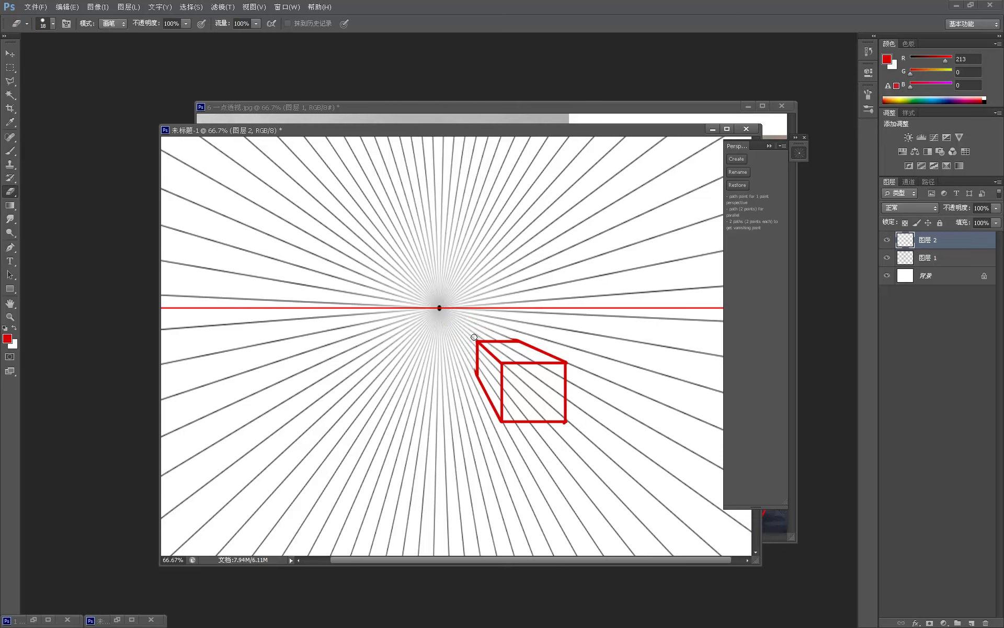
Paint a red rectangle outline with straight horizontal and vertical edges above the horizon line, just right of the vanishing point
{"action": "key", "text": "b"}
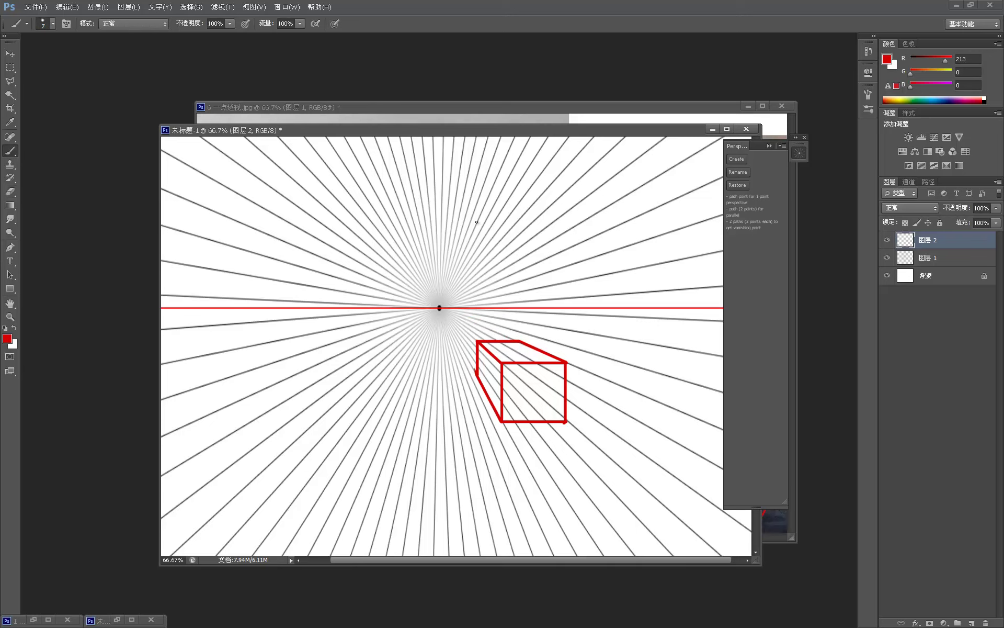
{"action": "mouse_move", "coordinate": [438, 159]}
{"action": "left_mouse_down"}
{"action": "mouse_move", "coordinate": [455, 199]}
{"action": "mouse_move", "coordinate": [442, 198]}
{"action": "left_mouse_up"}
{"action": "mouse_move", "coordinate": [434, 195]}
{"action": "left_mouse_down"}
{"action": "mouse_move", "coordinate": [508, 195]}
{"action": "mouse_move", "coordinate": [521, 225]}
{"action": "mouse_move", "coordinate": [460, 255]}
{"action": "left_mouse_up"}
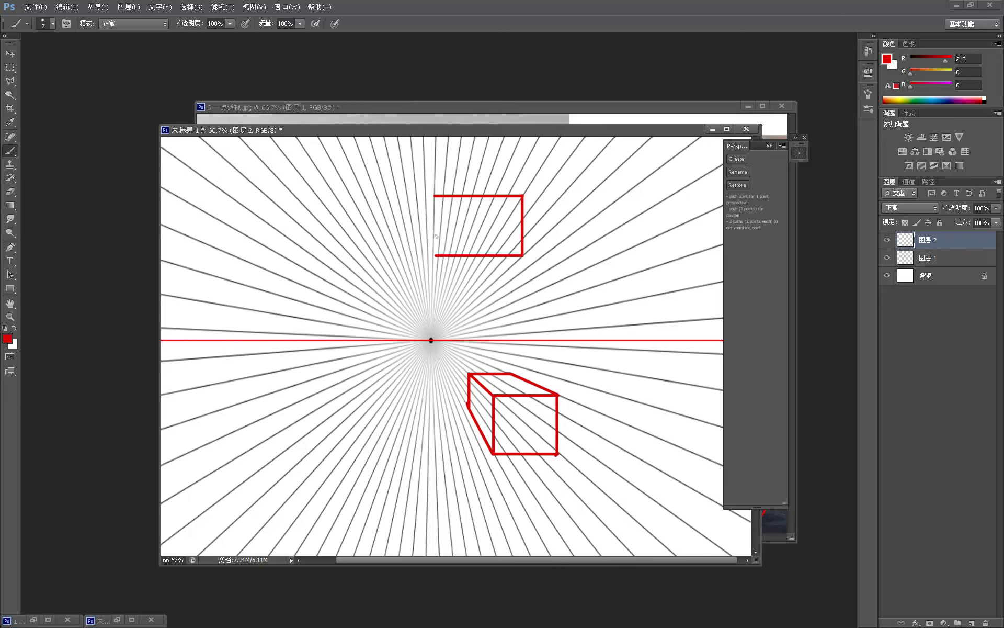
{"action": "left_click_drag", "start_coordinate": [436, 208], "coordinate": [437, 233]}
Extend the upper rectangle into a box with edges converging on the vanishing point, trimming the lines beyond its back edge
{"action": "left_click", "coordinate": [431, 340], "text": "shift"}
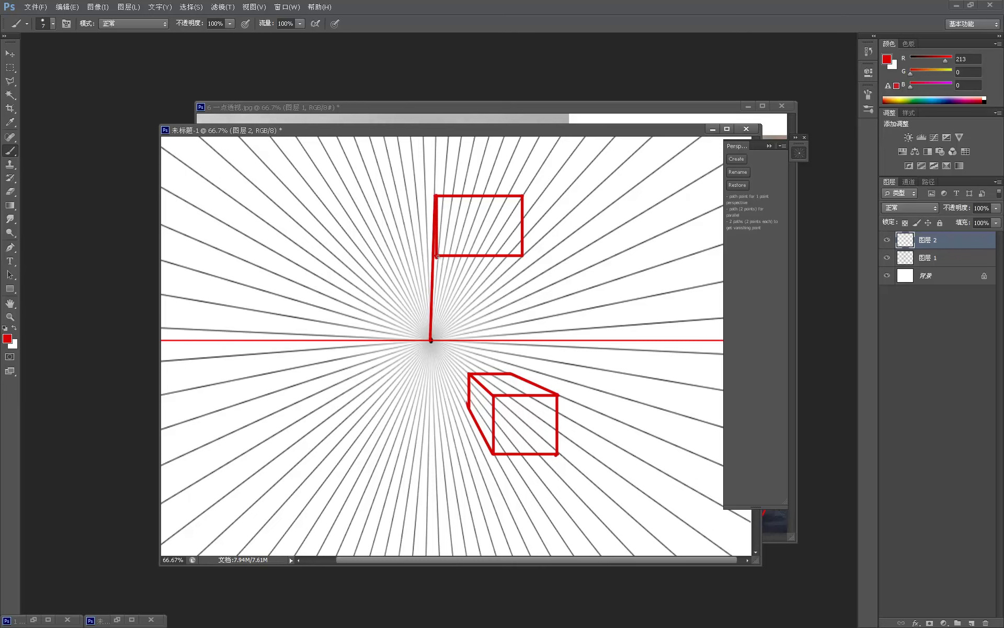
{"action": "left_click", "coordinate": [429, 340], "text": "shift"}
{"action": "left_click", "coordinate": [522, 256], "text": "shift"}
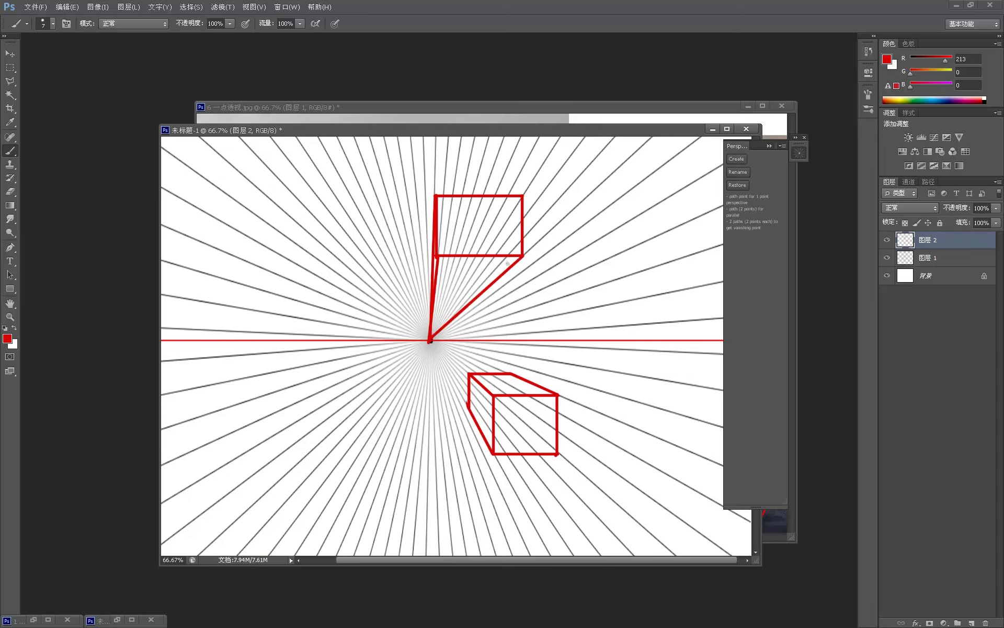
{"action": "left_click_drag", "start_coordinate": [436, 290], "coordinate": [482, 291]}
{"action": "key", "text": "e"}
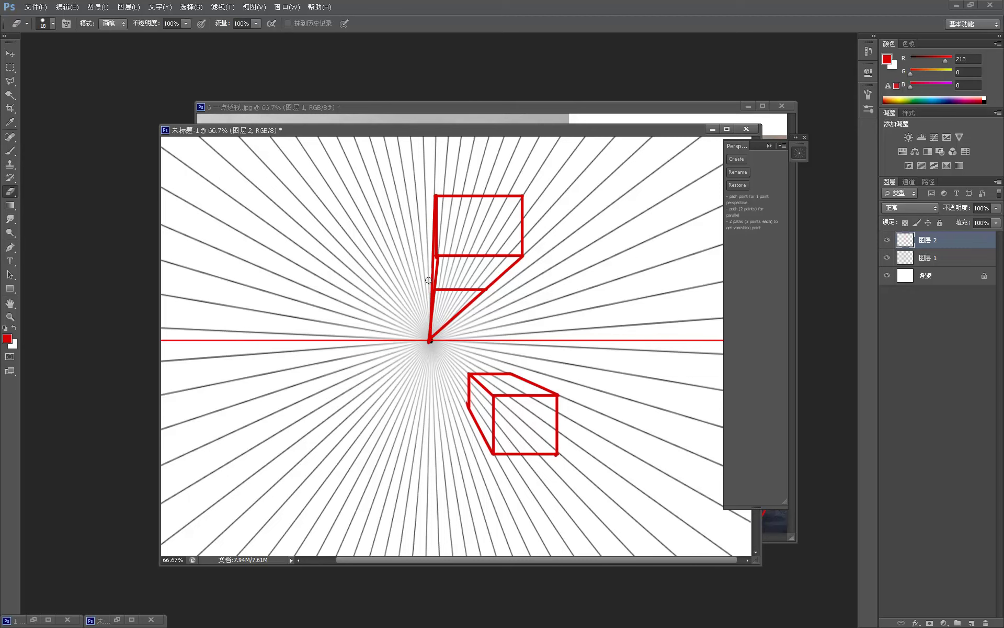
{"action": "mouse_move", "coordinate": [427, 293]}
{"action": "left_mouse_down"}
{"action": "mouse_move", "coordinate": [499, 289]}
{"action": "mouse_move", "coordinate": [435, 296]}
{"action": "mouse_move", "coordinate": [466, 300]}
{"action": "mouse_move", "coordinate": [428, 340]}
{"action": "mouse_move", "coordinate": [469, 308]}
{"action": "mouse_move", "coordinate": [428, 330]}
{"action": "left_mouse_up"}
Paint a third red square outline with straight edges below the horizon line, to the left of the vanishing point
{"action": "key", "text": "b"}
{"action": "scroll", "coordinate": [480, 230], "scroll_direction": "left", "scroll_amount": 2}
{"action": "scroll", "coordinate": [444, 296], "scroll_direction": "down", "scroll_amount": 1}
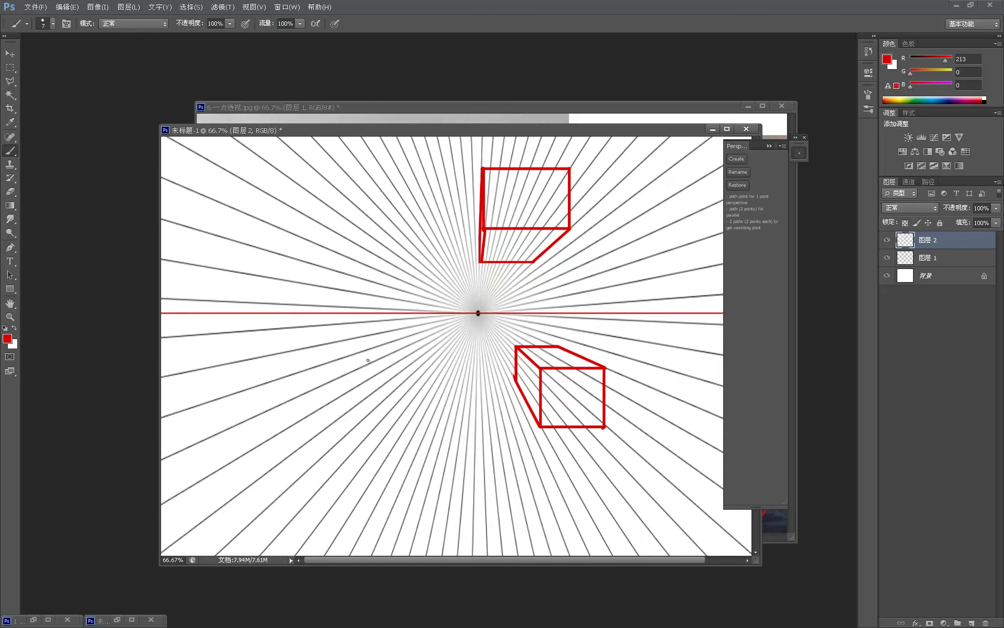
{"action": "left_click_drag", "start_coordinate": [362, 355], "coordinate": [363, 391]}
{"action": "mouse_move", "coordinate": [365, 420]}
{"action": "left_mouse_down"}
{"action": "mouse_move", "coordinate": [423, 419]}
{"action": "mouse_move", "coordinate": [423, 373]}
{"action": "left_mouse_up"}
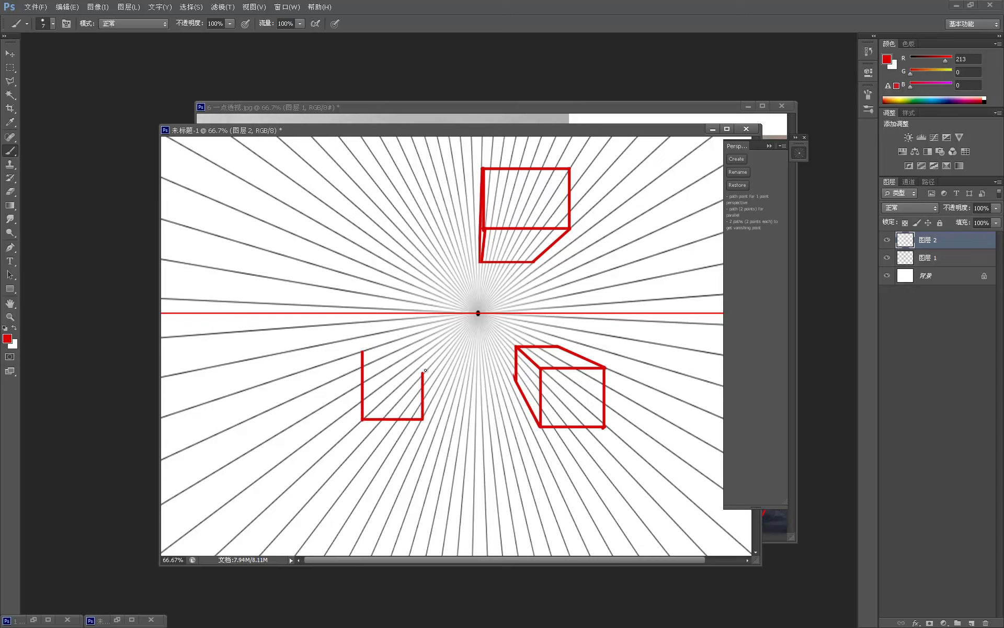
{"action": "left_click_drag", "start_coordinate": [366, 351], "coordinate": [423, 351]}
{"action": "key", "text": "e"}
{"action": "key", "text": "b"}
Turn the left square into a box with edges converging on the vanishing point, erasing the lines beyond its back edges
{"action": "left_click", "coordinate": [477, 313], "text": "shift"}
{"action": "left_click", "coordinate": [424, 418], "text": "shift"}
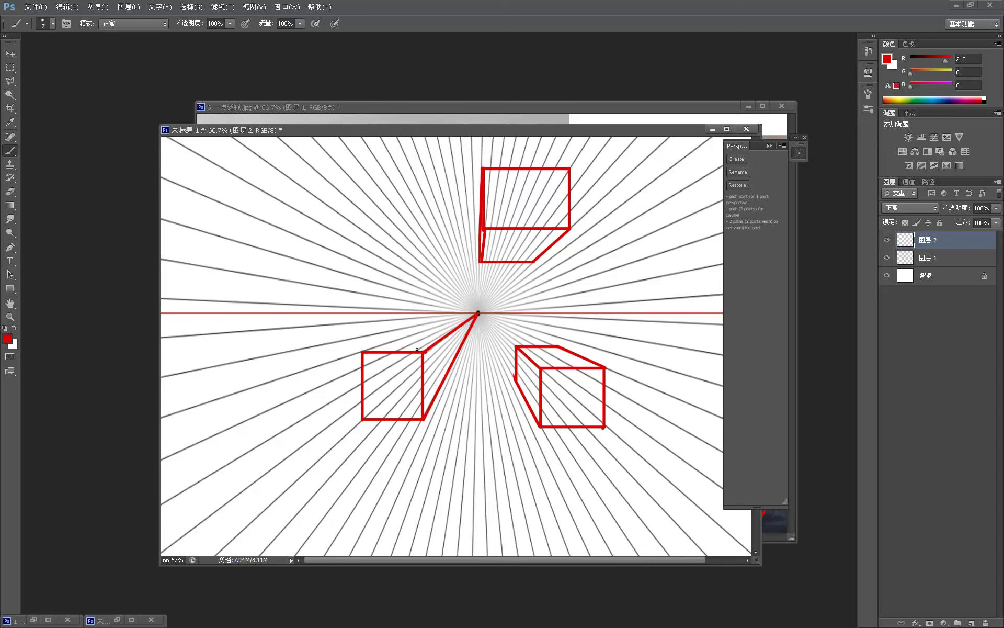
{"action": "left_click", "coordinate": [477, 312], "text": "shift"}
{"action": "mouse_move", "coordinate": [417, 337]}
{"action": "left_mouse_down"}
{"action": "mouse_move", "coordinate": [443, 334]}
{"action": "mouse_move", "coordinate": [445, 370]}
{"action": "left_mouse_up"}
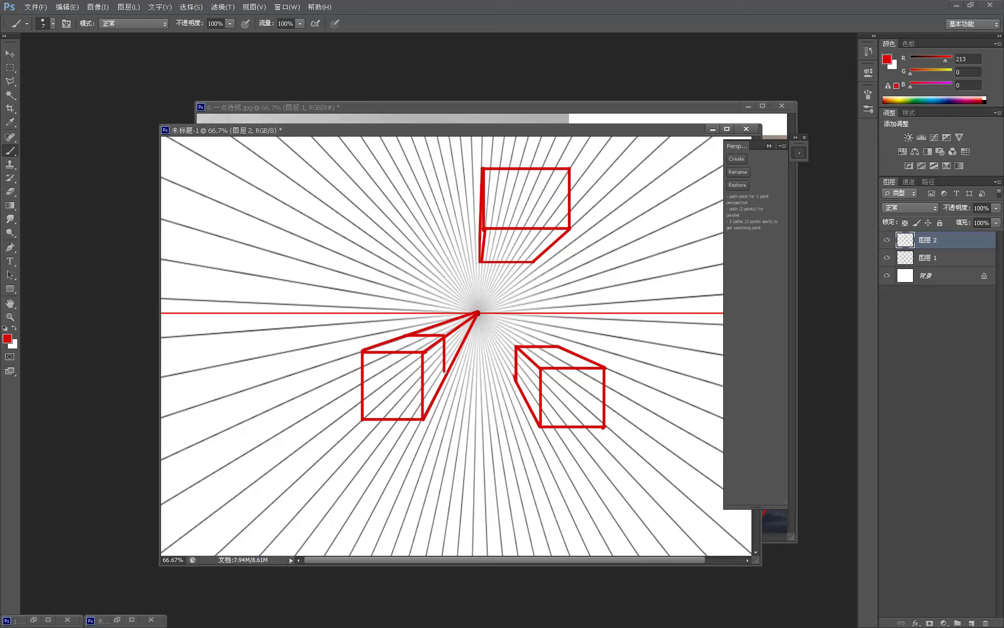
{"action": "key", "text": "e"}
{"action": "mouse_move", "coordinate": [478, 311]}
{"action": "left_mouse_down"}
{"action": "mouse_move", "coordinate": [458, 323]}
{"action": "mouse_move", "coordinate": [457, 363]}
{"action": "mouse_move", "coordinate": [450, 331]}
{"action": "mouse_move", "coordinate": [450, 366]}
{"action": "mouse_move", "coordinate": [453, 320]}
{"action": "mouse_move", "coordinate": [409, 327]}
{"action": "mouse_move", "coordinate": [421, 330]}
{"action": "left_mouse_up"}
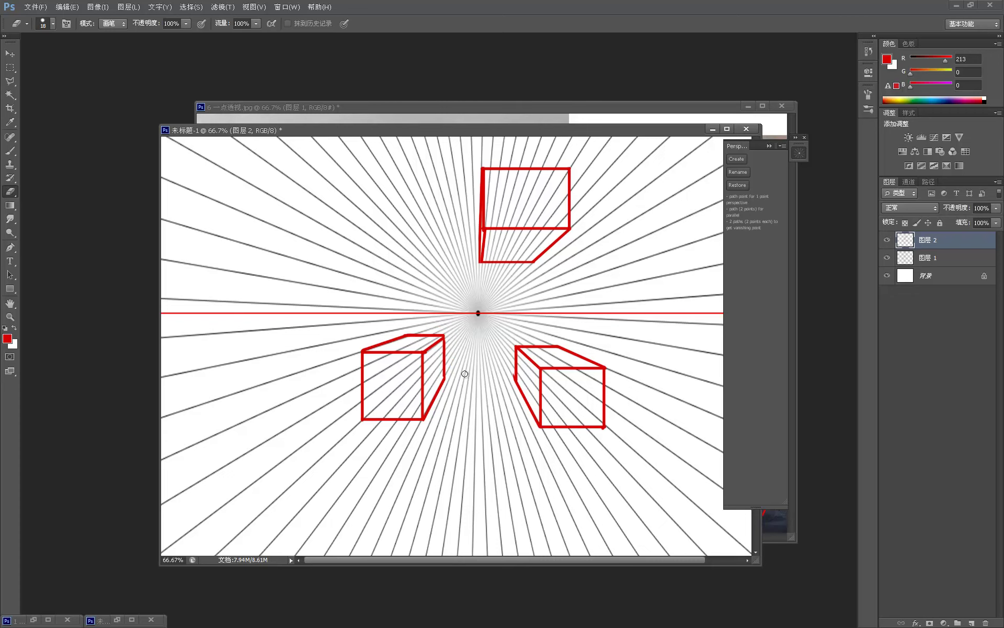
Restore the Photoshop window to a smaller size to expose the desktop and launch Autodesk 3ds Max 2012
{"action": "key", "text": "super"}
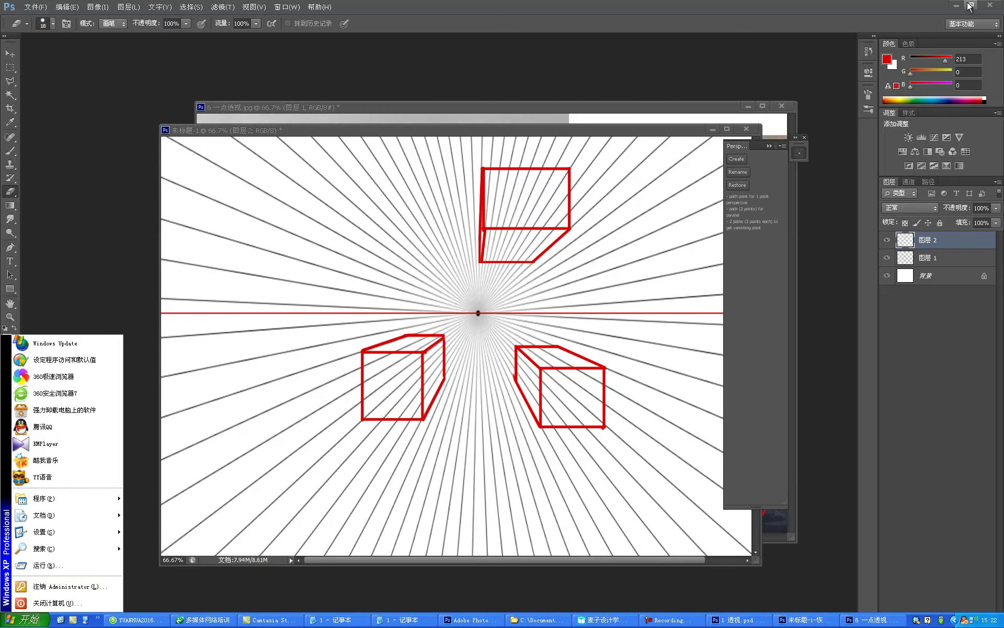
{"action": "left_click", "coordinate": [936, 7]}
{"action": "double_click", "coordinate": [912, 5]}
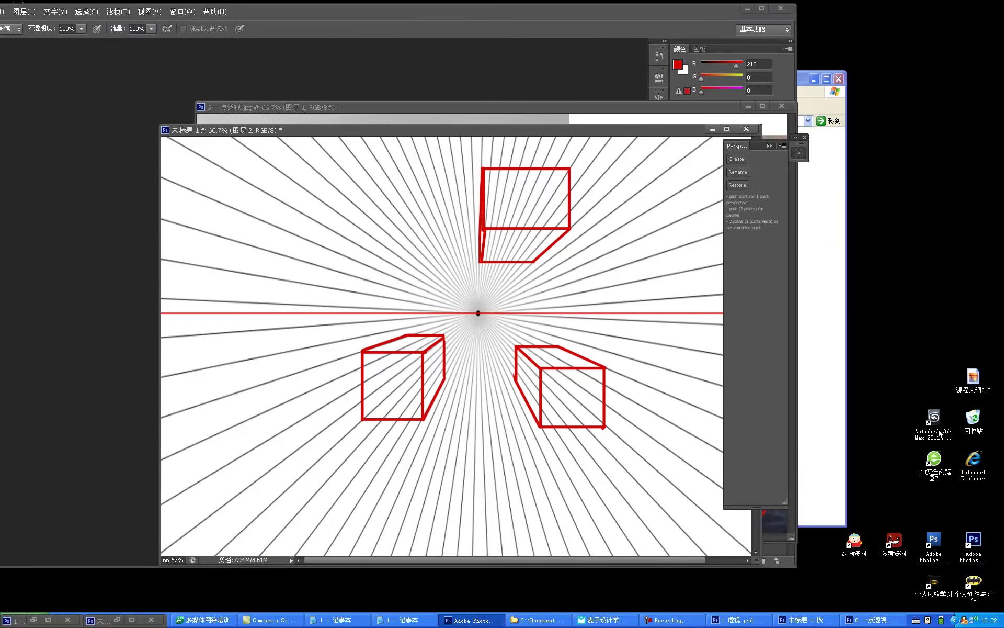
{"action": "left_click", "coordinate": [938, 430]}
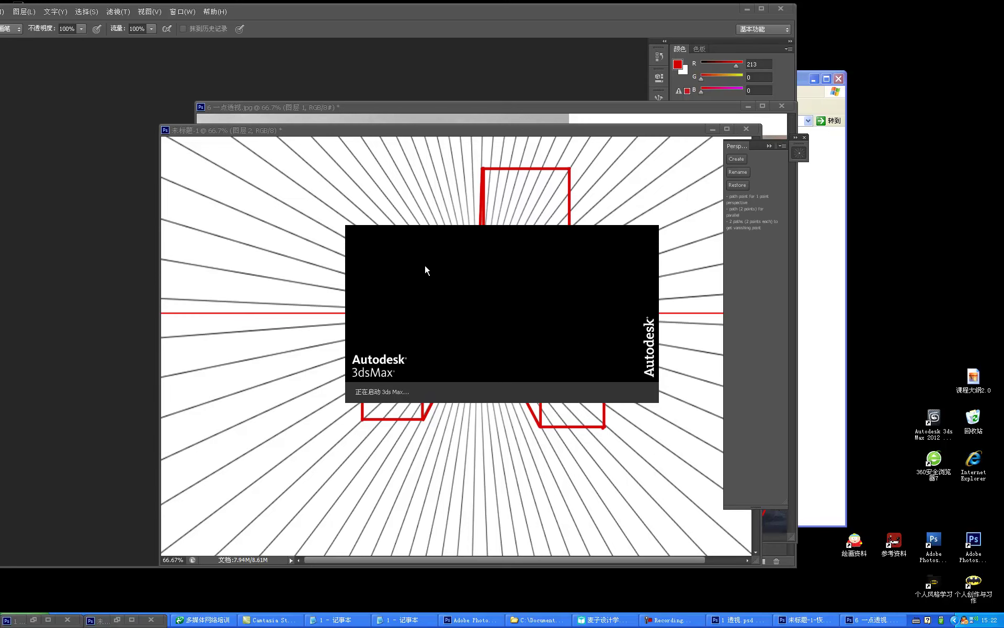
{"action": "left_click", "coordinate": [726, 129]}
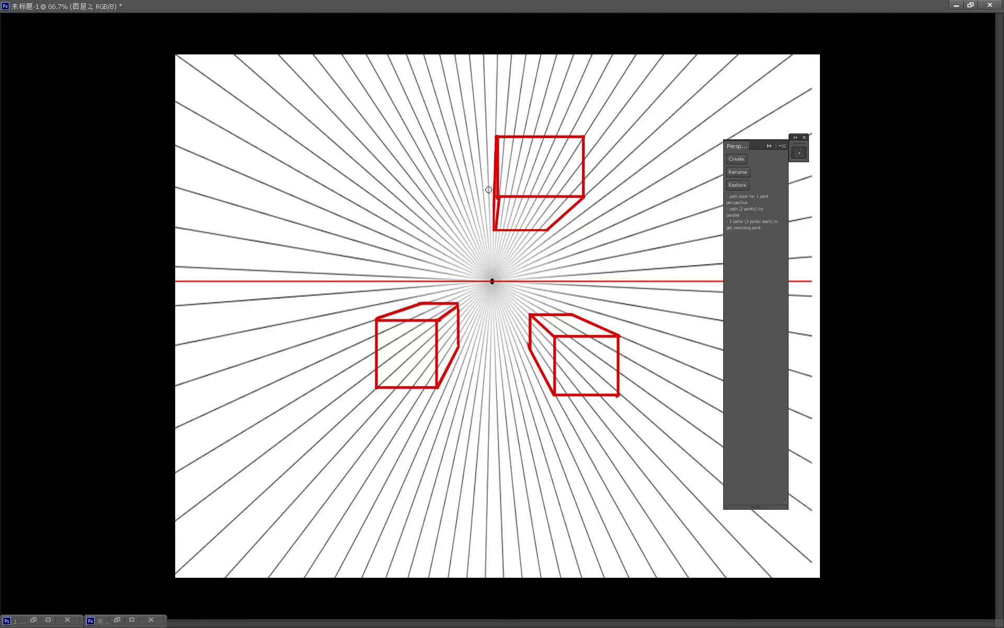
{"action": "key", "text": "super"}
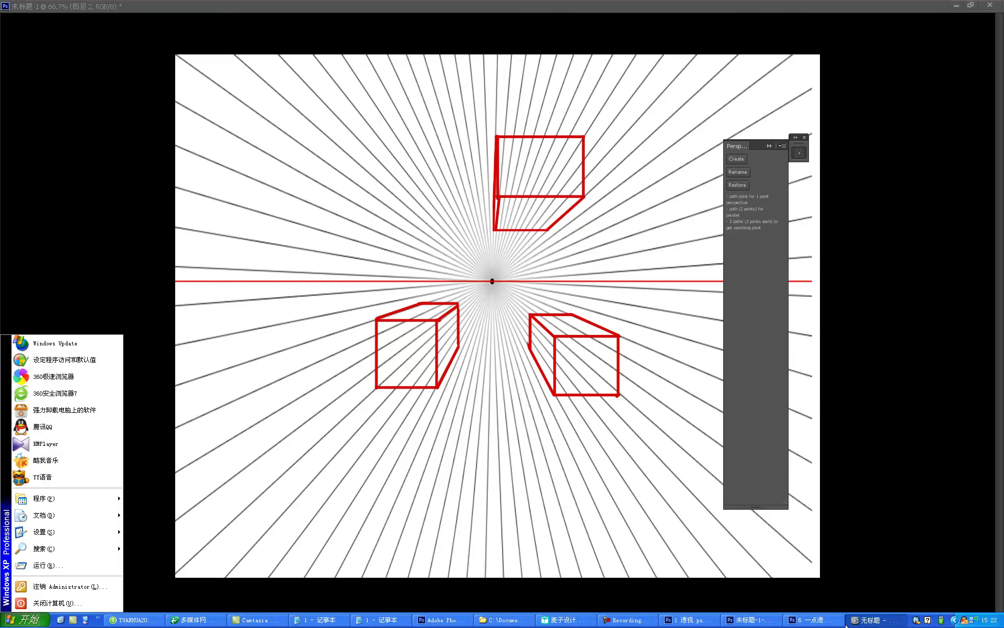
{"action": "left_click", "coordinate": [861, 622]}
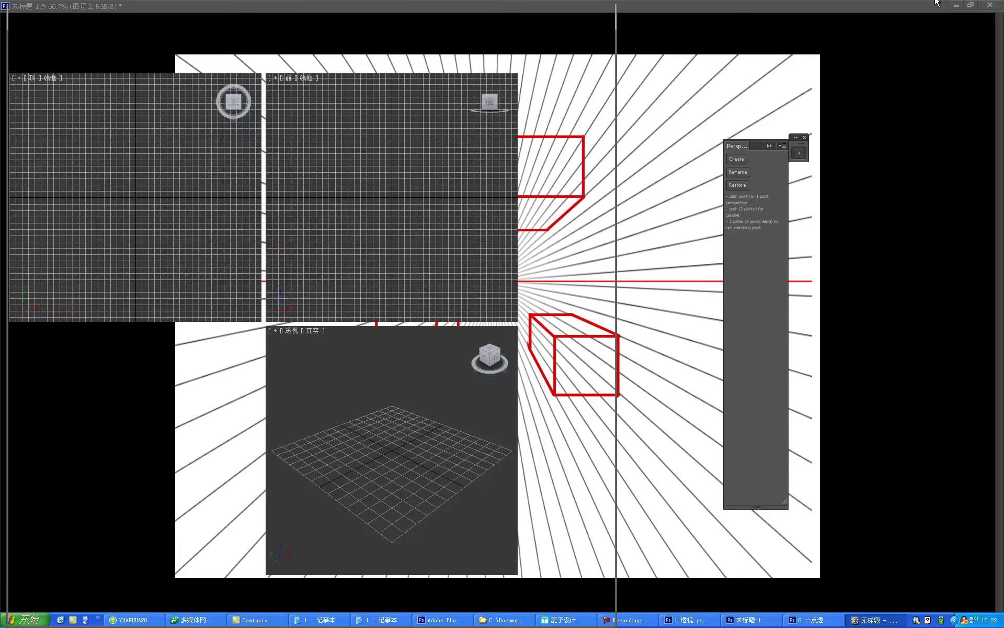
{"action": "left_click", "coordinate": [626, 94]}
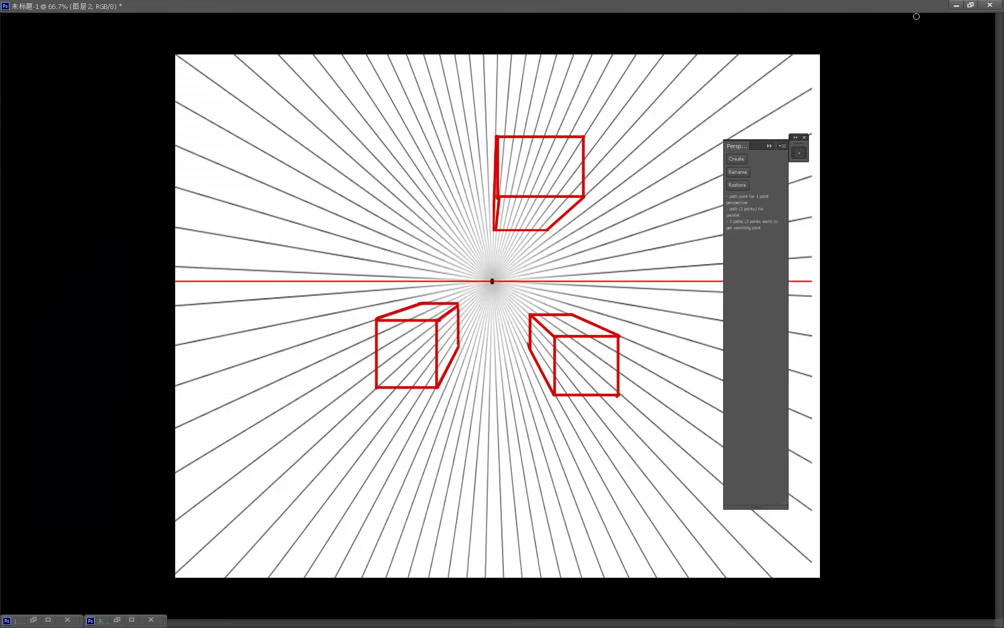
{"action": "left_click", "coordinate": [970, 6]}
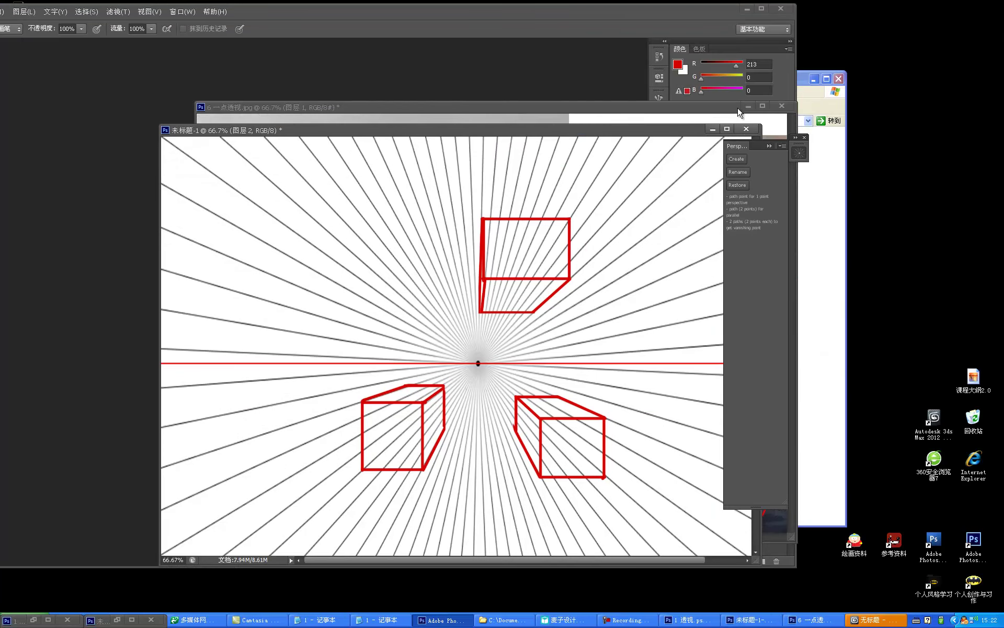
Switch to 3ds Max and widen its window to fill almost the whole screen width
{"action": "left_click", "coordinate": [862, 621]}
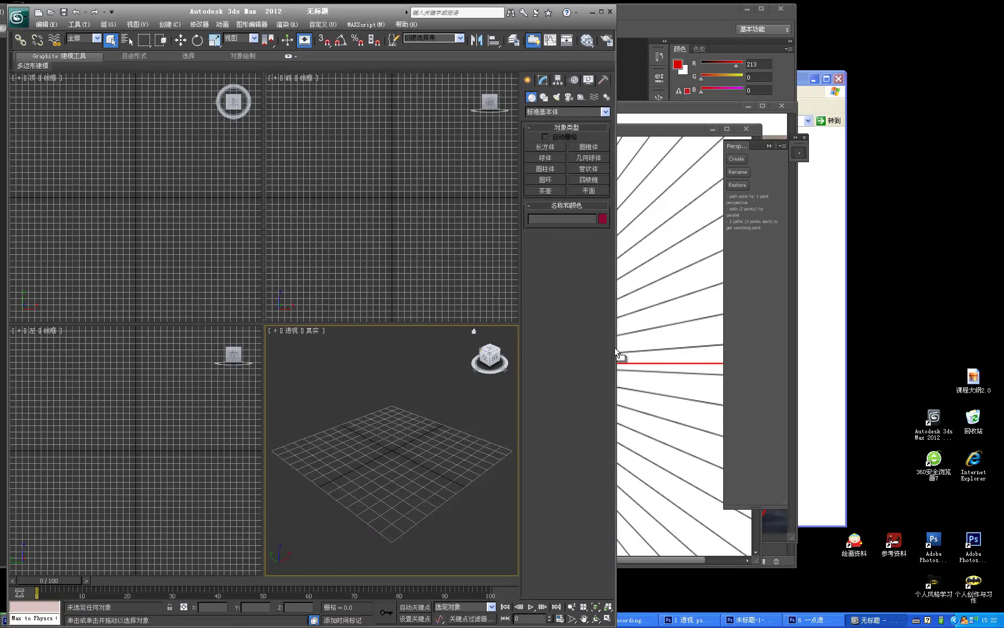
{"action": "left_click_drag", "start_coordinate": [615, 347], "coordinate": [747, 348]}
{"action": "left_click_drag", "start_coordinate": [985, 352], "coordinate": [986, 351]}
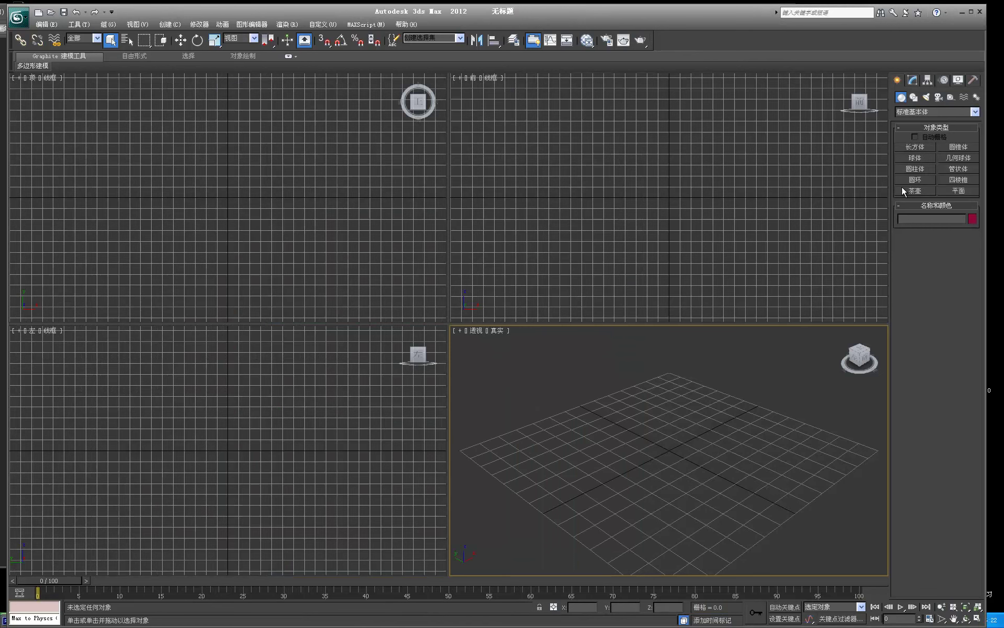
Create a pointed cone about 22 units high with a base radius of about 17 in the perspective view, and move it toward the grid centre
{"action": "left_click", "coordinate": [959, 147]}
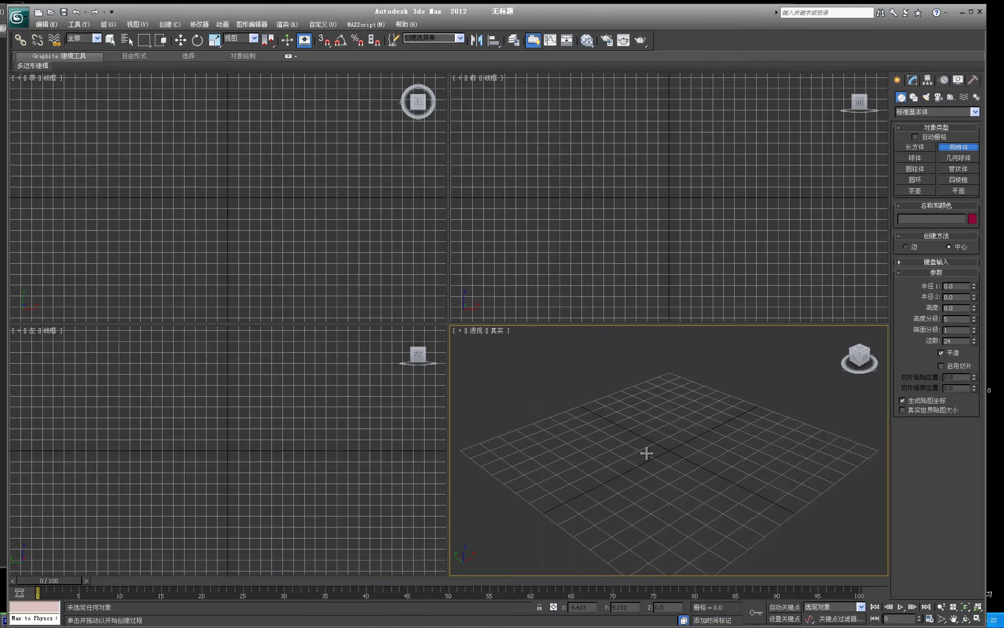
{"action": "left_click_drag", "start_coordinate": [649, 449], "coordinate": [666, 466]}
{"action": "left_click", "coordinate": [665, 419]}
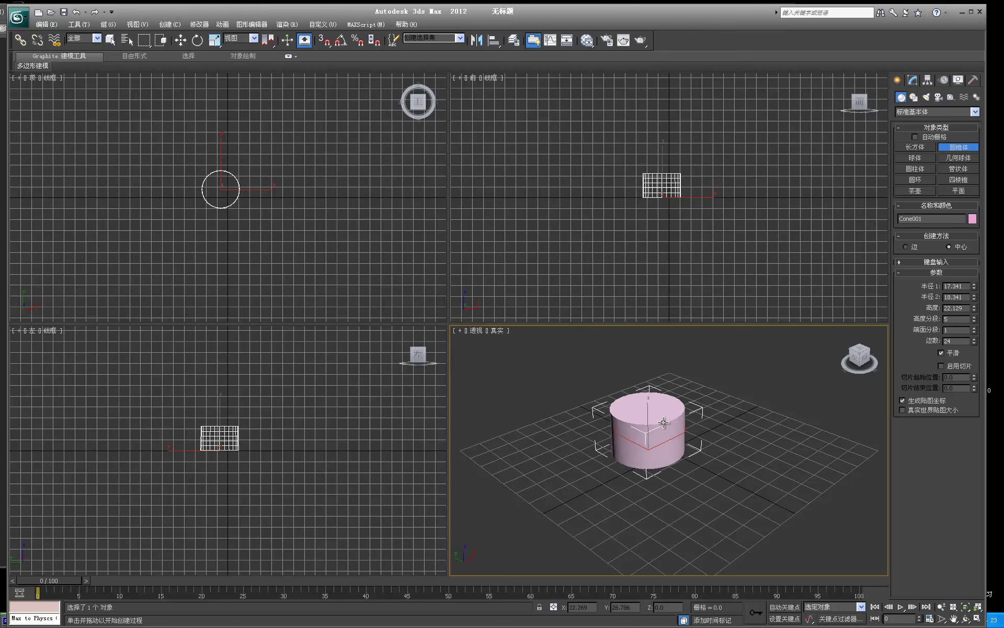
{"action": "left_click", "coordinate": [665, 451]}
{"action": "key", "text": "w"}
{"action": "left_click_drag", "start_coordinate": [625, 438], "coordinate": [696, 437]}
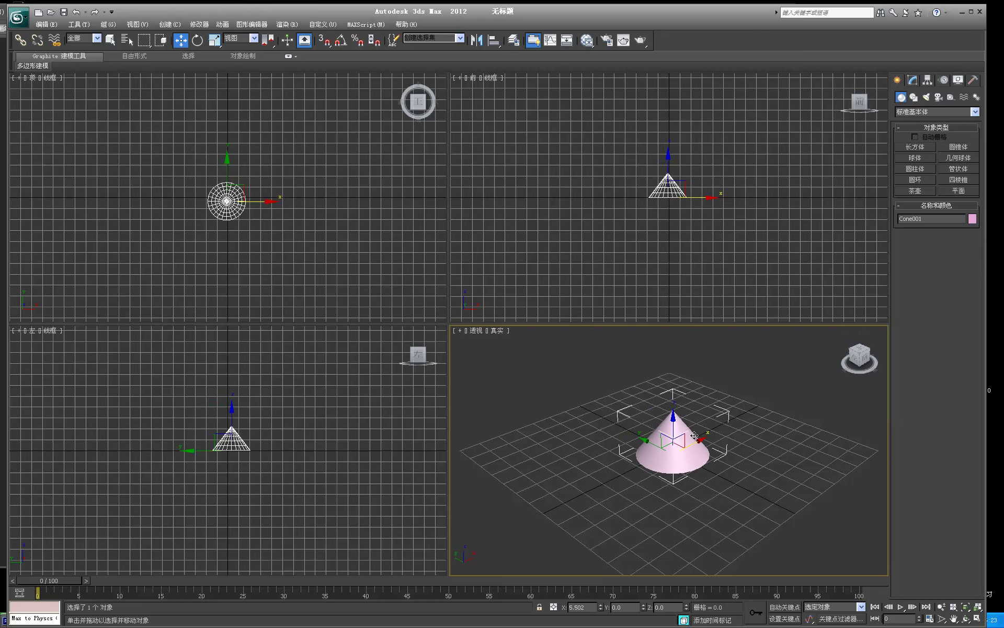
Maximize the perspective viewport, orbit to a low, nearly eye-level view of the cone, and deselect it
{"action": "left_click", "coordinate": [977, 620]}
{"action": "left_click_drag", "start_coordinate": [1000, 571], "coordinate": [999, 571]}
{"action": "middle_click_drag", "start_coordinate": [525, 303], "coordinate": [471, 234], "text": "alt"}
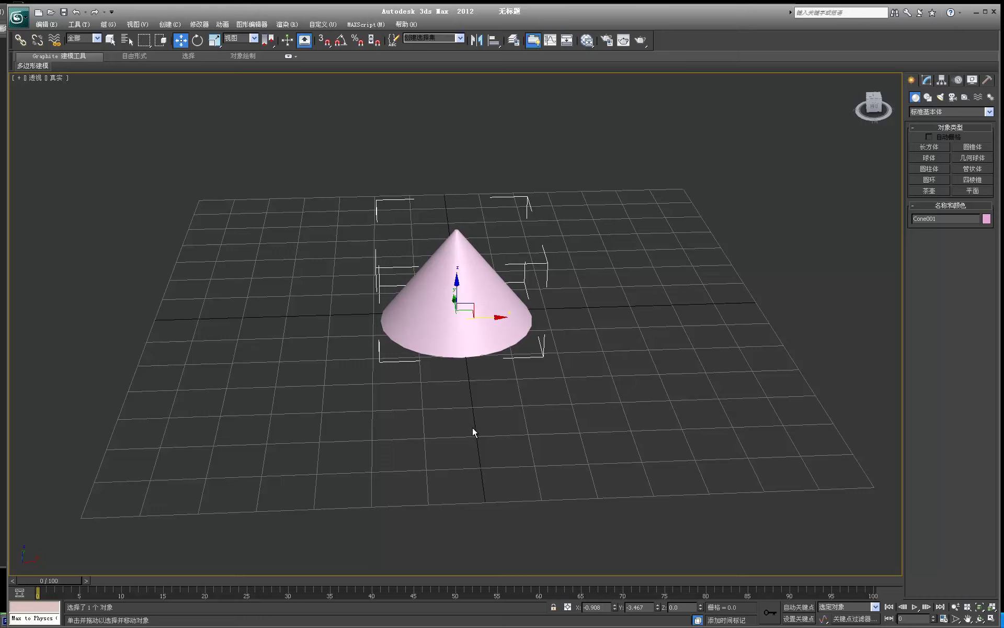
{"action": "middle_click_drag", "start_coordinate": [512, 303], "coordinate": [492, 289], "text": "alt"}
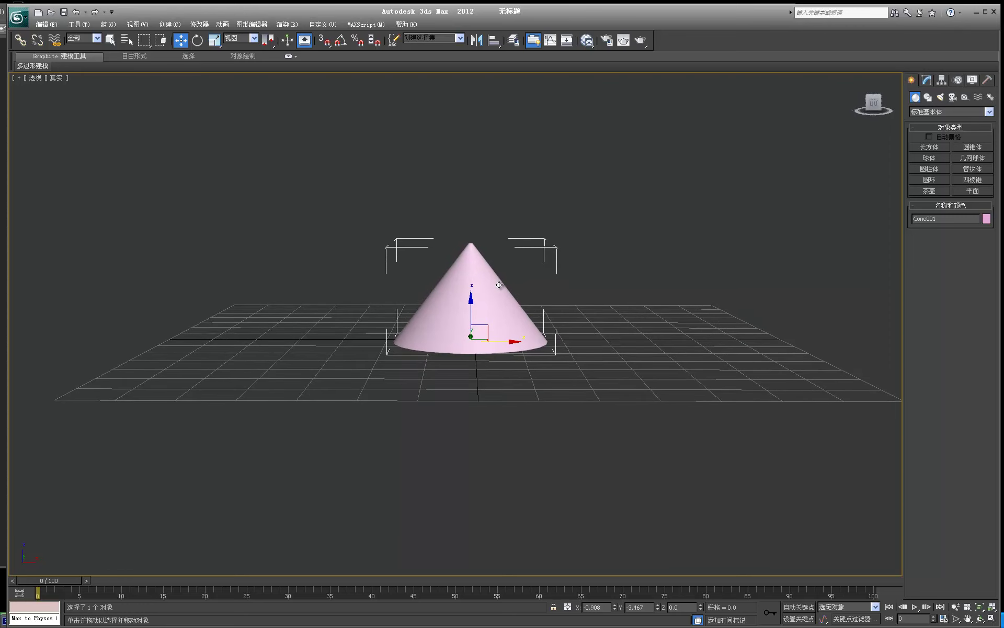
{"action": "left_click", "coordinate": [550, 291]}
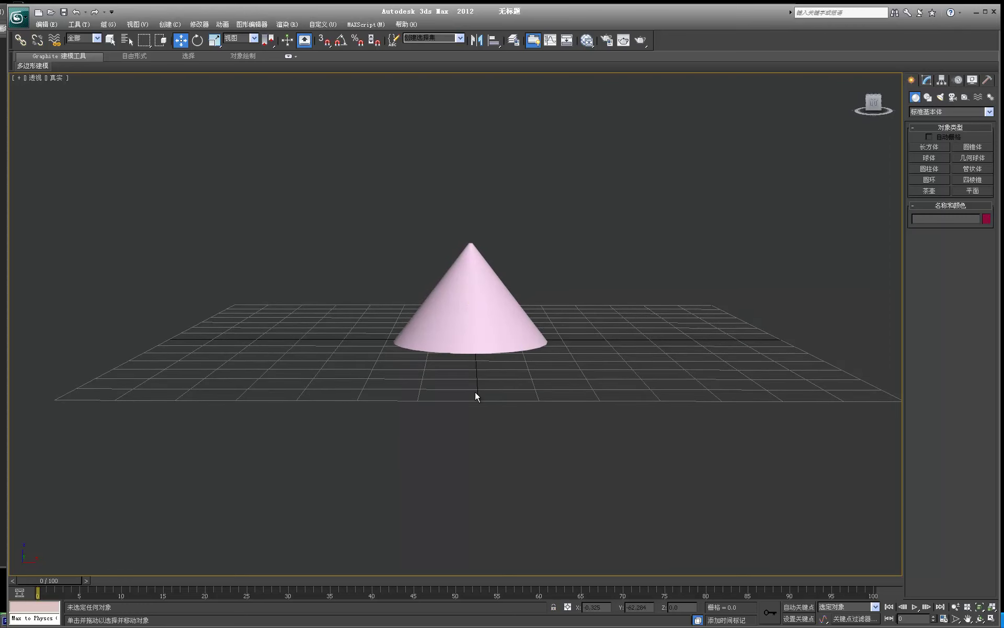
Examine the cone from several low angles around the grid, selecting and deselecting it to compare its outline
{"action": "left_click", "coordinate": [494, 328]}
{"action": "left_click_drag", "start_coordinate": [512, 344], "coordinate": [558, 290]}
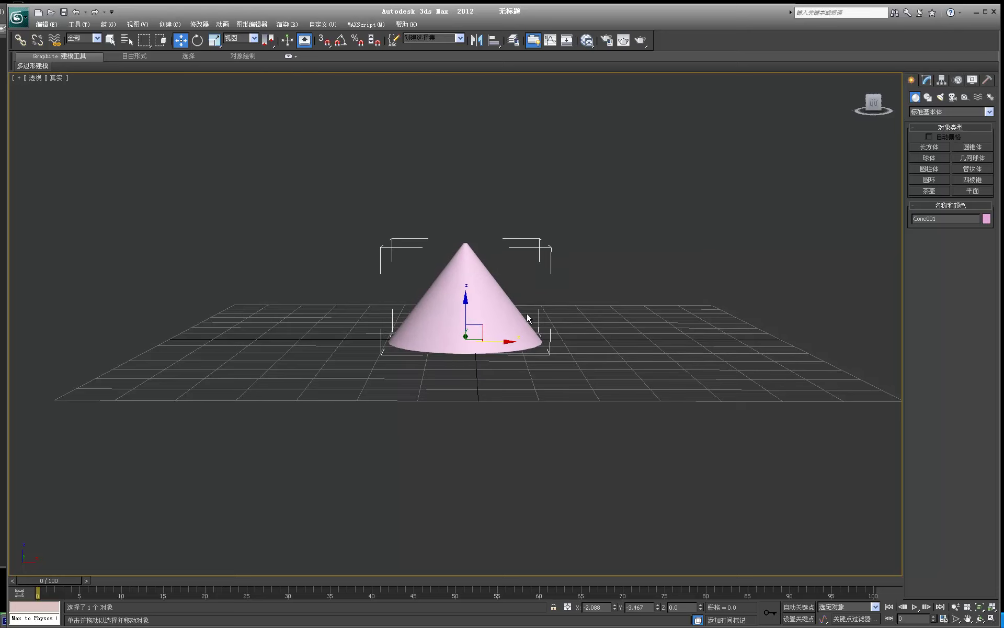
{"action": "left_click", "coordinate": [581, 279]}
{"action": "left_click", "coordinate": [514, 337]}
{"action": "left_click", "coordinate": [596, 351]}
{"action": "middle_click_drag", "start_coordinate": [572, 336], "coordinate": [599, 339], "text": "alt"}
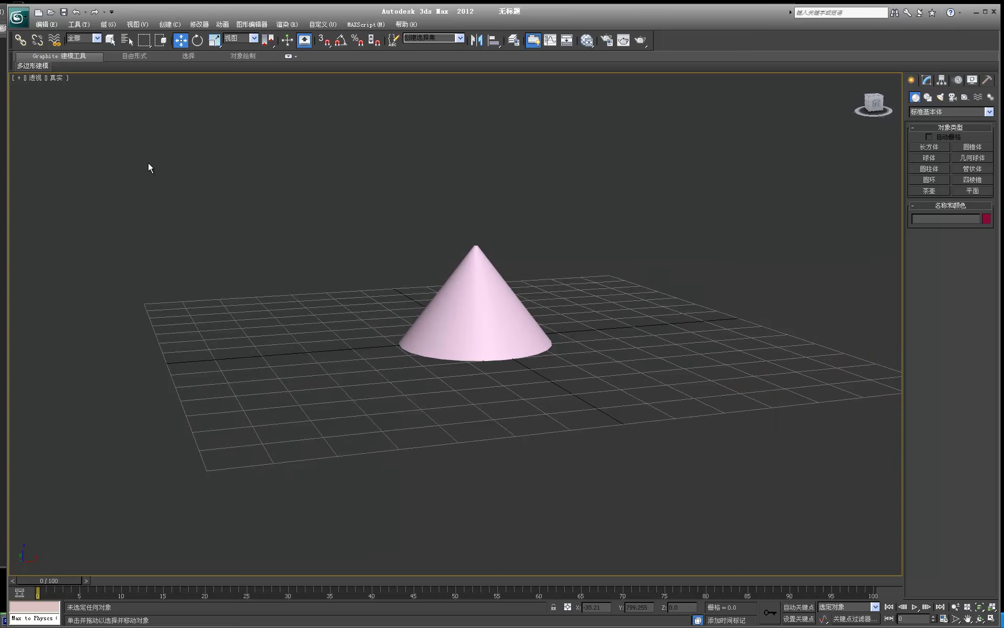
{"action": "left_click", "coordinate": [474, 305]}
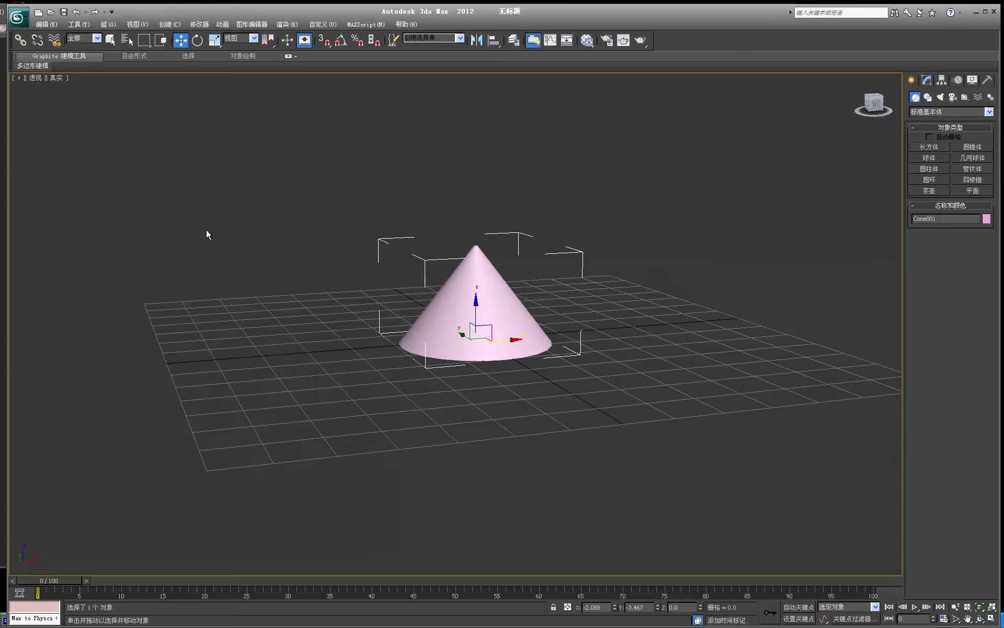
{"action": "middle_click_drag", "start_coordinate": [661, 315], "coordinate": [604, 314], "text": "alt"}
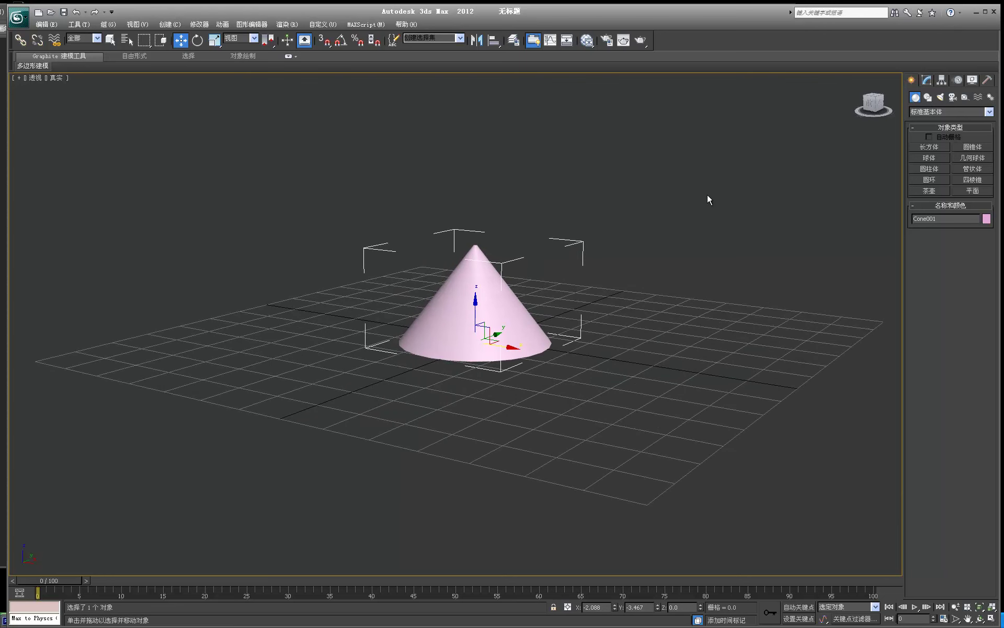
{"action": "left_click", "coordinate": [604, 301]}
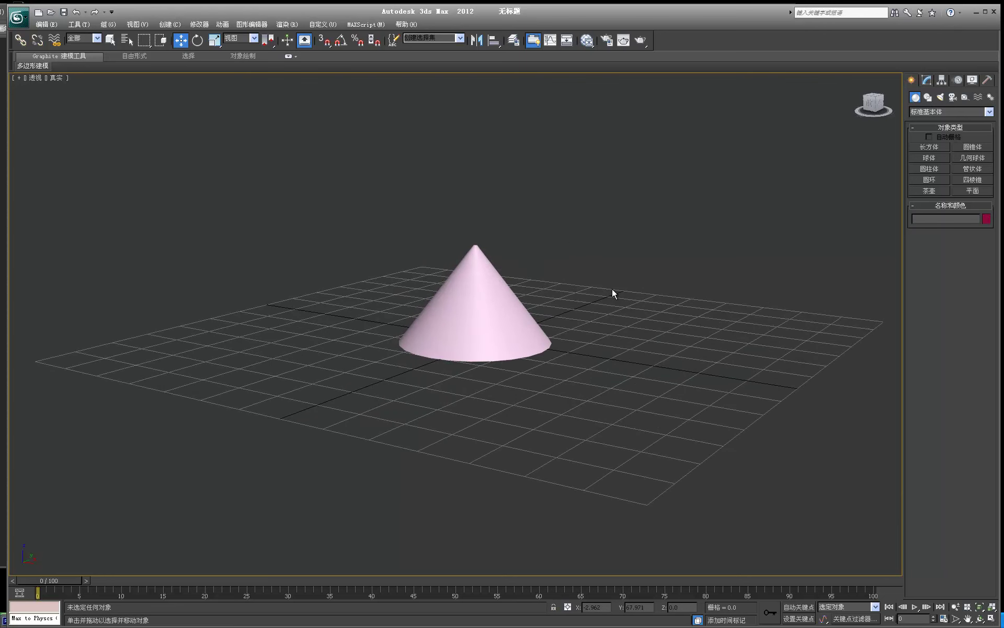
Turn on edged-face display in the perspective viewport so the cone's mesh edges show
{"action": "left_click", "coordinate": [479, 332]}
{"action": "left_click", "coordinate": [628, 204]}
{"action": "key", "text": "F4"}
{"action": "key", "text": "F4"}
{"action": "key", "text": "F4"}
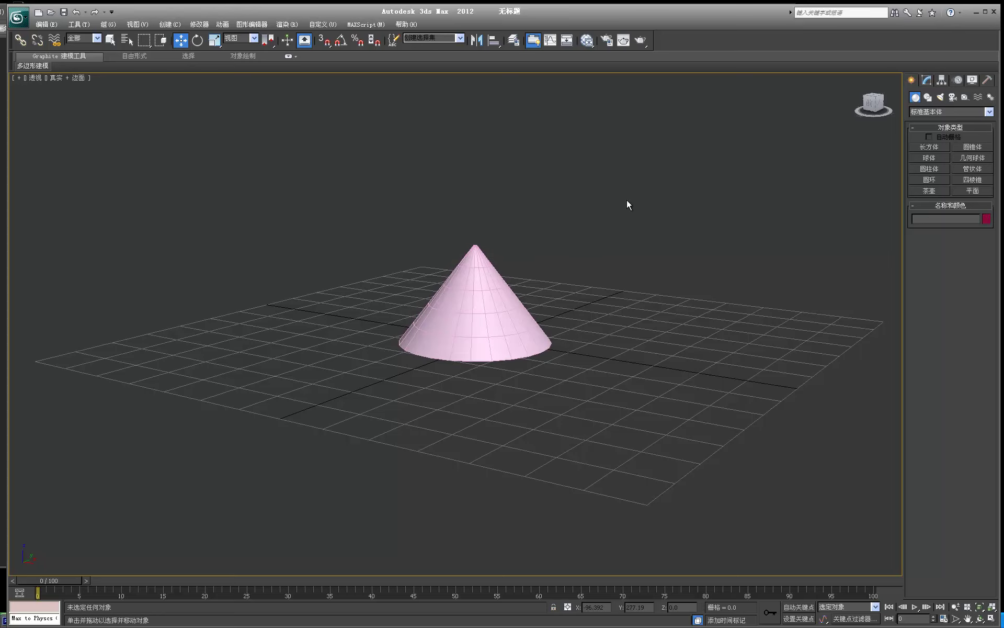
Delete the cone and create a cylinder with a radius of about 16 near the grid centre, leaving it deselected
{"action": "key", "text": "ctrl+a"}
{"action": "middle_click_drag", "start_coordinate": [667, 269], "coordinate": [658, 286], "text": "alt"}
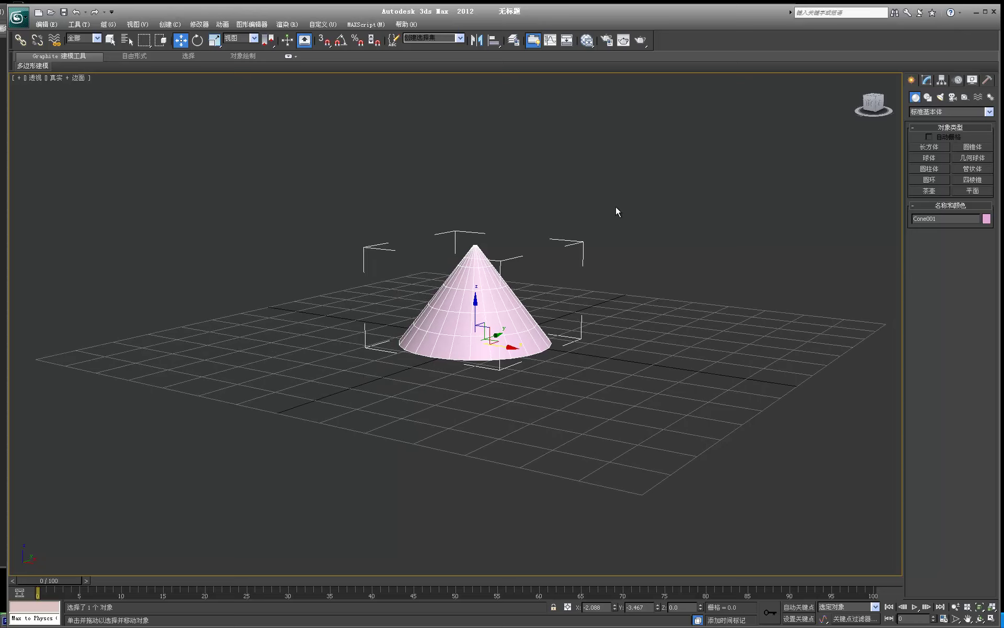
{"action": "key", "text": "Delete"}
{"action": "left_click", "coordinate": [929, 168]}
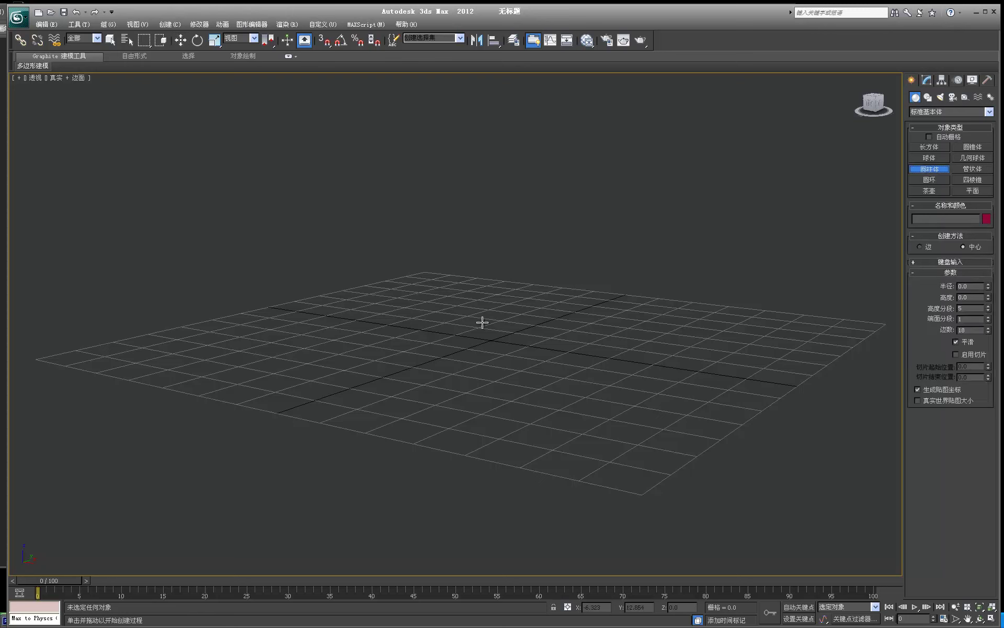
{"action": "left_click_drag", "start_coordinate": [469, 335], "coordinate": [475, 354]}
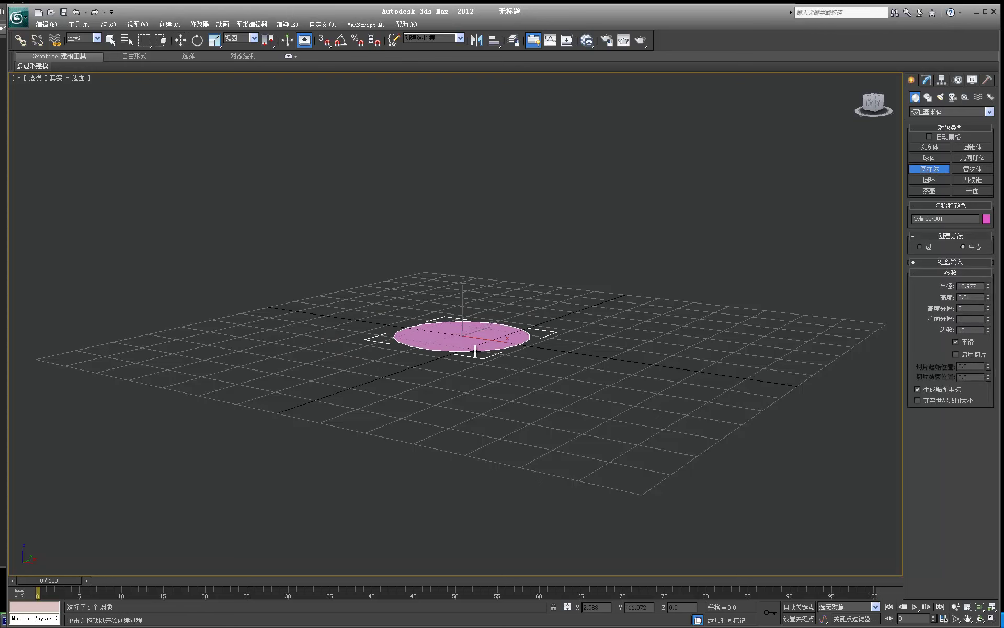
{"action": "left_click", "coordinate": [473, 218]}
{"action": "key", "text": "w"}
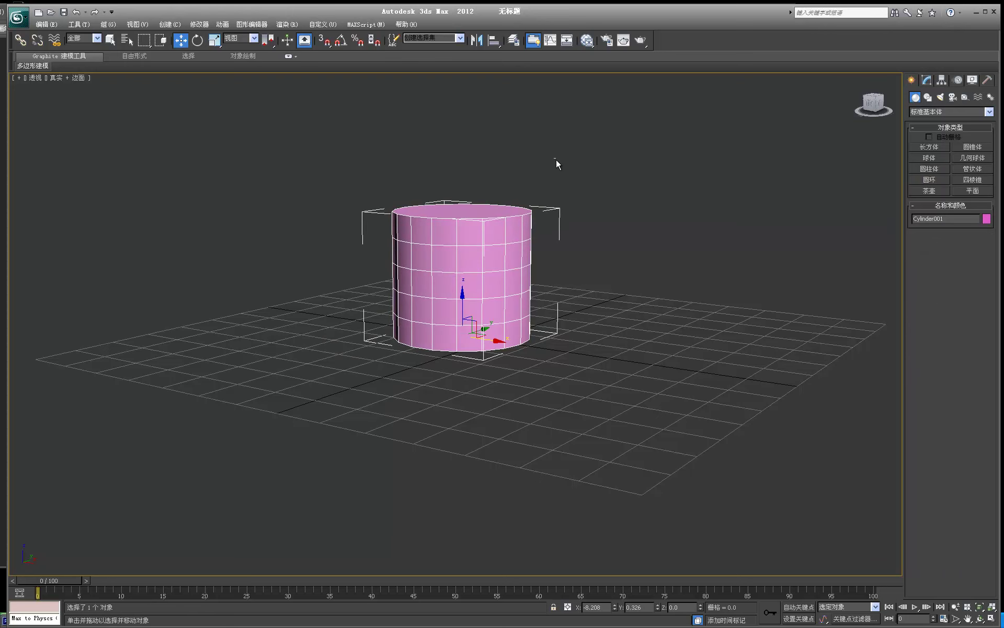
{"action": "left_click", "coordinate": [558, 163]}
Examine the cylinder from nearly eye level and from steeply above, comparing how its top ellipse and sides appear
{"action": "scroll", "coordinate": [589, 352], "scroll_direction": "up", "scroll_amount": 5}
{"action": "middle_click_drag", "start_coordinate": [590, 352], "coordinate": [529, 343]}
{"action": "scroll", "coordinate": [534, 331], "scroll_direction": "down", "scroll_amount": 4}
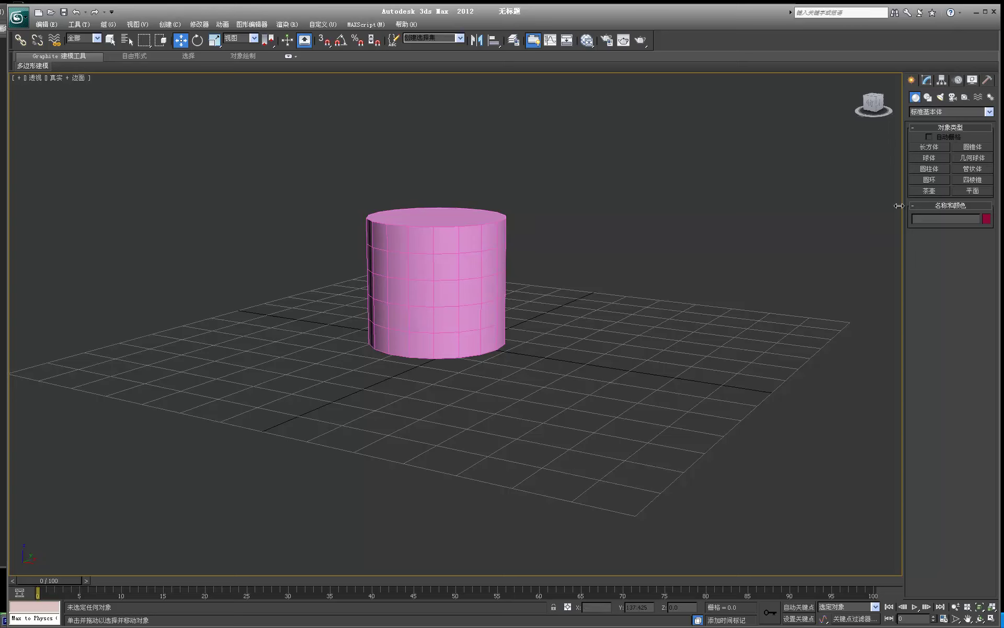
{"action": "middle_click_drag", "start_coordinate": [500, 341], "coordinate": [535, 348]}
{"action": "left_click", "coordinate": [526, 353]}
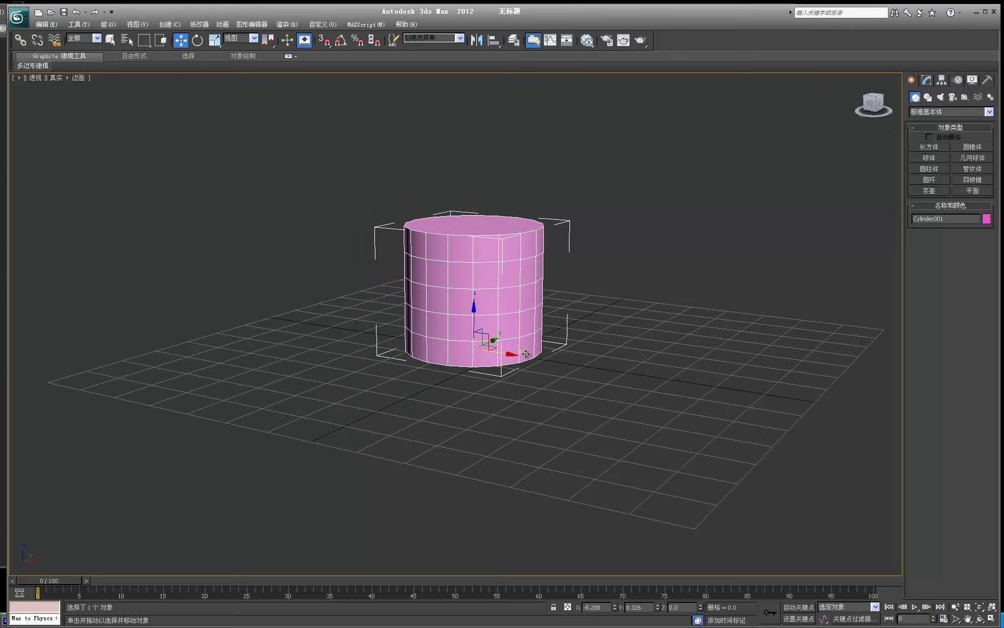
{"action": "left_click", "coordinate": [633, 273]}
{"action": "middle_click_drag", "start_coordinate": [632, 373], "coordinate": [624, 403], "text": "alt"}
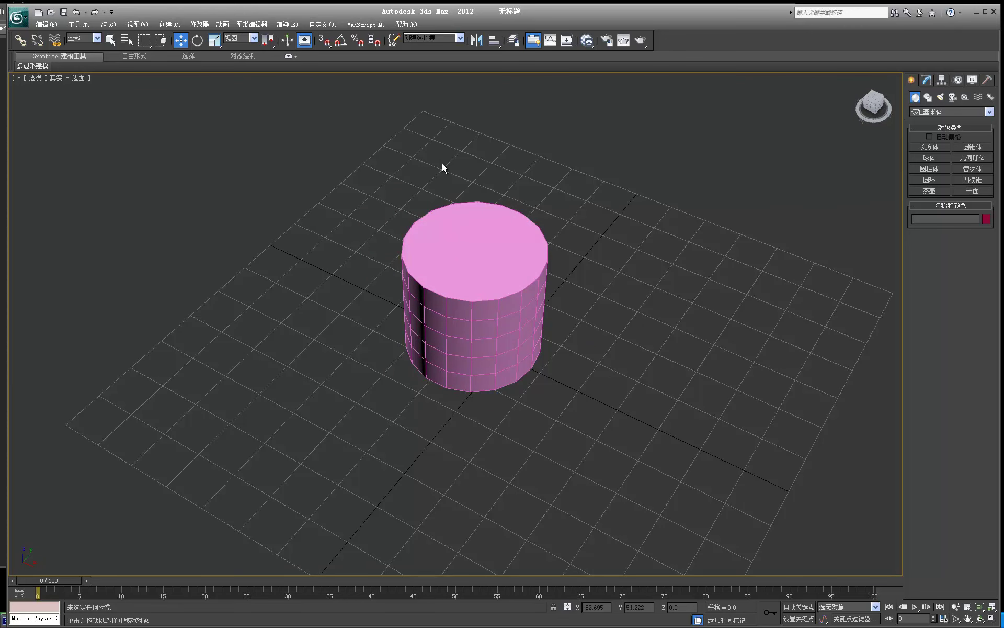
{"action": "middle_click_drag", "start_coordinate": [593, 182], "coordinate": [551, 260], "text": "alt"}
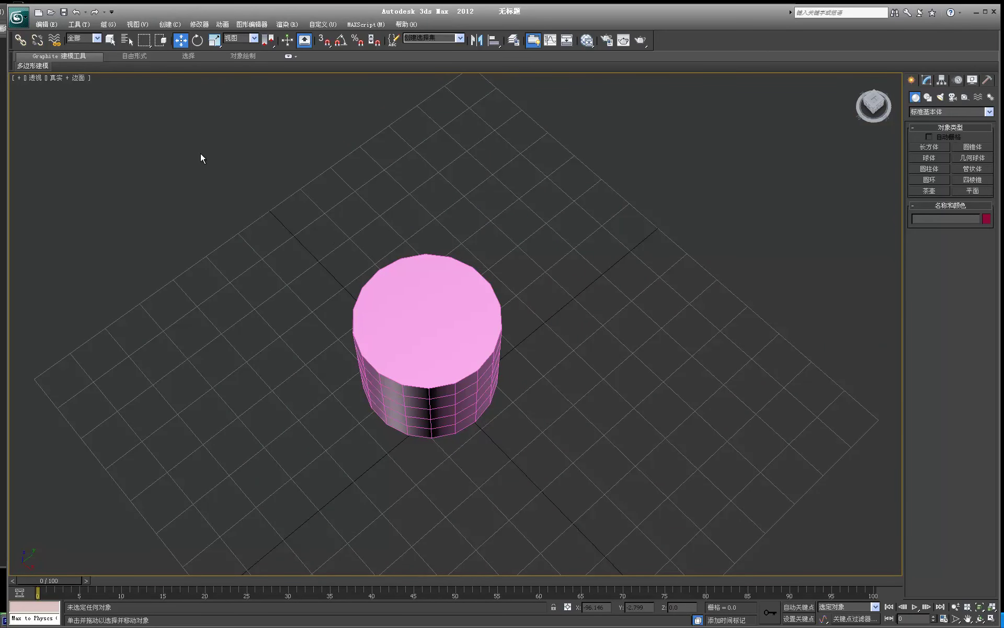
{"action": "scroll", "coordinate": [424, 389], "scroll_direction": "down", "scroll_amount": 5}
{"action": "middle_click_drag", "start_coordinate": [441, 363], "coordinate": [437, 336], "text": "alt"}
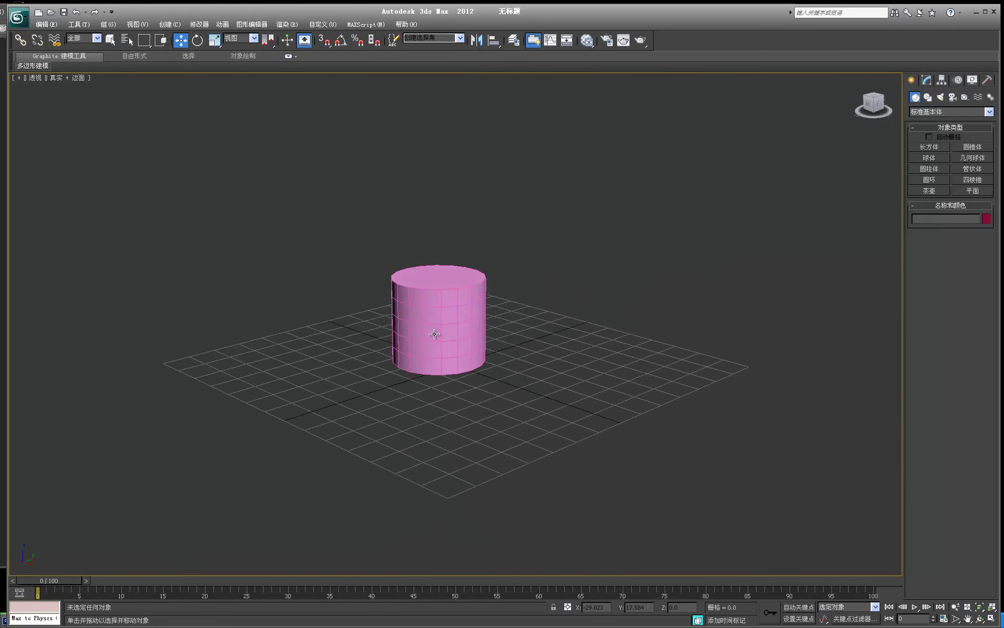
{"action": "scroll", "coordinate": [530, 384], "scroll_direction": "up", "scroll_amount": 3}
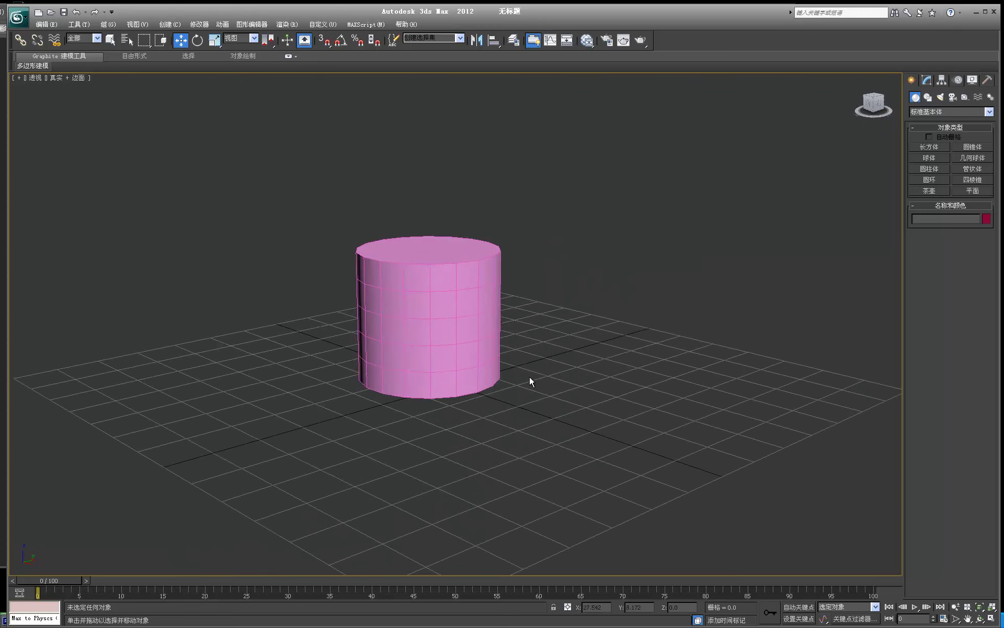
{"action": "left_click", "coordinate": [439, 351]}
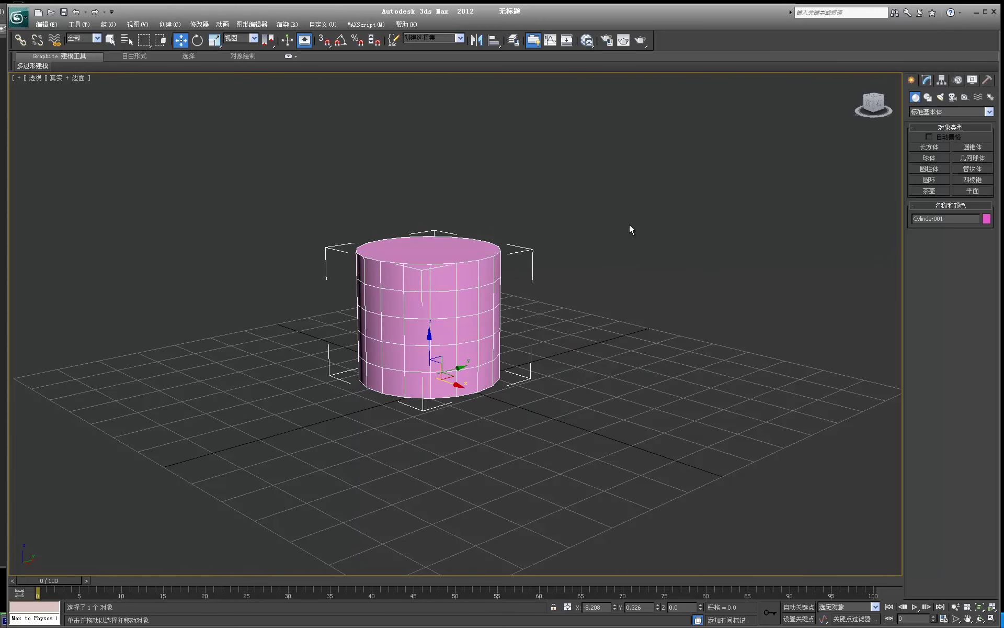
{"action": "left_click", "coordinate": [521, 395]}
Scale the cylinder up uniformly by about a quarter and deselect it
{"action": "middle_click_drag", "start_coordinate": [520, 397], "coordinate": [545, 378]}
{"action": "left_click", "coordinate": [473, 351]}
{"action": "key", "text": "r"}
{"action": "left_click_drag", "start_coordinate": [469, 348], "coordinate": [466, 335]}
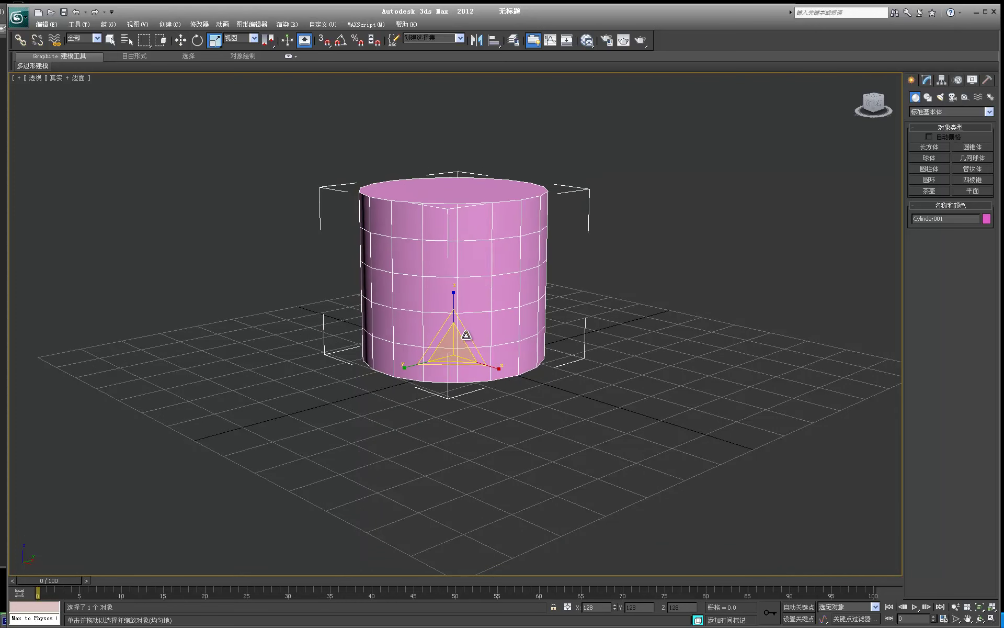
{"action": "left_click", "coordinate": [632, 276]}
{"action": "scroll", "coordinate": [616, 293], "scroll_direction": "down", "scroll_amount": 1}
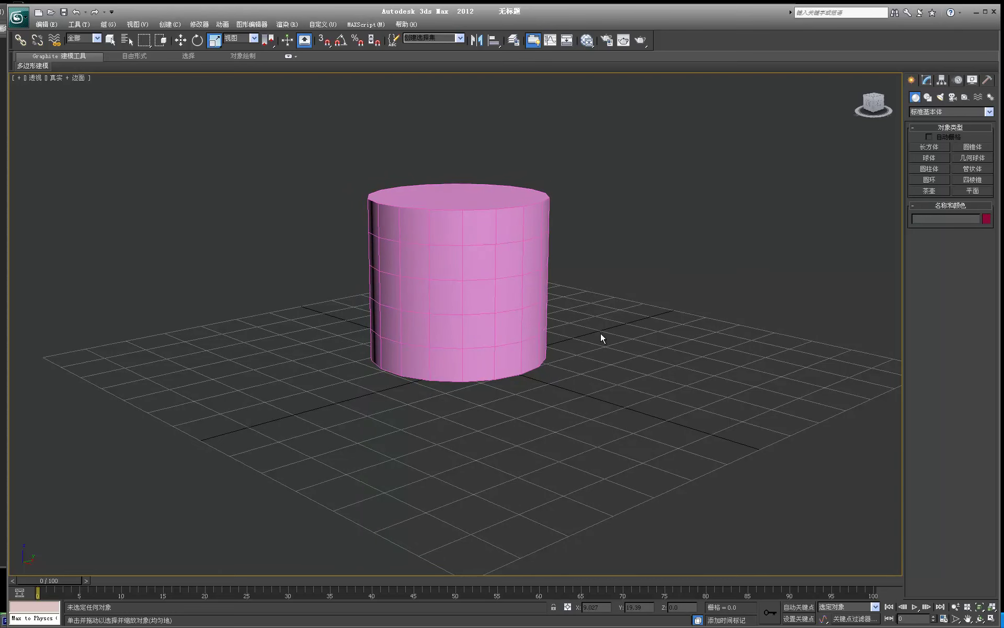
Minimize 3ds Max and open the image "7 两点透视" from the lesson folder in Photoshop as a separate document
{"action": "left_click", "coordinate": [976, 11]}
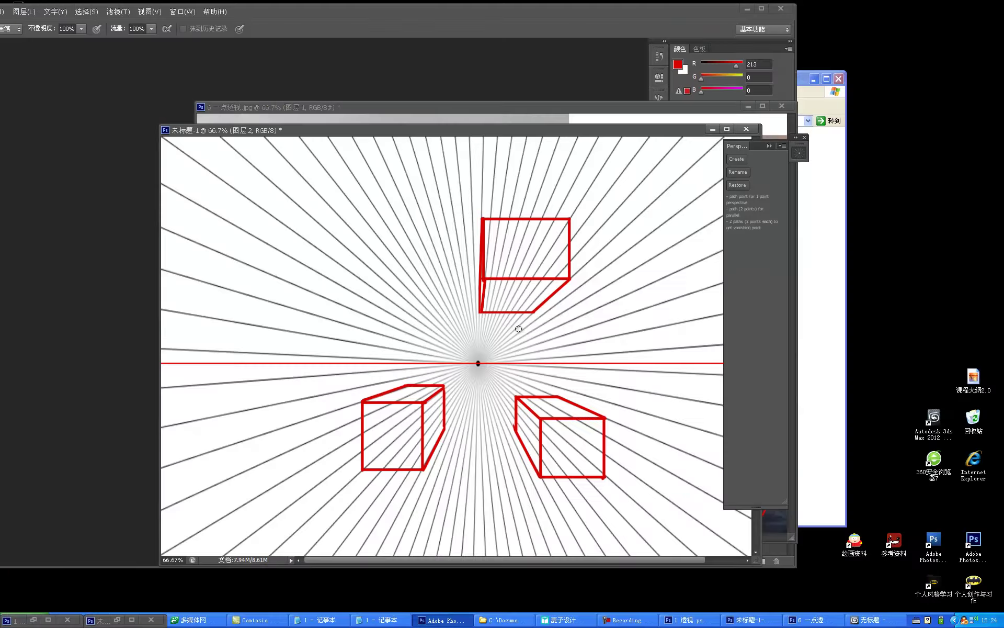
{"action": "left_click", "coordinate": [610, 108]}
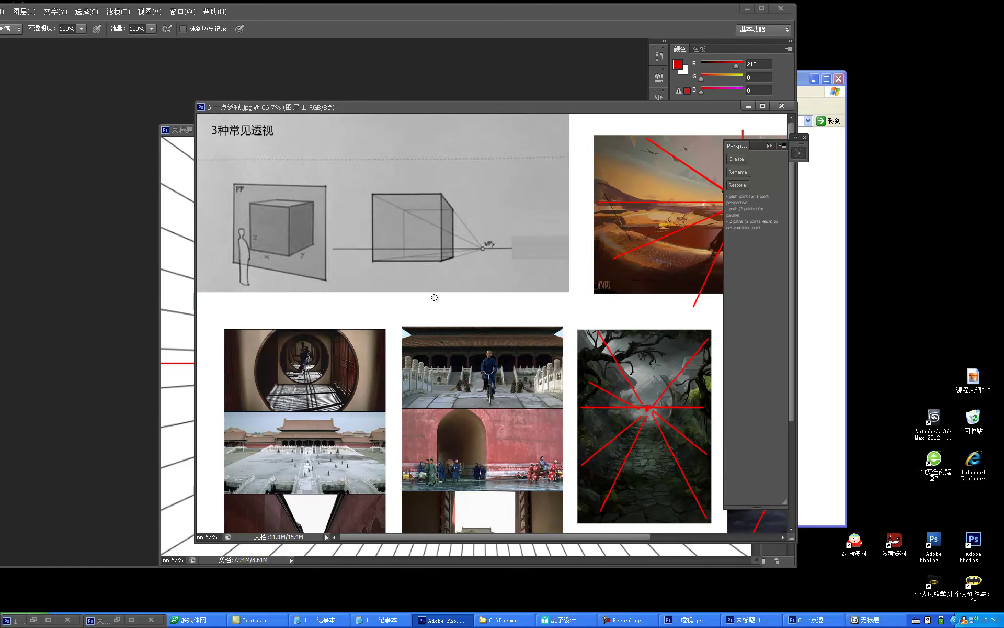
{"action": "left_click", "coordinate": [503, 620]}
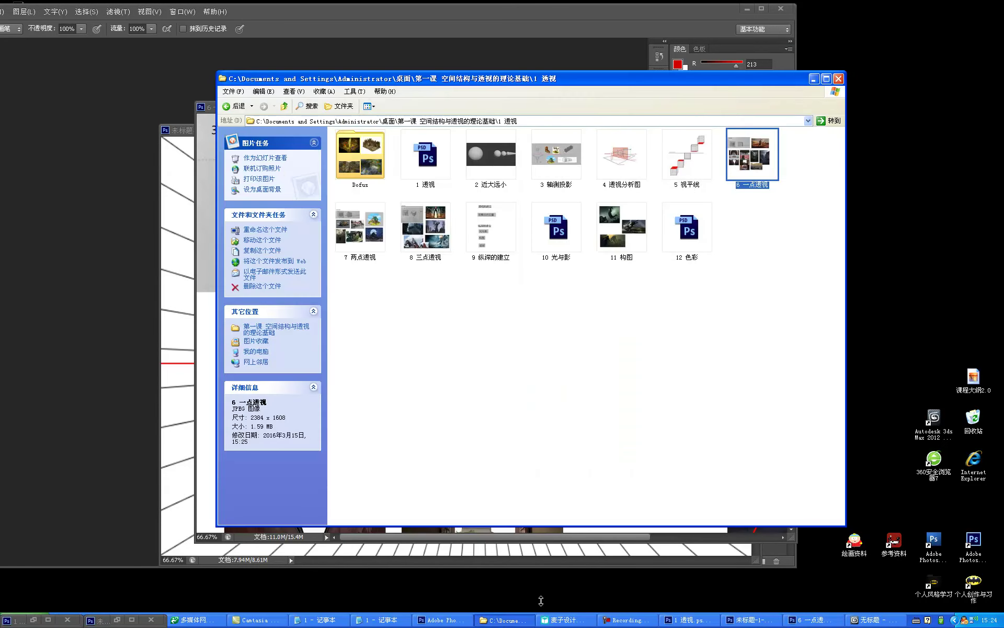
{"action": "left_click", "coordinate": [744, 274]}
{"action": "left_click", "coordinate": [373, 244]}
{"action": "left_click_drag", "start_coordinate": [373, 245], "coordinate": [212, 64]}
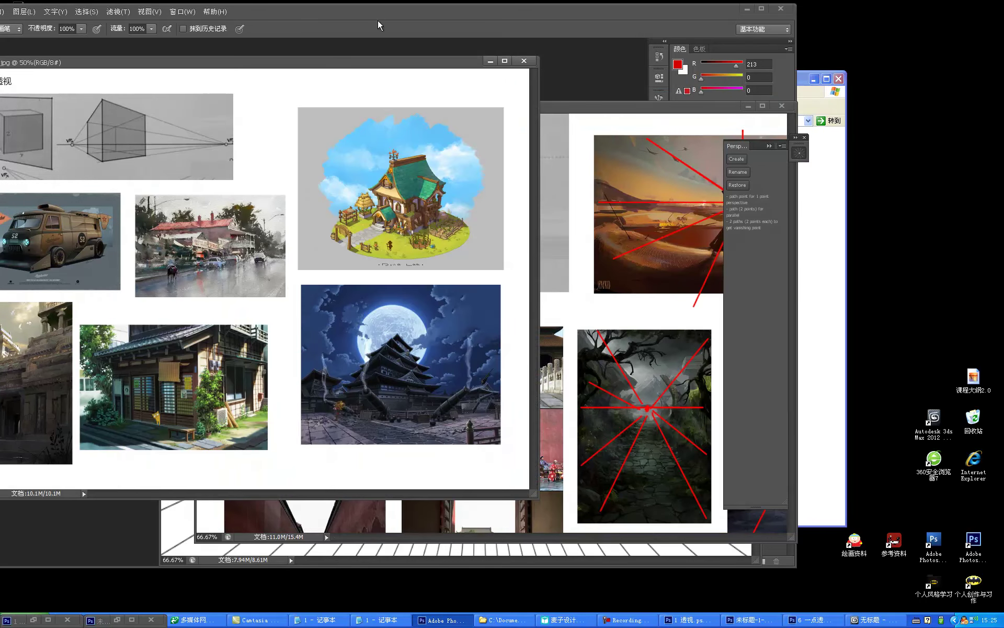
Maximize Photoshop and arrange the "7 两点透视.jpg" window and the Perspective panel so that they do not overlap
{"action": "double_click", "coordinate": [380, 11]}
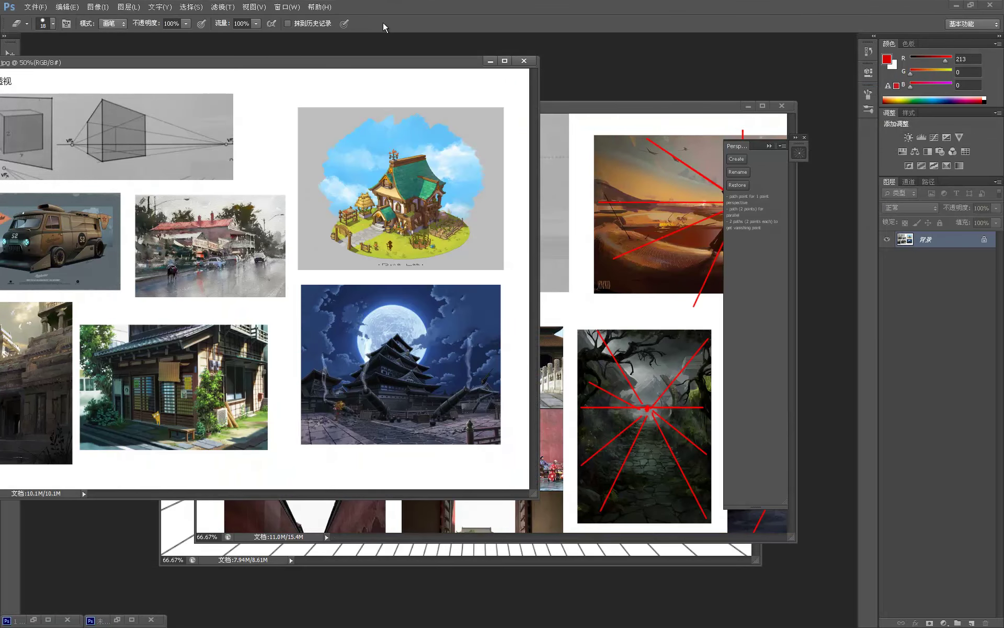
{"action": "left_click_drag", "start_coordinate": [376, 61], "coordinate": [597, 65]}
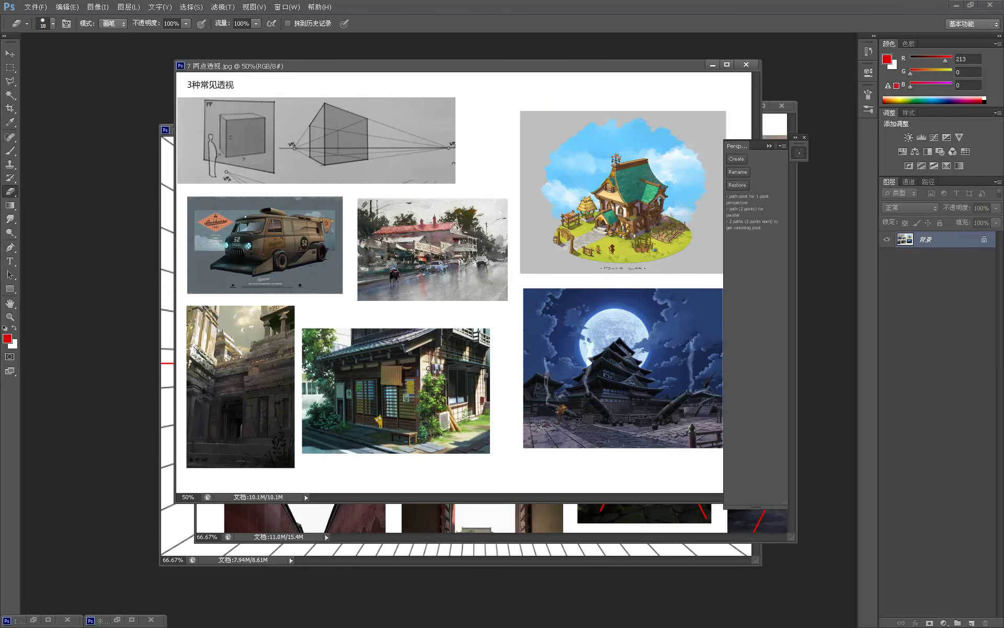
{"action": "left_click_drag", "start_coordinate": [755, 150], "coordinate": [843, 207]}
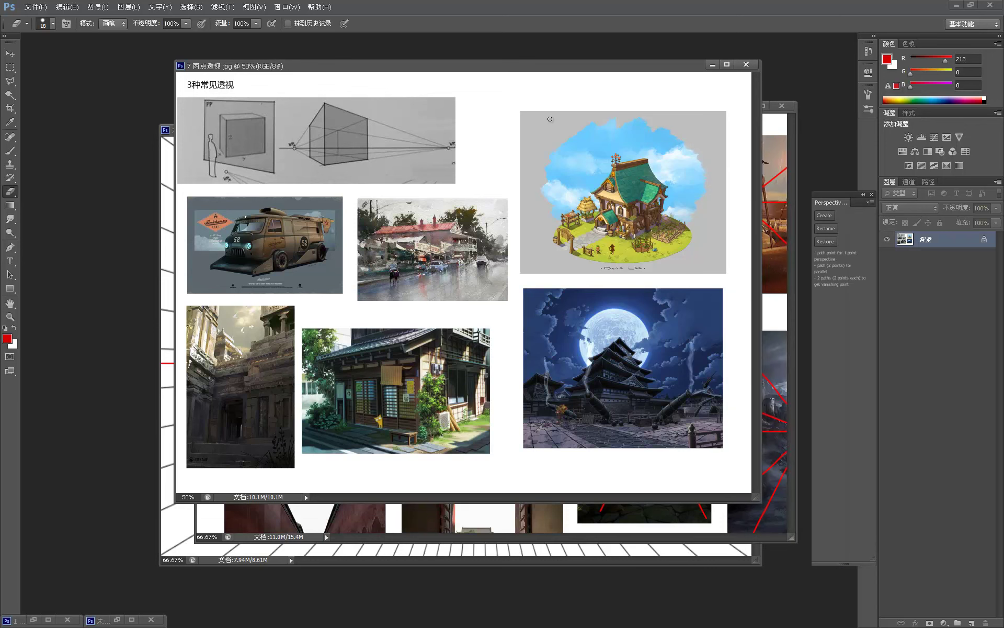
Move "7 两点透视.jpg" out of the way and examine the palace film stills in "6 一点透视.jpg" at 100% zoom
{"action": "key", "text": "ctrl+w"}
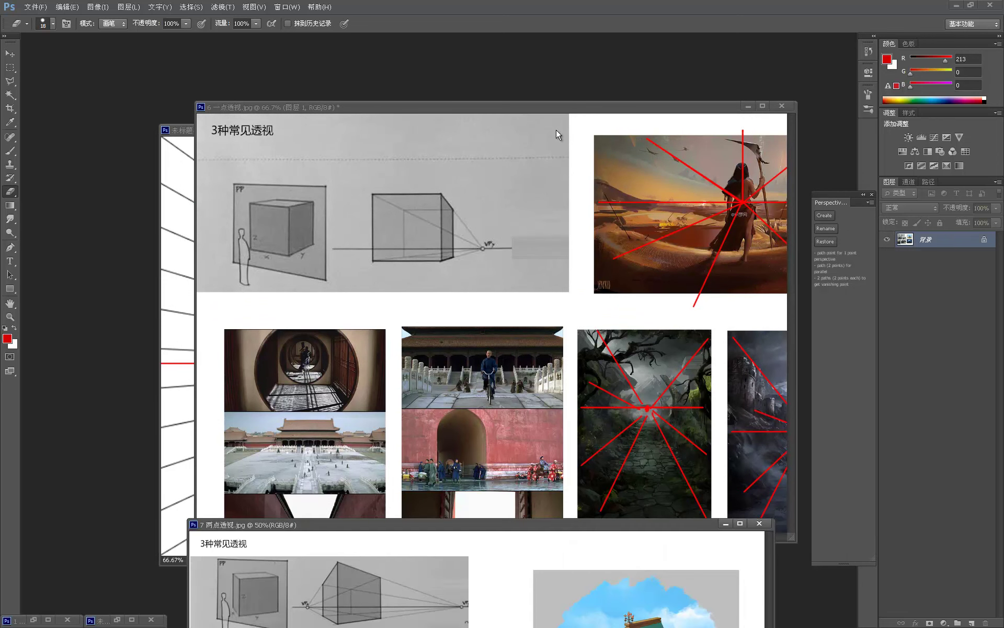
{"action": "left_click_drag", "start_coordinate": [547, 106], "coordinate": [523, 34]}
{"action": "key", "text": "z"}
{"action": "left_click", "coordinate": [447, 327]}
{"action": "left_click_drag", "start_coordinate": [446, 327], "coordinate": [455, 248]}
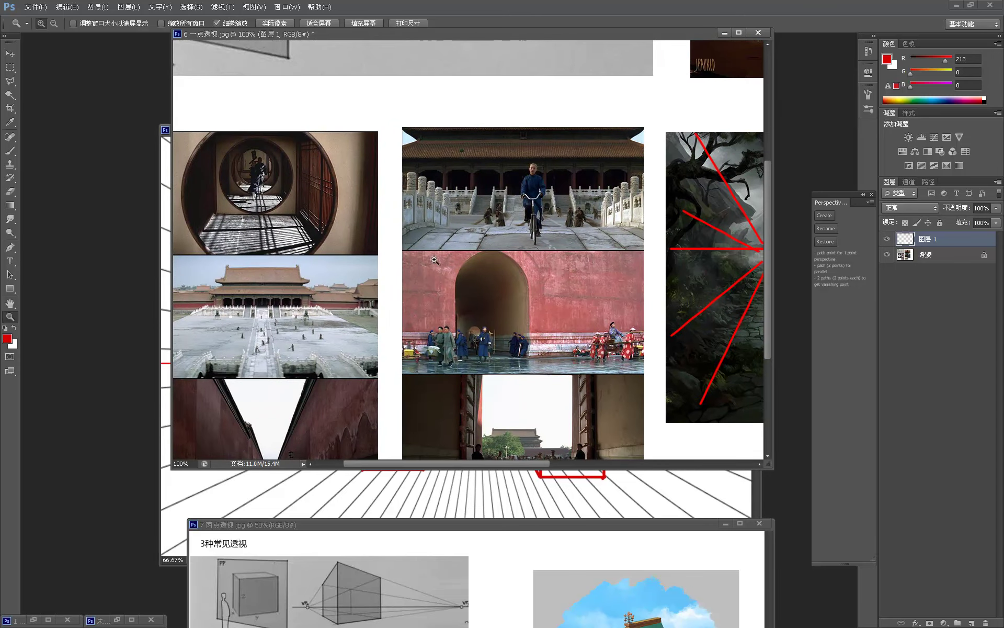
{"action": "left_click_drag", "start_coordinate": [549, 385], "coordinate": [513, 279]}
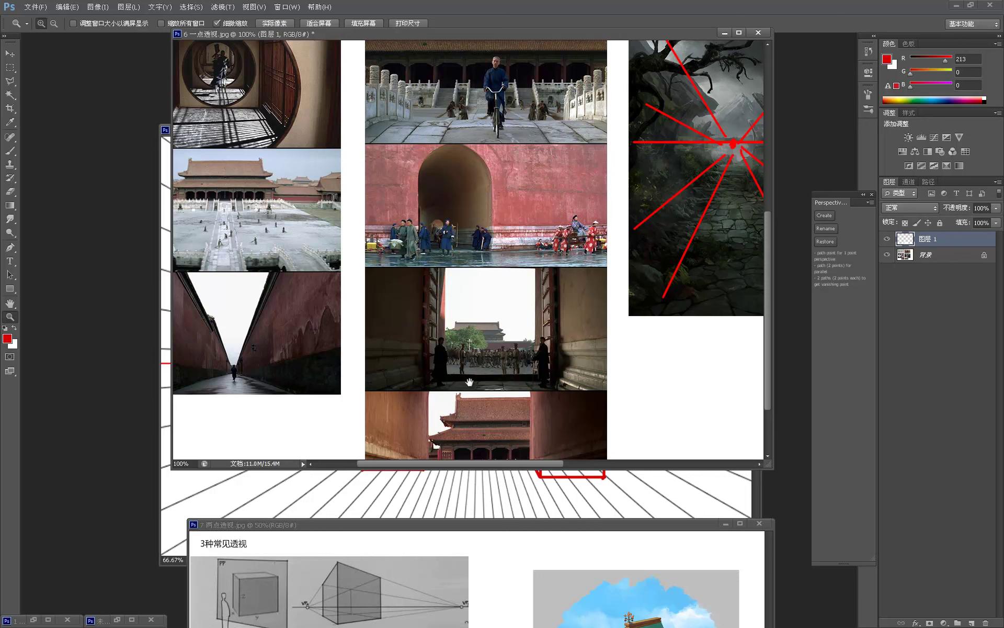
Bring "7 两点透视.jpg" back to the centre, switch to the Brush tool, and magnify the image to 66.7%
{"action": "left_click_drag", "start_coordinate": [498, 527], "coordinate": [464, 87]}
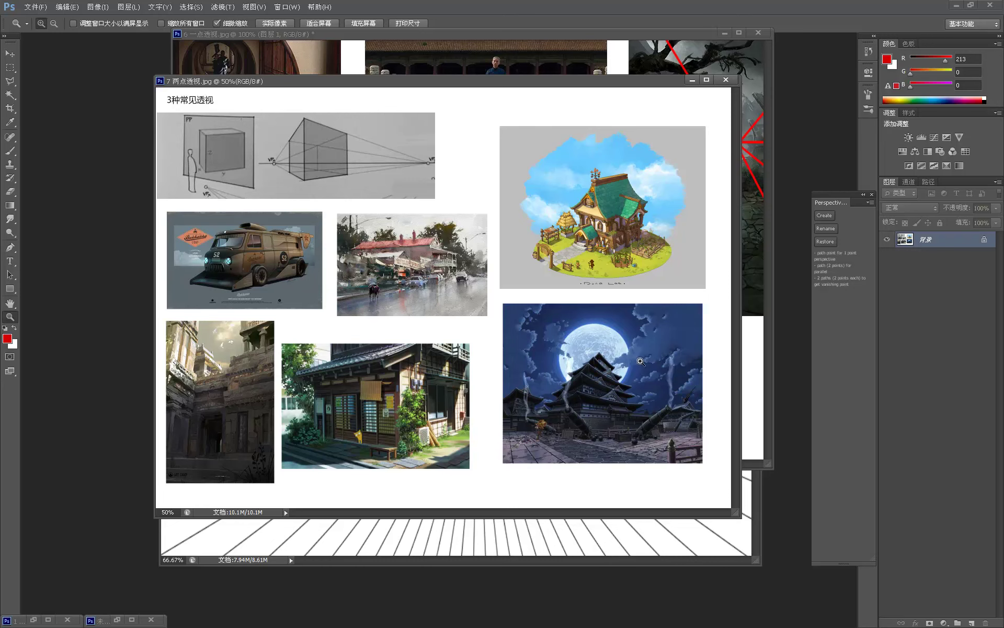
{"action": "key", "text": "b"}
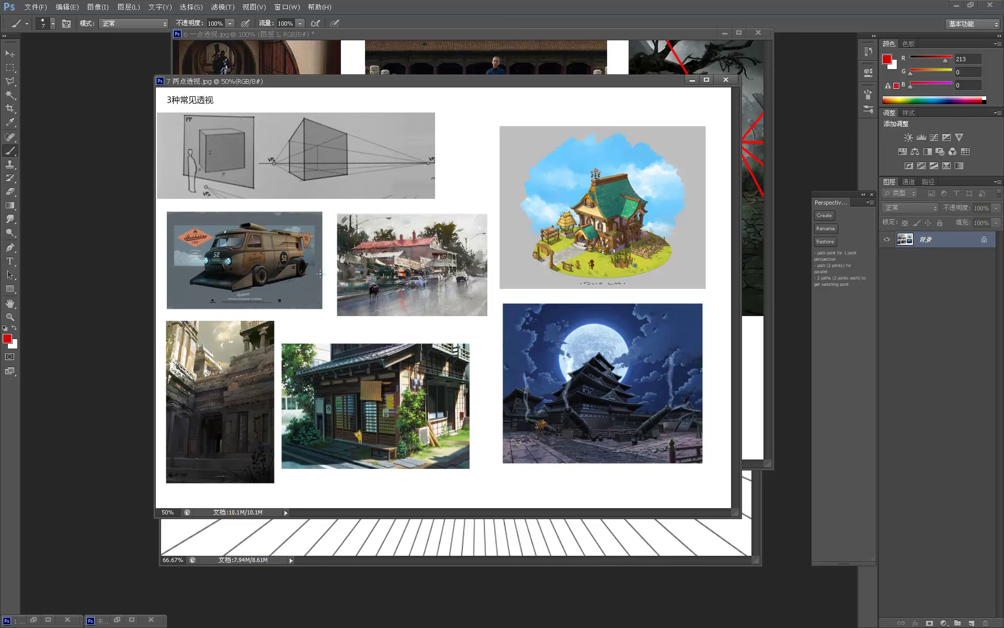
{"action": "left_click", "coordinate": [523, 285], "text": "shift"}
{"action": "key", "text": "ctrl+z"}
{"action": "left_click", "coordinate": [439, 246], "text": "ctrl"}
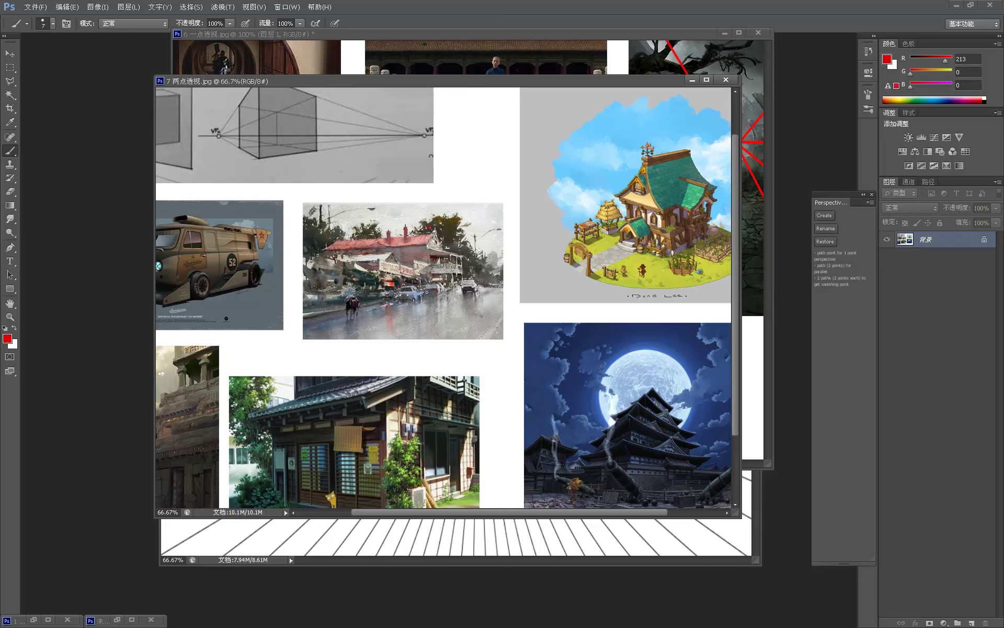
Brush straight red guides over the street painting: the building's vertical corner, its edges converging on a vanishing point, and the horizon line
{"action": "left_click", "coordinate": [429, 234], "text": "shift"}
{"action": "left_click", "coordinate": [627, 299], "text": "shift"}
{"action": "key", "text": "ctrl+z"}
{"action": "left_click", "coordinate": [554, 252], "text": "shift"}
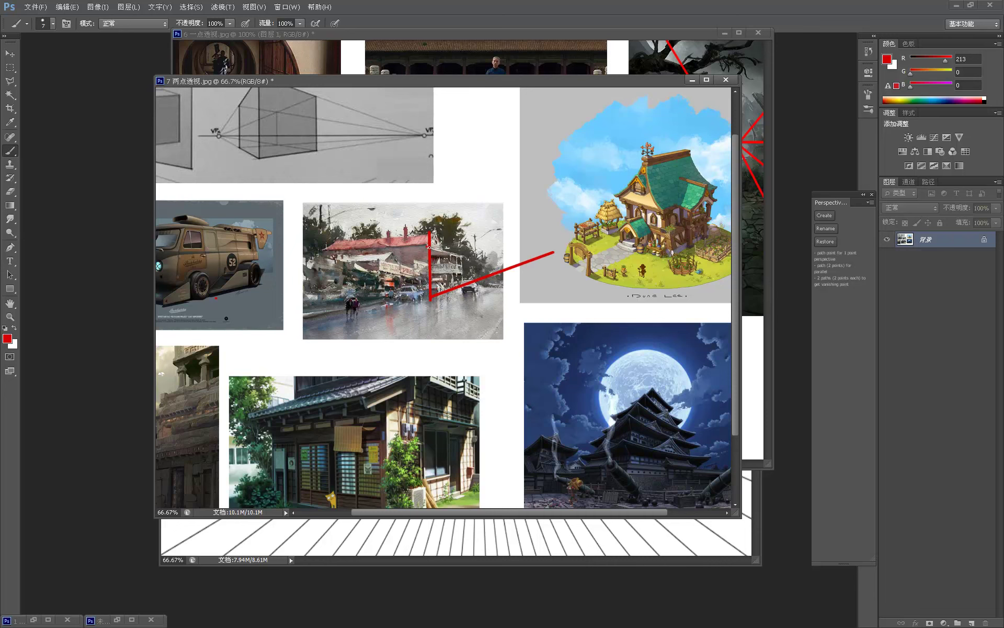
{"action": "left_click", "coordinate": [550, 265], "text": "shift"}
{"action": "mouse_move", "coordinate": [541, 258]}
{"action": "left_mouse_down", "text": "shift"}
{"action": "mouse_move", "coordinate": [427, 211]}
{"action": "mouse_move", "coordinate": [250, 175]}
{"action": "left_mouse_up", "text": "shift"}
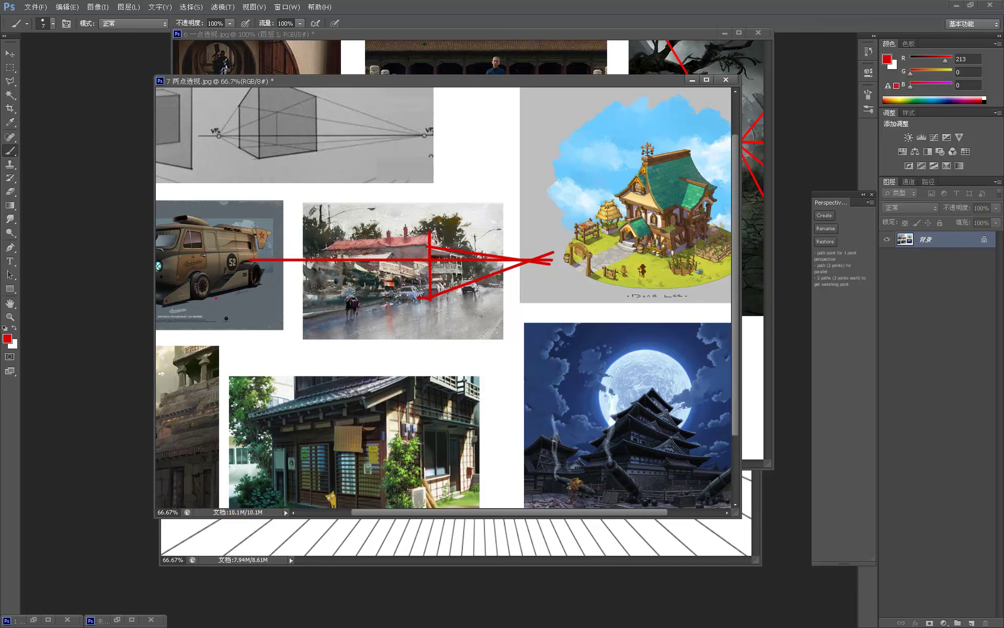
{"action": "key", "text": "ctrl+z"}
{"action": "left_click", "coordinate": [310, 260], "text": "shift"}
{"action": "left_click", "coordinate": [429, 248], "text": "shift"}
{"action": "left_click_drag", "start_coordinate": [458, 212], "coordinate": [491, 215]}
Undo all the red guide lines over the street painting and bring the van illustration fully into view
{"action": "key", "text": "ctrl+alt+z"}
{"action": "key", "text": "ctrl+alt+z"}
{"action": "key", "text": "ctrl+alt+z"}
{"action": "key", "text": "ctrl+alt+z"}
{"action": "key", "text": "ctrl+alt+z"}
{"action": "key", "text": "ctrl+alt+z"}
{"action": "left_click_drag", "start_coordinate": [484, 236], "coordinate": [546, 224]}
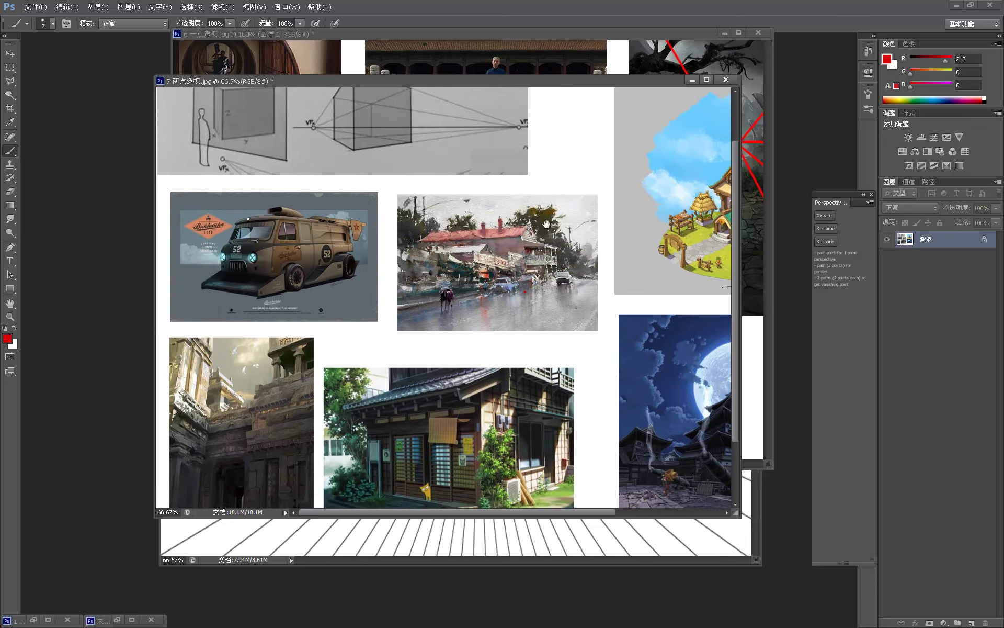
Brush a vertical red guide down the van's front corner and red strokes along its front and side in the van illustration
{"action": "scroll", "coordinate": [545, 224], "scroll_direction": "down", "scroll_amount": 3}
{"action": "scroll", "coordinate": [488, 258], "scroll_direction": "up", "scroll_amount": 3}
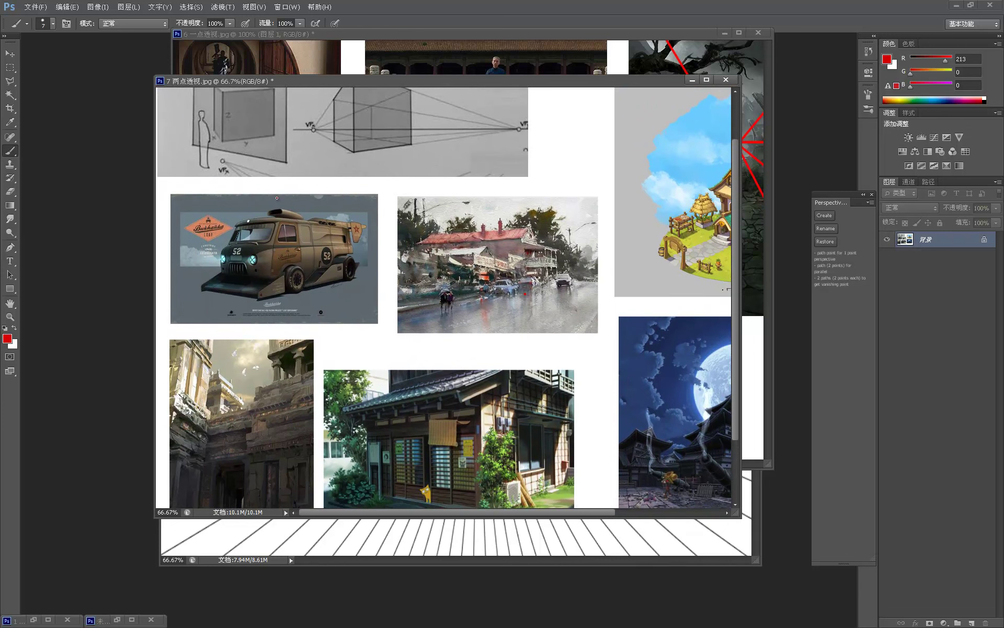
{"action": "left_click_drag", "start_coordinate": [267, 283], "coordinate": [265, 331]}
{"action": "key", "text": "ctrl+z"}
{"action": "left_click", "coordinate": [273, 286], "text": "shift"}
{"action": "key", "text": "ctrl+z"}
{"action": "left_click", "coordinate": [273, 320], "text": "shift"}
{"action": "key", "text": "ctrl+z"}
{"action": "key", "text": "ctrl+z"}
{"action": "left_click_drag", "start_coordinate": [351, 221], "coordinate": [350, 365]}
Brush a vertical red guide down the corner of the green-roofed cottage and a receding red stroke along each of its two sides
{"action": "scroll", "coordinate": [350, 365], "scroll_direction": "up", "scroll_amount": 2}
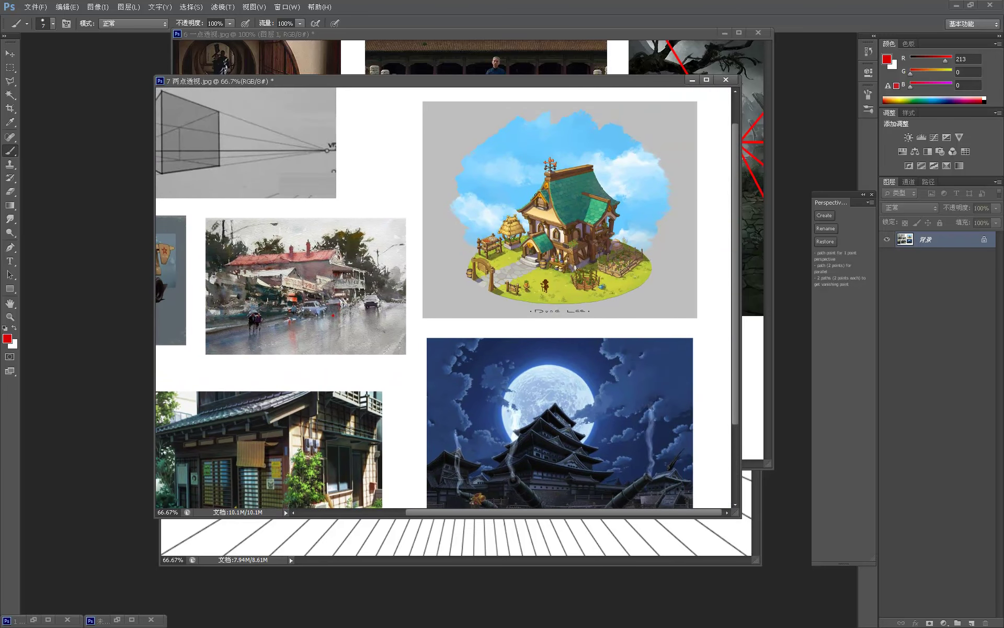
{"action": "left_click", "coordinate": [563, 167], "text": "shift"}
{"action": "key", "text": "ctrl+z"}
{"action": "left_click", "coordinate": [565, 276], "text": "shift"}
{"action": "left_click_drag", "start_coordinate": [576, 234], "coordinate": [625, 213]}
{"action": "left_click_drag", "start_coordinate": [519, 213], "coordinate": [546, 228]}
Mark the moonlit castle's corner with a slanted red line and add red arrows receding to both sides
{"action": "scroll", "coordinate": [535, 331], "scroll_direction": "down", "scroll_amount": 4}
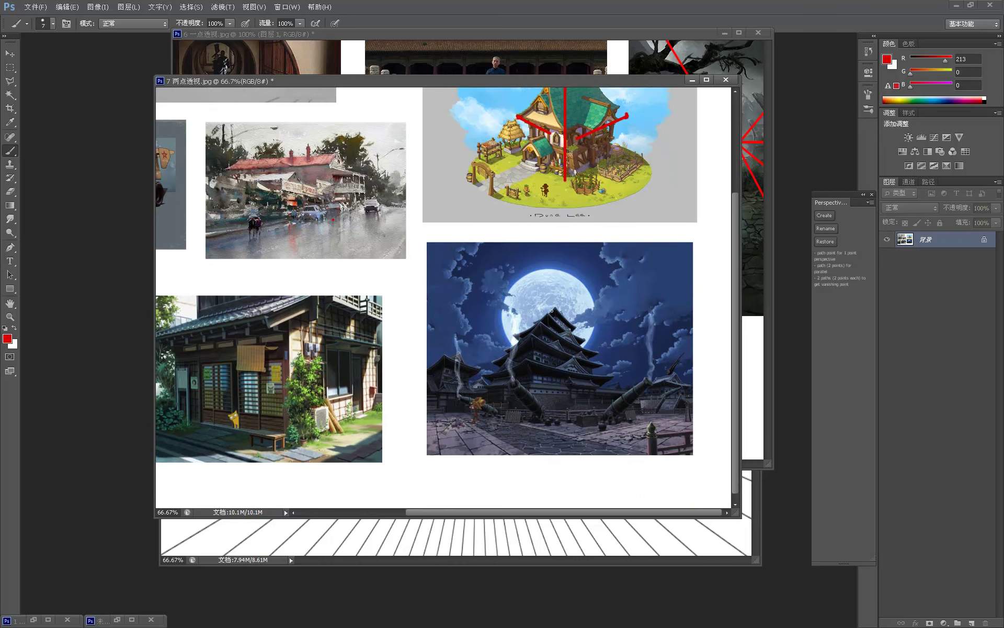
{"action": "left_click", "coordinate": [531, 418], "text": "shift"}
{"action": "left_click", "coordinate": [471, 373], "text": "shift"}
{"action": "left_click_drag", "start_coordinate": [569, 375], "coordinate": [595, 374]}
Bring "6 一点透视.jpg" forward and brush a horizontal red line with an end mark across the red wall archway still
{"action": "left_click", "coordinate": [478, 61]}
{"action": "mouse_move", "coordinate": [450, 166]}
{"action": "left_mouse_down"}
{"action": "mouse_move", "coordinate": [492, 99]}
{"action": "mouse_move", "coordinate": [500, 185]}
{"action": "left_mouse_up"}
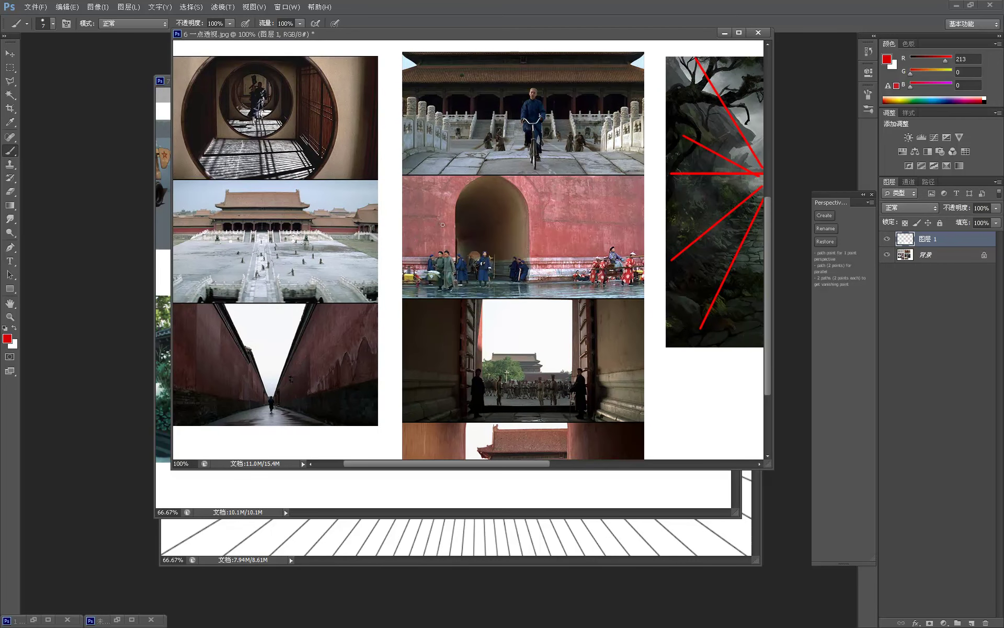
{"action": "left_click", "coordinate": [598, 228], "text": "shift"}
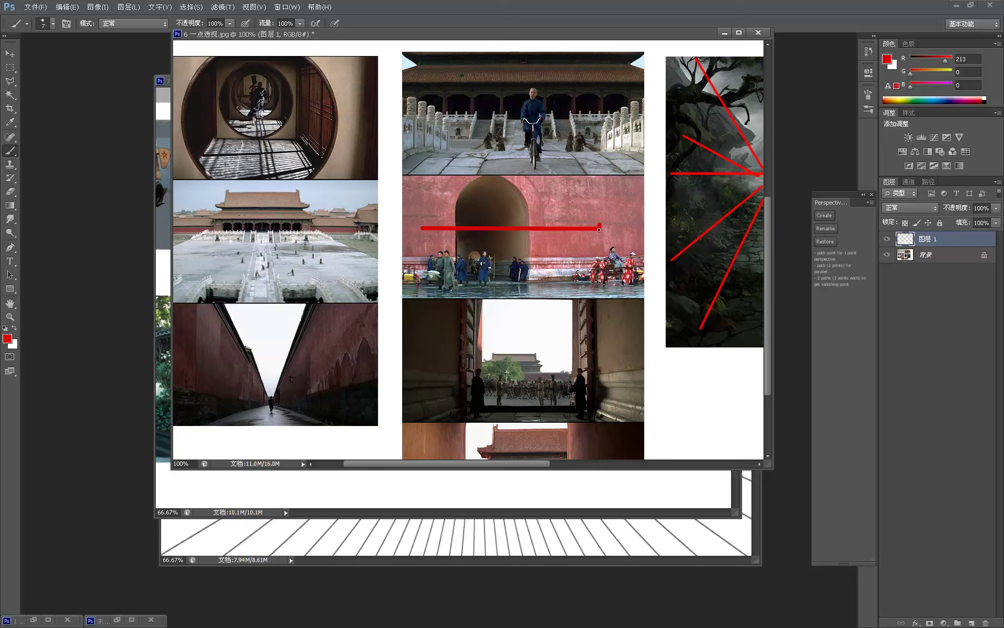
{"action": "left_click_drag", "start_coordinate": [597, 232], "coordinate": [592, 211]}
Brush horizontal red lines across the dark gateway still, the red gate still below it, and the cyclist still
{"action": "mouse_move", "coordinate": [565, 319]}
{"action": "left_mouse_down"}
{"action": "mouse_move", "coordinate": [492, 276]}
{"action": "mouse_move", "coordinate": [602, 280]}
{"action": "left_mouse_up"}
{"action": "left_click_drag", "start_coordinate": [534, 371], "coordinate": [524, 327]}
{"action": "left_click_drag", "start_coordinate": [447, 355], "coordinate": [555, 353], "text": "shift"}
{"action": "key", "text": "ctrl+z"}
{"action": "mouse_move", "coordinate": [439, 355]}
{"action": "left_mouse_down"}
{"action": "mouse_move", "coordinate": [557, 355]}
{"action": "mouse_move", "coordinate": [568, 491]}
{"action": "left_mouse_up"}
{"action": "left_click_drag", "start_coordinate": [431, 178], "coordinate": [573, 177], "text": "shift"}
{"action": "key", "text": "ctrl+z"}
{"action": "left_click_drag", "start_coordinate": [423, 179], "coordinate": [586, 181]}
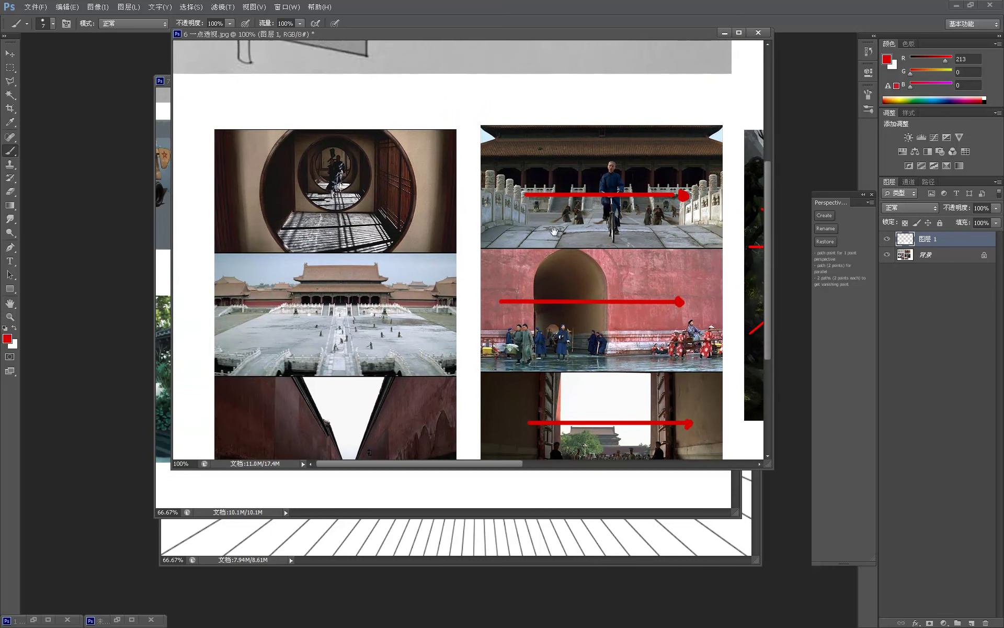
Brush horizontal red lines across the round doorway, palace courtyard and red-walled alley stills
{"action": "scroll", "coordinate": [558, 183], "scroll_direction": "left", "scroll_amount": 3}
{"action": "left_click_drag", "start_coordinate": [291, 186], "coordinate": [380, 189], "text": "shift"}
{"action": "left_click_drag", "start_coordinate": [260, 296], "coordinate": [403, 296]}
{"action": "scroll", "coordinate": [371, 295], "scroll_direction": "down", "scroll_amount": 3}
{"action": "left_click_drag", "start_coordinate": [277, 353], "coordinate": [391, 353], "text": "shift"}
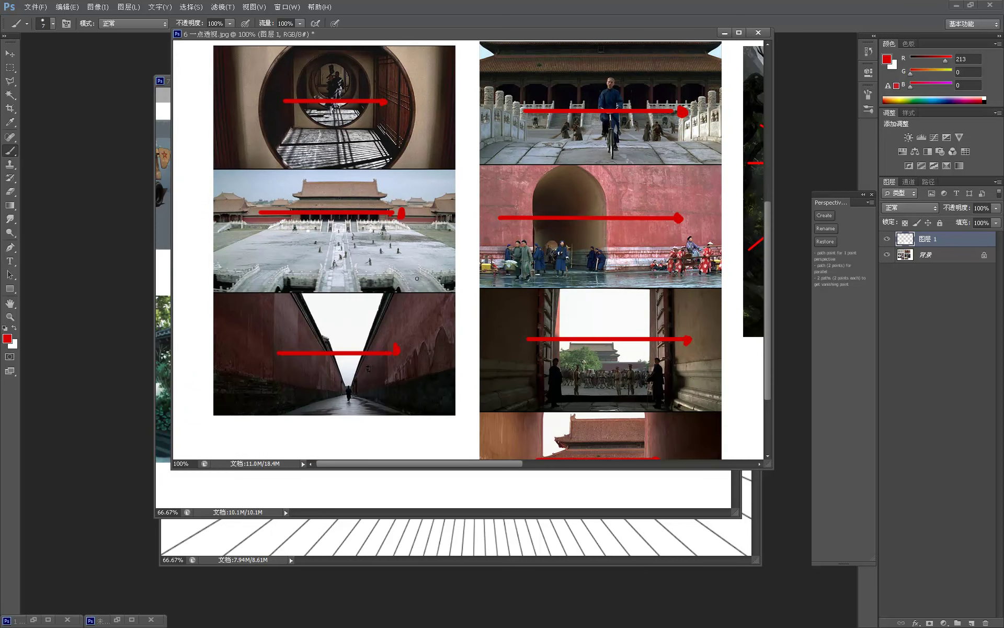
Return to "7 两点透视.jpg" and mark the street painting's building corner with a red vertical and arrows receding to both sides
{"action": "left_click", "coordinate": [435, 489]}
{"action": "left_click_drag", "start_coordinate": [560, 291], "coordinate": [712, 380]}
{"action": "left_click_drag", "start_coordinate": [515, 199], "coordinate": [515, 285]}
{"action": "left_click_drag", "start_coordinate": [527, 241], "coordinate": [560, 250]}
{"action": "left_click_drag", "start_coordinate": [499, 241], "coordinate": [459, 248]}
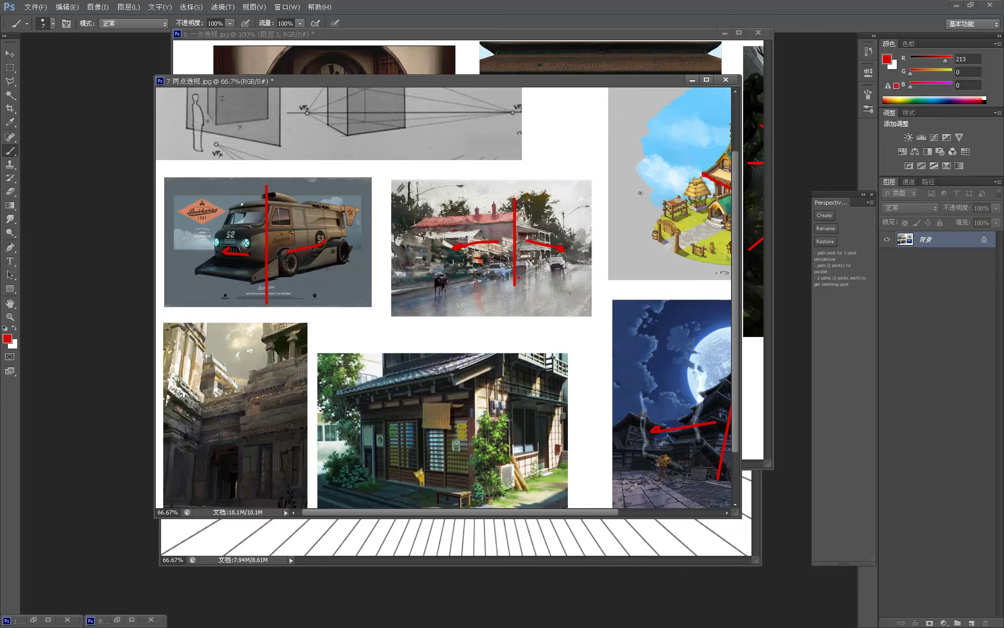
Brush a red vertical down the wooden house's corner with arrows along both walls, and undo the arrow on the right wall
{"action": "scroll", "coordinate": [497, 351], "scroll_direction": "down", "scroll_amount": 3}
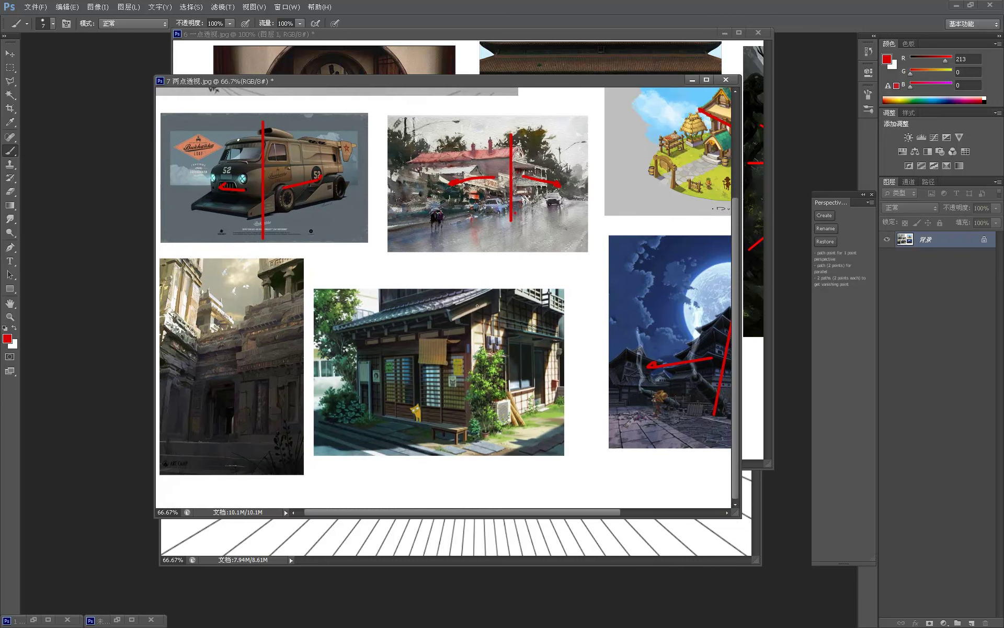
{"action": "left_click_drag", "start_coordinate": [467, 284], "coordinate": [467, 456]}
{"action": "left_click_drag", "start_coordinate": [451, 356], "coordinate": [384, 369]}
{"action": "left_click_drag", "start_coordinate": [501, 361], "coordinate": [535, 361]}
{"action": "scroll", "coordinate": [541, 355], "scroll_direction": "left", "scroll_amount": 1}
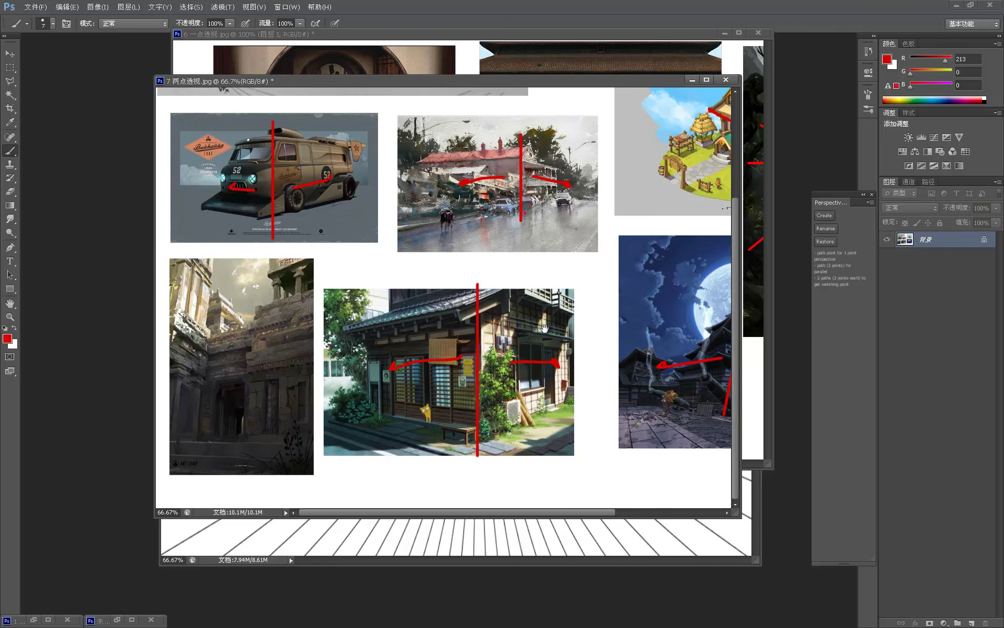
{"action": "key", "text": "ctrl+z"}
Mark the temple ruins with a slanted red line at the left edge and red arrows along the receding walls
{"action": "left_click_drag", "start_coordinate": [186, 256], "coordinate": [158, 400]}
{"action": "left_click_drag", "start_coordinate": [181, 336], "coordinate": [204, 354]}
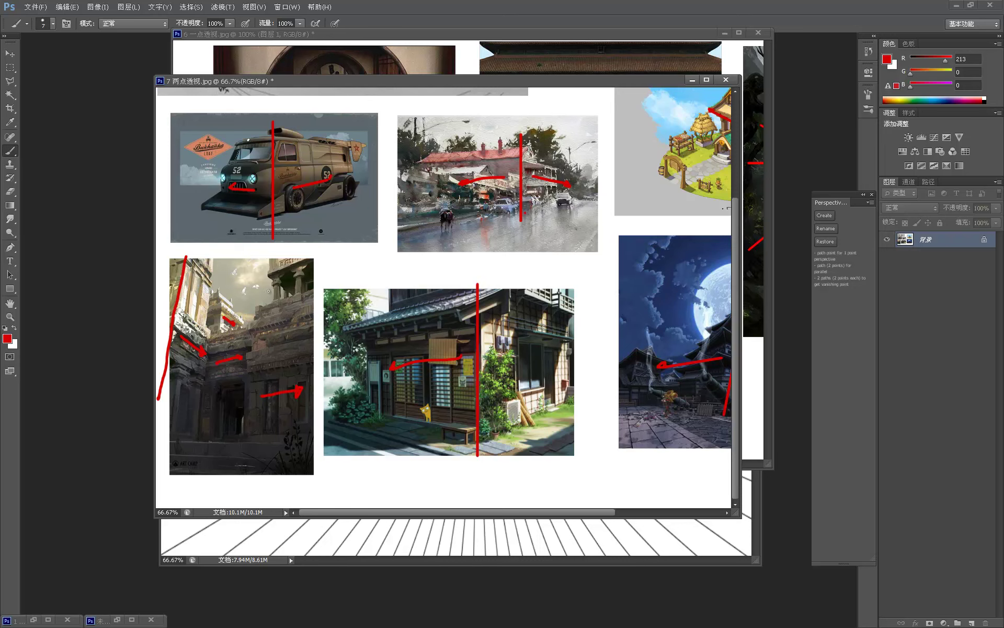
{"action": "scroll", "coordinate": [554, 168], "scroll_direction": "up", "scroll_amount": 3}
{"action": "left_click_drag", "start_coordinate": [553, 168], "coordinate": [513, 123]}
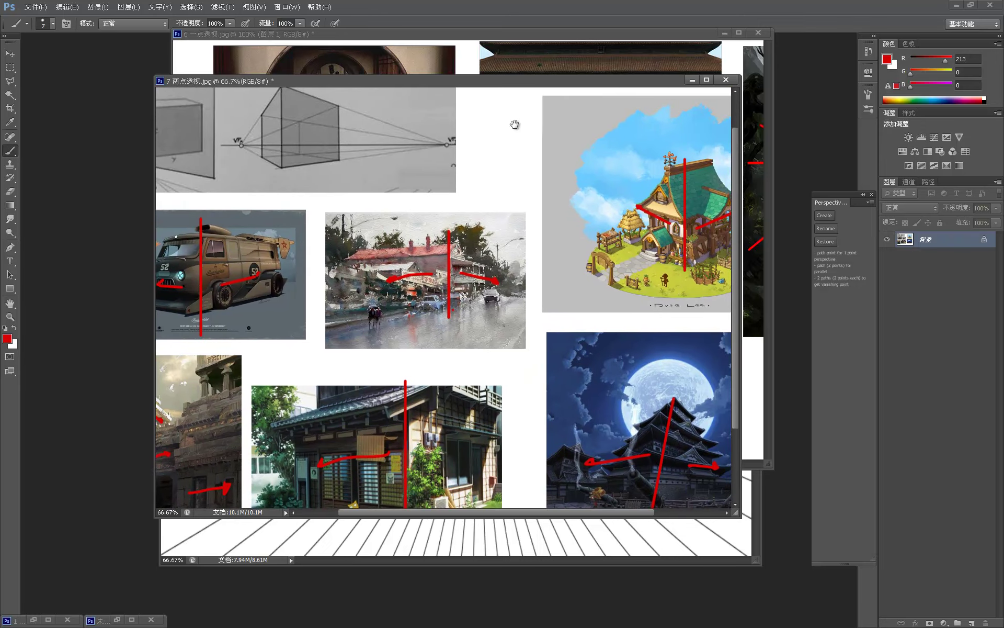
Bring the radial grid document 未标题-1 forward, show it at 33.3%, and switch back to the Brush tool
{"action": "left_click", "coordinate": [574, 544]}
{"action": "key", "text": "z"}
{"action": "left_click", "coordinate": [572, 408], "text": "alt"}
{"action": "left_click", "coordinate": [590, 293], "text": "alt"}
{"action": "left_click", "coordinate": [590, 294], "text": "alt"}
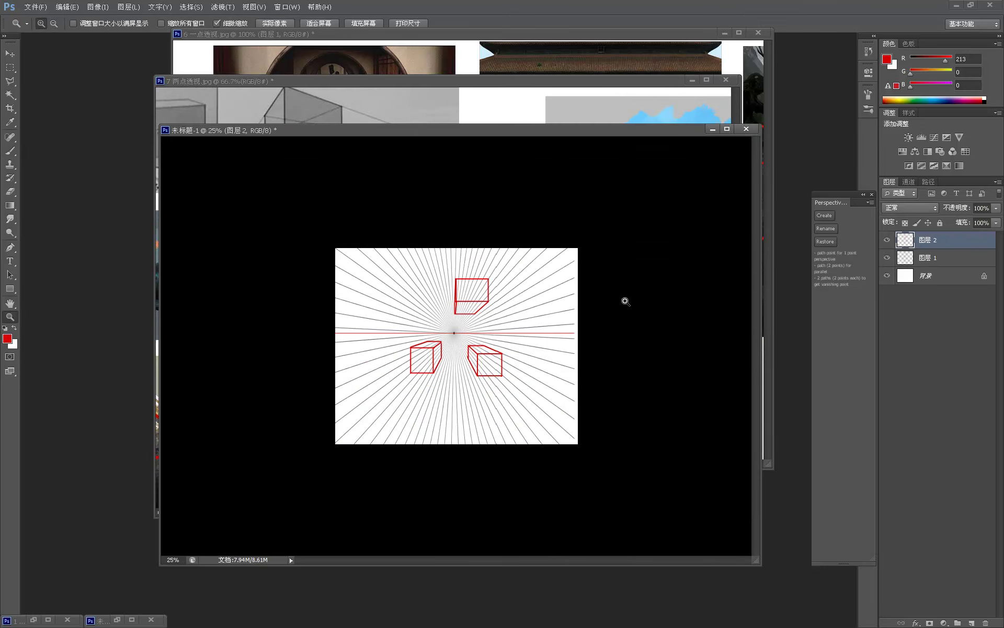
{"action": "left_click", "coordinate": [489, 261]}
{"action": "key", "text": "b"}
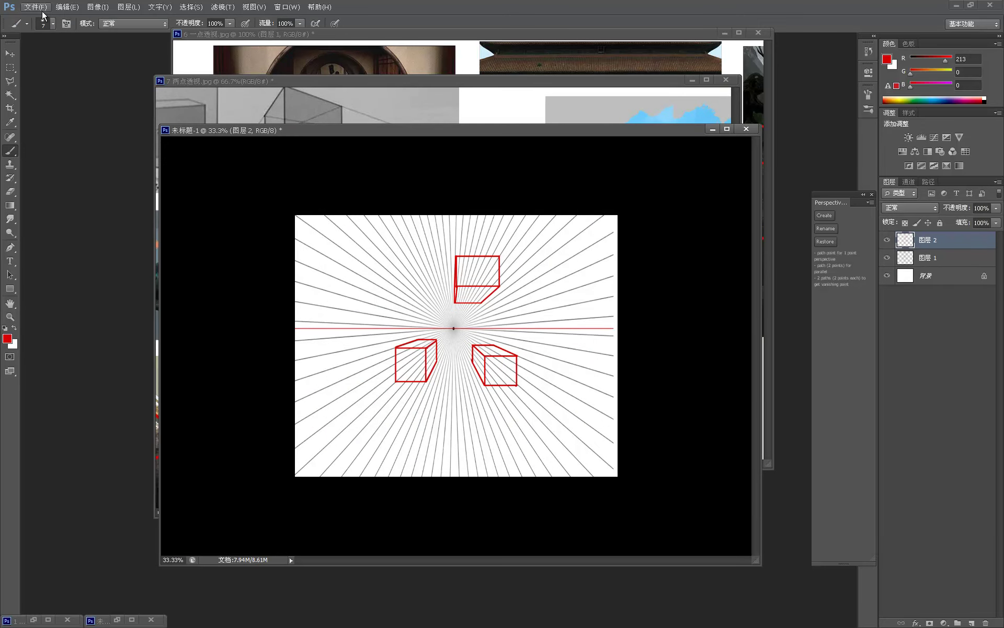
{"action": "left_click", "coordinate": [35, 7]}
{"action": "left_click", "coordinate": [38, 17]}
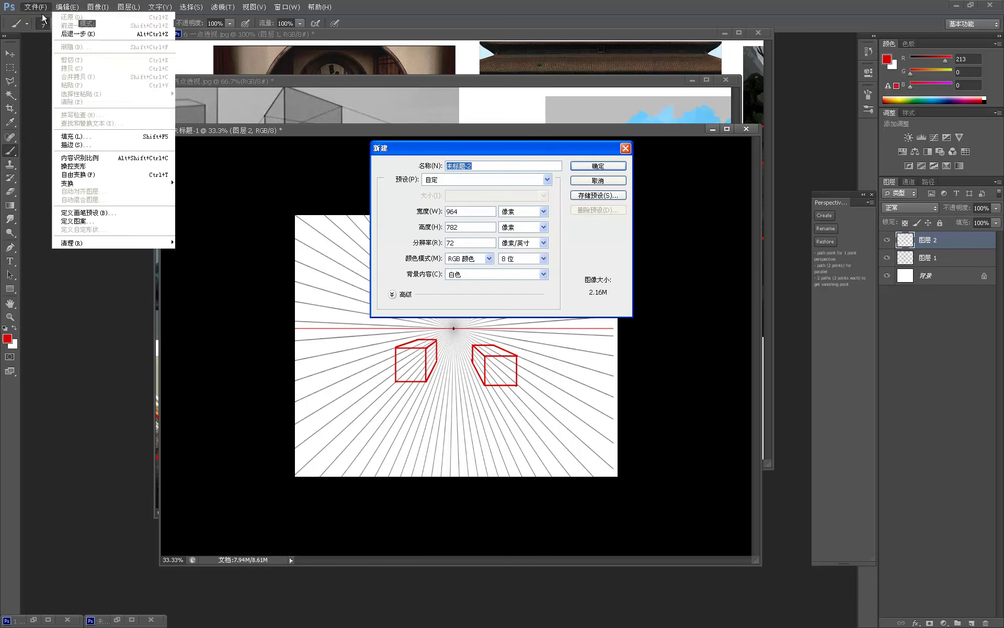
{"action": "left_click", "coordinate": [615, 184]}
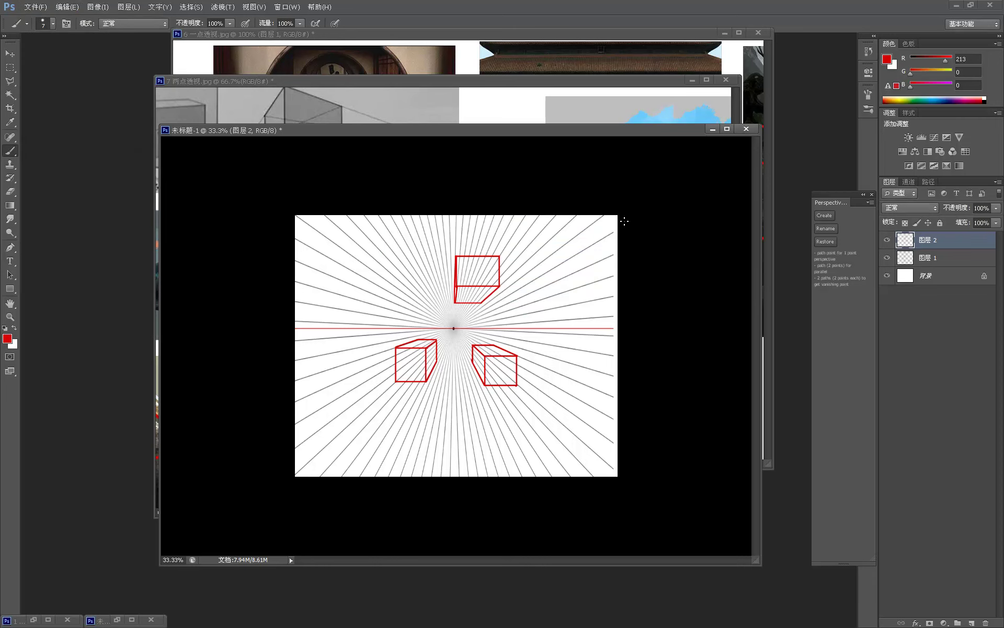
Hide the red boxes on 图层 2 and duplicate the radial grid layer 图层 1, offset to the right along the horizon
{"action": "left_click", "coordinate": [887, 240]}
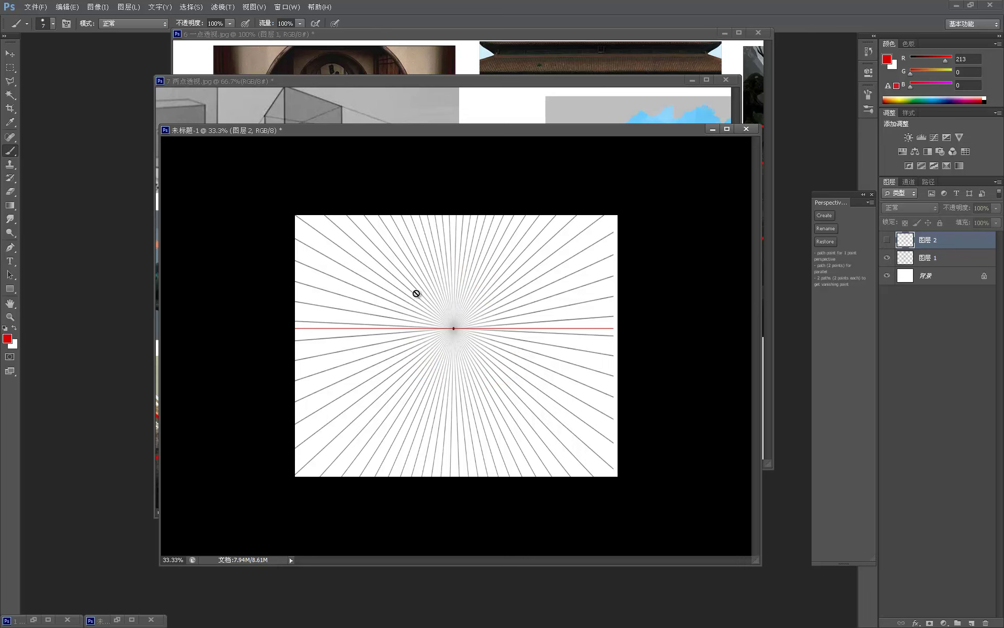
{"action": "key", "text": "v"}
{"action": "left_click", "coordinate": [916, 264]}
{"action": "left_click_drag", "start_coordinate": [454, 335], "coordinate": [560, 347]}
{"action": "key", "text": "ctrl+j"}
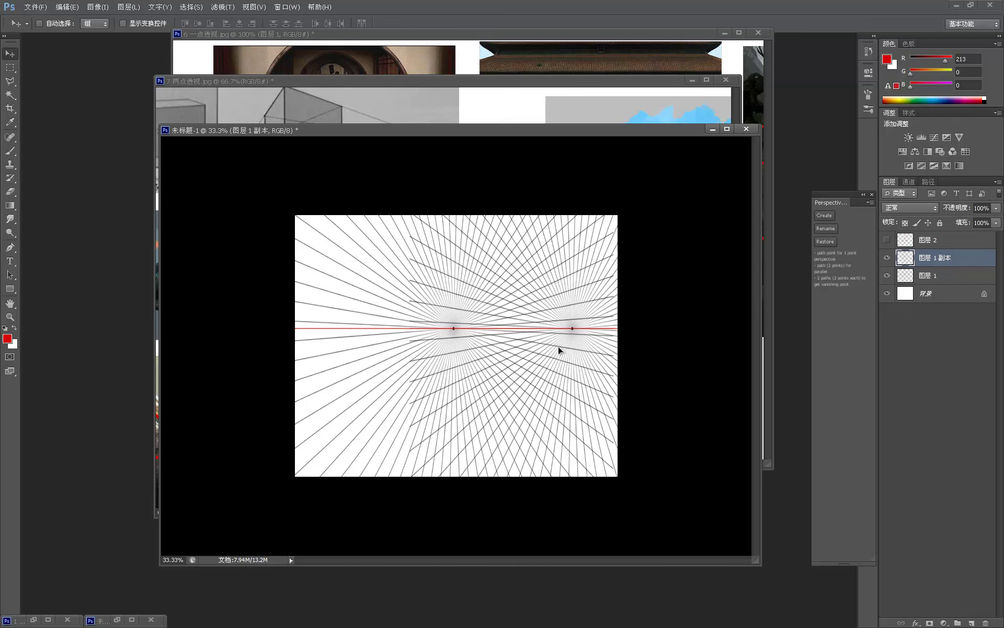
Select 图层 1 and shift its radial grid to the left along the horizon line
{"action": "right_click", "coordinate": [432, 327]}
{"action": "left_click", "coordinate": [442, 333]}
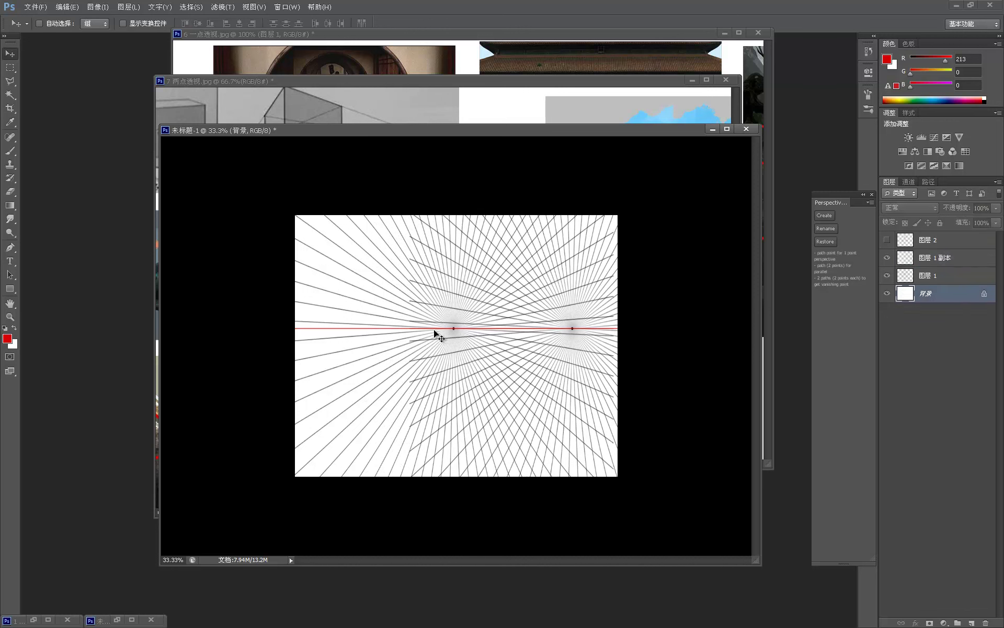
{"action": "left_click", "coordinate": [908, 277]}
{"action": "left_click_drag", "start_coordinate": [391, 331], "coordinate": [321, 328]}
{"action": "key", "text": "Right"}
{"action": "key", "text": "Right"}
{"action": "key", "text": "Right"}
{"action": "key", "text": "Right"}
{"action": "key", "text": "Right"}
{"action": "key", "text": "Right"}
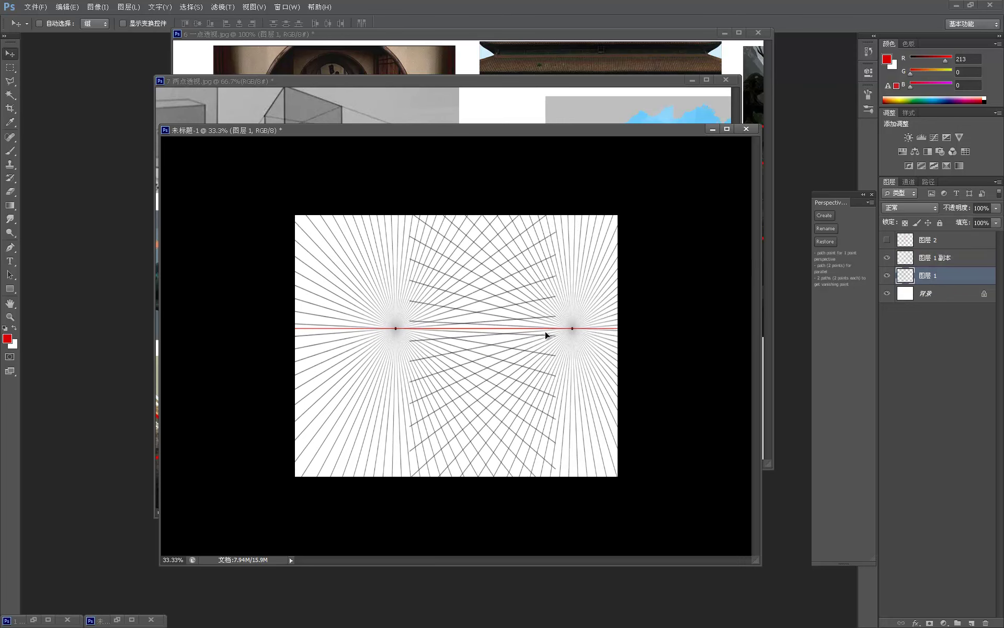
Stretch 图层 1 rightward and 图层 1 副本 leftward with Free Transform so both radial grids span the canvas
{"action": "key", "text": "ctrl+t"}
{"action": "left_click_drag", "start_coordinate": [549, 399], "coordinate": [652, 381]}
{"action": "key", "text": "Return"}
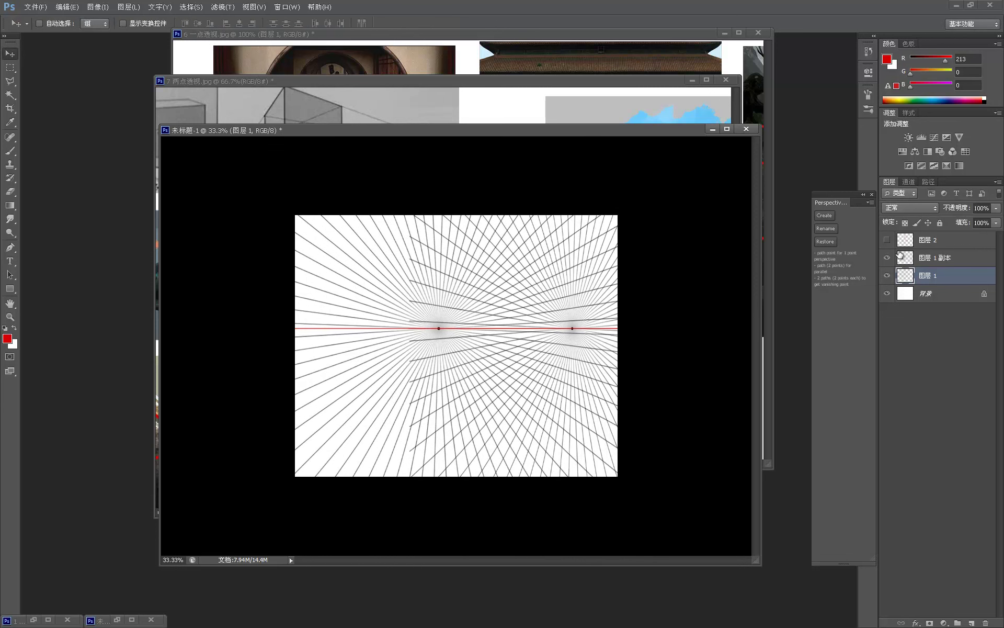
{"action": "left_click", "coordinate": [901, 257]}
{"action": "key", "text": "ctrl+t"}
{"action": "left_click_drag", "start_coordinate": [408, 400], "coordinate": [260, 407]}
{"action": "key", "text": "Return"}
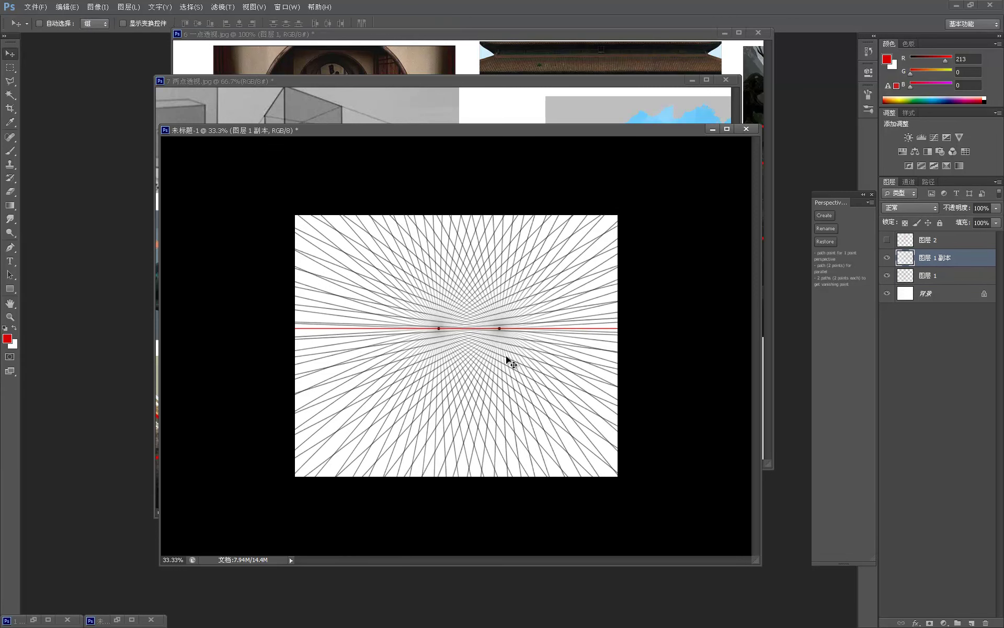
Widen 图层 1 副本 to 110.46% with Free Transform and move its vanishing point to the right side of the canvas
{"action": "left_click_drag", "start_coordinate": [491, 352], "coordinate": [590, 361]}
{"action": "key", "text": "ctrl+z"}
{"action": "key", "text": "ctrl+t"}
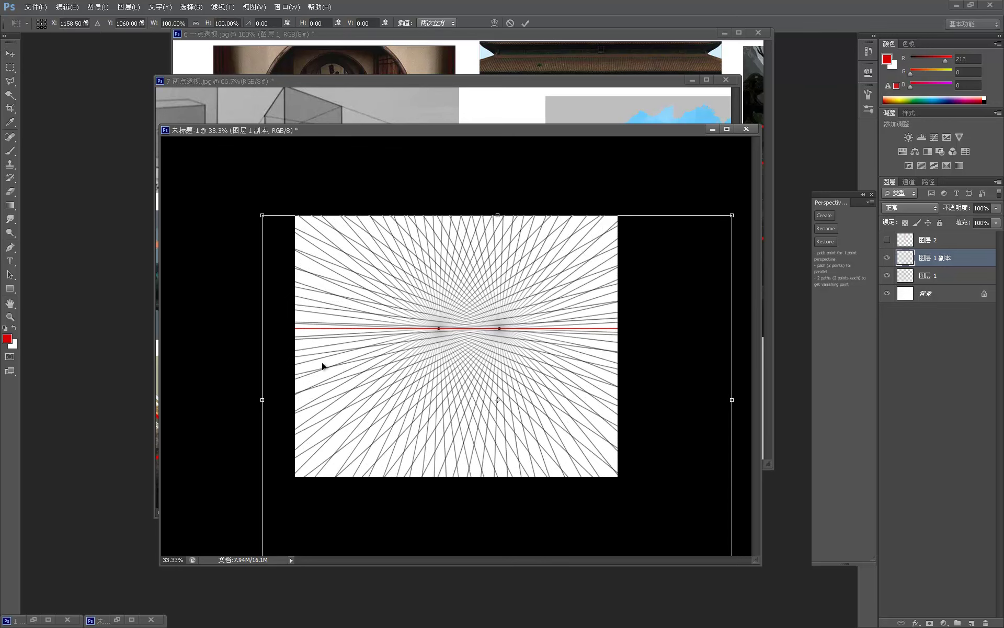
{"action": "left_click_drag", "start_coordinate": [262, 399], "coordinate": [208, 394]}
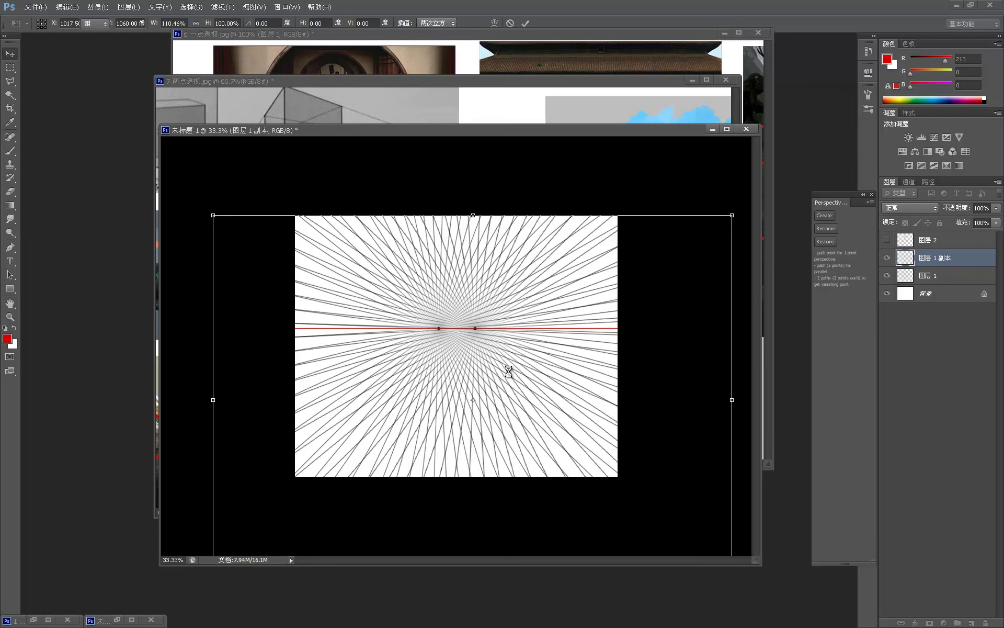
{"action": "key", "text": "Return"}
{"action": "left_click_drag", "start_coordinate": [497, 376], "coordinate": [604, 380]}
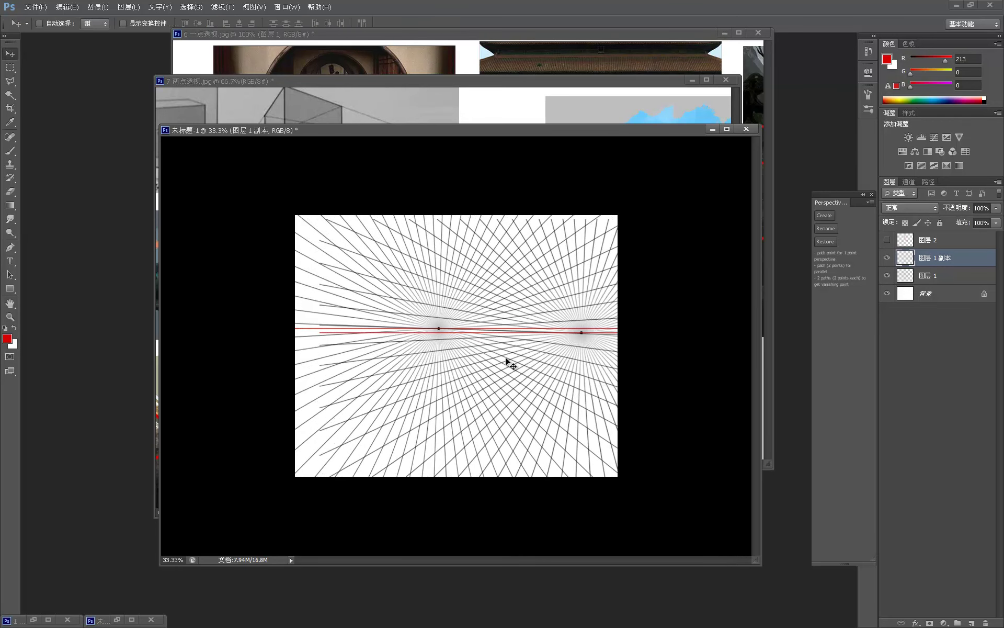
Try brushing three vertical red edges on 图层 1 副本 and aligning that layer with the horizon, and undo these changes
{"action": "left_click", "coordinate": [471, 337], "text": "ctrl"}
{"action": "mouse_move", "coordinate": [484, 359]}
{"action": "left_mouse_down"}
{"action": "mouse_move", "coordinate": [483, 320]}
{"action": "mouse_move", "coordinate": [466, 349]}
{"action": "mouse_move", "coordinate": [451, 320]}
{"action": "mouse_move", "coordinate": [478, 372]}
{"action": "mouse_move", "coordinate": [486, 361]}
{"action": "mouse_move", "coordinate": [462, 382]}
{"action": "mouse_move", "coordinate": [490, 389]}
{"action": "mouse_move", "coordinate": [482, 396]}
{"action": "mouse_move", "coordinate": [477, 349]}
{"action": "left_mouse_up"}
{"action": "key", "text": "b"}
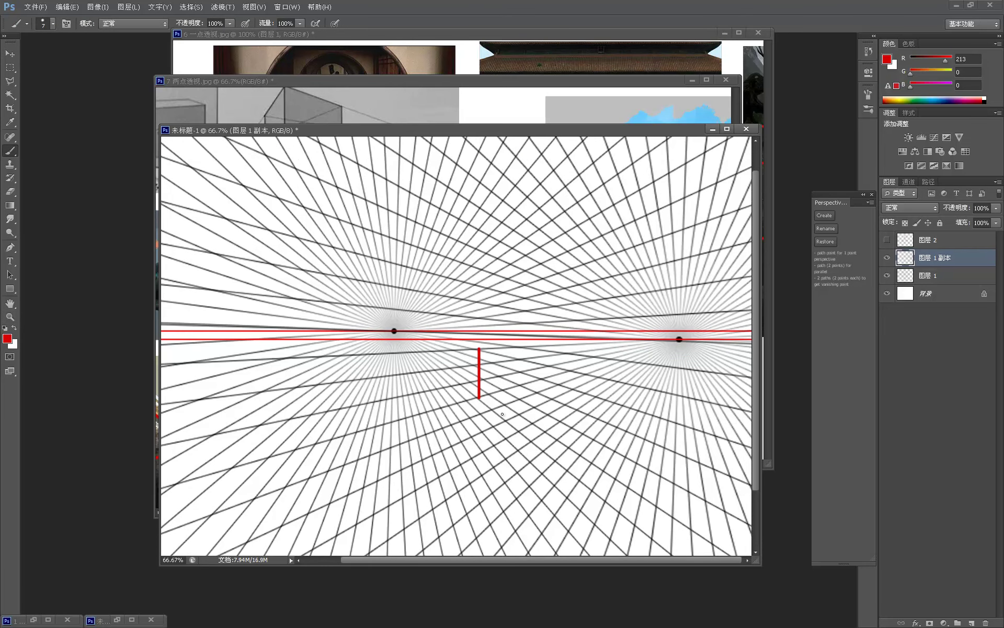
{"action": "left_click_drag", "start_coordinate": [505, 421], "coordinate": [499, 357], "text": "shift"}
{"action": "left_click_drag", "start_coordinate": [552, 400], "coordinate": [552, 355], "text": "shift"}
{"action": "key", "text": "v"}
{"action": "mouse_move", "coordinate": [678, 339]}
{"action": "left_mouse_down"}
{"action": "mouse_move", "coordinate": [393, 330]}
{"action": "mouse_move", "coordinate": [710, 333]}
{"action": "left_mouse_up"}
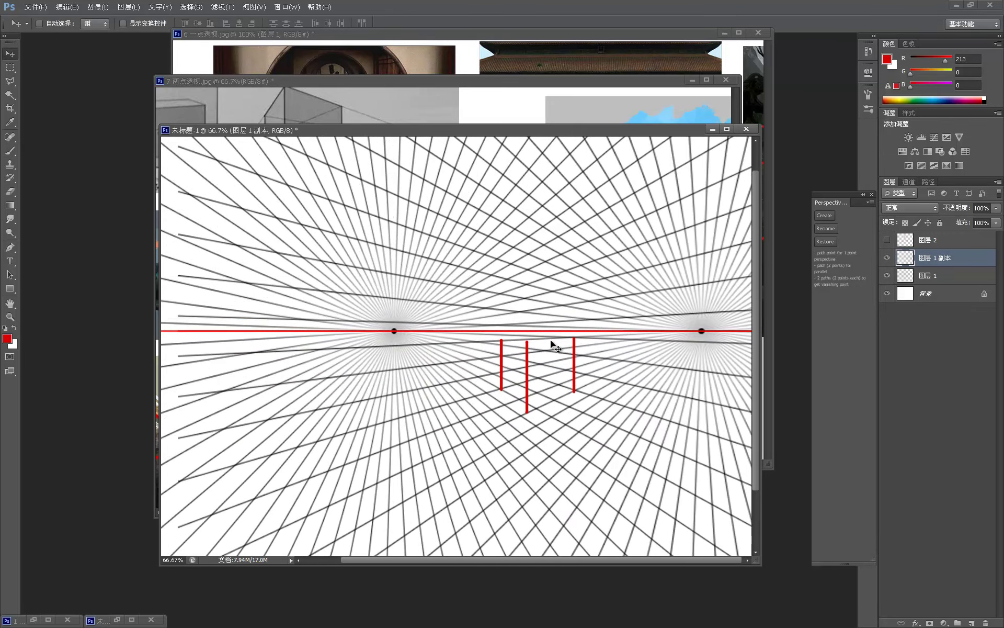
{"action": "key", "text": "b"}
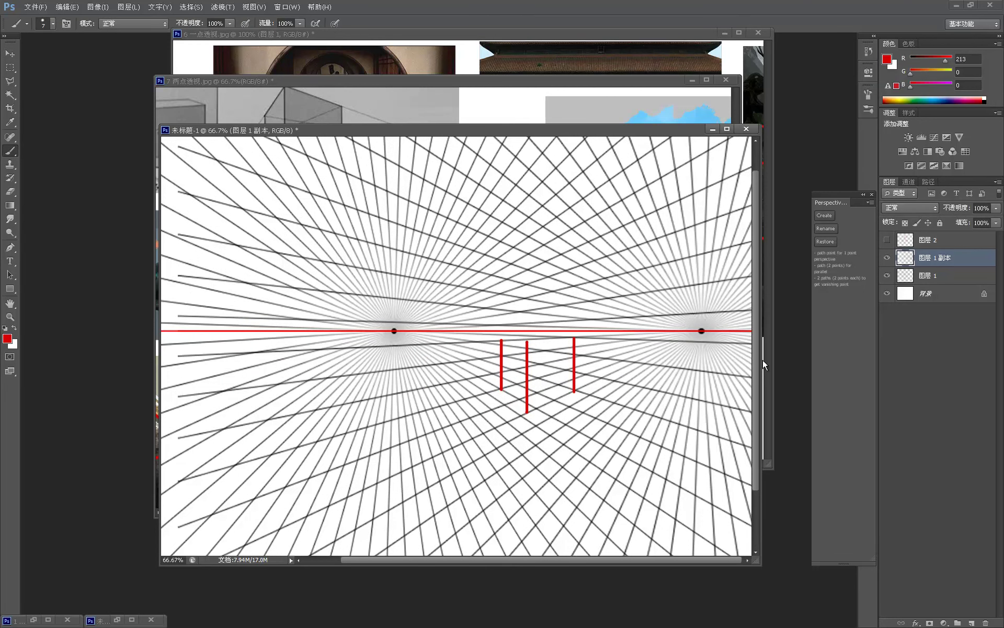
{"action": "key", "text": "ctrl+alt+z"}
{"action": "key", "text": "ctrl+alt+z"}
{"action": "key", "text": "ctrl+alt+z"}
Line up 图层 1 副本 with the red horizon, its vanishing point near the right edge, and add a new layer above it
{"action": "key", "text": "v"}
{"action": "mouse_move", "coordinate": [679, 339]}
{"action": "left_mouse_down"}
{"action": "mouse_move", "coordinate": [392, 331]}
{"action": "mouse_move", "coordinate": [587, 354]}
{"action": "mouse_move", "coordinate": [588, 343]}
{"action": "mouse_move", "coordinate": [620, 343]}
{"action": "left_mouse_up"}
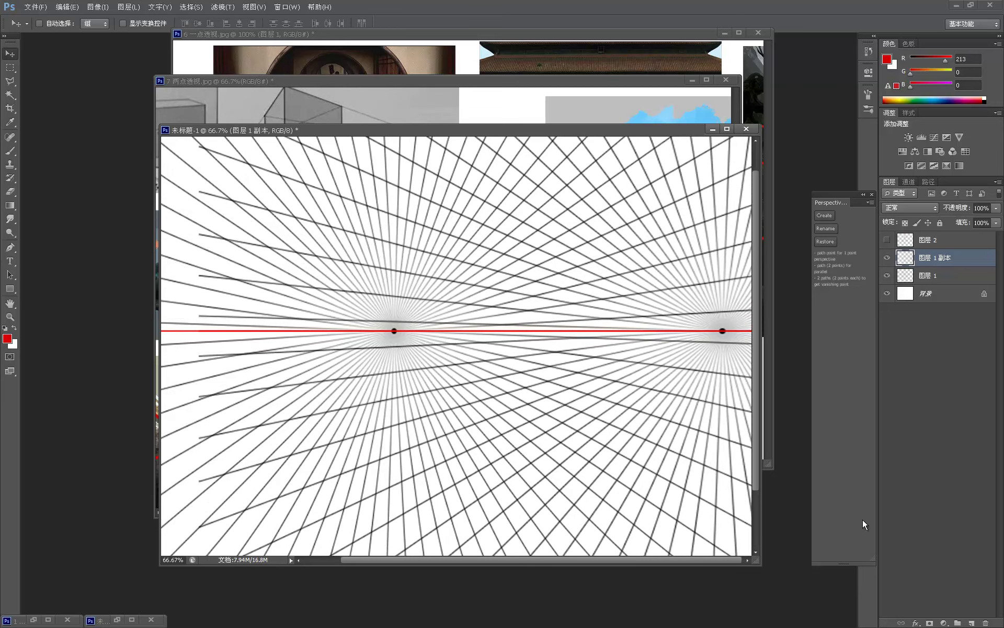
{"action": "left_click", "coordinate": [971, 623]}
Brush the box's near and right vertical edges below the horizon and connect the near edge's ends to the right vanishing point
{"action": "key", "text": "b"}
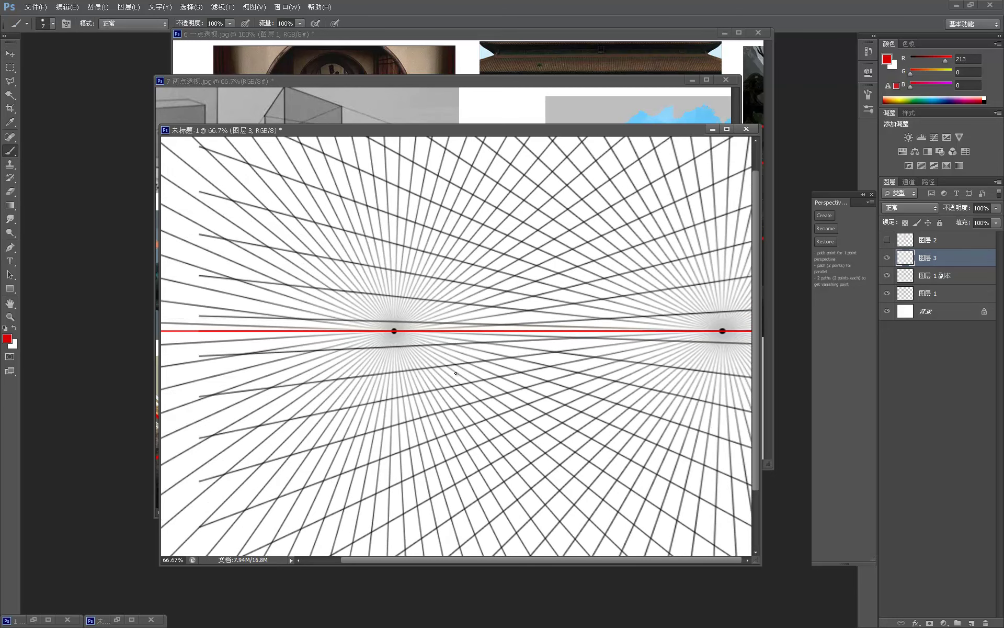
{"action": "left_click_drag", "start_coordinate": [483, 403], "coordinate": [483, 357]}
{"action": "left_click_drag", "start_coordinate": [497, 400], "coordinate": [498, 359]}
{"action": "key", "text": "ctrl+z"}
{"action": "left_click_drag", "start_coordinate": [532, 424], "coordinate": [531, 374]}
{"action": "left_click_drag", "start_coordinate": [601, 401], "coordinate": [602, 344]}
{"action": "key", "text": "ctrl+z"}
{"action": "left_click_drag", "start_coordinate": [601, 400], "coordinate": [601, 371]}
{"action": "left_click", "coordinate": [722, 330], "text": "shift"}
{"action": "left_click", "coordinate": [530, 439], "text": "shift"}
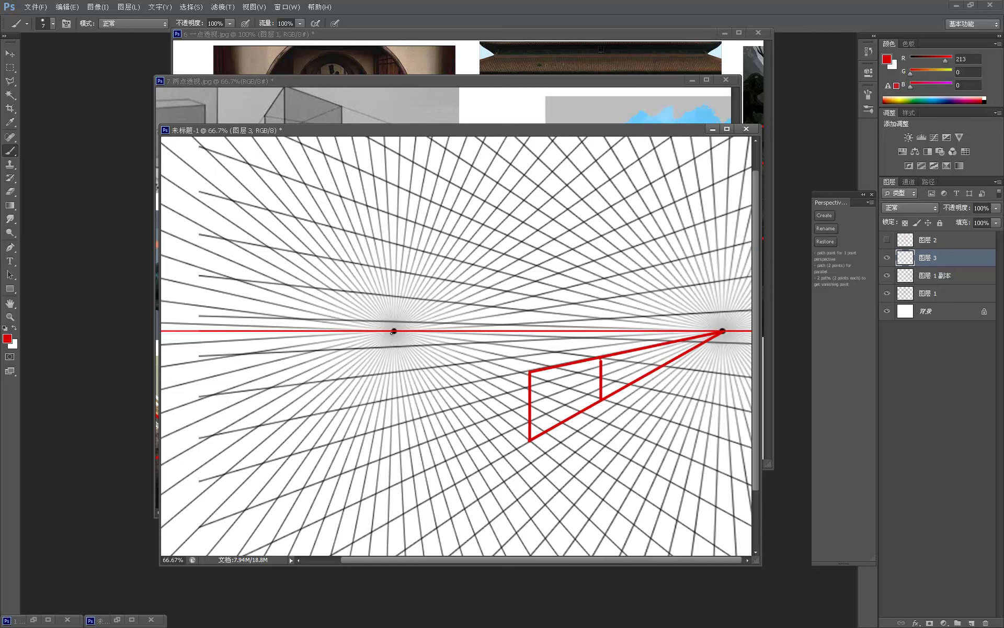
Brush the box's edges toward the left vanishing point, its left vertical edge, and the back edge closing the top face
{"action": "left_click", "coordinate": [394, 330], "text": "shift"}
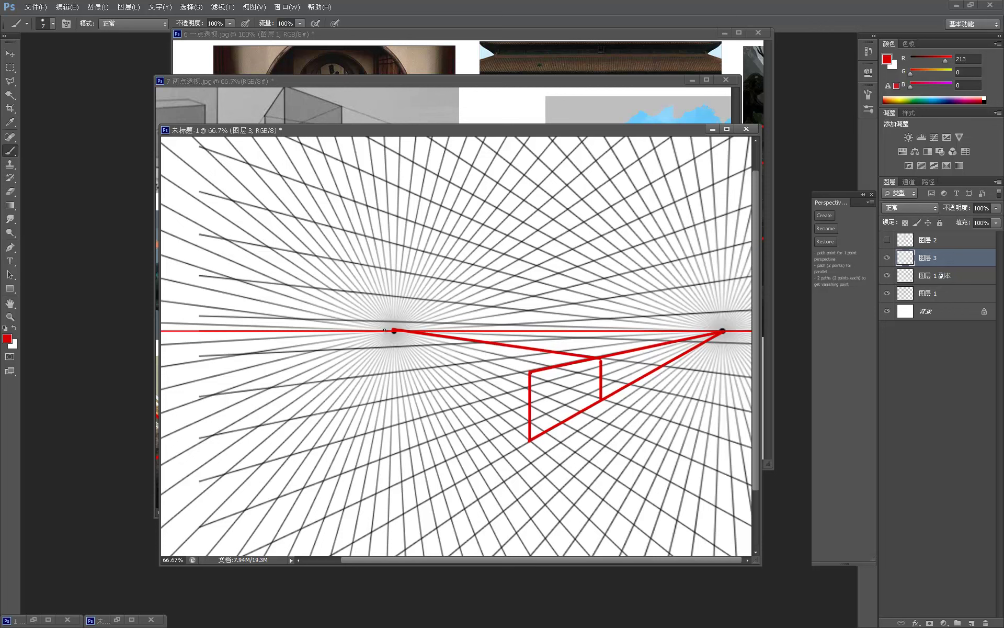
{"action": "left_click", "coordinate": [530, 371], "text": "shift"}
{"action": "key", "text": "ctrl+z"}
{"action": "left_click", "coordinate": [395, 332], "text": "shift"}
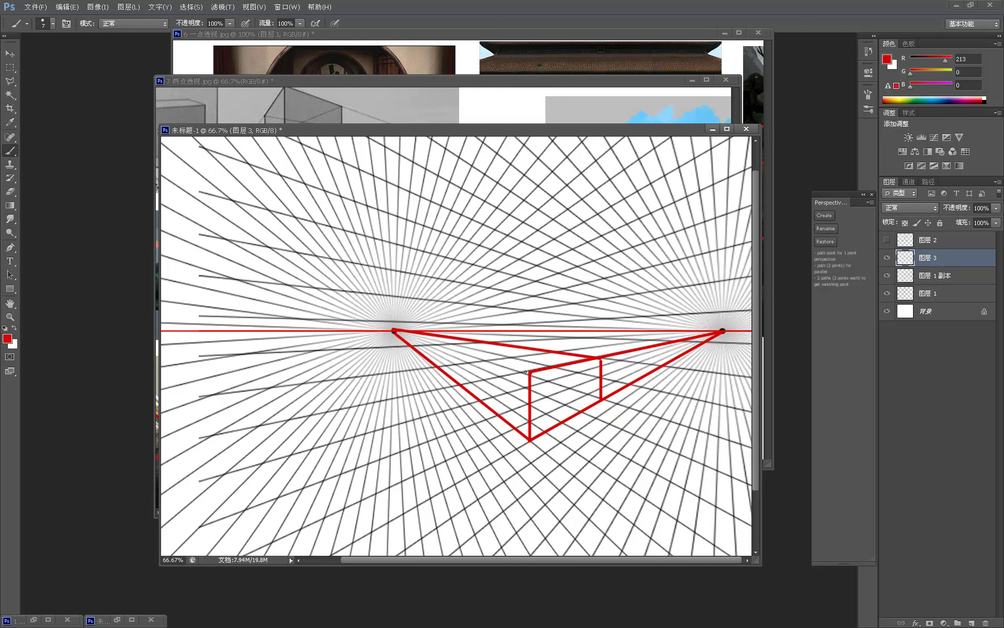
{"action": "left_click", "coordinate": [394, 330], "text": "shift"}
{"action": "left_click_drag", "start_coordinate": [459, 367], "coordinate": [458, 385]}
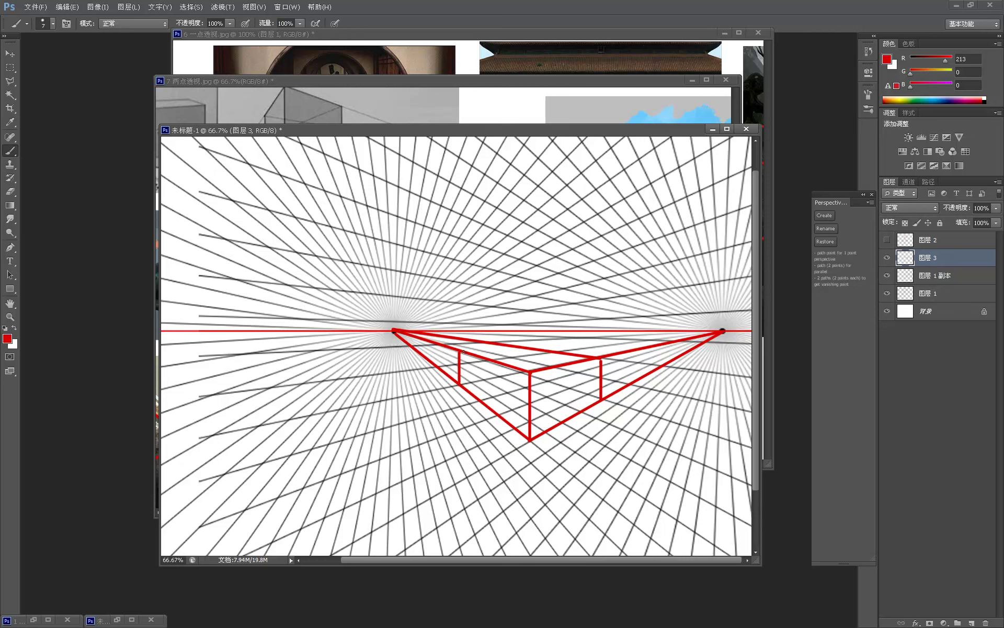
{"action": "left_click", "coordinate": [507, 347], "text": "shift"}
Erase the red construction lines extending beyond the box toward both vanishing points and return to the Brush tool
{"action": "key", "text": "e"}
{"action": "mouse_move", "coordinate": [394, 330]}
{"action": "left_mouse_down"}
{"action": "mouse_move", "coordinate": [426, 358]}
{"action": "mouse_move", "coordinate": [433, 343]}
{"action": "mouse_move", "coordinate": [441, 367]}
{"action": "mouse_move", "coordinate": [449, 340]}
{"action": "mouse_move", "coordinate": [449, 387]}
{"action": "mouse_move", "coordinate": [425, 331]}
{"action": "mouse_move", "coordinate": [424, 356]}
{"action": "mouse_move", "coordinate": [454, 327]}
{"action": "mouse_move", "coordinate": [510, 343]}
{"action": "left_mouse_up"}
{"action": "mouse_move", "coordinate": [609, 349]}
{"action": "left_mouse_down"}
{"action": "mouse_move", "coordinate": [606, 403]}
{"action": "mouse_move", "coordinate": [617, 348]}
{"action": "mouse_move", "coordinate": [630, 396]}
{"action": "mouse_move", "coordinate": [614, 380]}
{"action": "mouse_move", "coordinate": [649, 392]}
{"action": "mouse_move", "coordinate": [635, 348]}
{"action": "mouse_move", "coordinate": [684, 380]}
{"action": "mouse_move", "coordinate": [668, 349]}
{"action": "mouse_move", "coordinate": [681, 362]}
{"action": "mouse_move", "coordinate": [638, 341]}
{"action": "mouse_move", "coordinate": [659, 374]}
{"action": "mouse_move", "coordinate": [633, 388]}
{"action": "mouse_move", "coordinate": [636, 343]}
{"action": "mouse_move", "coordinate": [682, 357]}
{"action": "mouse_move", "coordinate": [676, 350]}
{"action": "mouse_move", "coordinate": [702, 352]}
{"action": "mouse_move", "coordinate": [713, 334]}
{"action": "mouse_move", "coordinate": [692, 340]}
{"action": "left_mouse_up"}
{"action": "mouse_move", "coordinate": [627, 290]}
{"action": "left_mouse_down"}
{"action": "mouse_move", "coordinate": [641, 283]}
{"action": "mouse_move", "coordinate": [645, 253]}
{"action": "mouse_move", "coordinate": [578, 230]}
{"action": "mouse_move", "coordinate": [596, 363]}
{"action": "left_mouse_up"}
{"action": "key", "text": "b"}
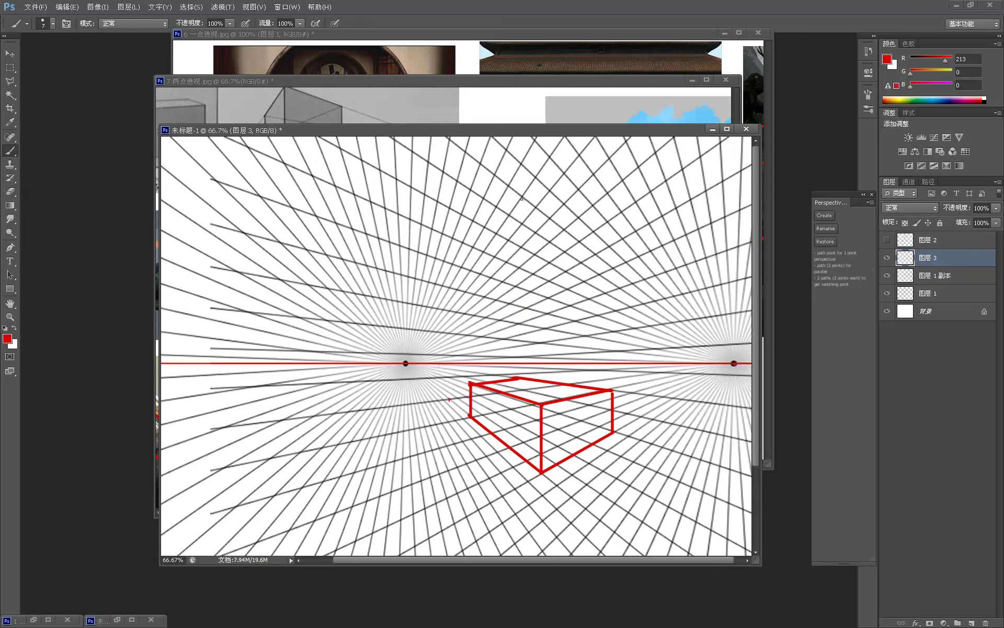
Brush one side face of a second box above the horizon, its top and bottom edges converging toward the right vanishing point
{"action": "left_click_drag", "start_coordinate": [523, 209], "coordinate": [520, 287], "text": "shift"}
{"action": "left_click", "coordinate": [599, 257], "text": "shift"}
{"action": "left_click", "coordinate": [598, 299], "text": "shift"}
{"action": "left_click", "coordinate": [590, 313], "text": "shift"}
Connect the upper box's near and lower far corners to the left vanishing point and extend its top edge to the right one
{"action": "left_click", "coordinate": [406, 362]}
{"action": "left_click", "coordinate": [526, 291], "text": "shift"}
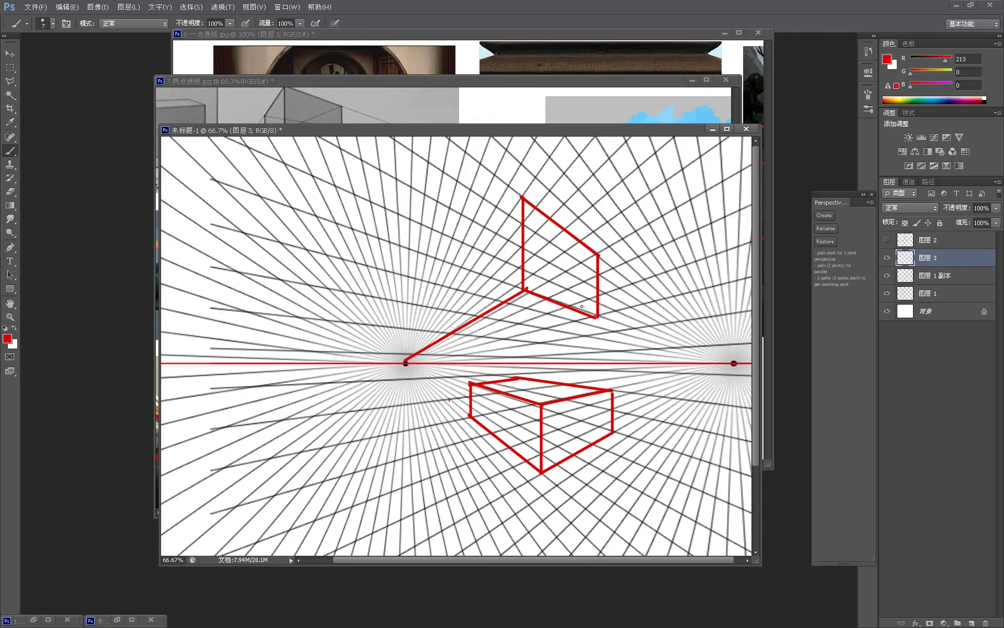
{"action": "left_click", "coordinate": [597, 318], "text": "shift"}
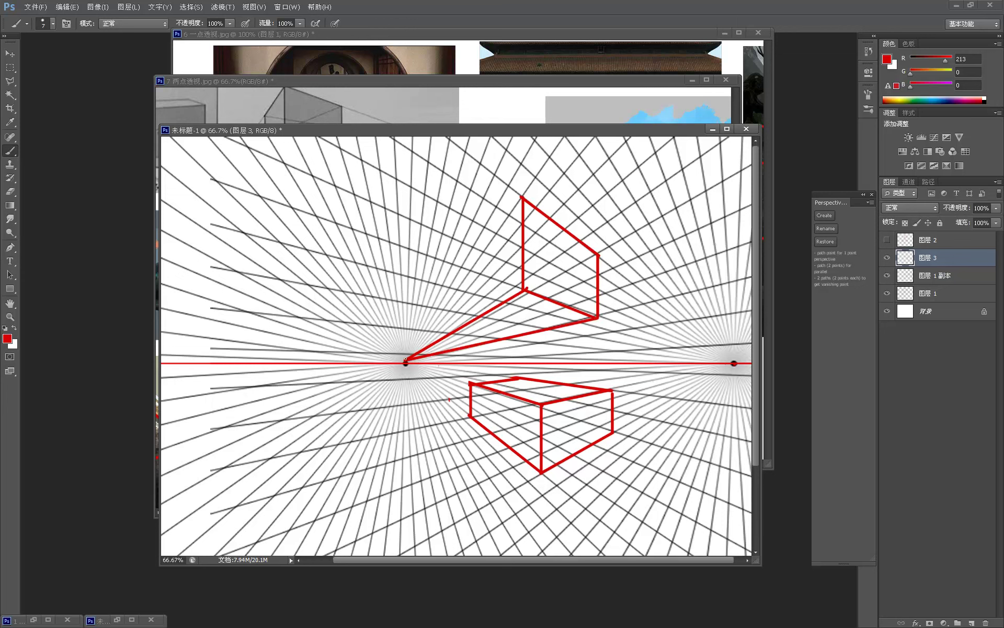
{"action": "left_click", "coordinate": [407, 359]}
{"action": "left_click", "coordinate": [522, 198], "text": "shift"}
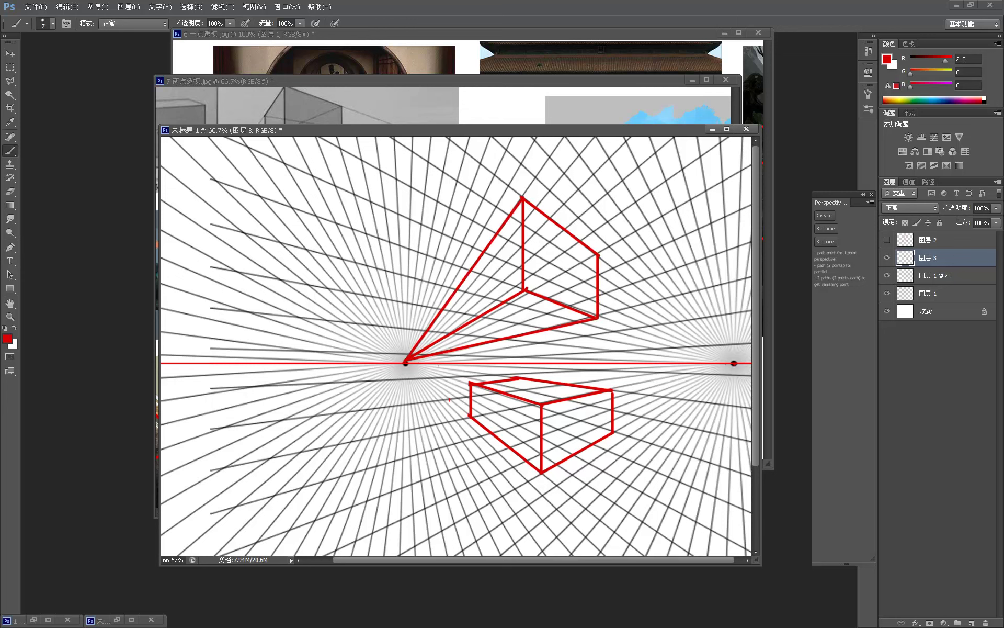
{"action": "left_click", "coordinate": [733, 362], "text": "shift"}
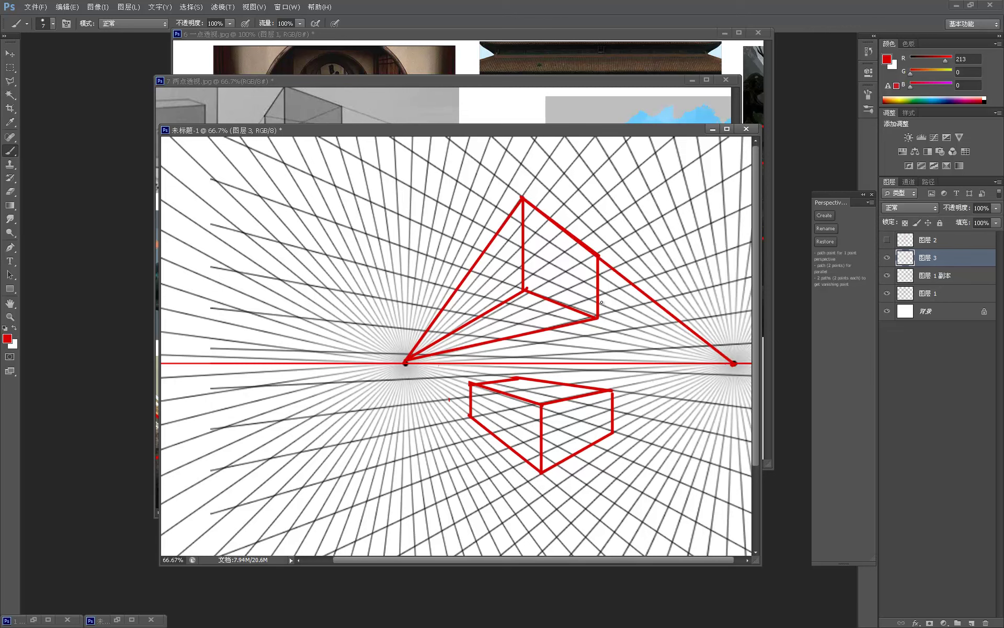
Brush the upper box's underside edges toward the right vanishing point and add its left vertical edge
{"action": "left_click", "coordinate": [524, 289]}
{"action": "left_click", "coordinate": [597, 317], "text": "shift"}
{"action": "left_click", "coordinate": [734, 362], "text": "shift"}
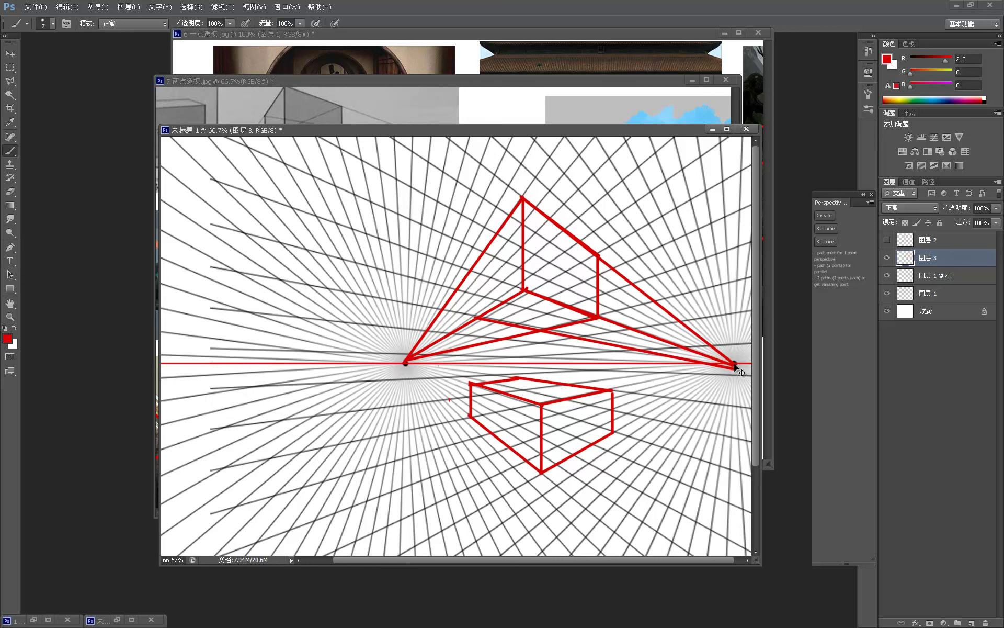
{"action": "left_click", "coordinate": [481, 313], "text": "shift"}
{"action": "left_click_drag", "start_coordinate": [482, 314], "coordinate": [482, 262]}
Erase the construction lines extending beyond the upper box toward both vanishing points and return to the Brush tool
{"action": "key", "text": "e"}
{"action": "mouse_move", "coordinate": [426, 344]}
{"action": "left_mouse_down"}
{"action": "mouse_move", "coordinate": [413, 356]}
{"action": "mouse_move", "coordinate": [427, 334]}
{"action": "mouse_move", "coordinate": [445, 335]}
{"action": "mouse_move", "coordinate": [475, 262]}
{"action": "mouse_move", "coordinate": [440, 352]}
{"action": "mouse_move", "coordinate": [475, 345]}
{"action": "mouse_move", "coordinate": [463, 328]}
{"action": "mouse_move", "coordinate": [475, 318]}
{"action": "mouse_move", "coordinate": [465, 330]}
{"action": "mouse_move", "coordinate": [489, 346]}
{"action": "mouse_move", "coordinate": [541, 337]}
{"action": "mouse_move", "coordinate": [485, 341]}
{"action": "left_mouse_up"}
{"action": "mouse_move", "coordinate": [603, 257]}
{"action": "left_mouse_down"}
{"action": "mouse_move", "coordinate": [601, 327]}
{"action": "mouse_move", "coordinate": [558, 332]}
{"action": "mouse_move", "coordinate": [685, 355]}
{"action": "mouse_move", "coordinate": [617, 321]}
{"action": "mouse_move", "coordinate": [612, 329]}
{"action": "mouse_move", "coordinate": [631, 326]}
{"action": "mouse_move", "coordinate": [709, 366]}
{"action": "mouse_move", "coordinate": [674, 340]}
{"action": "mouse_move", "coordinate": [687, 342]}
{"action": "mouse_move", "coordinate": [728, 357]}
{"action": "left_mouse_up"}
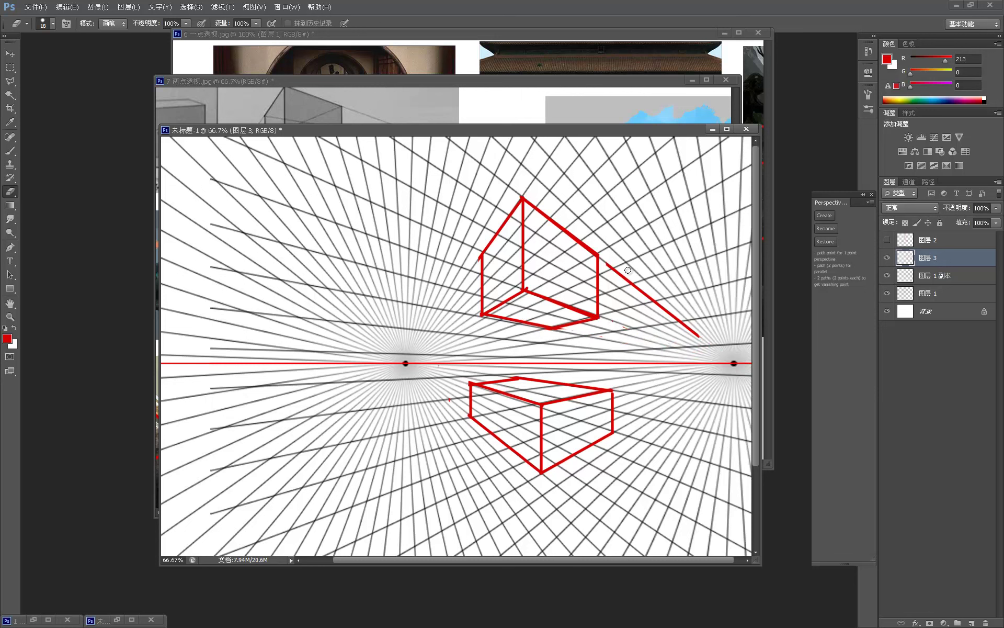
{"action": "mouse_move", "coordinate": [611, 265]}
{"action": "left_mouse_down"}
{"action": "mouse_move", "coordinate": [717, 344]}
{"action": "mouse_move", "coordinate": [634, 278]}
{"action": "left_mouse_up"}
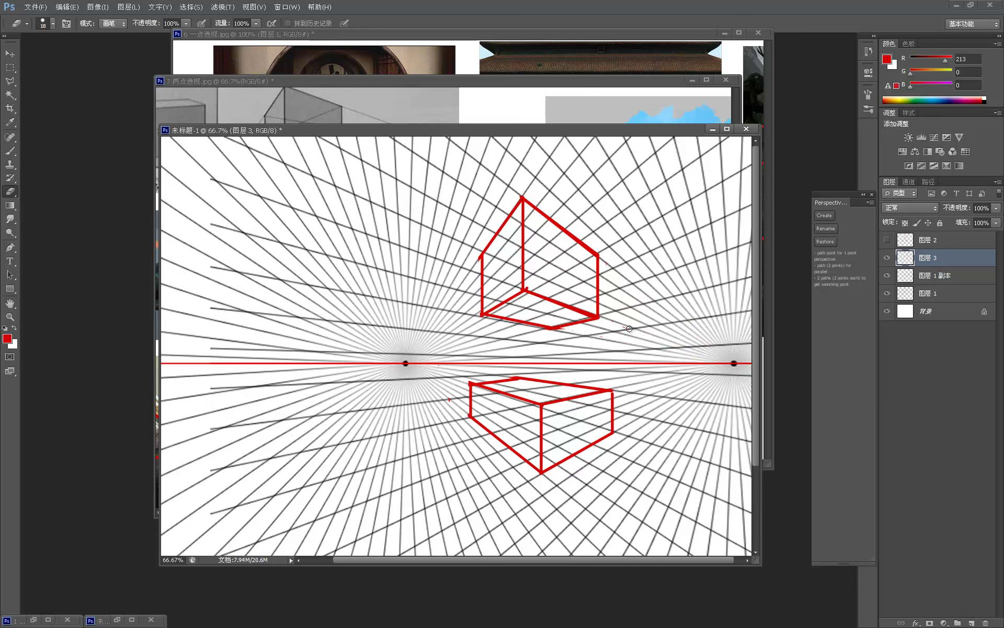
{"action": "key", "text": "b"}
{"action": "left_click_drag", "start_coordinate": [300, 418], "coordinate": [340, 405]}
{"action": "left_click_drag", "start_coordinate": [316, 305], "coordinate": [315, 481]}
{"action": "left_click_drag", "start_coordinate": [389, 329], "coordinate": [379, 465], "text": "shift"}
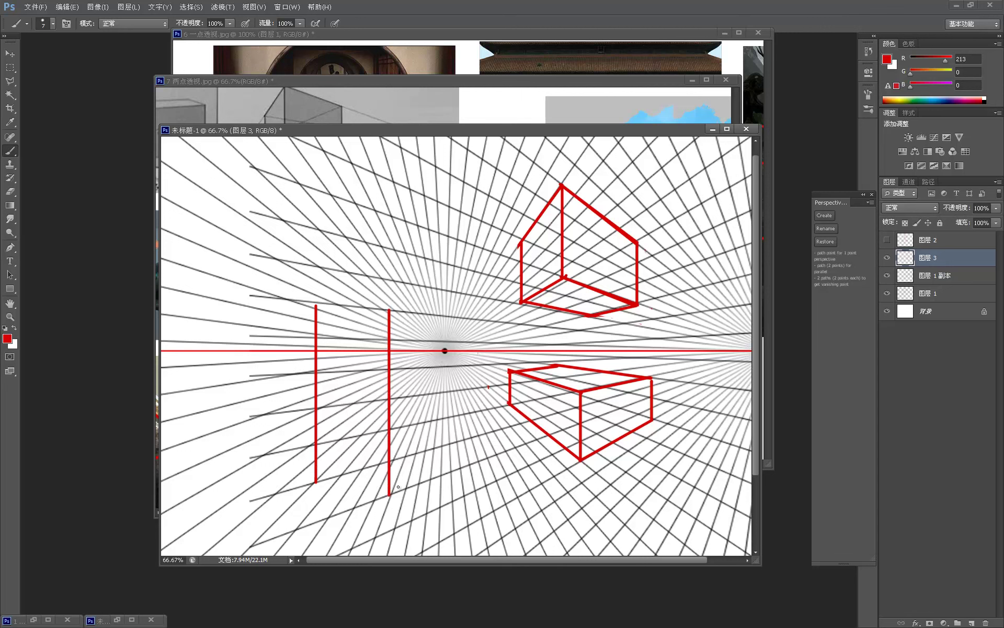
{"action": "left_click", "coordinate": [316, 478], "text": "shift"}
{"action": "key", "text": "ctrl+z"}
{"action": "key", "text": "ctrl+alt+z"}
{"action": "key", "text": "ctrl+alt+z"}
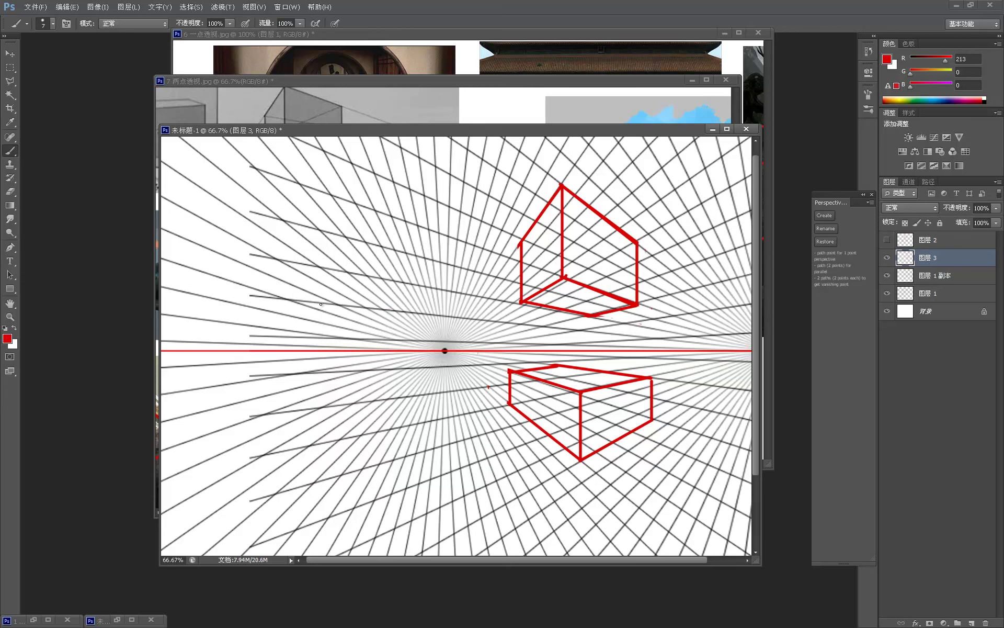
Brush a tall box face crossing the horizon left of the left vanishing point, connecting its top and bottom edges to the right vanishing point
{"action": "left_click_drag", "start_coordinate": [323, 302], "coordinate": [323, 489]}
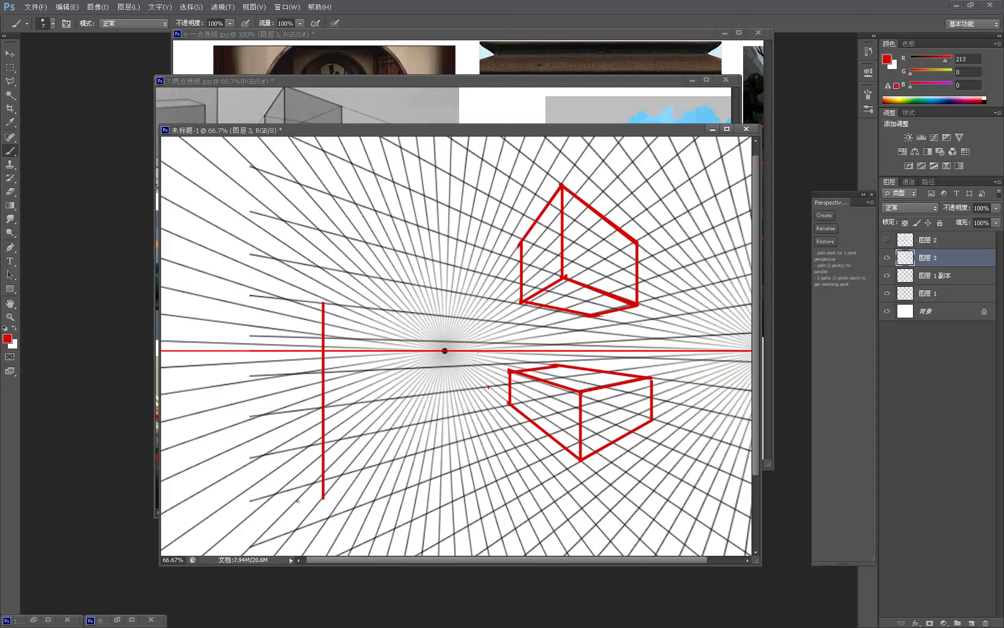
{"action": "left_click", "coordinate": [407, 490], "text": "shift"}
{"action": "key", "text": "ctrl+z"}
{"action": "left_click", "coordinate": [408, 487], "text": "shift"}
{"action": "mouse_move", "coordinate": [407, 484]}
{"action": "left_mouse_down"}
{"action": "mouse_move", "coordinate": [407, 312]}
{"action": "mouse_move", "coordinate": [470, 305]}
{"action": "mouse_move", "coordinate": [351, 266]}
{"action": "left_mouse_up"}
{"action": "left_click", "coordinate": [327, 303], "text": "shift"}
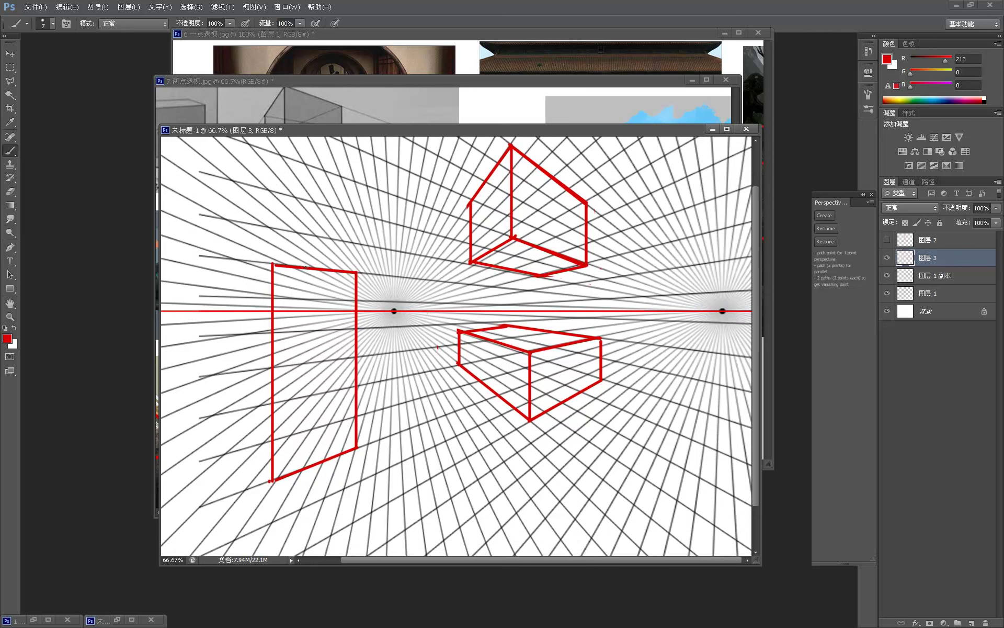
{"action": "left_click", "coordinate": [724, 311], "text": "shift"}
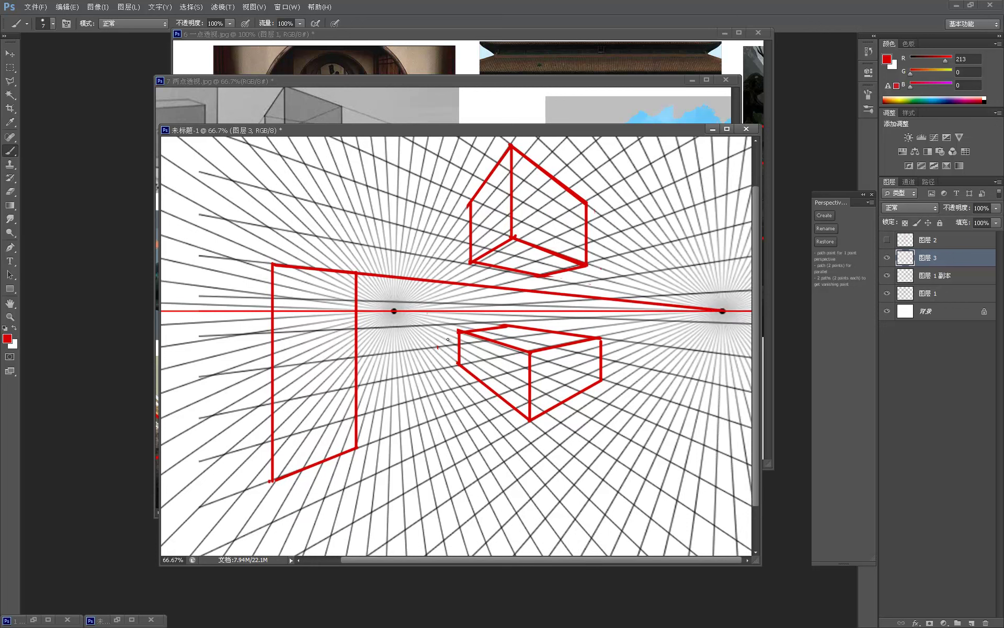
{"action": "left_click", "coordinate": [273, 479], "text": "shift"}
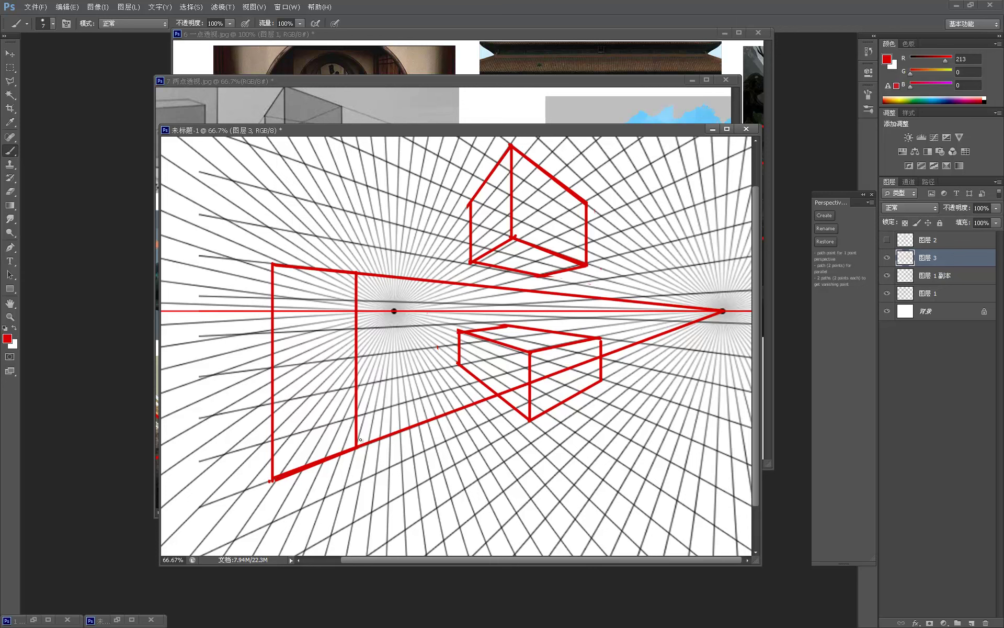
Brush the tall box's receding side toward the left vanishing point and close it with a short vertical edge
{"action": "left_click", "coordinate": [393, 311], "text": "shift"}
{"action": "left_click", "coordinate": [356, 272], "text": "shift"}
{"action": "left_click_drag", "start_coordinate": [381, 301], "coordinate": [381, 336], "text": "shift"}
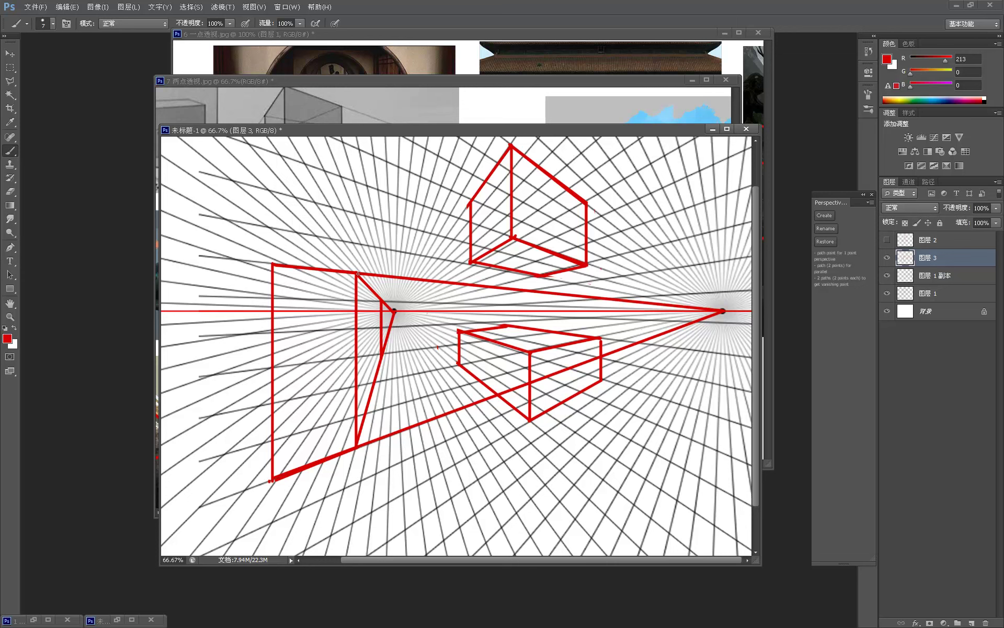
{"action": "left_click", "coordinate": [273, 282], "text": "shift"}
{"action": "key", "text": "ctrl+z"}
Erase the tall box's construction lines that run past its edges to both vanishing points
{"action": "key", "text": "e"}
{"action": "mouse_move", "coordinate": [393, 300]}
{"action": "left_mouse_down"}
{"action": "mouse_move", "coordinate": [396, 332]}
{"action": "mouse_move", "coordinate": [390, 300]}
{"action": "mouse_move", "coordinate": [389, 358]}
{"action": "left_mouse_up"}
{"action": "left_click_drag", "start_coordinate": [366, 273], "coordinate": [722, 309]}
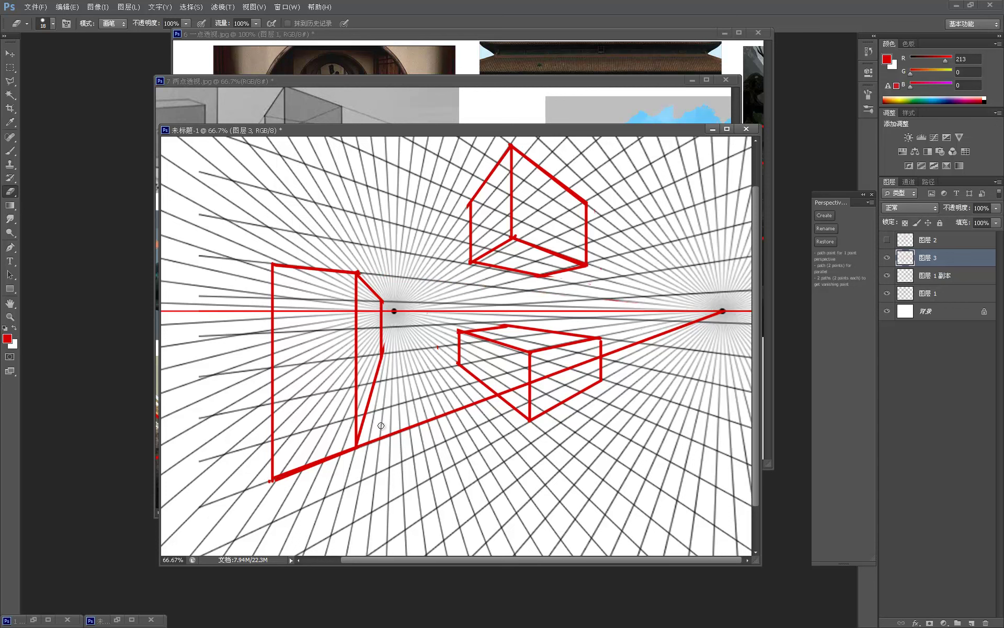
{"action": "mouse_move", "coordinate": [359, 451]}
{"action": "left_mouse_down"}
{"action": "mouse_move", "coordinate": [443, 413]}
{"action": "mouse_move", "coordinate": [420, 415]}
{"action": "mouse_move", "coordinate": [463, 411]}
{"action": "mouse_move", "coordinate": [471, 400]}
{"action": "mouse_move", "coordinate": [493, 409]}
{"action": "mouse_move", "coordinate": [498, 374]}
{"action": "mouse_move", "coordinate": [507, 391]}
{"action": "mouse_move", "coordinate": [542, 370]}
{"action": "mouse_move", "coordinate": [535, 375]}
{"action": "mouse_move", "coordinate": [613, 349]}
{"action": "mouse_move", "coordinate": [609, 359]}
{"action": "mouse_move", "coordinate": [722, 312]}
{"action": "left_mouse_up"}
Review the three boxes on the whole canvas and the complete artwork sheet 7 两点透视.jpg
{"action": "key", "text": "z"}
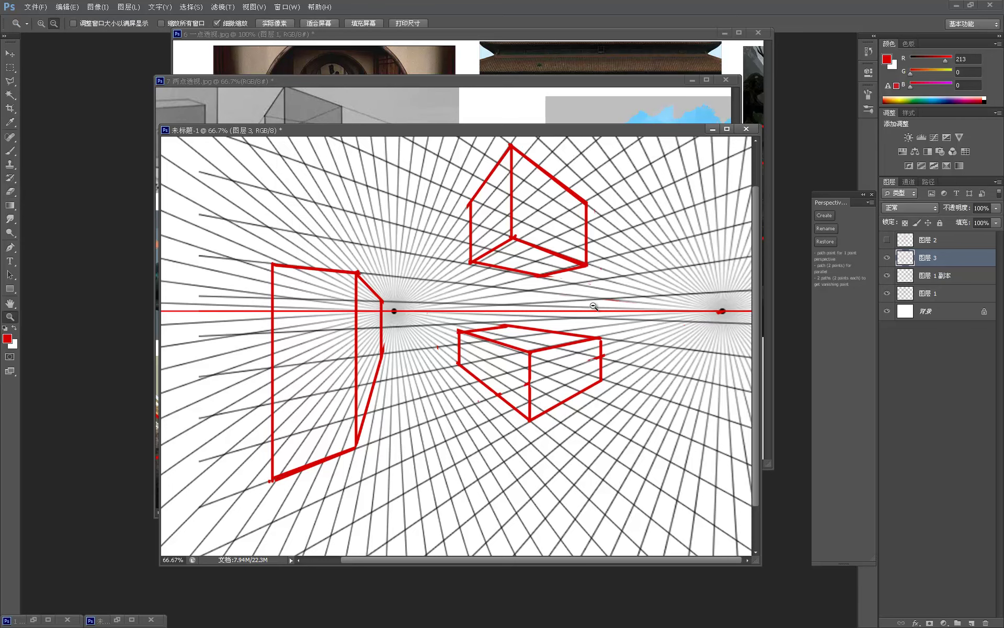
{"action": "left_click", "coordinate": [594, 305], "text": "alt"}
{"action": "left_click", "coordinate": [596, 293], "text": "alt"}
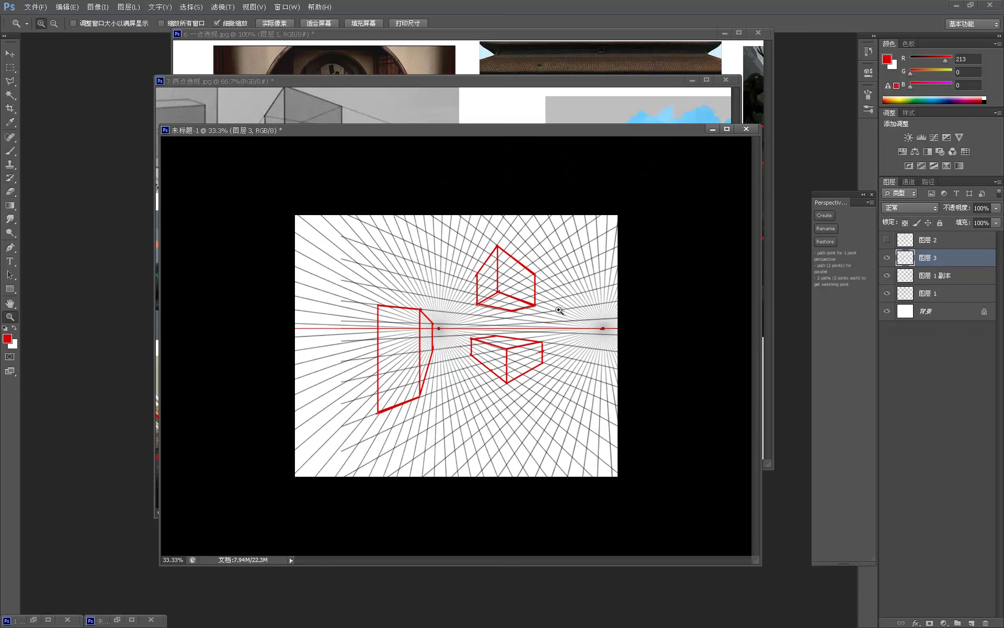
{"action": "left_click", "coordinate": [559, 311]}
{"action": "key", "text": "b"}
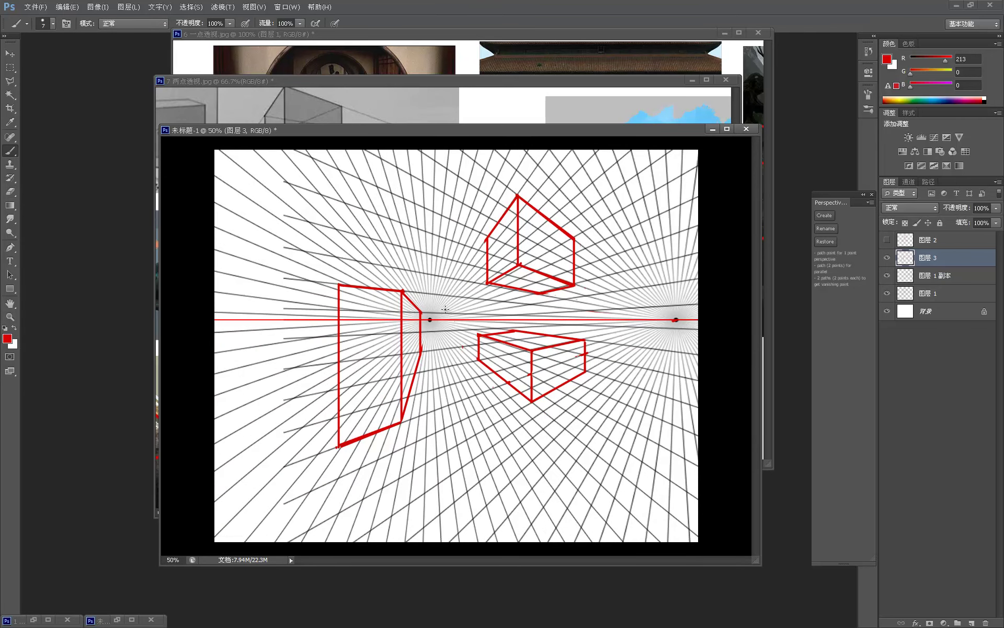
{"action": "left_click", "coordinate": [523, 121]}
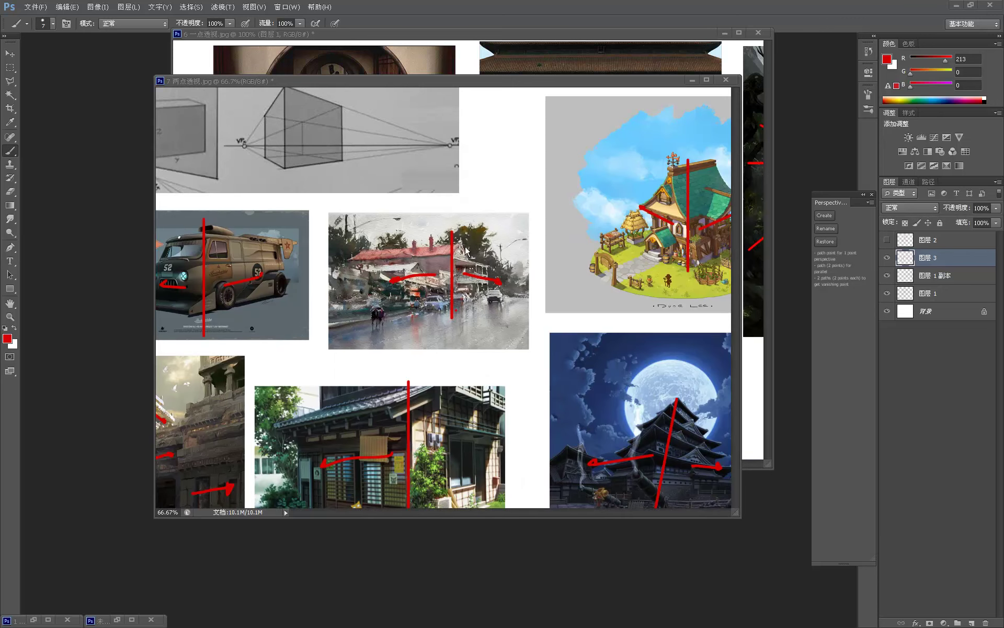
{"action": "key", "text": "ctrl+Tab"}
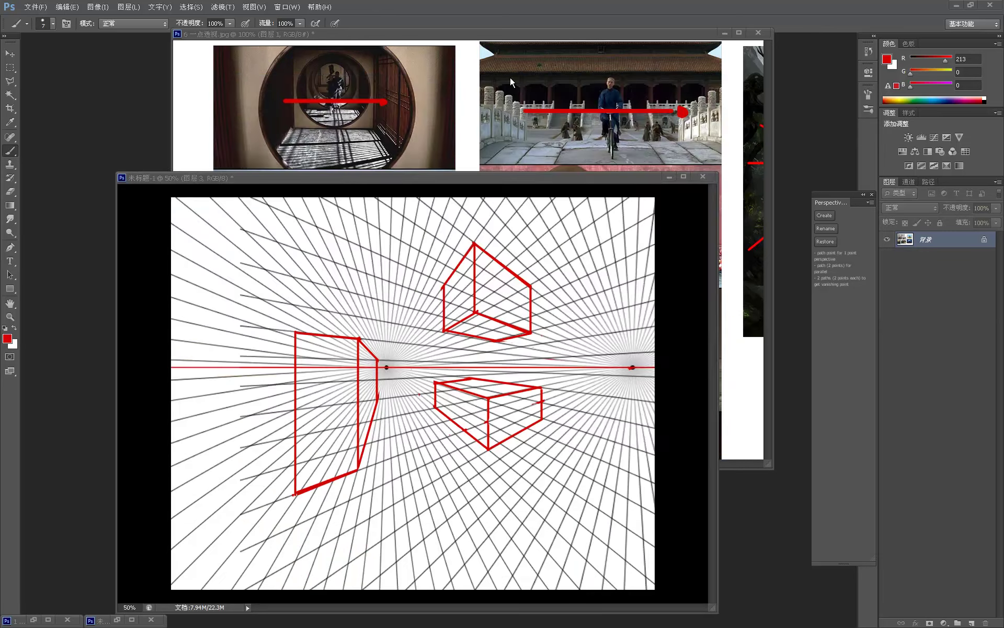
{"action": "key", "text": "ctrl+Tab"}
{"action": "key", "text": "z"}
{"action": "left_click", "coordinate": [545, 187], "text": "alt"}
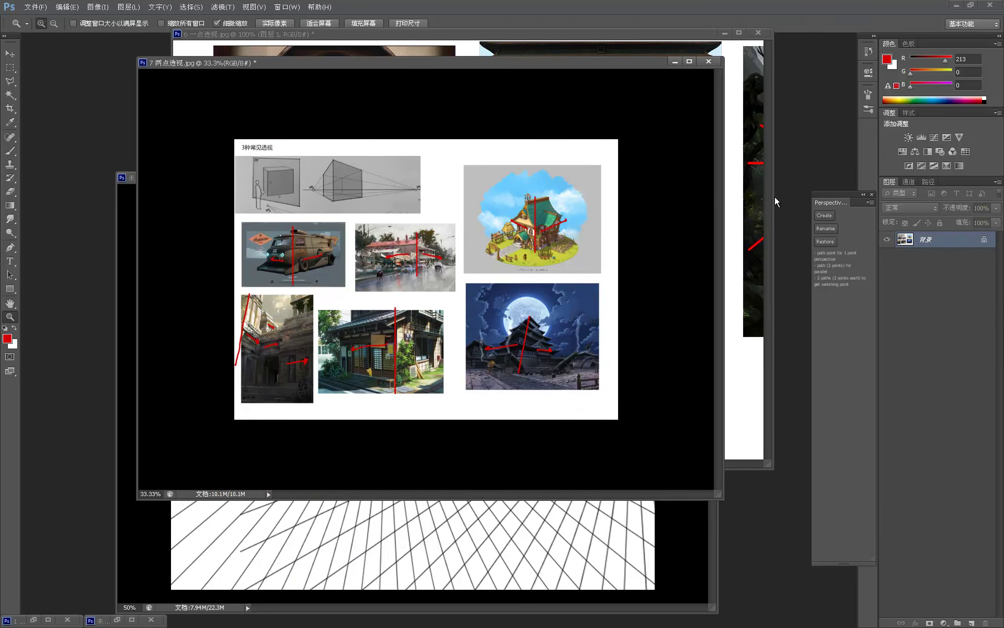
Open 8 三点透视.jpg from the 1 透视 folder in Photoshop, enlarge its window and show it at 66.7%
{"action": "left_click", "coordinate": [953, 5]}
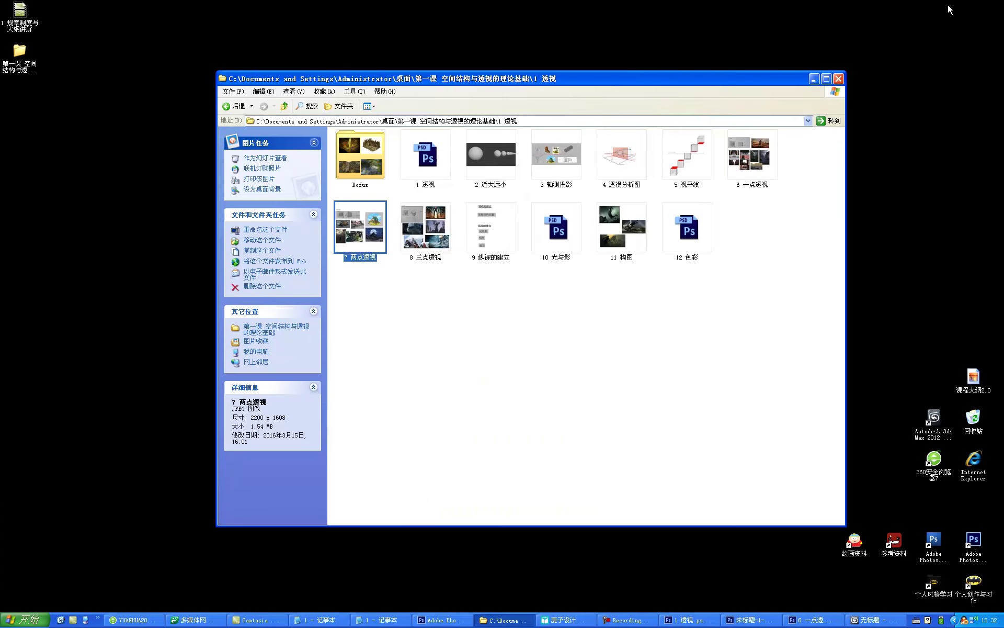
{"action": "left_click_drag", "start_coordinate": [448, 264], "coordinate": [495, 233]}
{"action": "key", "text": "super"}
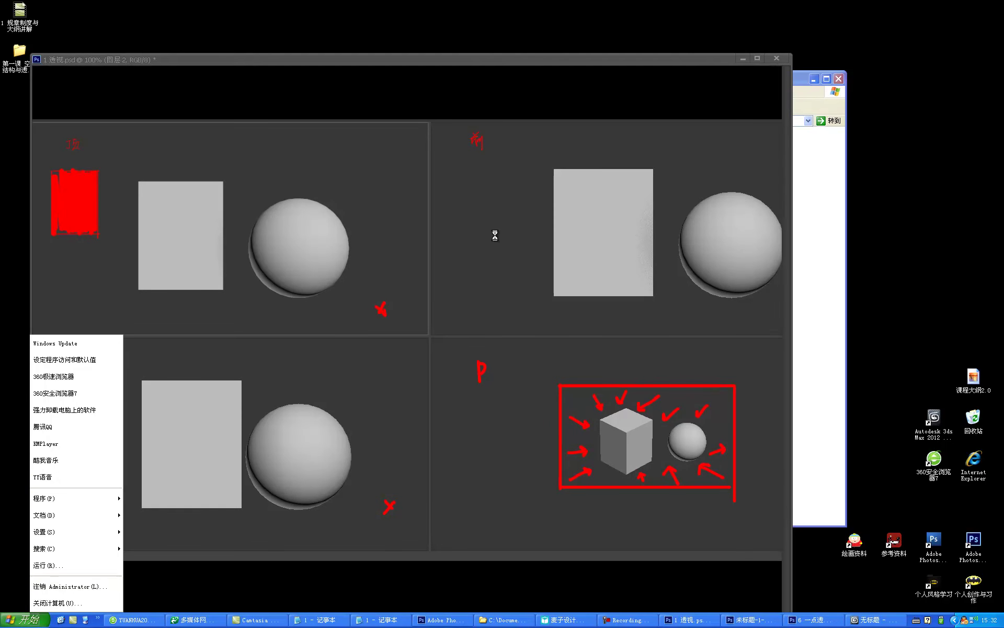
{"action": "key", "text": "Escape"}
{"action": "left_click", "coordinate": [741, 58]}
{"action": "left_click_drag", "start_coordinate": [426, 228], "coordinate": [54, 79]}
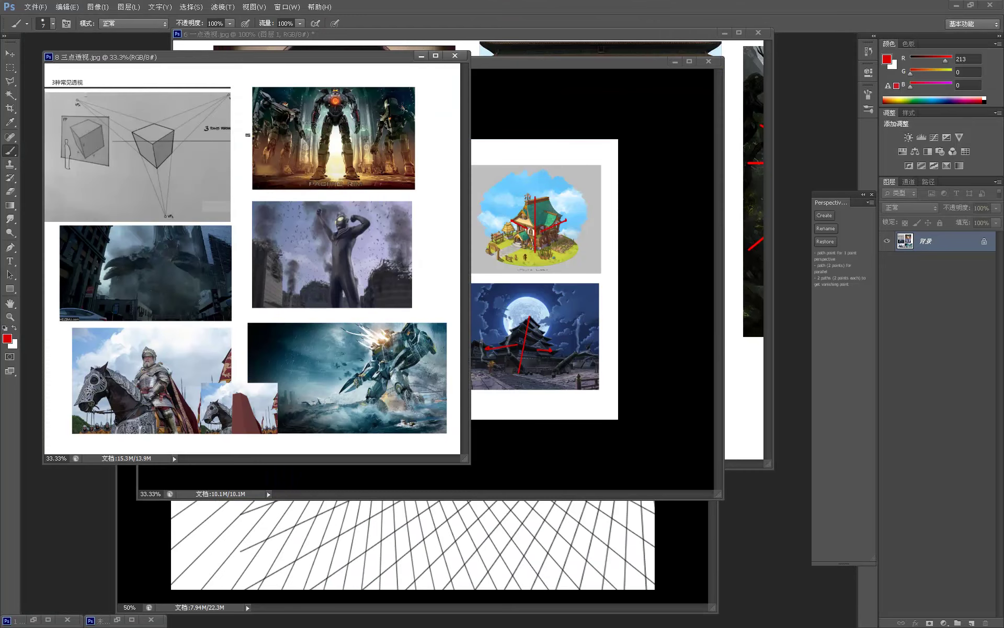
{"action": "left_click", "coordinate": [435, 55]}
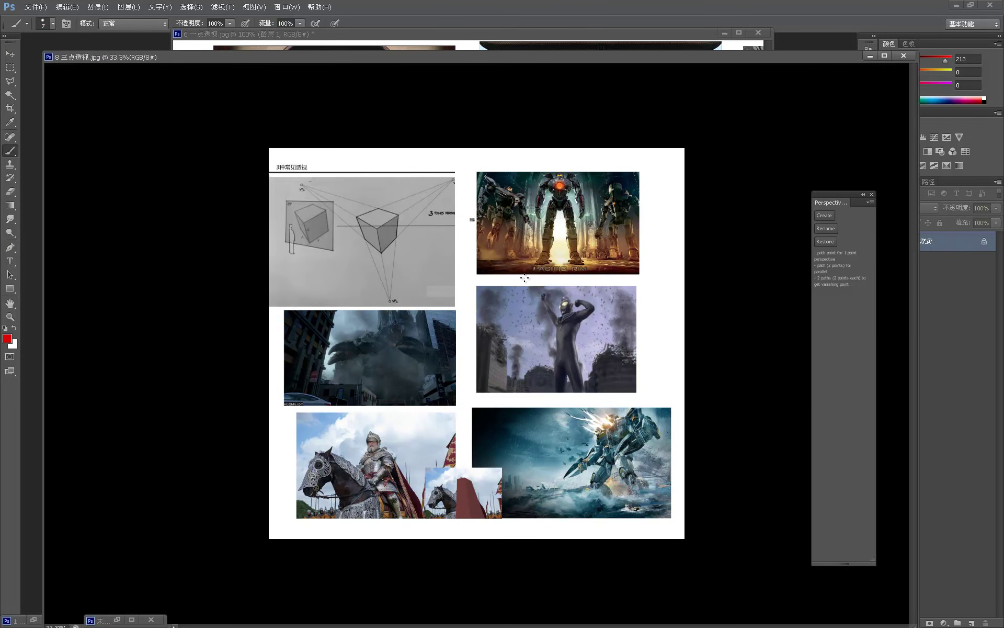
{"action": "key", "text": "z"}
{"action": "left_click", "coordinate": [374, 240]}
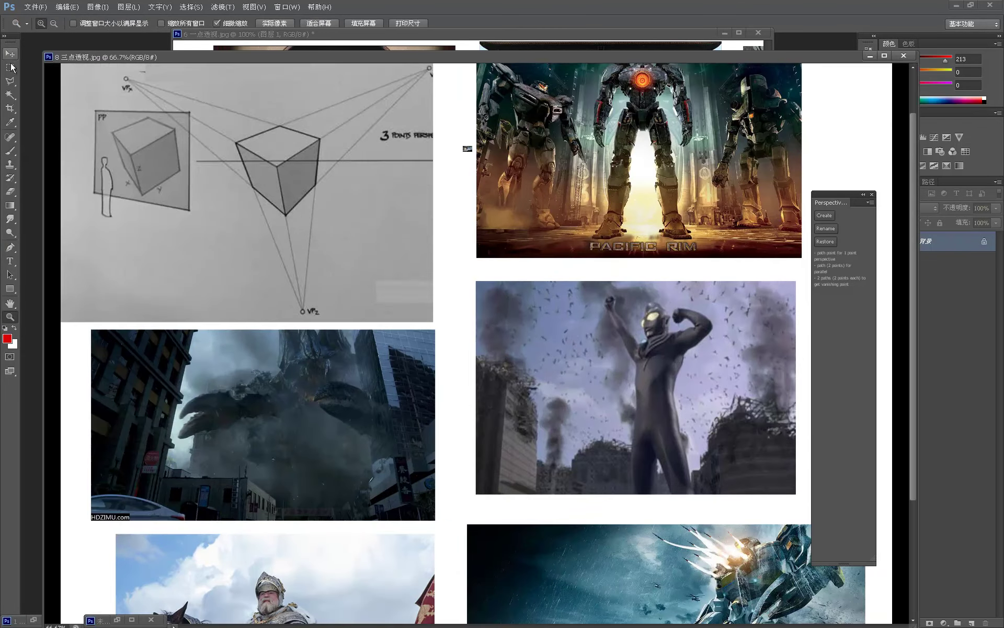
Copy the three-point perspective diagram onto its own layer and start a Free Transform on it
{"action": "left_click", "coordinate": [10, 67]}
{"action": "scroll", "coordinate": [202, 305], "scroll_direction": "up", "scroll_amount": 2}
{"action": "left_click_drag", "start_coordinate": [61, 121], "coordinate": [433, 382]}
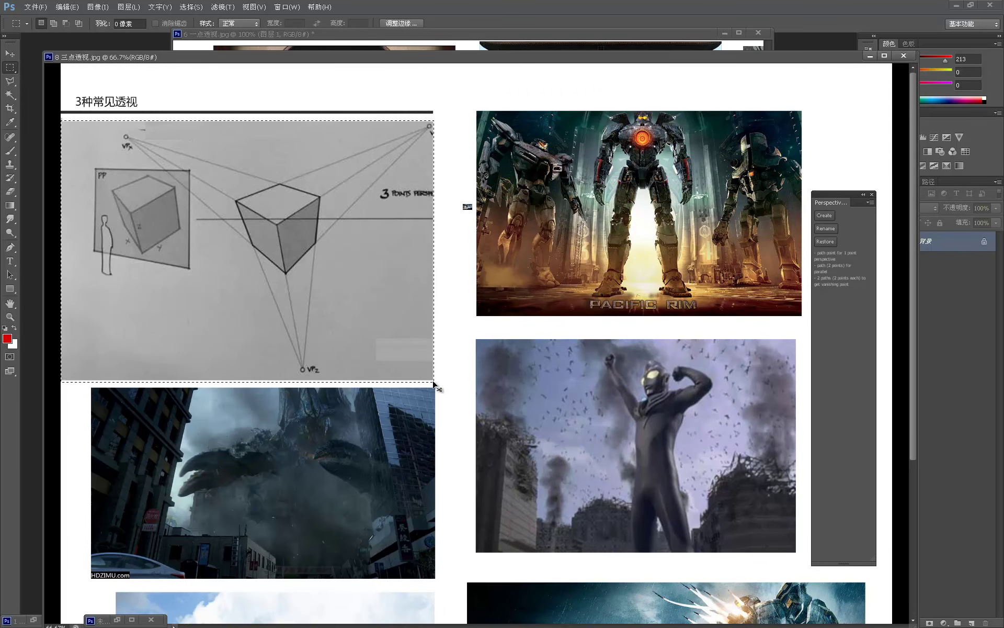
{"action": "key", "text": "ctrl+j"}
{"action": "key", "text": "ctrl+t"}
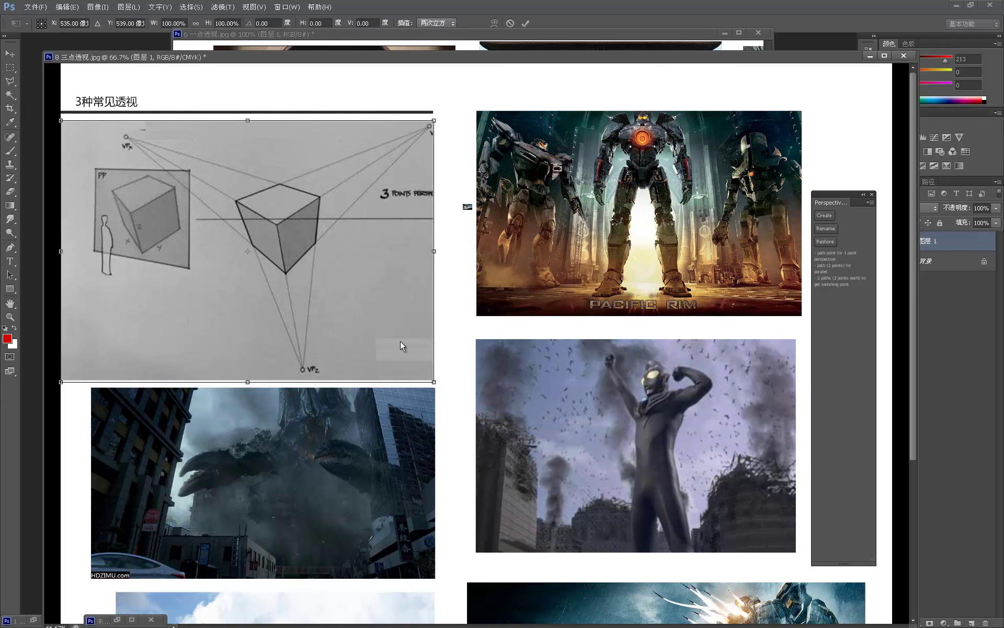
{"action": "right_click", "coordinate": [400, 341]}
{"action": "left_click", "coordinate": [444, 475]}
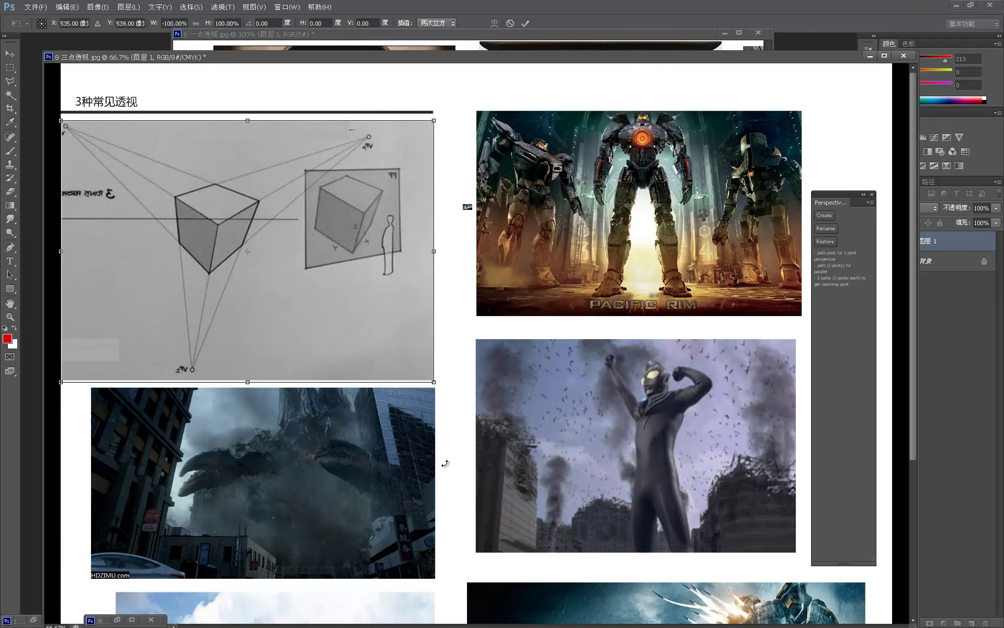
{"action": "right_click", "coordinate": [316, 342]}
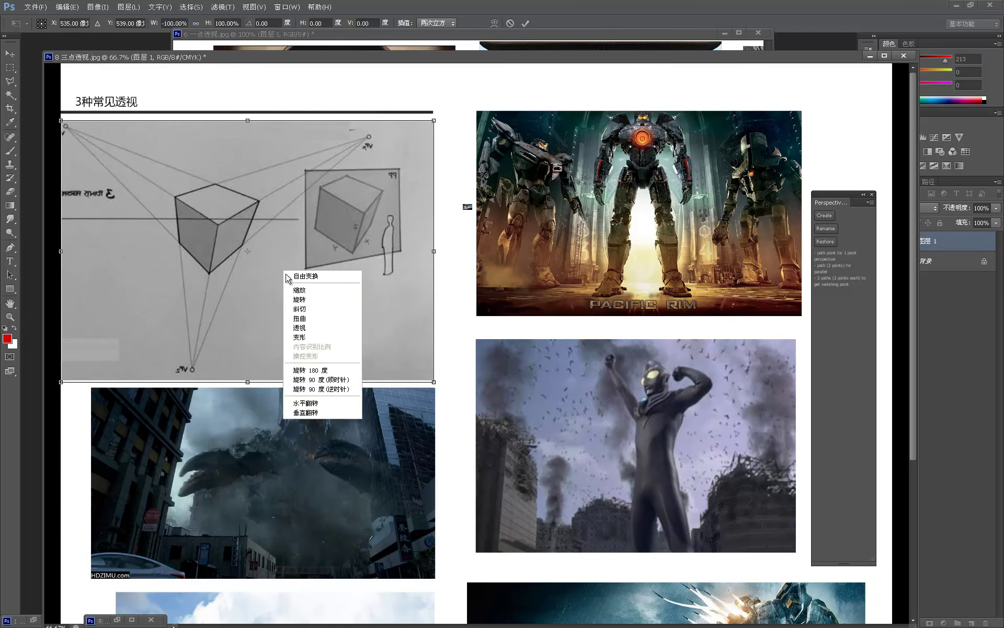
{"action": "left_click", "coordinate": [339, 406]}
Flip the copied three-point diagram vertically and apply the transform
{"action": "right_click", "coordinate": [338, 358]}
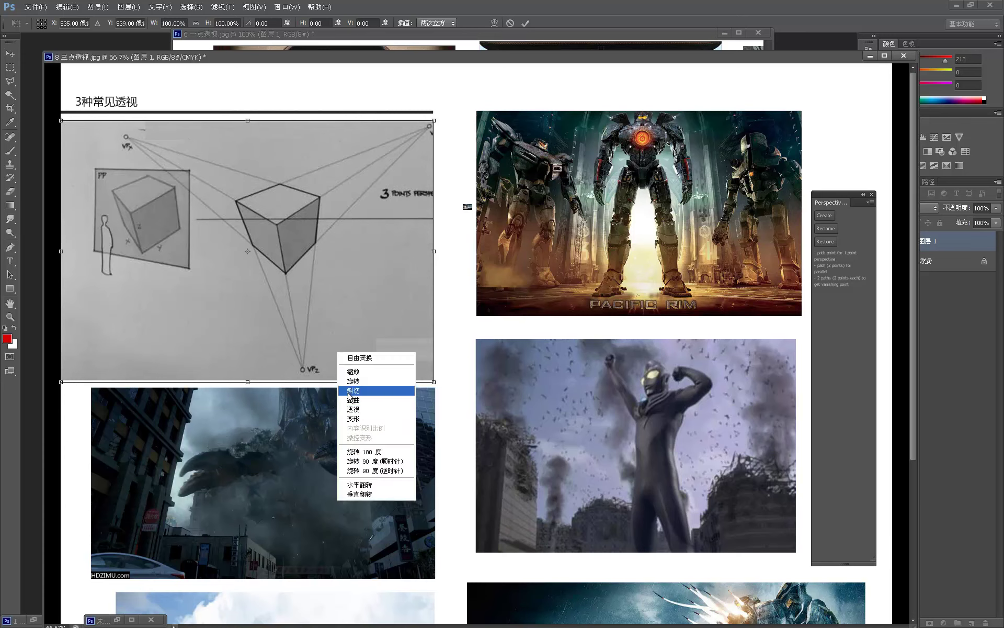
{"action": "left_click", "coordinate": [356, 498]}
{"action": "key", "text": "Return"}
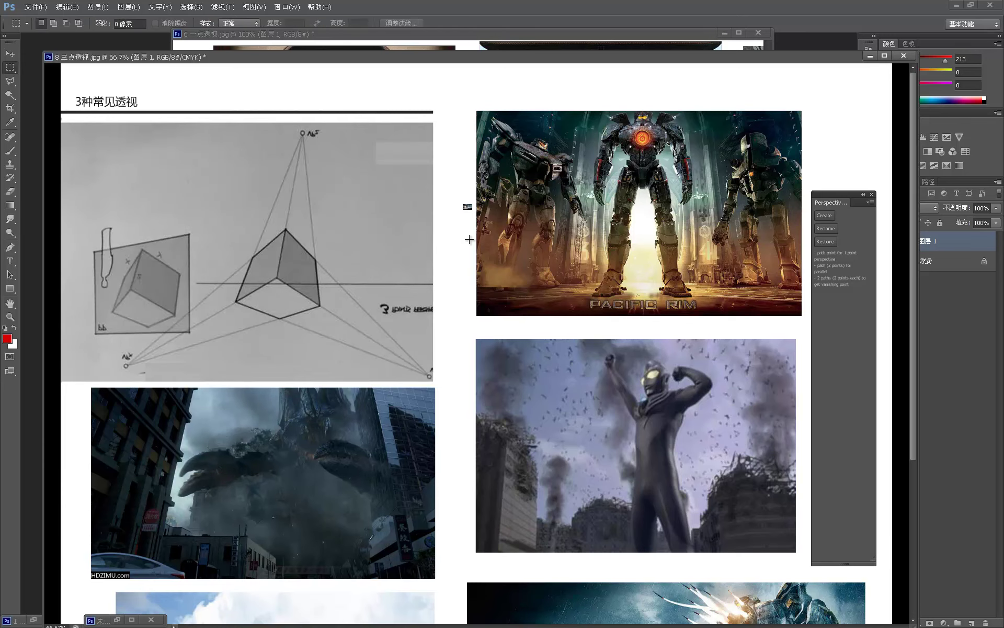
Look through the example artworks below the flipped diagram and return to the top of the sheet
{"action": "scroll", "coordinate": [491, 230], "scroll_direction": "down", "scroll_amount": 5}
{"action": "scroll", "coordinate": [513, 356], "scroll_direction": "down", "scroll_amount": 3}
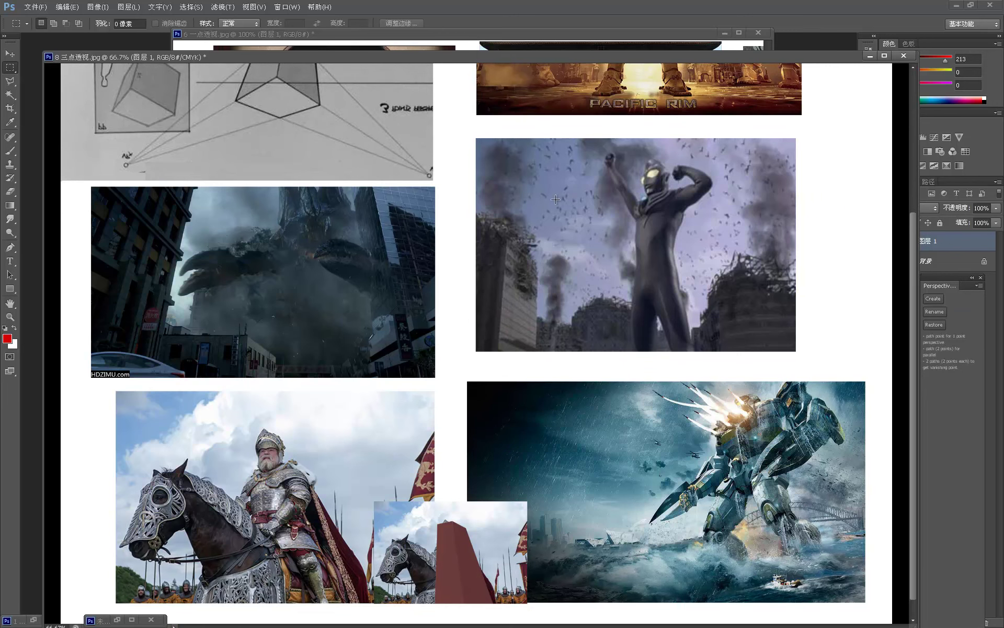
{"action": "scroll", "coordinate": [369, 289], "scroll_direction": "down", "scroll_amount": 1}
{"action": "scroll", "coordinate": [582, 273], "scroll_direction": "up", "scroll_amount": 5}
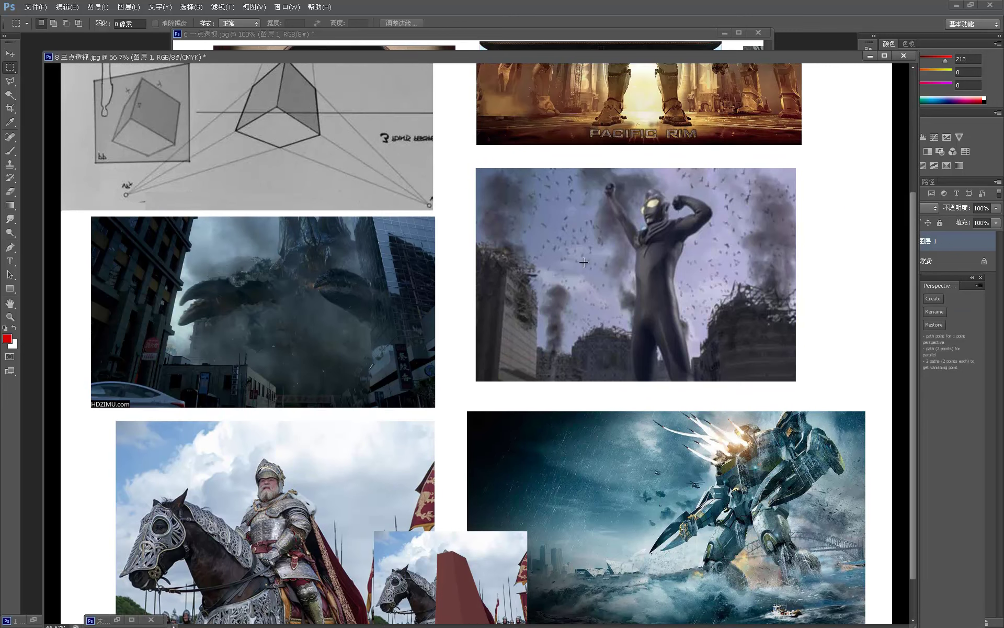
{"action": "scroll", "coordinate": [581, 305], "scroll_direction": "up", "scroll_amount": 6}
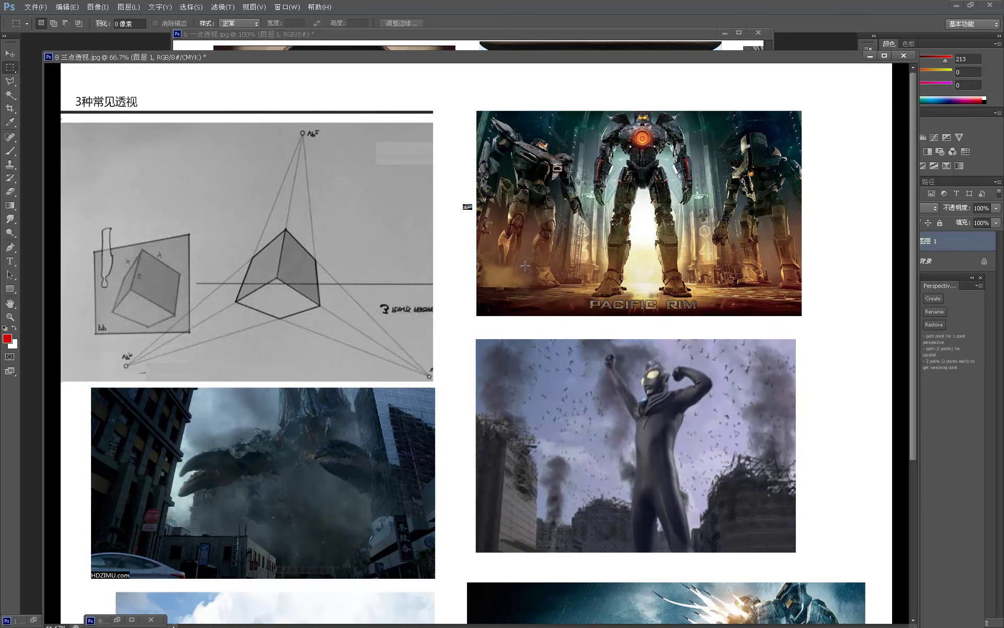
Paint a short red mark and a much taller vertical red line beside the giant hero image to compare their heights
{"action": "scroll", "coordinate": [818, 293], "scroll_direction": "down", "scroll_amount": 1}
{"action": "scroll", "coordinate": [462, 408], "scroll_direction": "up", "scroll_amount": 1}
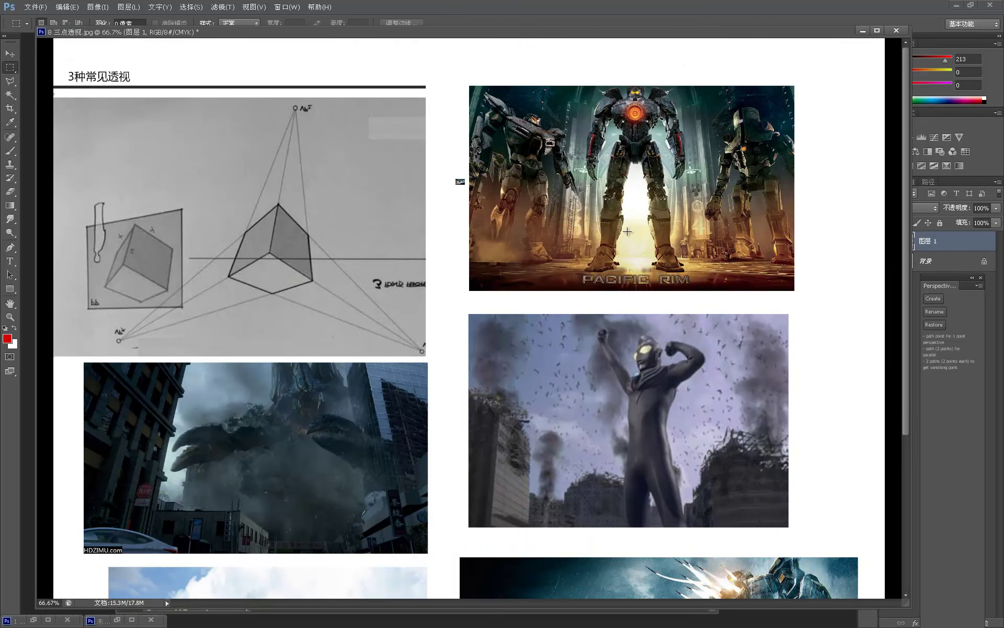
{"action": "scroll", "coordinate": [658, 435], "scroll_direction": "down", "scroll_amount": 5}
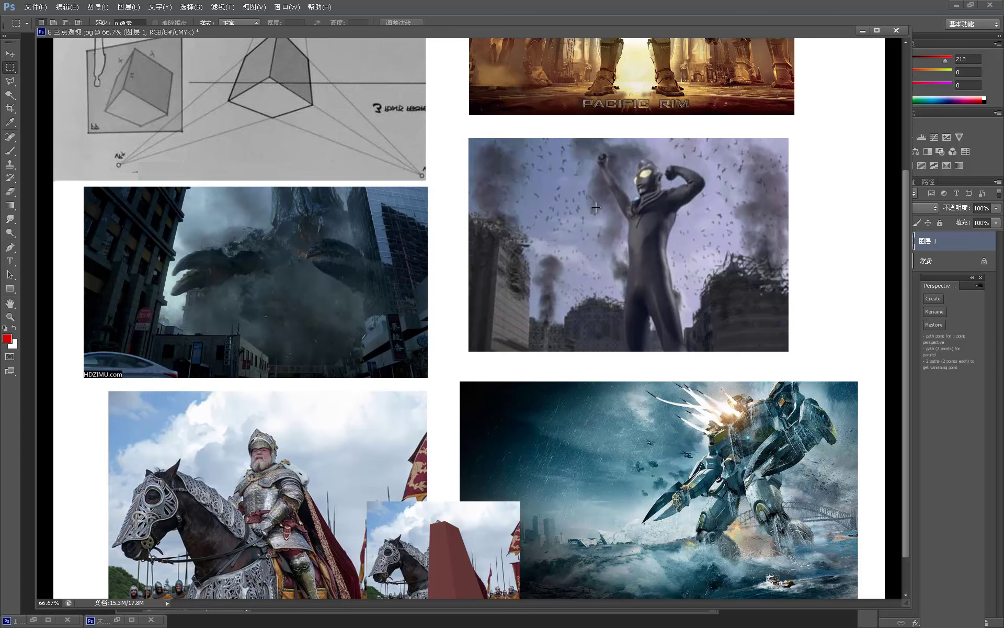
{"action": "scroll", "coordinate": [538, 390], "scroll_direction": "up", "scroll_amount": 1}
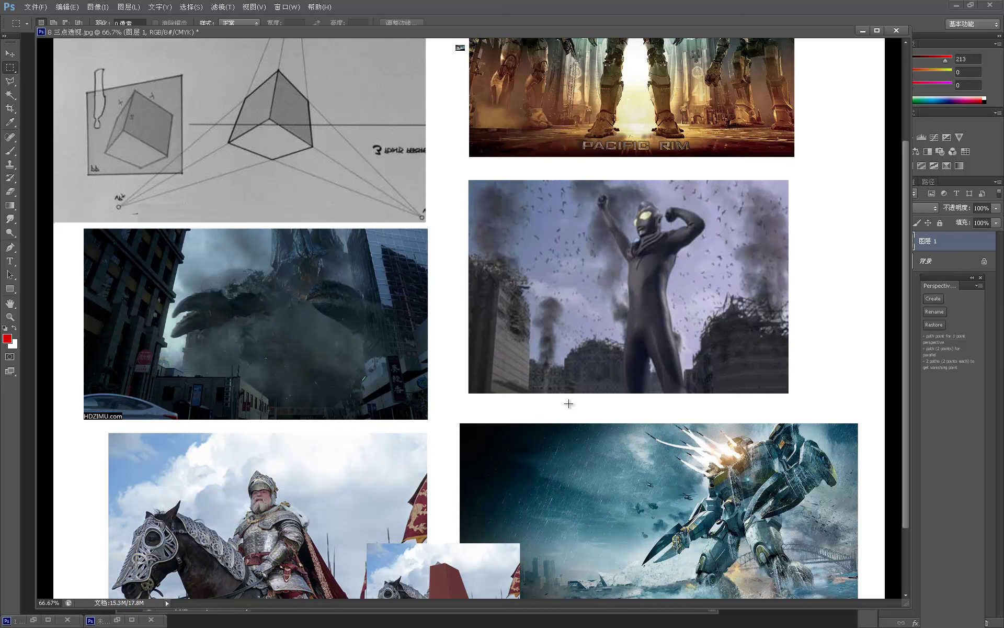
{"action": "key", "text": "b"}
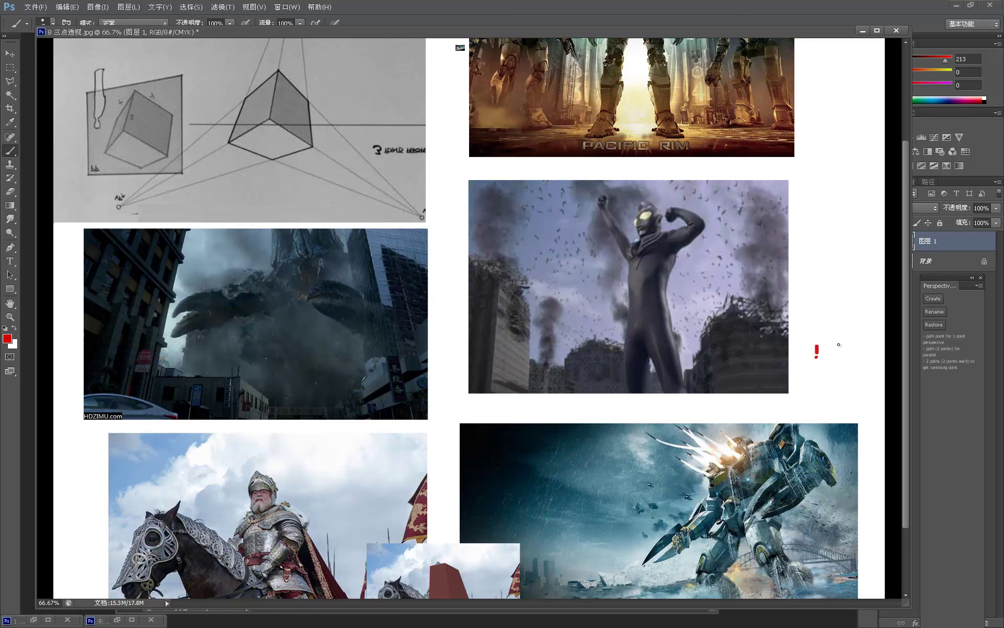
{"action": "left_click", "coordinate": [842, 289], "text": "shift"}
Compare the example artworks below and beside the flipped diagram for their upward three-point perspective and sense of scale
{"action": "scroll", "coordinate": [589, 489], "scroll_direction": "down", "scroll_amount": 3}
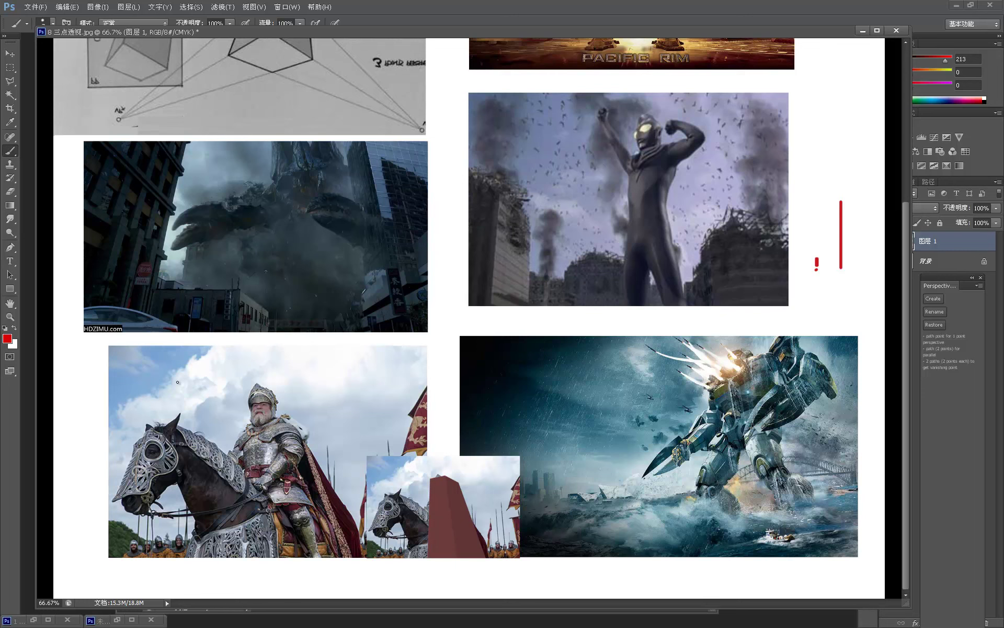
{"action": "scroll", "coordinate": [177, 382], "scroll_direction": "up", "scroll_amount": 5}
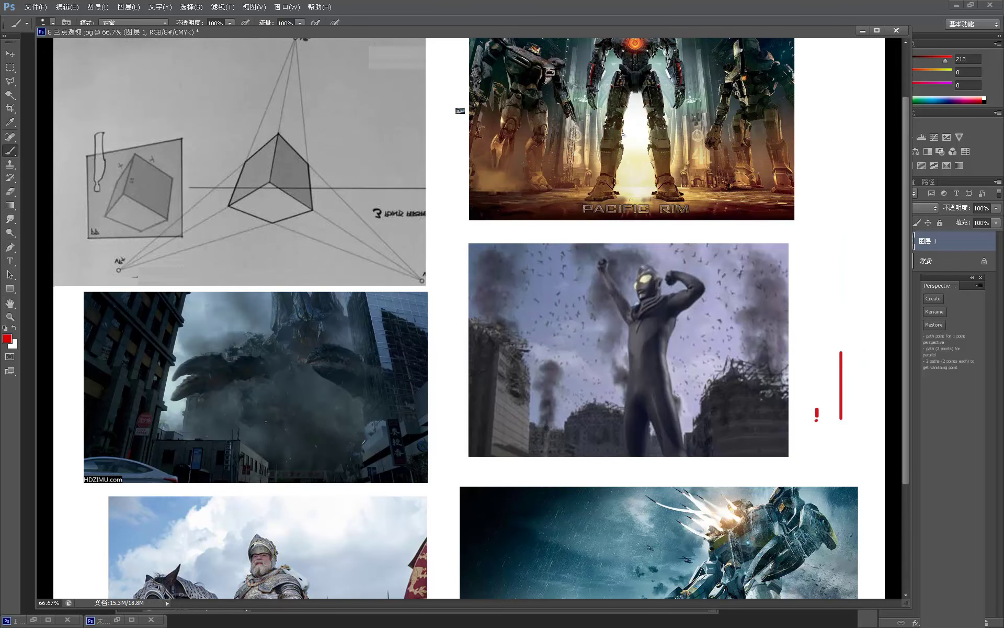
{"action": "scroll", "coordinate": [630, 138], "scroll_direction": "up", "scroll_amount": 2}
{"action": "scroll", "coordinate": [636, 218], "scroll_direction": "down", "scroll_amount": 1}
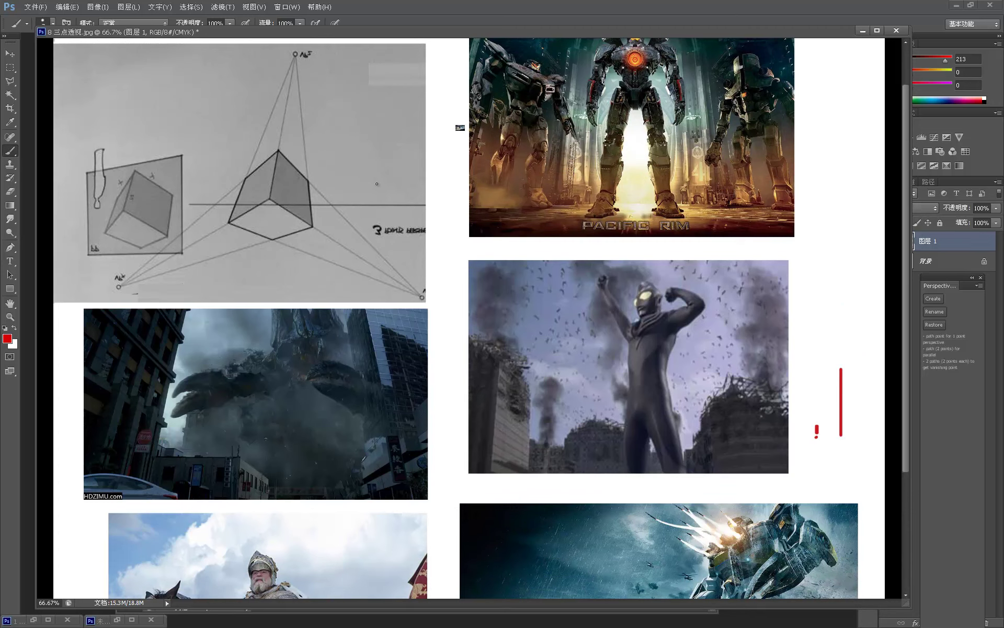
{"action": "scroll", "coordinate": [482, 319], "scroll_direction": "up", "scroll_amount": 2}
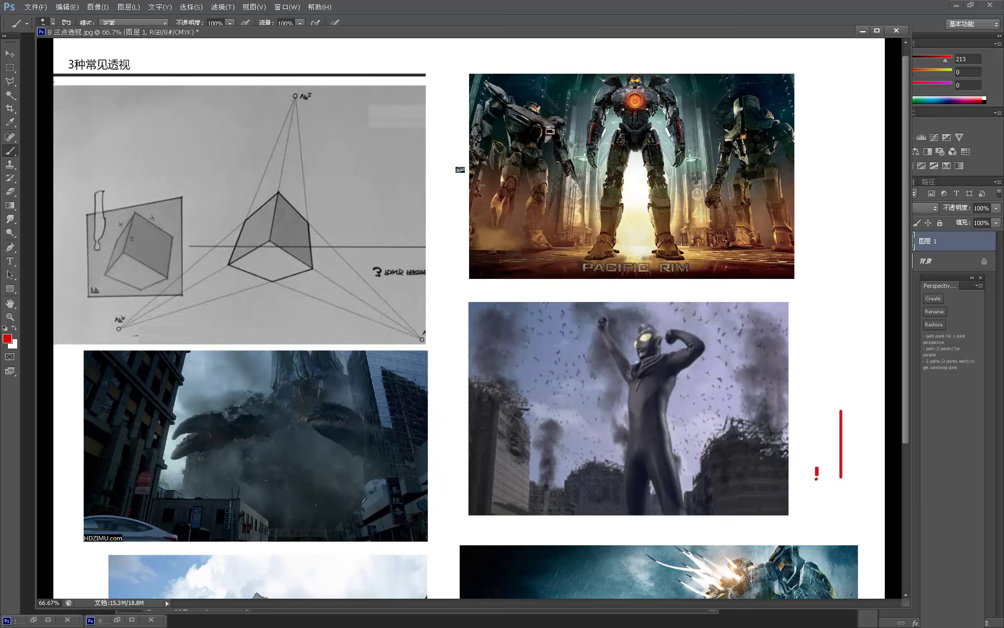
{"action": "scroll", "coordinate": [450, 344], "scroll_direction": "down", "scroll_amount": 4}
{"action": "scroll", "coordinate": [542, 253], "scroll_direction": "down", "scroll_amount": 3}
{"action": "scroll", "coordinate": [542, 254], "scroll_direction": "up", "scroll_amount": 3}
{"action": "scroll", "coordinate": [688, 263], "scroll_direction": "down", "scroll_amount": 6}
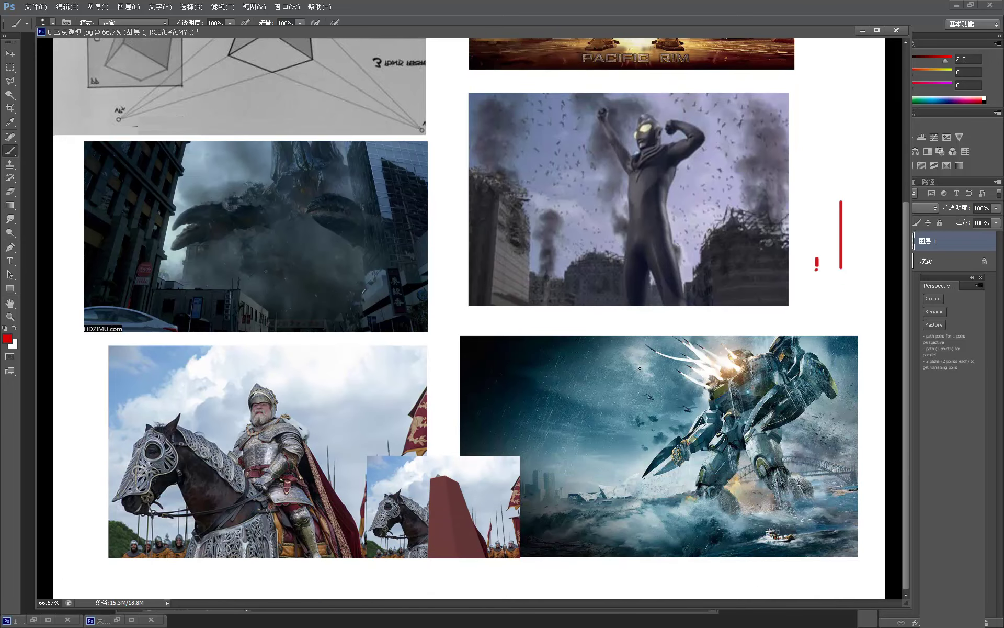
{"action": "scroll", "coordinate": [654, 355], "scroll_direction": "up", "scroll_amount": 5}
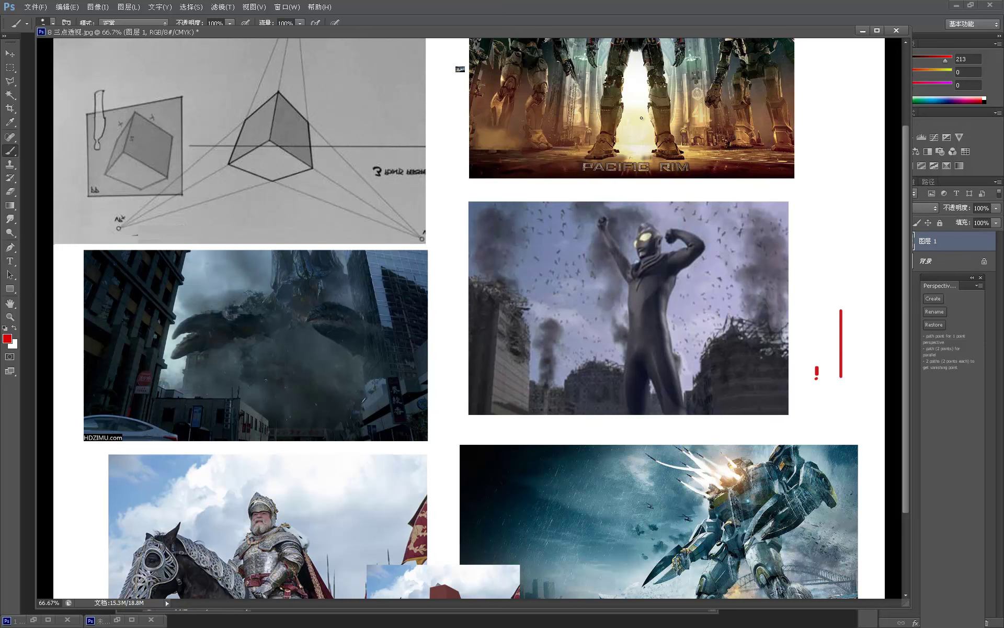
{"action": "scroll", "coordinate": [495, 421], "scroll_direction": "up", "scroll_amount": 2}
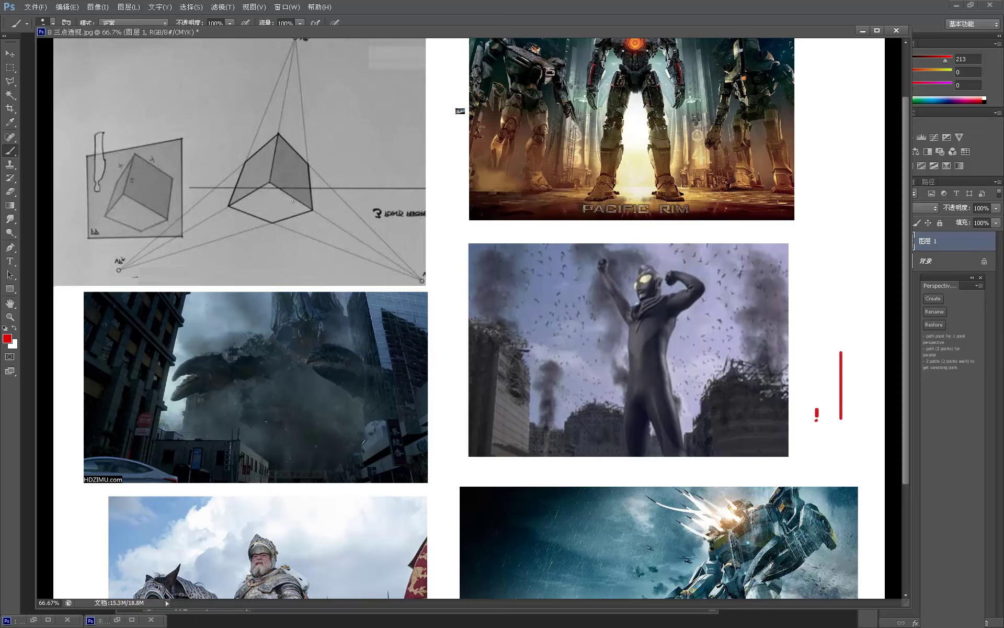
{"action": "scroll", "coordinate": [274, 176], "scroll_direction": "up", "scroll_amount": 3}
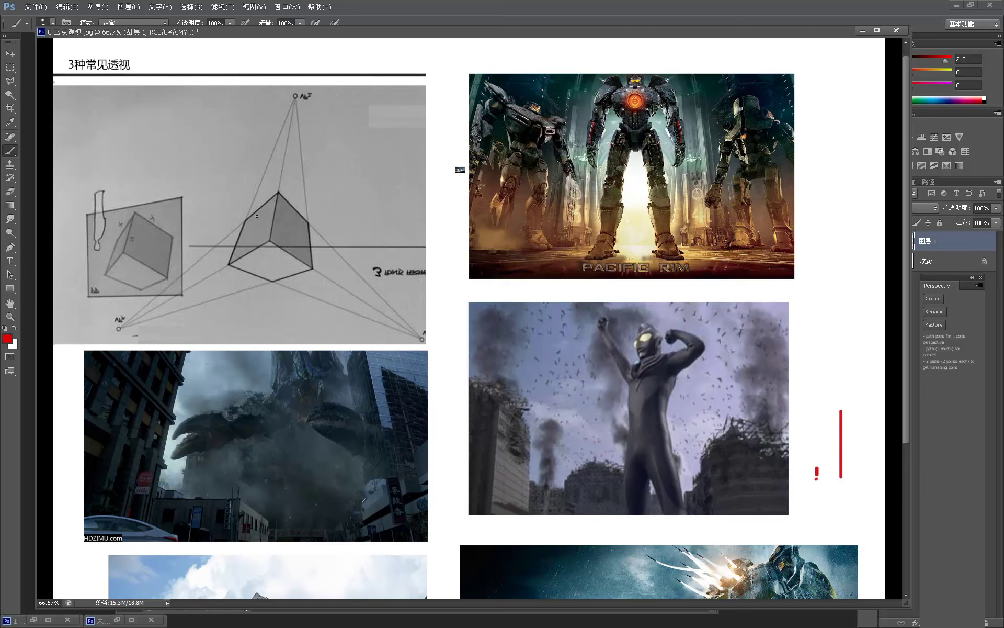
Trace three red lines along the flipped cube's upright edges toward the upper vanishing point, with an arrowhead on the middle one
{"action": "scroll", "coordinate": [258, 209], "scroll_direction": "up", "scroll_amount": 2, "text": "alt"}
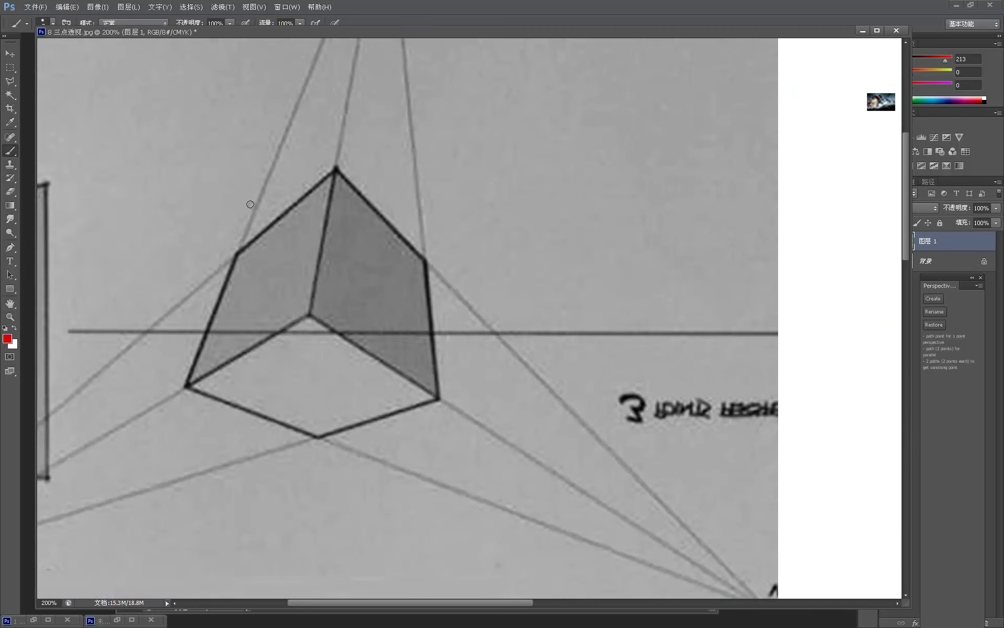
{"action": "key", "text": "bracketleft"}
{"action": "left_click", "coordinate": [278, 111], "text": "shift"}
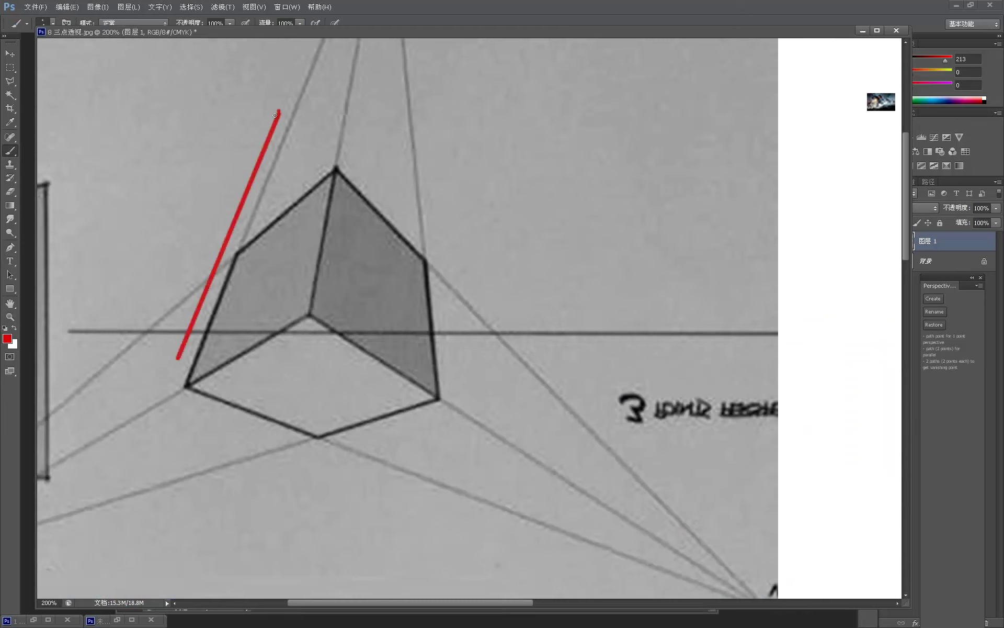
{"action": "left_click", "coordinate": [352, 104], "text": "shift"}
{"action": "left_click", "coordinate": [339, 120], "text": "shift"}
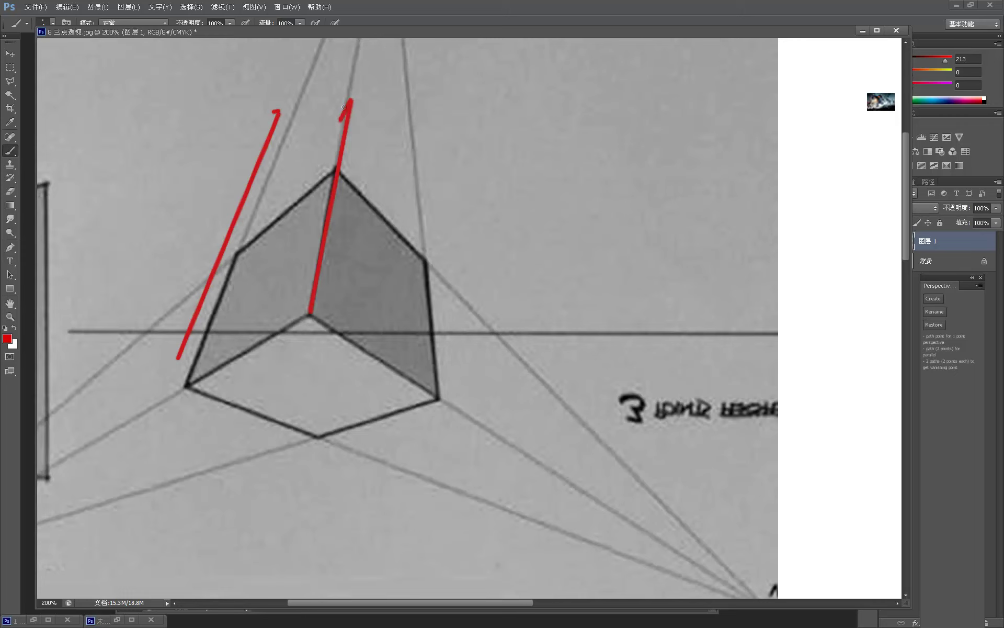
{"action": "left_click_drag", "start_coordinate": [349, 112], "coordinate": [360, 124]}
{"action": "left_click", "coordinate": [413, 106], "text": "shift"}
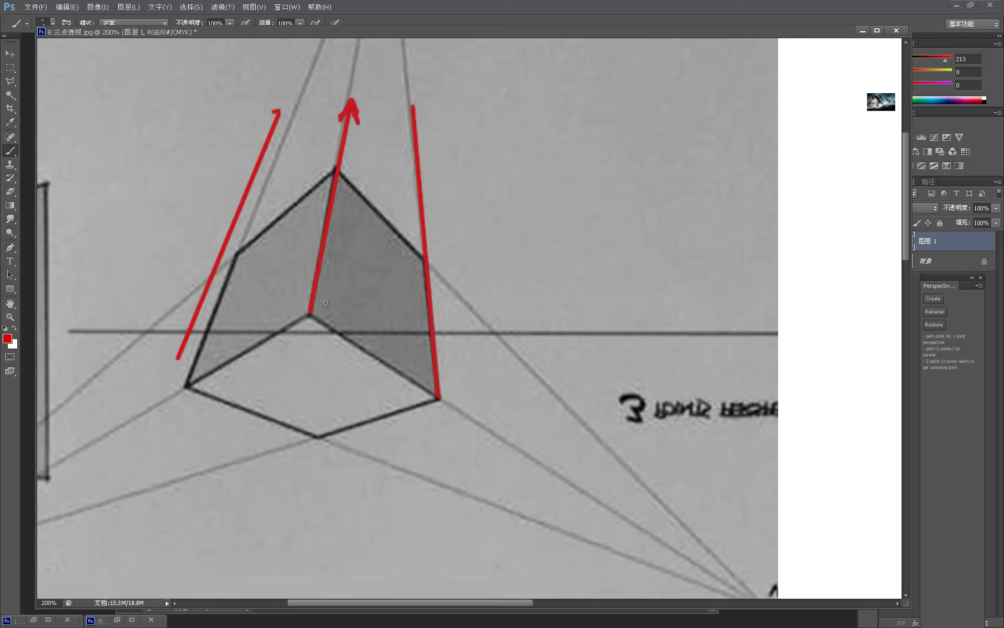
Trace the cube's receding edges with straight red lines, two toward the right vanishing point and three toward the left one
{"action": "left_click_drag", "start_coordinate": [526, 454], "coordinate": [311, 314]}
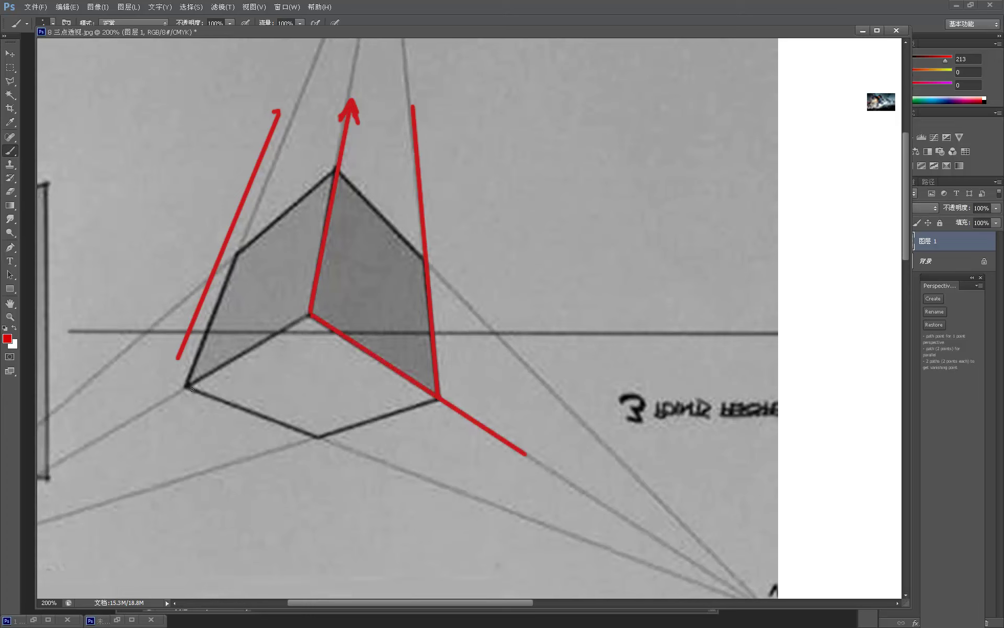
{"action": "left_click_drag", "start_coordinate": [188, 388], "coordinate": [500, 508]}
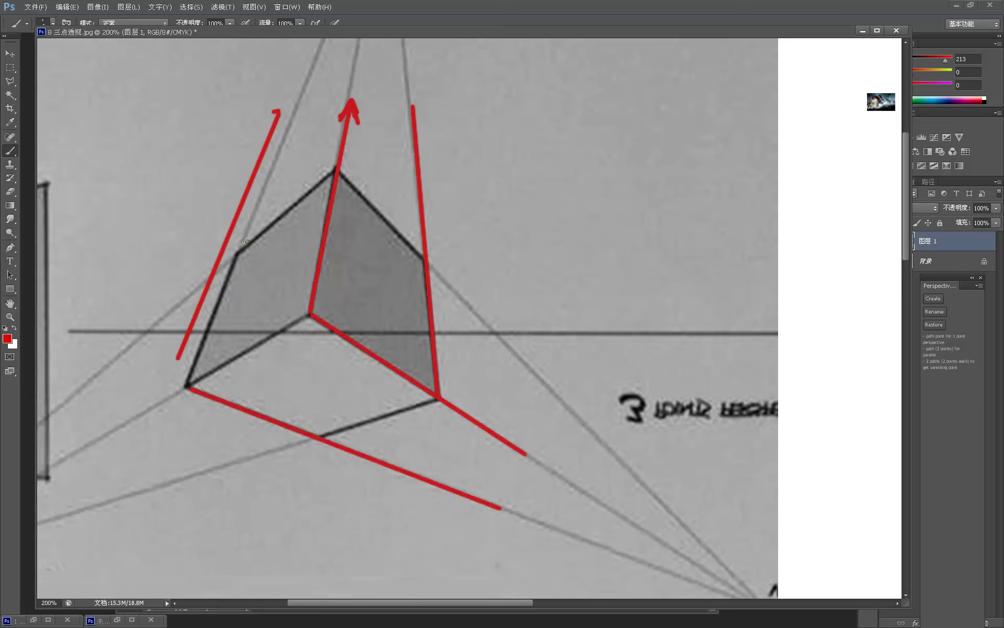
{"action": "left_click", "coordinate": [104, 374], "text": "shift"}
{"action": "left_click", "coordinate": [124, 422], "text": "shift"}
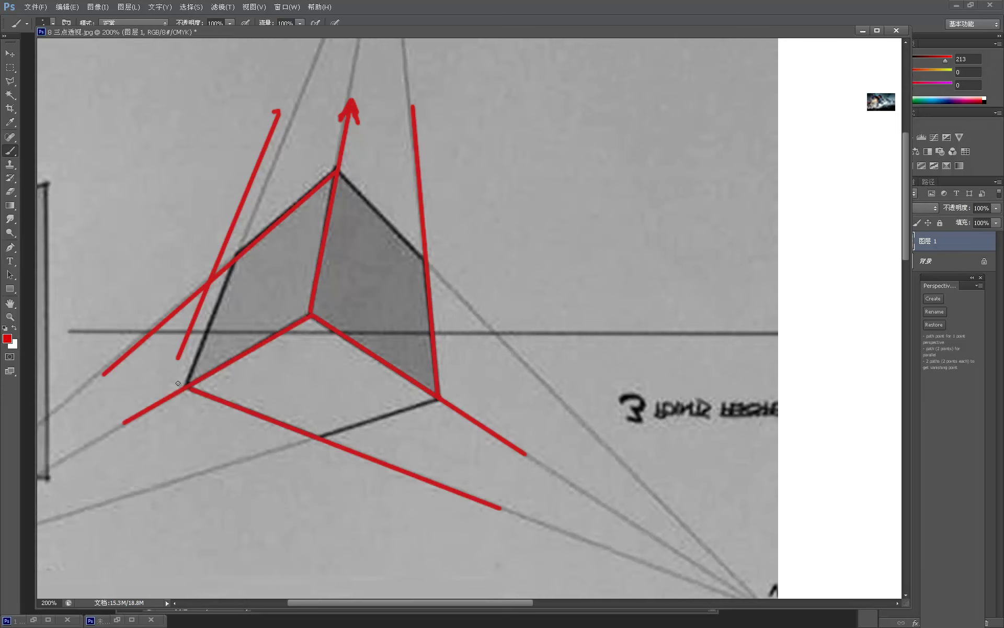
{"action": "left_click", "coordinate": [439, 399]}
{"action": "left_click", "coordinate": [188, 479], "text": "shift"}
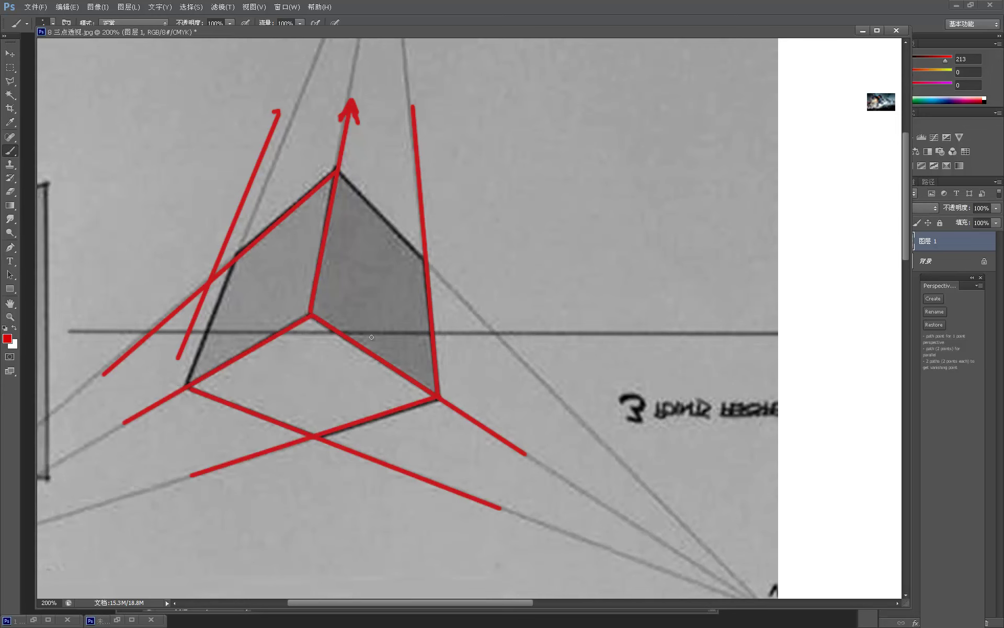
Add red arrowheads to the lines leading to the left vanishing point and to the outer lines leading to the upper one
{"action": "key", "text": "z"}
{"action": "scroll", "coordinate": [317, 299], "scroll_direction": "down", "scroll_amount": 3, "text": "alt"}
{"action": "left_click", "coordinate": [231, 289]}
{"action": "key", "text": "b"}
{"action": "mouse_move", "coordinate": [237, 314]}
{"action": "left_mouse_down"}
{"action": "mouse_move", "coordinate": [228, 319]}
{"action": "mouse_move", "coordinate": [192, 293]}
{"action": "mouse_move", "coordinate": [184, 267]}
{"action": "left_mouse_up"}
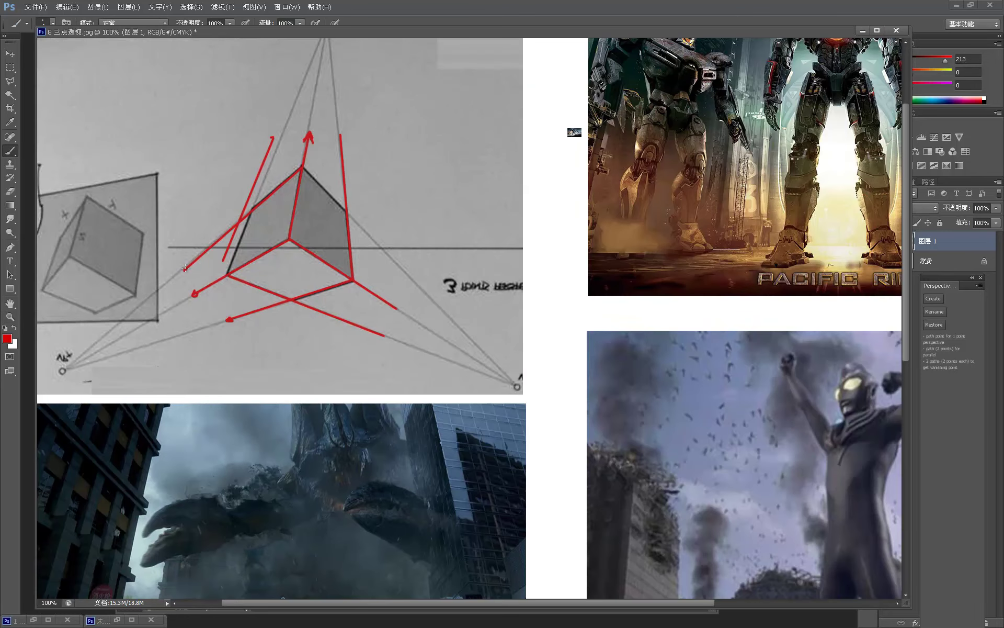
{"action": "scroll", "coordinate": [276, 162], "scroll_direction": "up", "scroll_amount": 2}
{"action": "left_click_drag", "start_coordinate": [271, 162], "coordinate": [268, 156]}
{"action": "left_click_drag", "start_coordinate": [335, 155], "coordinate": [341, 159]}
Fit the whole three-point sheet in its window and move the three-point and two-point sheets out of the way
{"action": "key", "text": "ctrl+0"}
{"action": "key", "text": "f"}
{"action": "key", "text": "f"}
{"action": "key", "text": "f"}
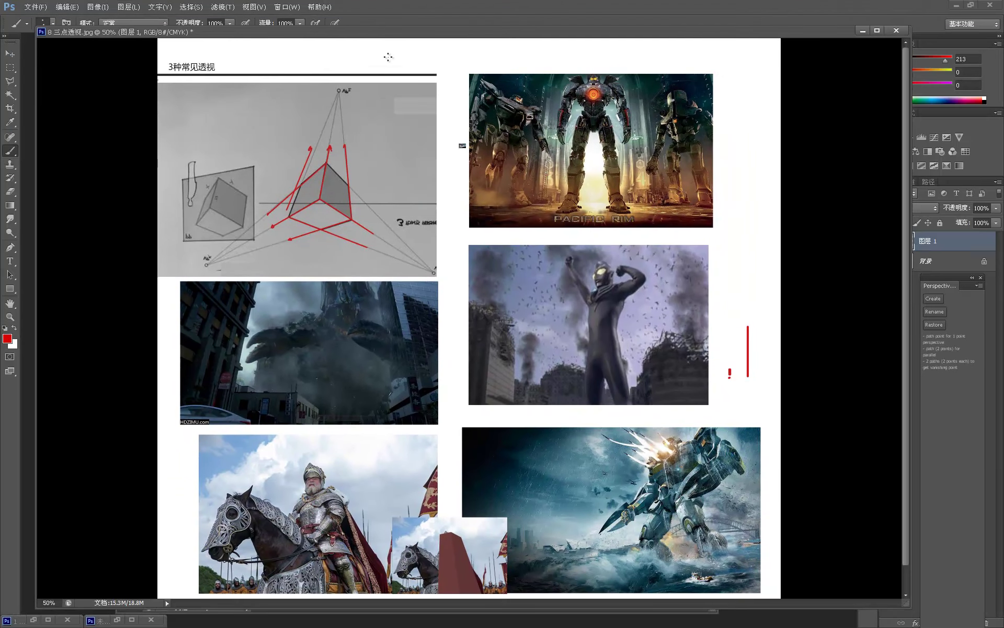
{"action": "double_click", "coordinate": [388, 31]}
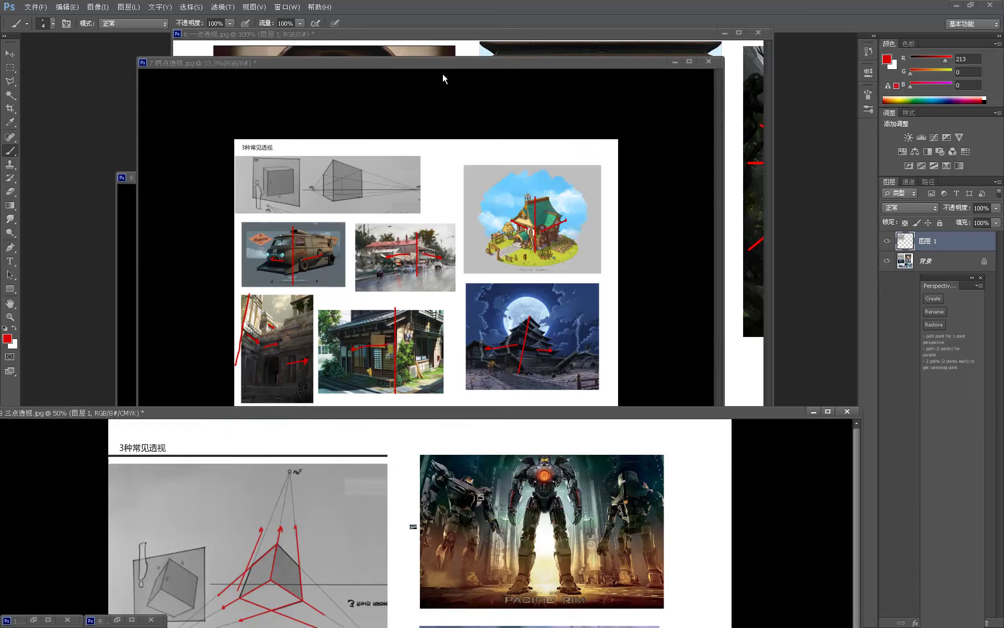
{"action": "left_click", "coordinate": [451, 167]}
{"action": "left_click", "coordinate": [591, 113]}
Bring the 未标题-1 document into clear view at 33.3% and collapse the floating Perspective panel
{"action": "left_click_drag", "start_coordinate": [146, 177], "coordinate": [162, 79]}
{"action": "key", "text": "z"}
{"action": "left_click", "coordinate": [521, 246], "text": "alt"}
{"action": "left_click_drag", "start_coordinate": [886, 257], "coordinate": [906, 451]}
{"action": "left_click", "coordinate": [972, 278]}
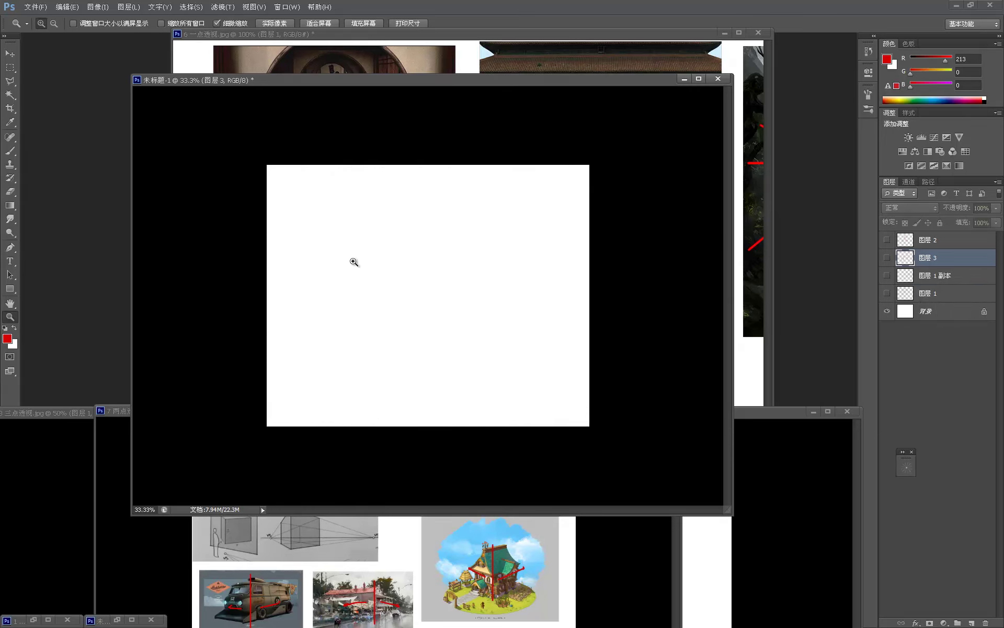
{"action": "left_click", "coordinate": [341, 270]}
{"action": "key", "text": "b"}
{"action": "key", "text": "z"}
{"action": "left_click", "coordinate": [343, 271], "text": "alt"}
{"action": "key", "text": "b"}
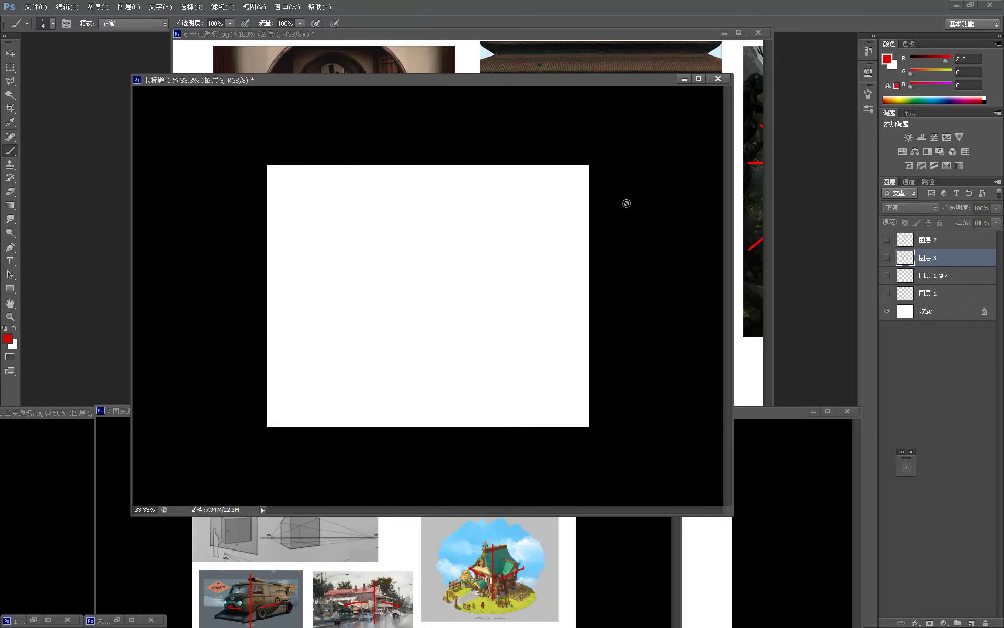
Create a new layer above 图层 2 and paint a straight horizontal red horizon line across the full canvas
{"action": "left_click", "coordinate": [935, 243]}
{"action": "left_click", "coordinate": [971, 623]}
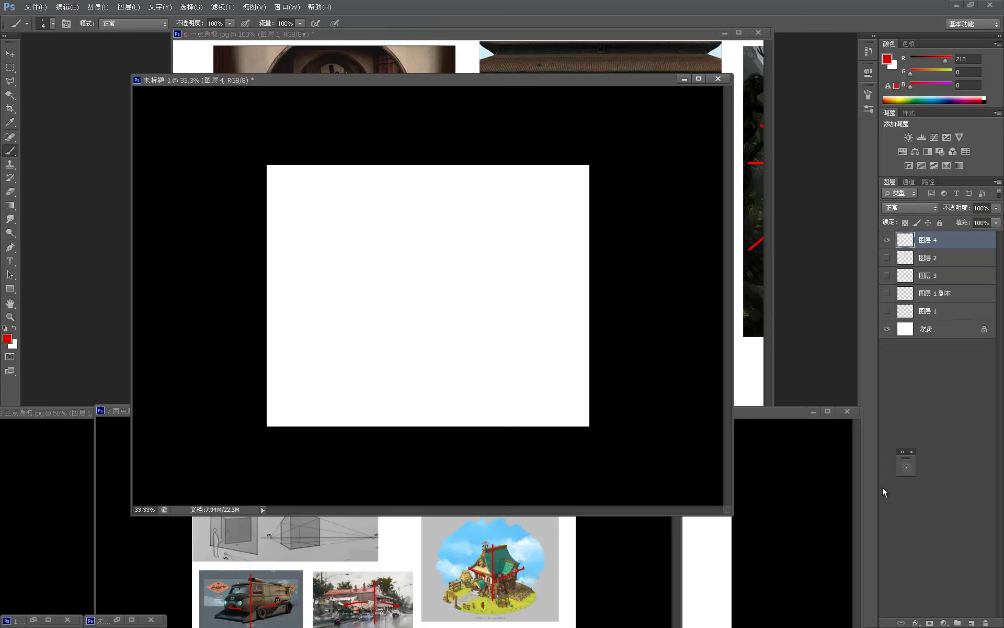
{"action": "left_click_drag", "start_coordinate": [247, 271], "coordinate": [719, 224], "text": "shift"}
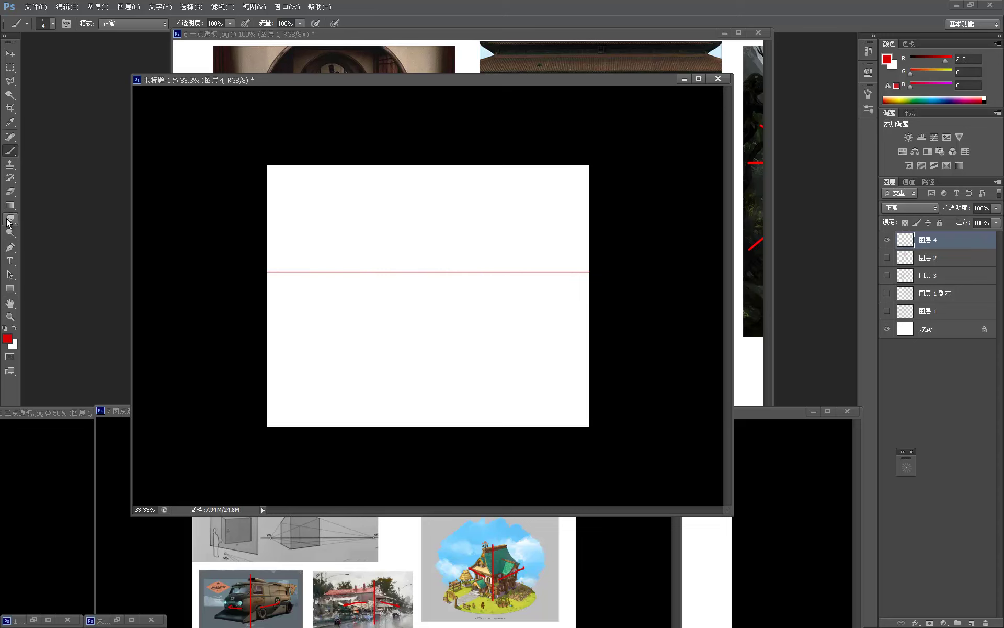
Select the Pen tool in path mode and reopen the Perspective extension panel
{"action": "left_click", "coordinate": [10, 247]}
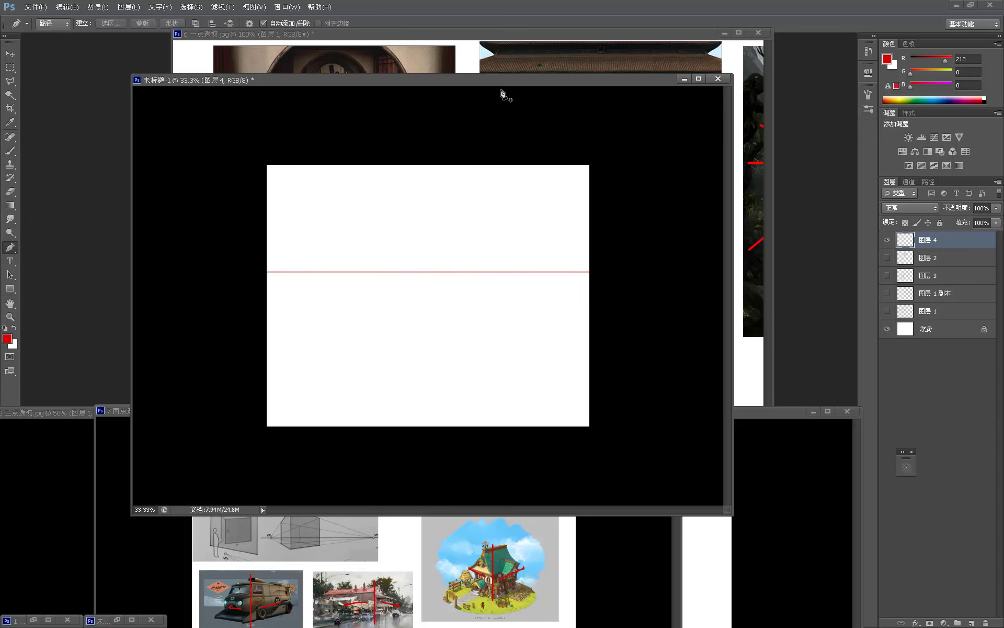
{"action": "left_click", "coordinate": [287, 7]}
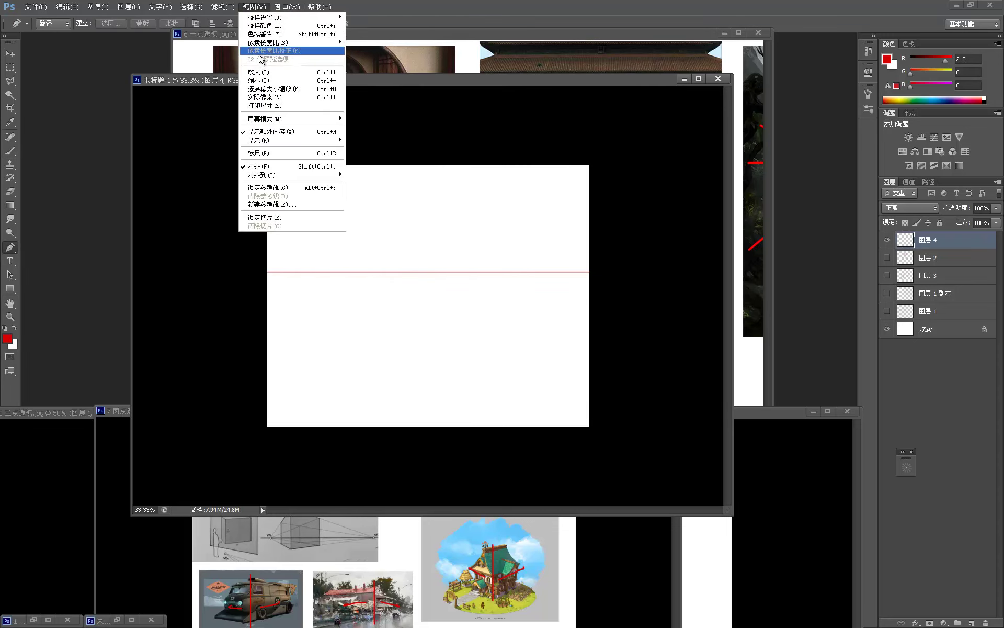
{"action": "mouse_move", "coordinate": [304, 39]}
{"action": "left_click", "coordinate": [364, 53]}
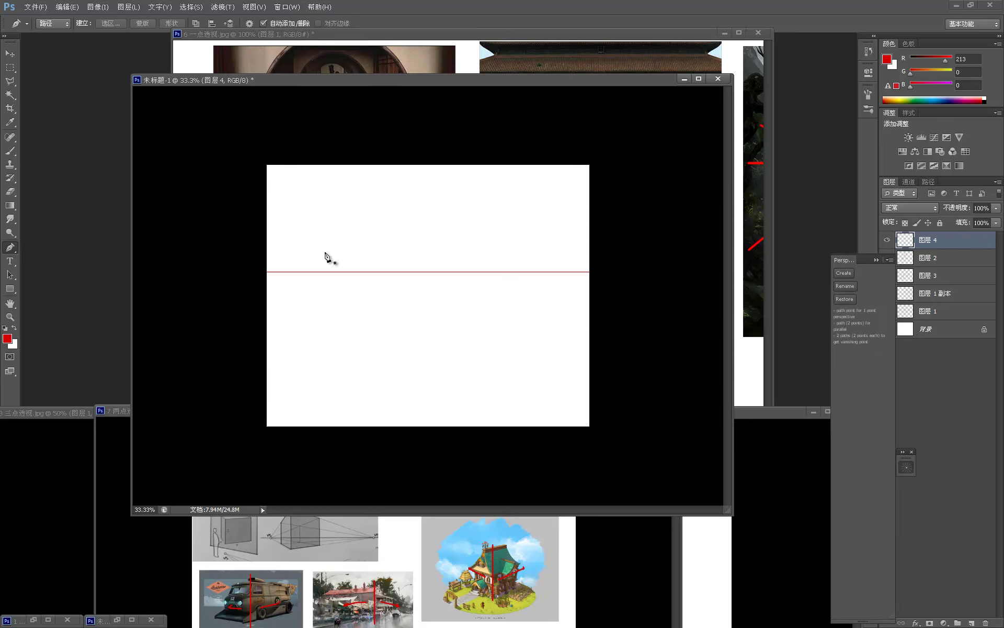
Try generating parallel guide lines from a two-point diagonal path crossing the horizon, using the default frequency modifier
{"action": "left_click", "coordinate": [437, 189]}
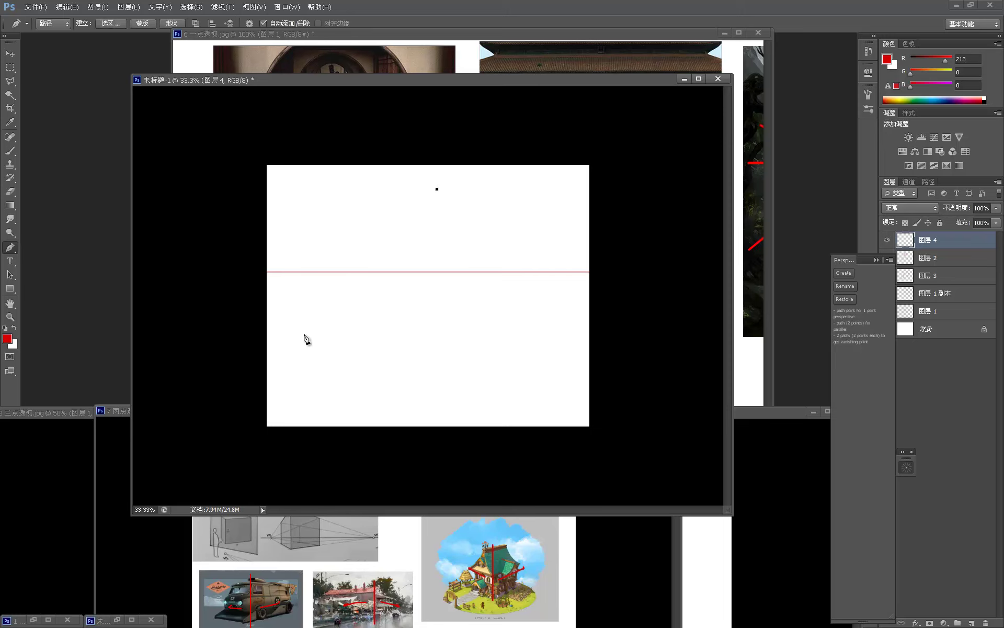
{"action": "left_click", "coordinate": [309, 354]}
{"action": "left_click", "coordinate": [844, 273]}
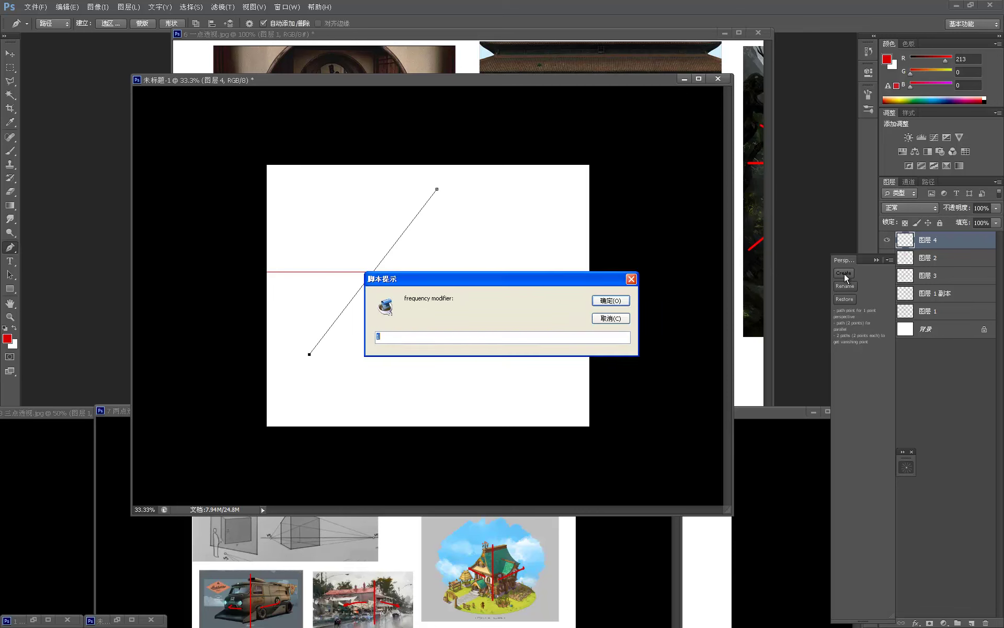
{"action": "left_click", "coordinate": [610, 301]}
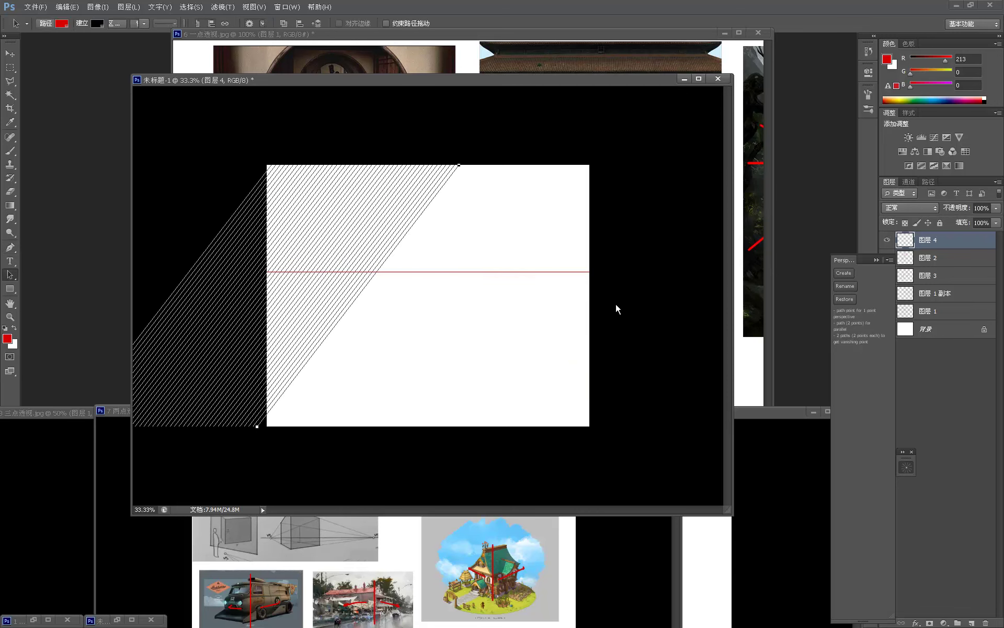
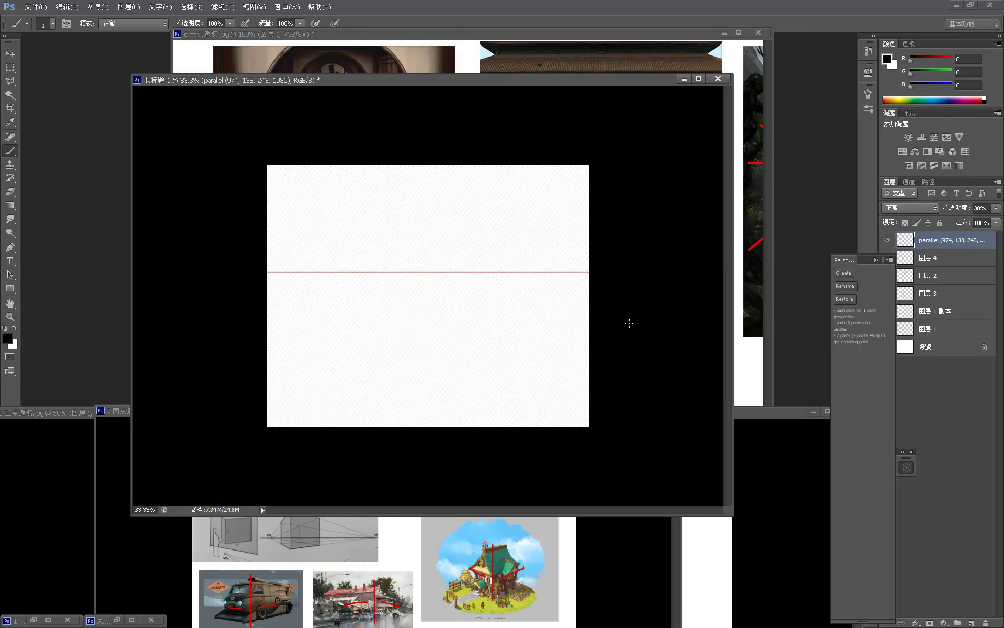
Place a single pen point above the horizon and try generating one-point perspective guides with the default frequency modifier and with 2
{"action": "left_click", "coordinate": [9, 247]}
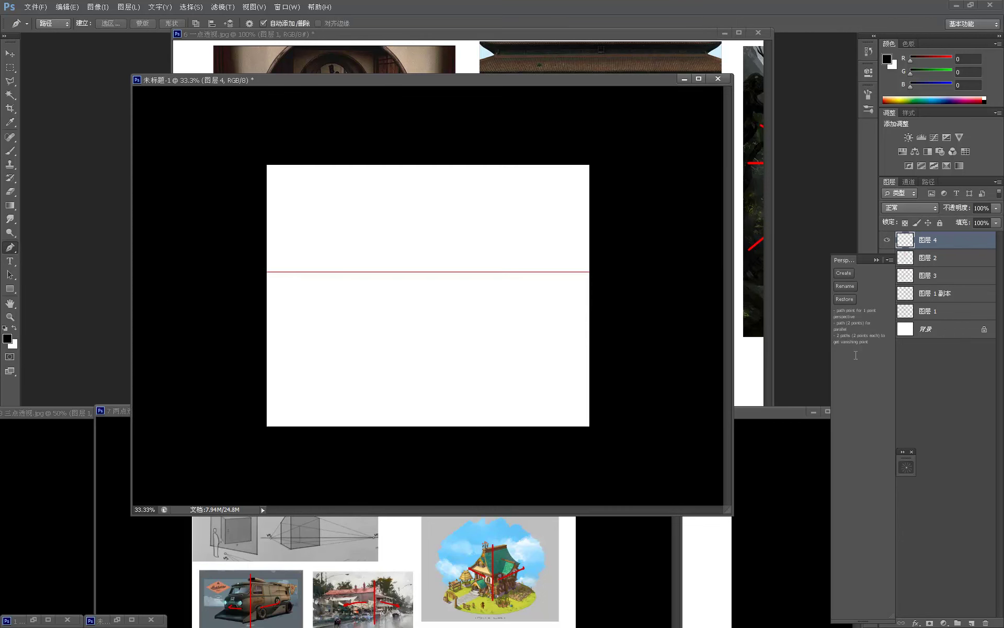
{"action": "left_click", "coordinate": [424, 194]}
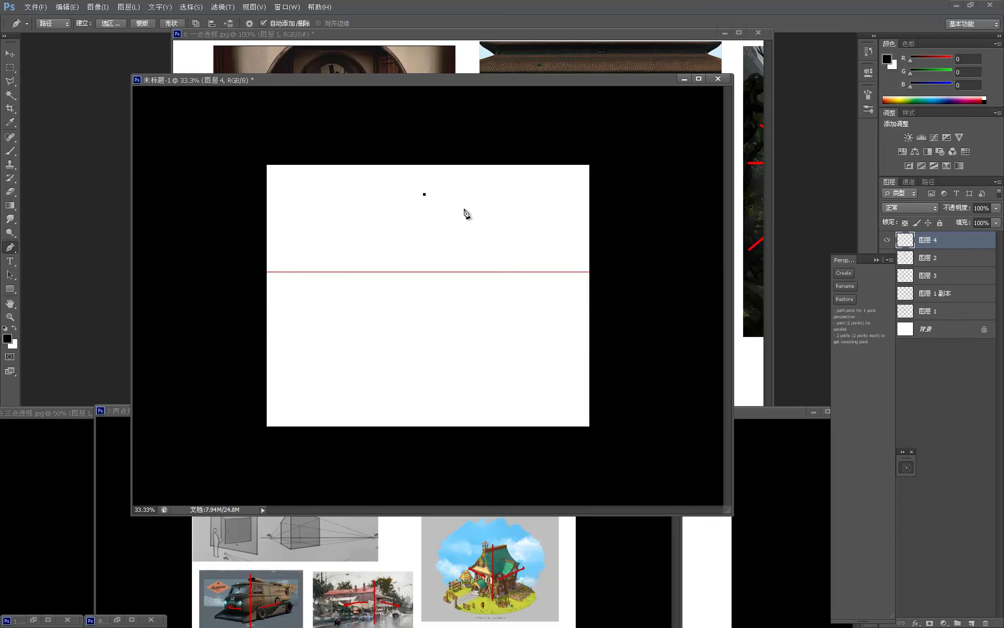
{"action": "left_click", "coordinate": [844, 273]}
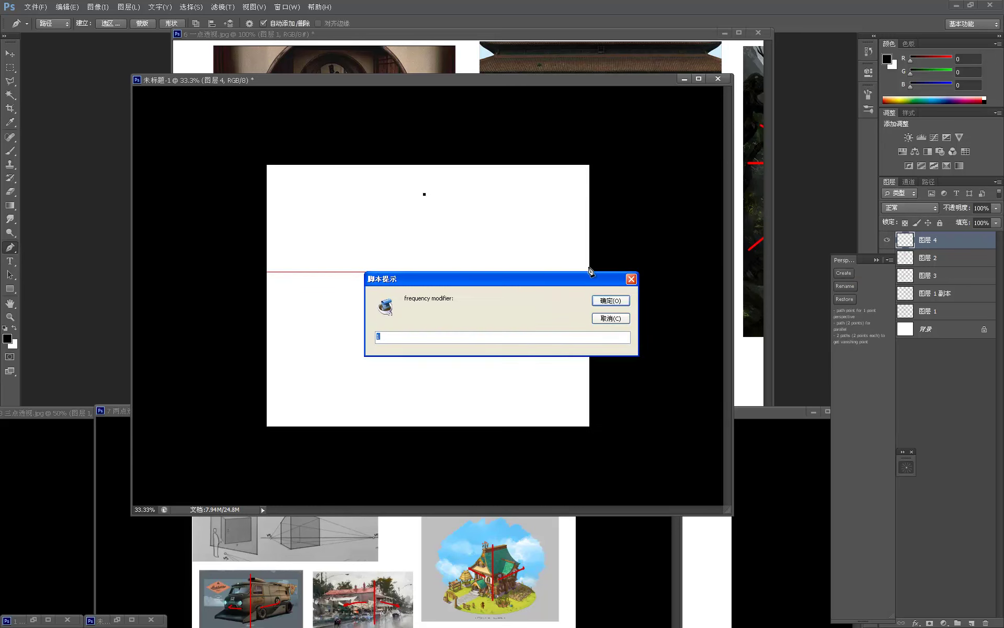
{"action": "left_click", "coordinate": [610, 301]}
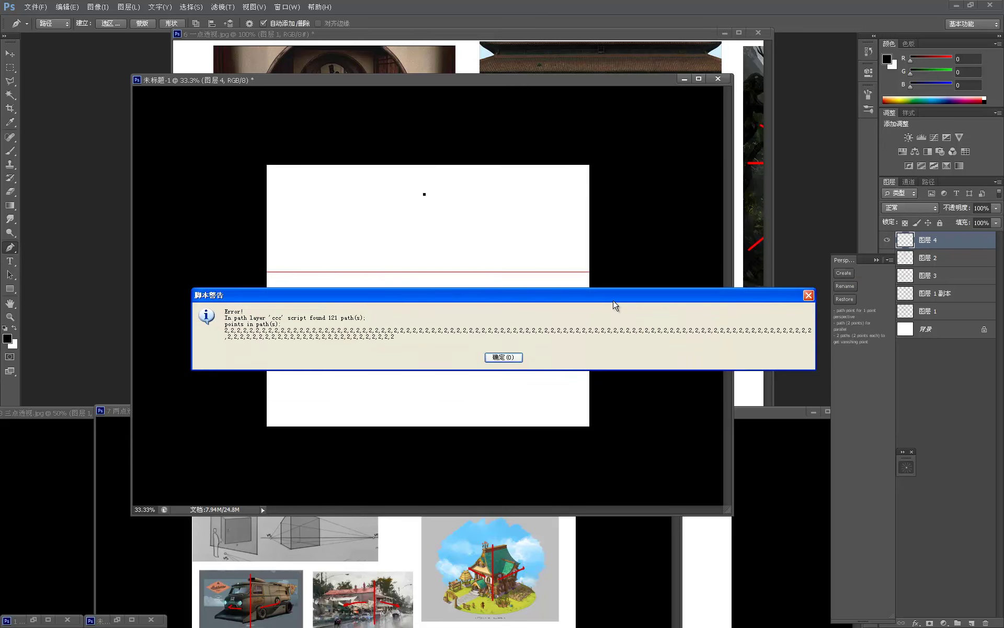
{"action": "left_click", "coordinate": [507, 361]}
{"action": "left_click", "coordinate": [844, 273]}
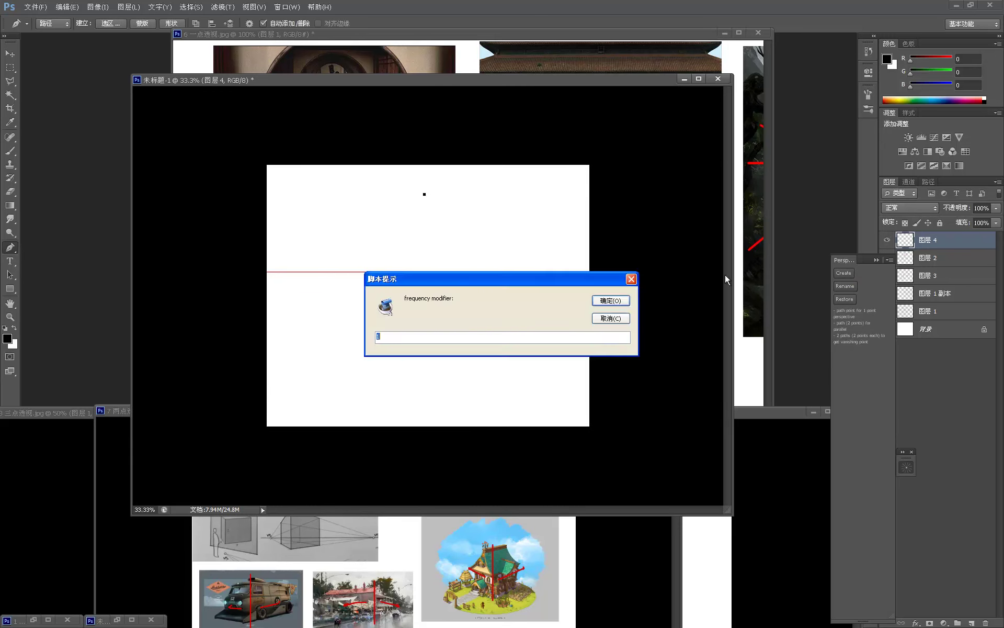
{"action": "left_click", "coordinate": [611, 301]}
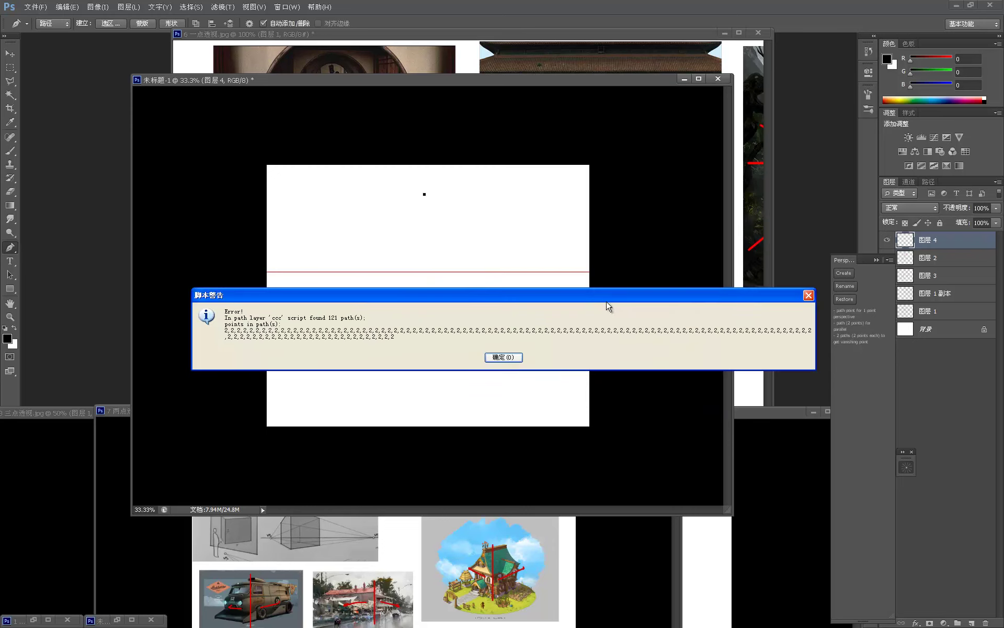
{"action": "left_click", "coordinate": [523, 357]}
{"action": "left_click", "coordinate": [843, 277]}
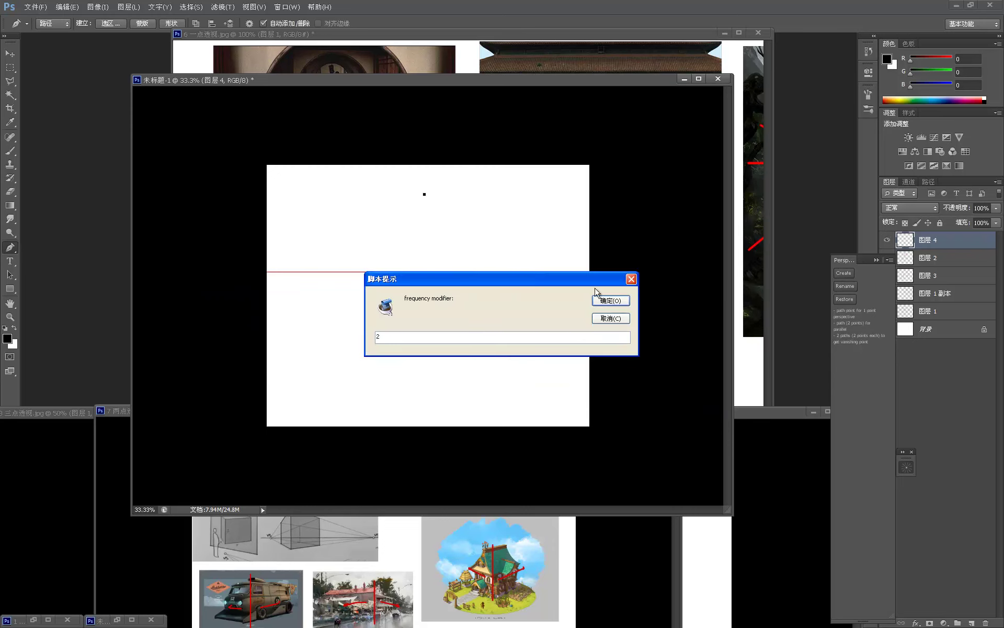
{"action": "left_click", "coordinate": [622, 302]}
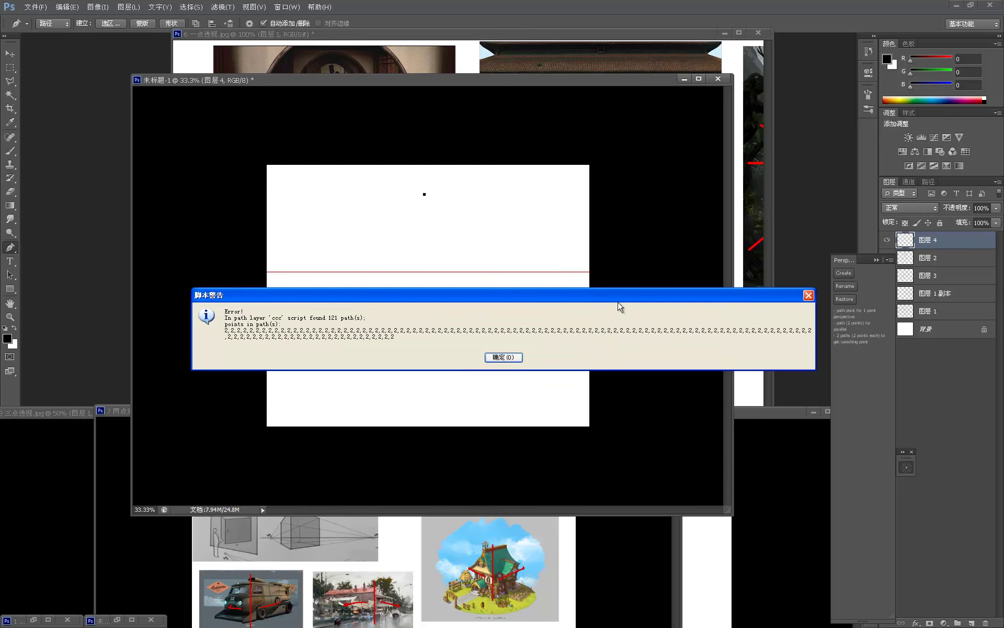
{"action": "left_click", "coordinate": [521, 357]}
Hide 图层 4, add a new layer and try generating the one-point guides with a frequency modifier of 5
{"action": "left_click", "coordinate": [887, 240]}
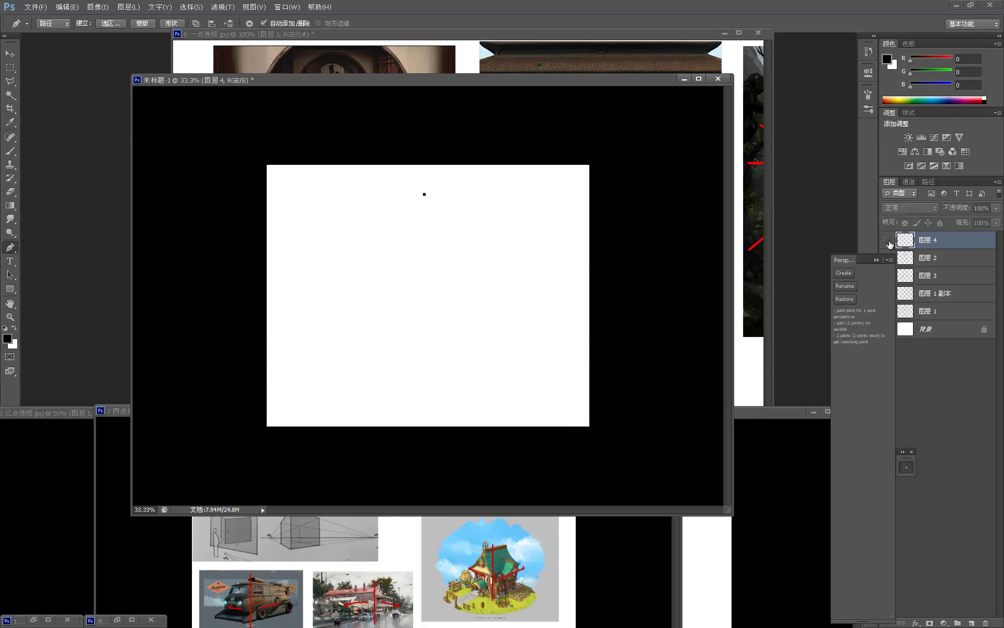
{"action": "left_click", "coordinate": [971, 622]}
{"action": "left_click", "coordinate": [843, 273]}
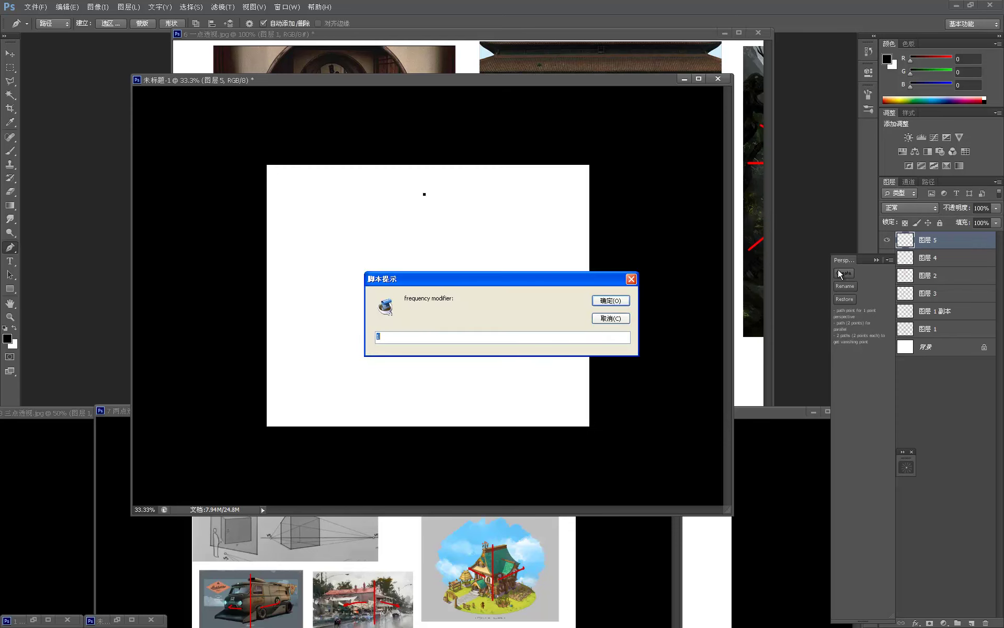
{"action": "type", "text": "5"}
{"action": "left_click", "coordinate": [619, 305]}
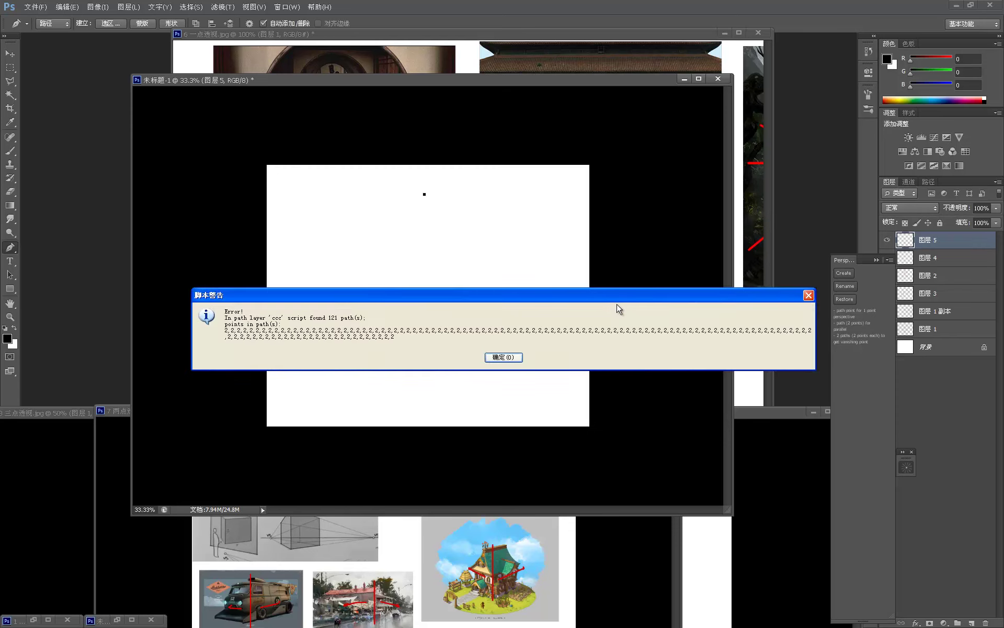
{"action": "left_click", "coordinate": [518, 359]}
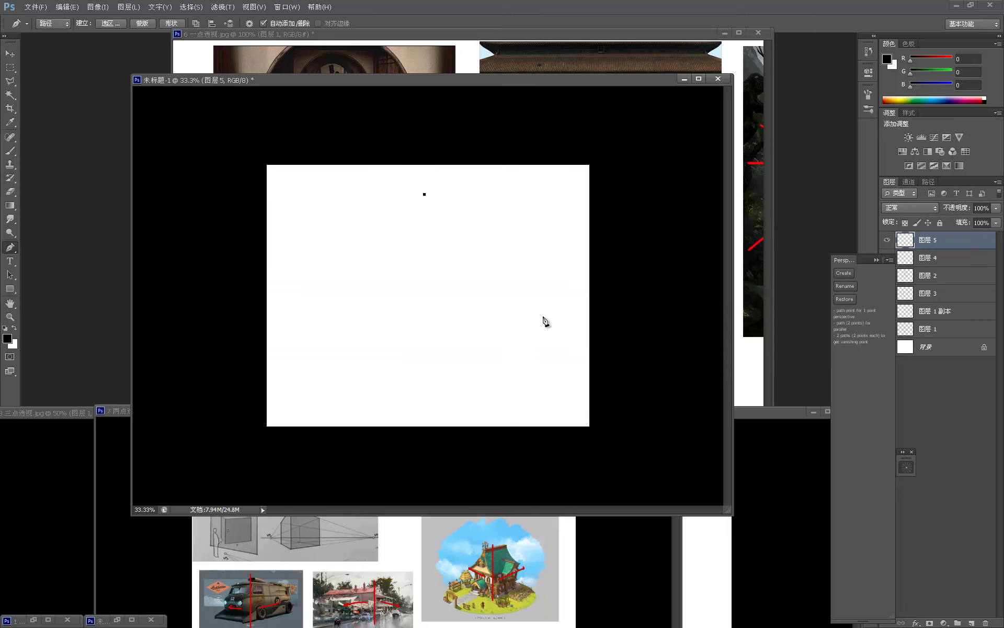
Collapse the Perspective panel and undo the newly added layers and the single pen point
{"action": "left_click", "coordinate": [877, 260]}
{"action": "left_click", "coordinate": [933, 331], "text": "shift"}
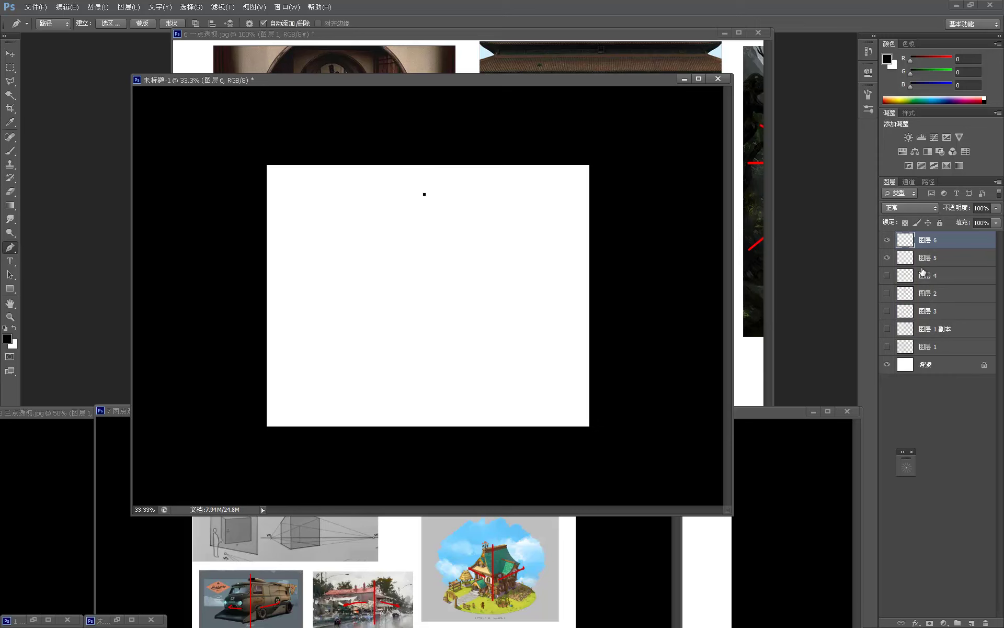
{"action": "key", "text": "ctrl+z"}
{"action": "key", "text": "ctrl+alt+z"}
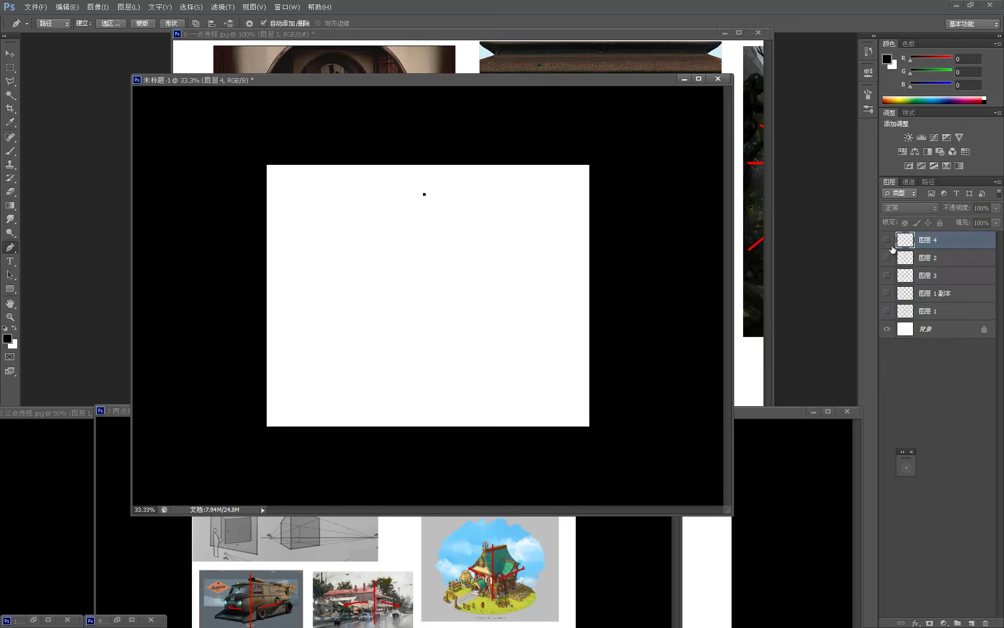
{"action": "key", "text": "ctrl+alt+z"}
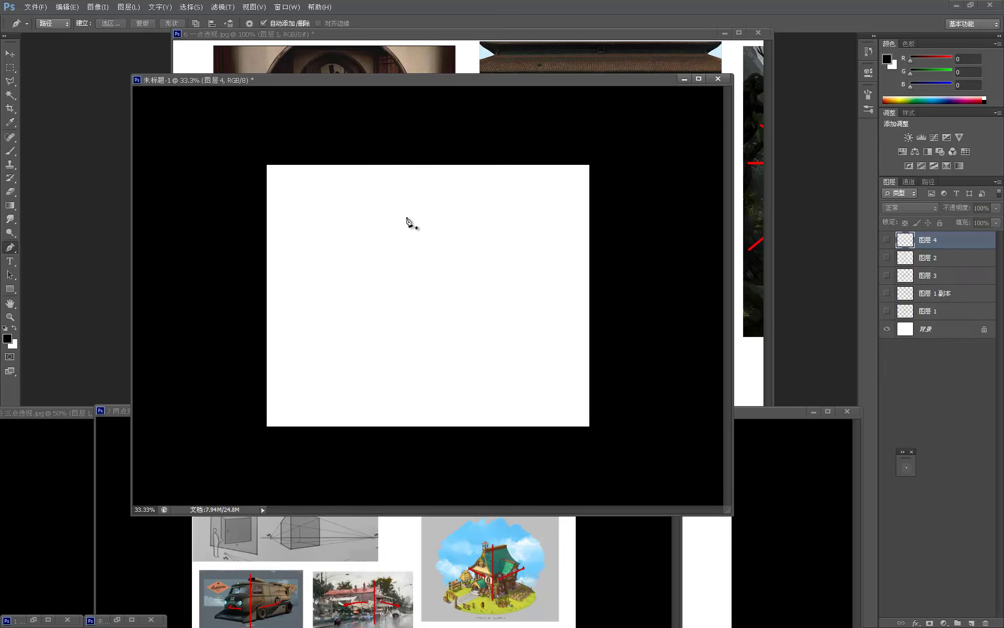
Add new layers above 图层 4 and brush a straight horizontal black horizon line across the full canvas
{"action": "left_click", "coordinate": [10, 151]}
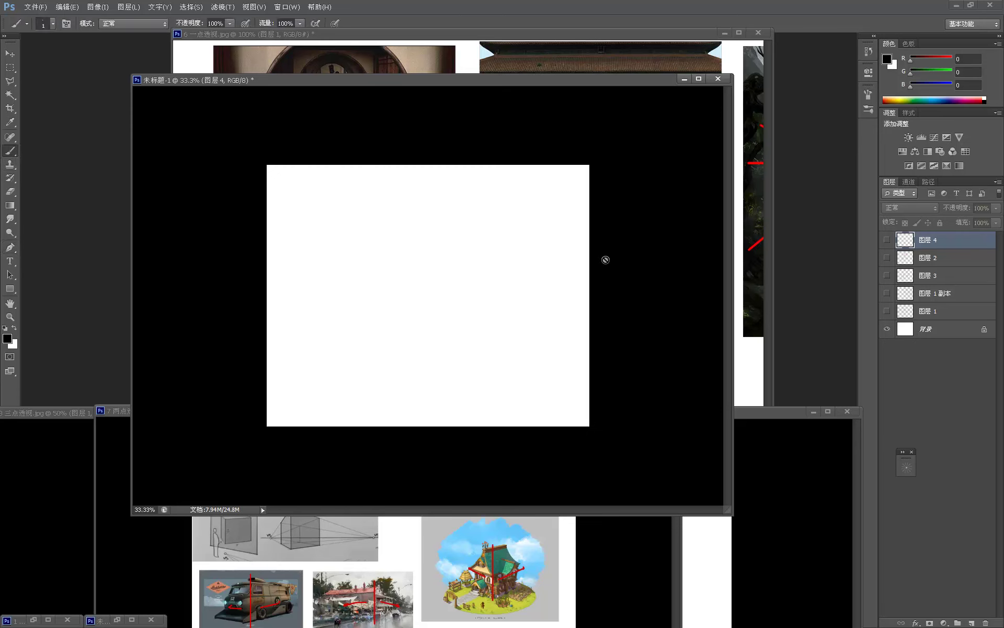
{"action": "left_click", "coordinate": [972, 623]}
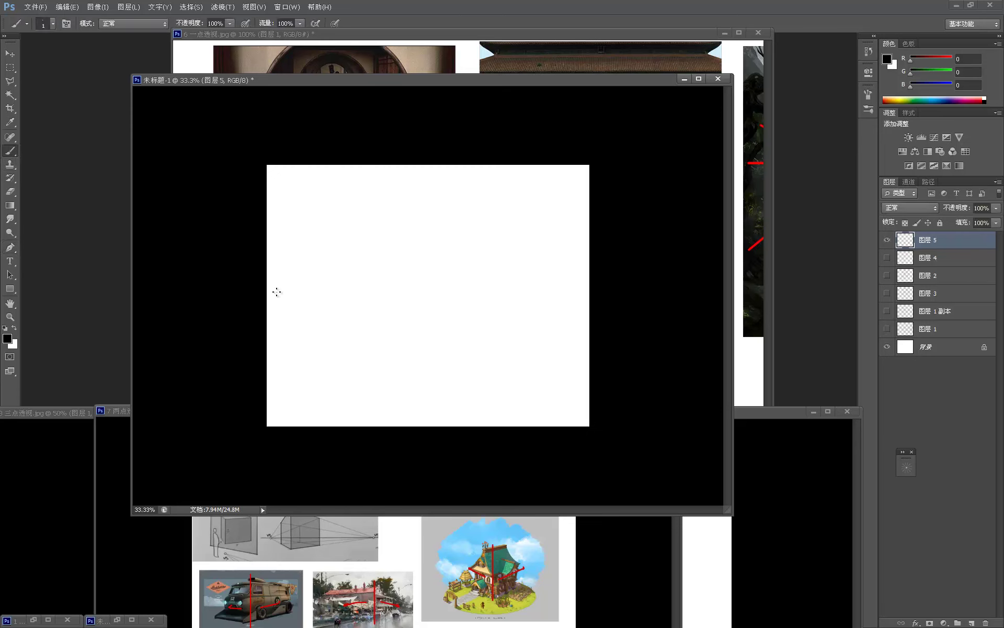
{"action": "left_click_drag", "start_coordinate": [262, 291], "coordinate": [617, 279], "text": "shift"}
{"action": "key", "text": "ctrl+z"}
{"action": "left_click", "coordinate": [972, 623]}
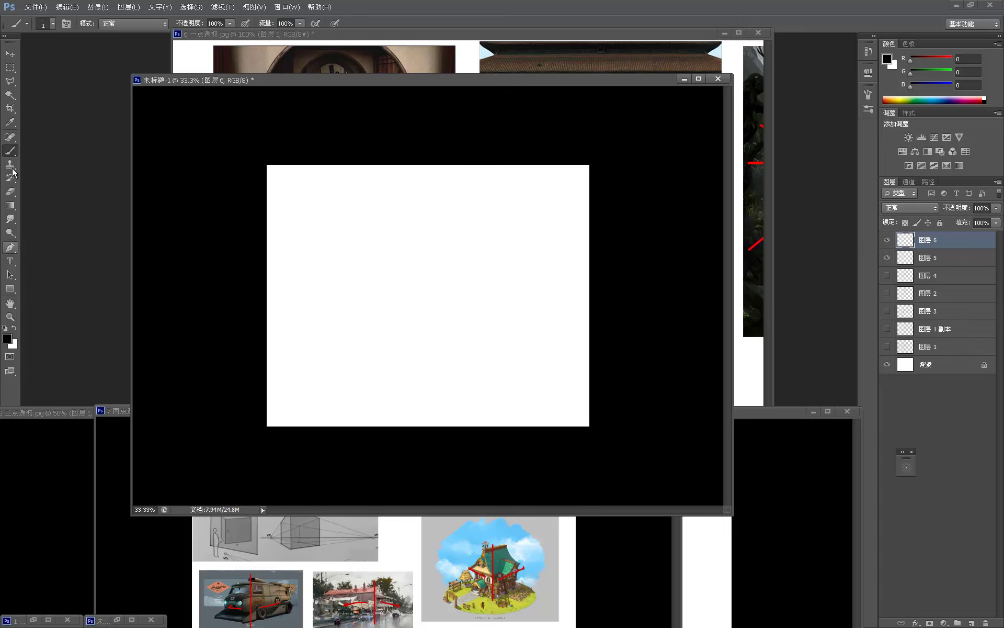
{"action": "left_click", "coordinate": [620, 273], "text": "shift"}
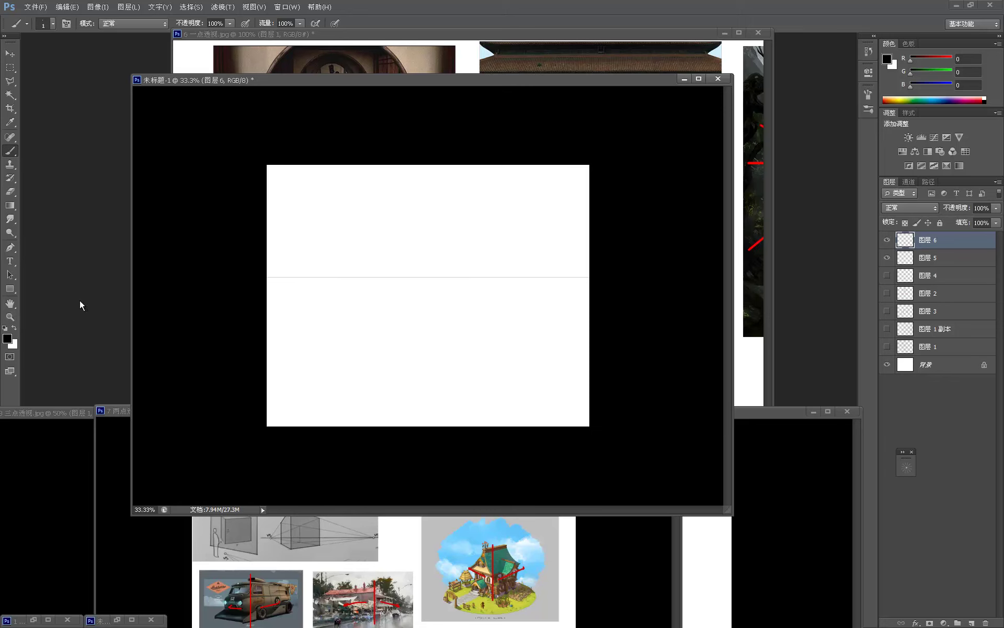
{"action": "left_click_drag", "start_coordinate": [261, 278], "coordinate": [569, 283]}
{"action": "left_click", "coordinate": [15, 328]}
{"action": "left_click", "coordinate": [15, 328]}
{"action": "left_click_drag", "start_coordinate": [267, 277], "coordinate": [571, 242], "text": "shift"}
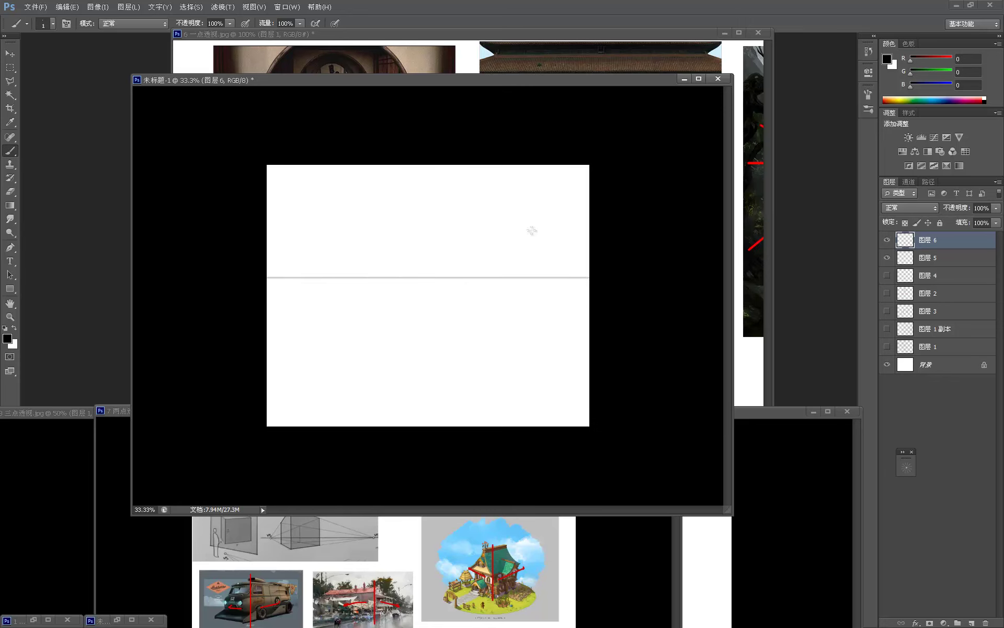
Place a pen point above the black horizon and try generating guides with Perspective tools at the default frequency modifier
{"action": "left_click", "coordinate": [10, 247]}
{"action": "left_click", "coordinate": [427, 180]}
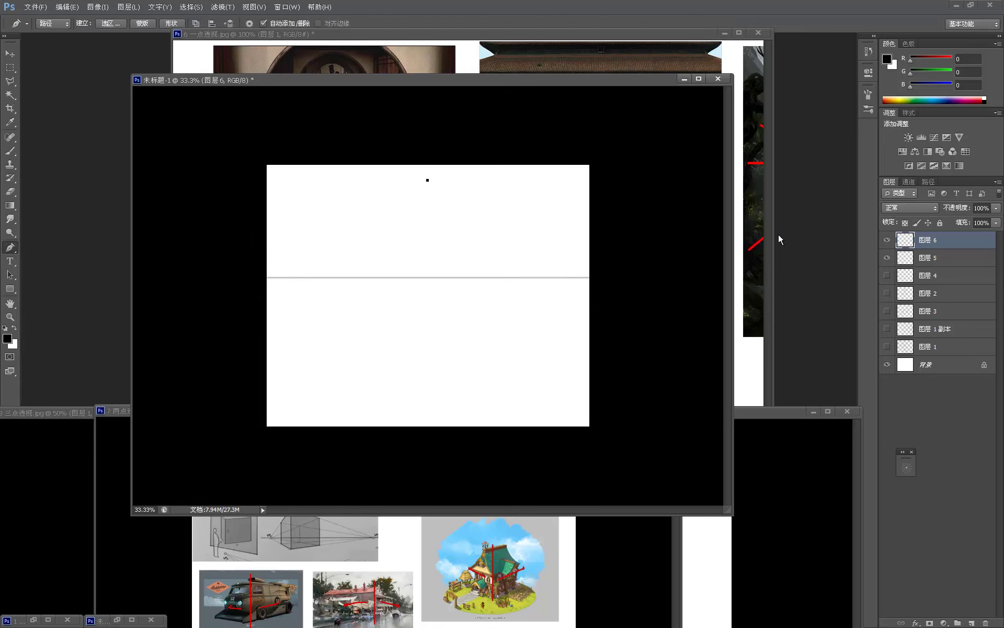
{"action": "left_click", "coordinate": [282, 6]}
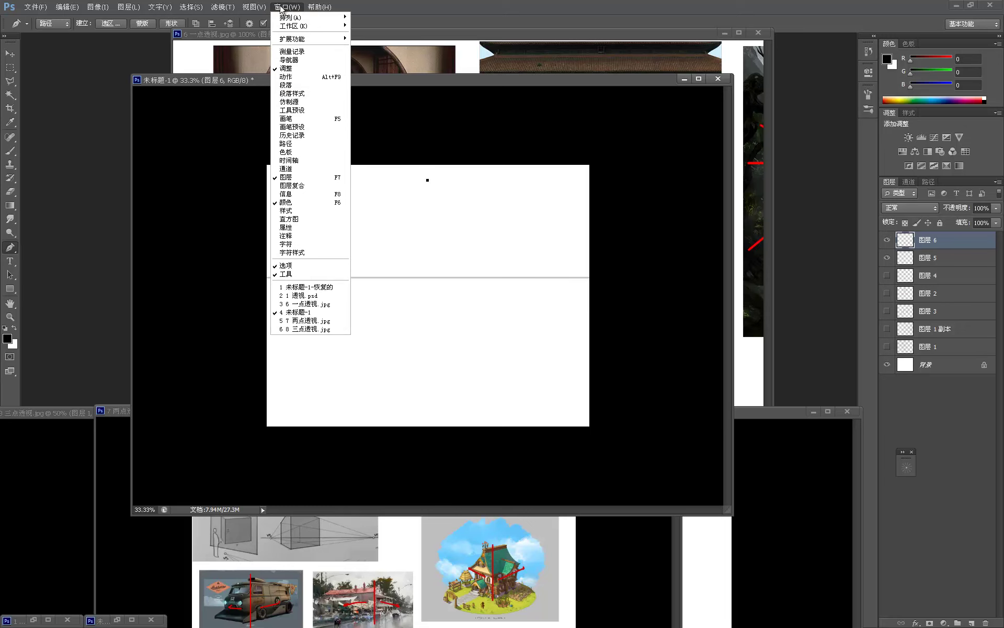
{"action": "mouse_move", "coordinate": [281, 41]}
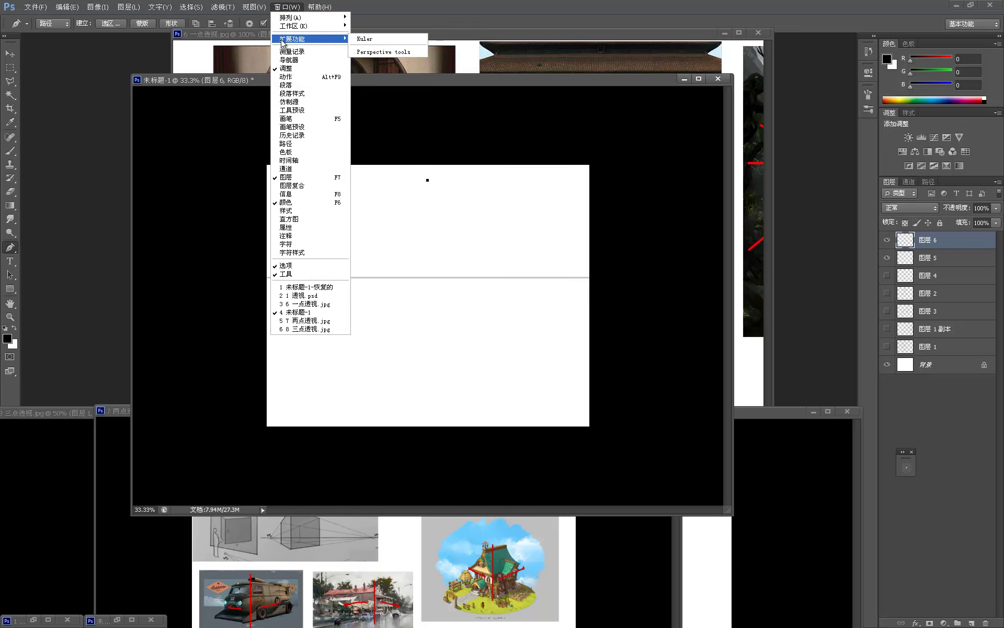
{"action": "left_click", "coordinate": [389, 51]}
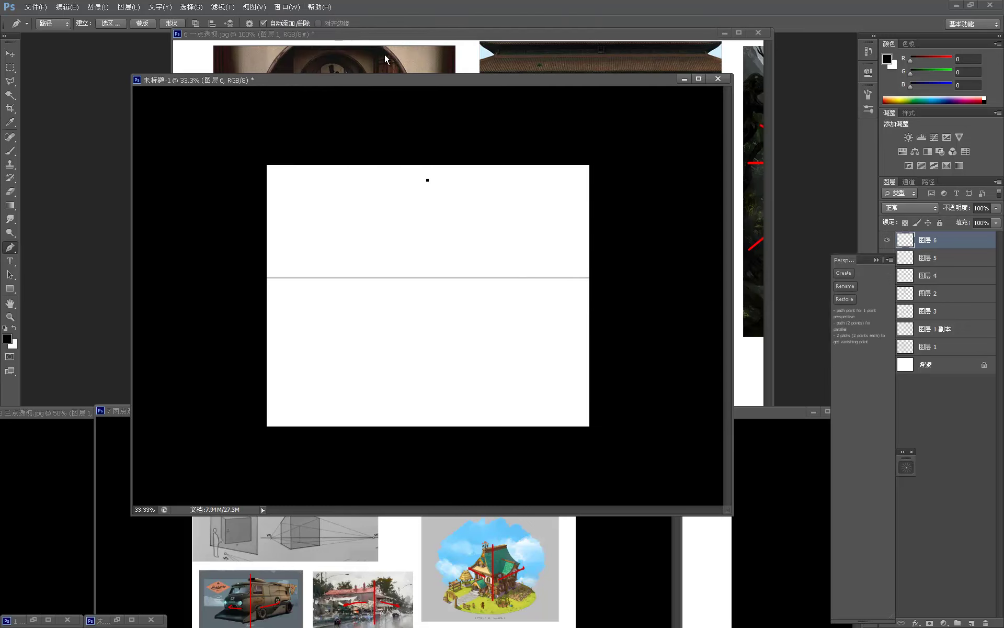
{"action": "left_click", "coordinate": [844, 273]}
{"action": "left_click", "coordinate": [611, 301]}
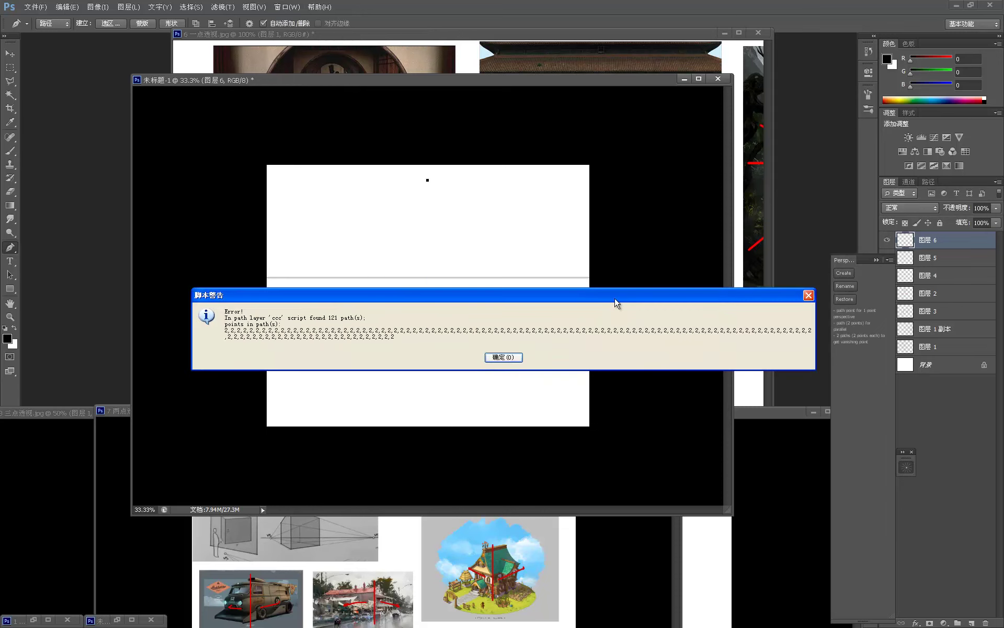
{"action": "left_click", "coordinate": [502, 359]}
{"action": "left_click", "coordinate": [502, 358]}
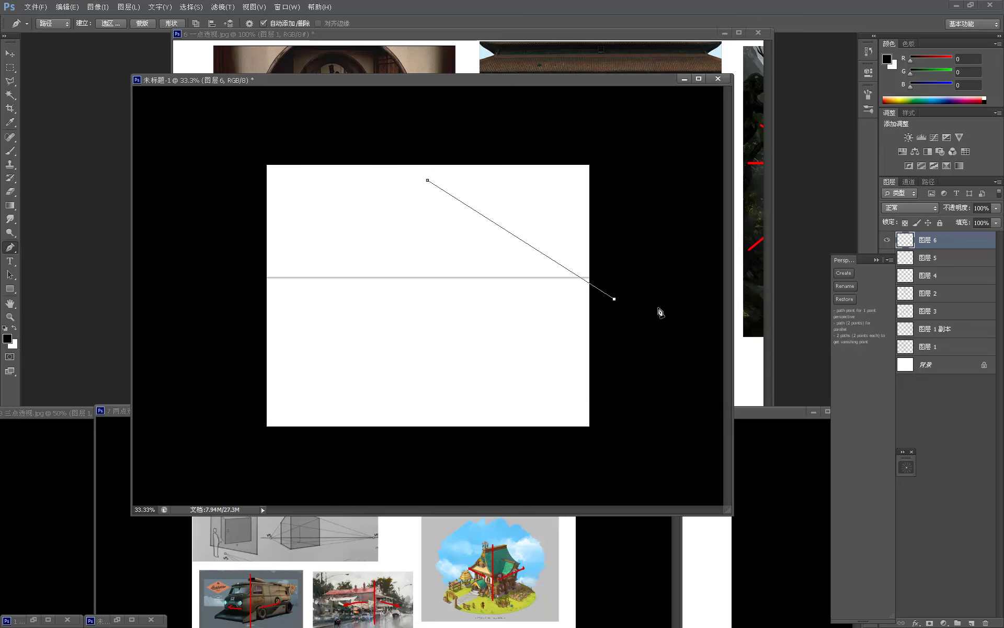
Close the 未标题-1 document without saving and create a blank document 6500 pixels wide and 1500 pixels high
{"action": "left_click", "coordinate": [718, 78]}
{"action": "left_click", "coordinate": [502, 236]}
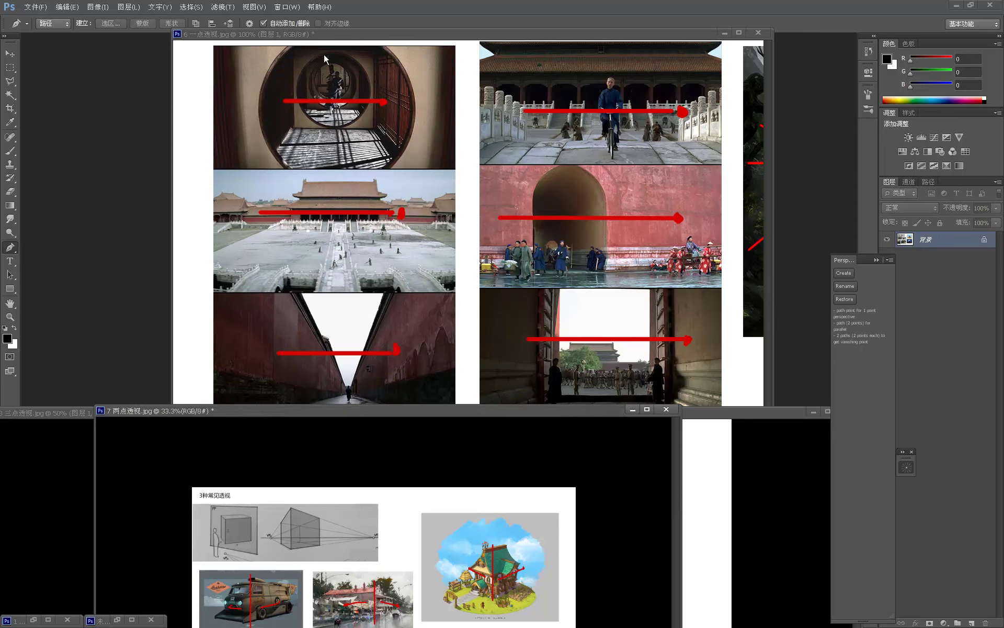
{"action": "left_click", "coordinate": [35, 7]}
{"action": "left_click", "coordinate": [33, 17]}
{"action": "left_click", "coordinate": [477, 225]}
{"action": "type", "text": "1500"}
{"action": "left_click_drag", "start_coordinate": [474, 212], "coordinate": [414, 213]}
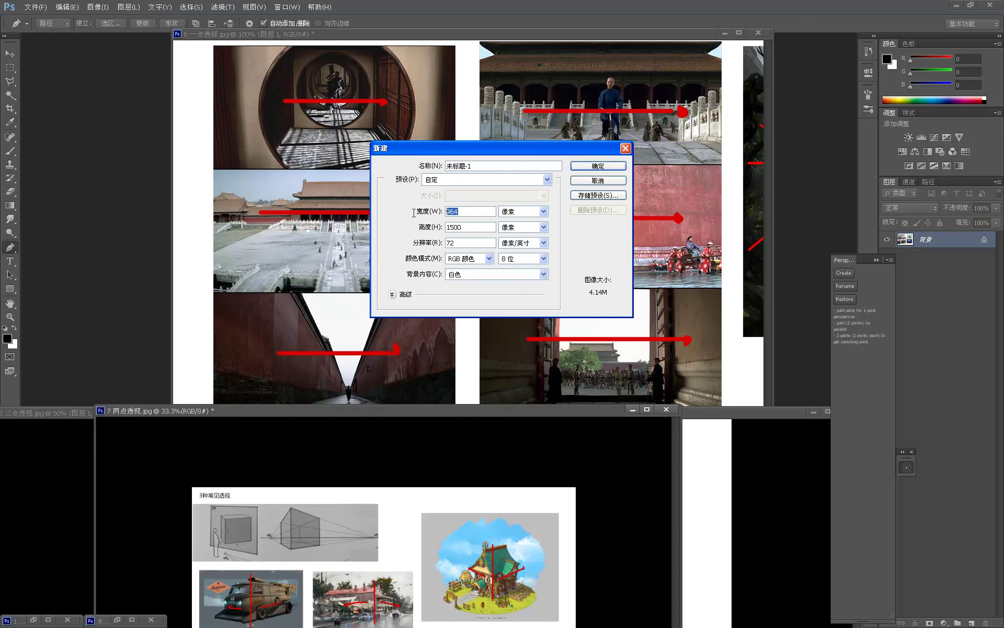
{"action": "type", "text": "6500"}
{"action": "key", "text": "Return"}
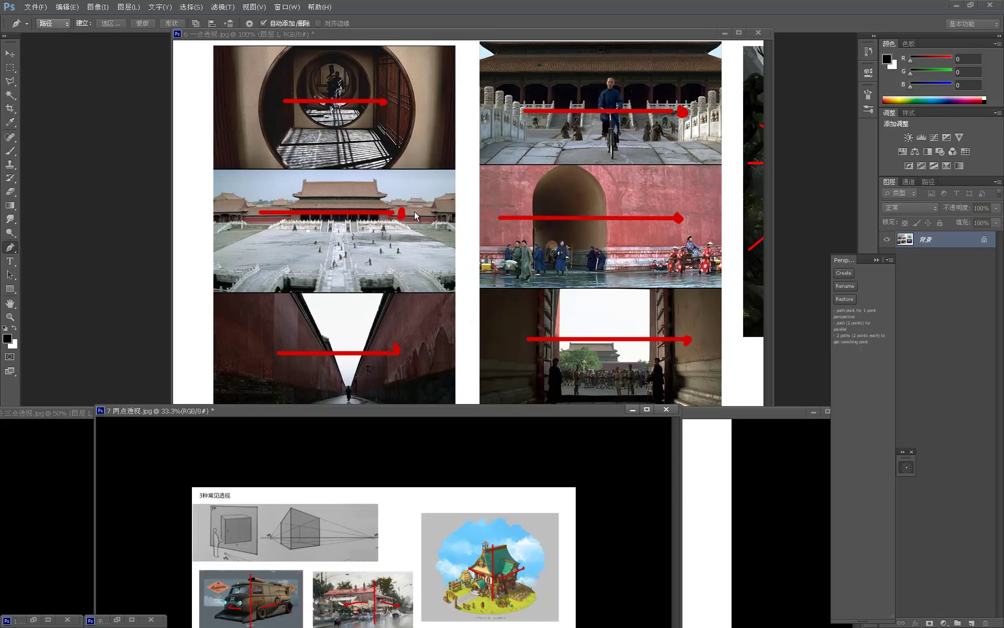
Crop the new canvas narrower on both sides and extend it above and below into a tall portrait format
{"action": "left_click_drag", "start_coordinate": [258, 425], "coordinate": [241, 90]}
{"action": "key", "text": "c"}
{"action": "left_click_drag", "start_coordinate": [766, 295], "coordinate": [607, 295]}
{"action": "left_click_drag", "start_coordinate": [484, 365], "coordinate": [482, 455], "text": "alt"}
{"action": "key", "text": "Return"}
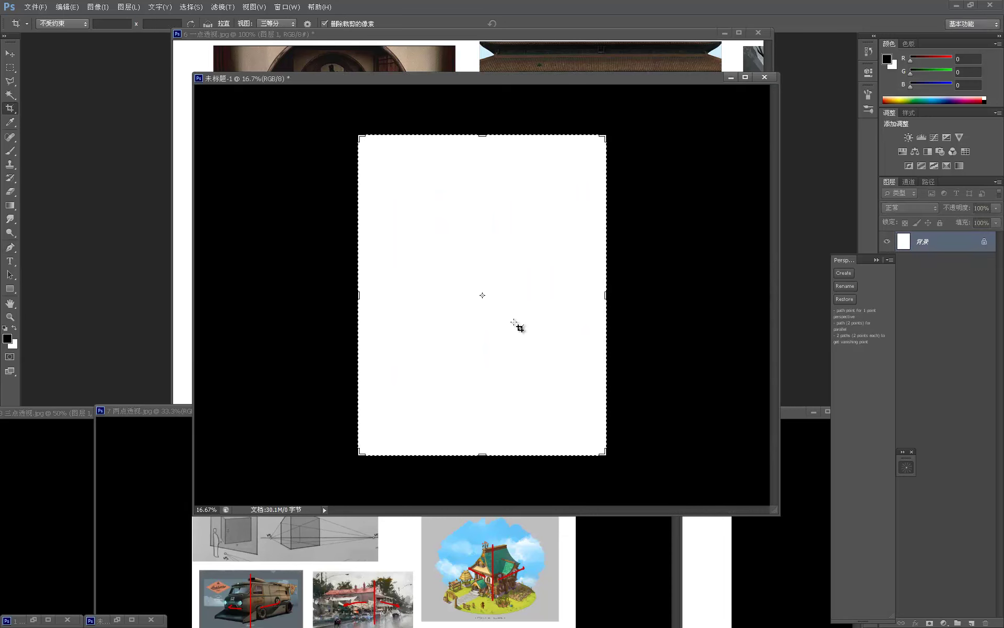
Paint a straight black horizon line across the canvas and generate one-point perspective guides from a pen point above it, using the default frequency modifier
{"action": "key", "text": "z"}
{"action": "left_click", "coordinate": [10, 151]}
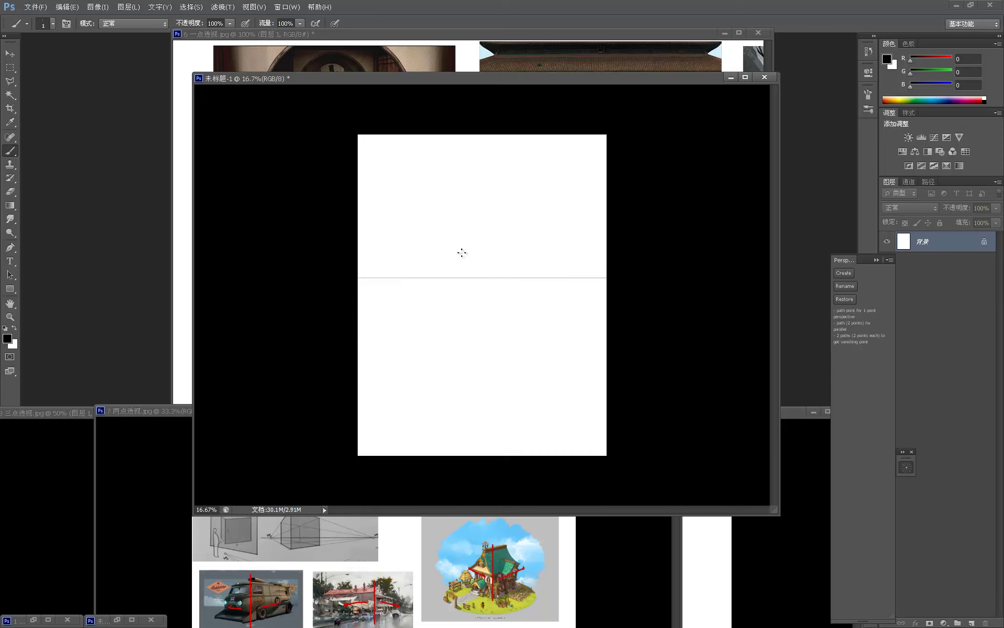
{"action": "left_click", "coordinate": [10, 247]}
{"action": "left_click", "coordinate": [482, 189]}
{"action": "left_click", "coordinate": [845, 272]}
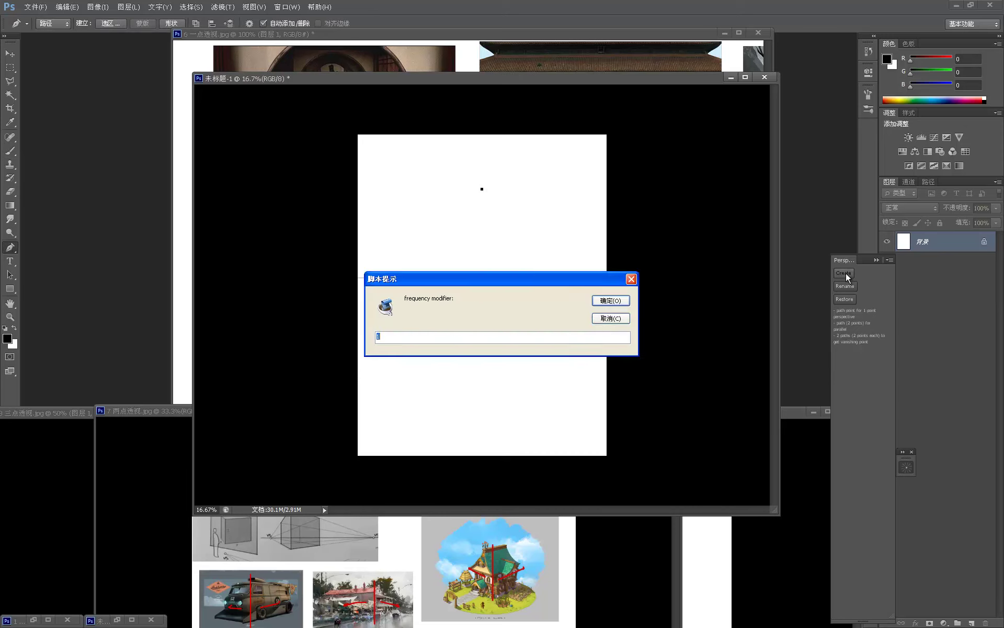
{"action": "left_click", "coordinate": [607, 301]}
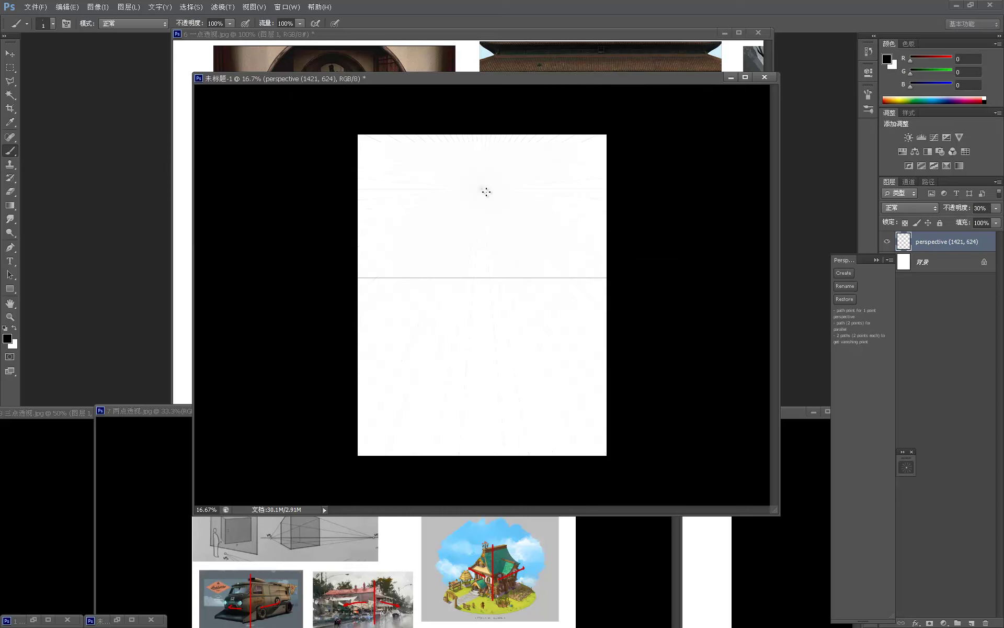
Set the perspective layer's opacity to 100% and place two copies with their vanishing points below the horizon, one on each side
{"action": "left_click_drag", "start_coordinate": [955, 212], "coordinate": [992, 211]}
{"action": "key", "text": "z"}
{"action": "left_click", "coordinate": [508, 268]}
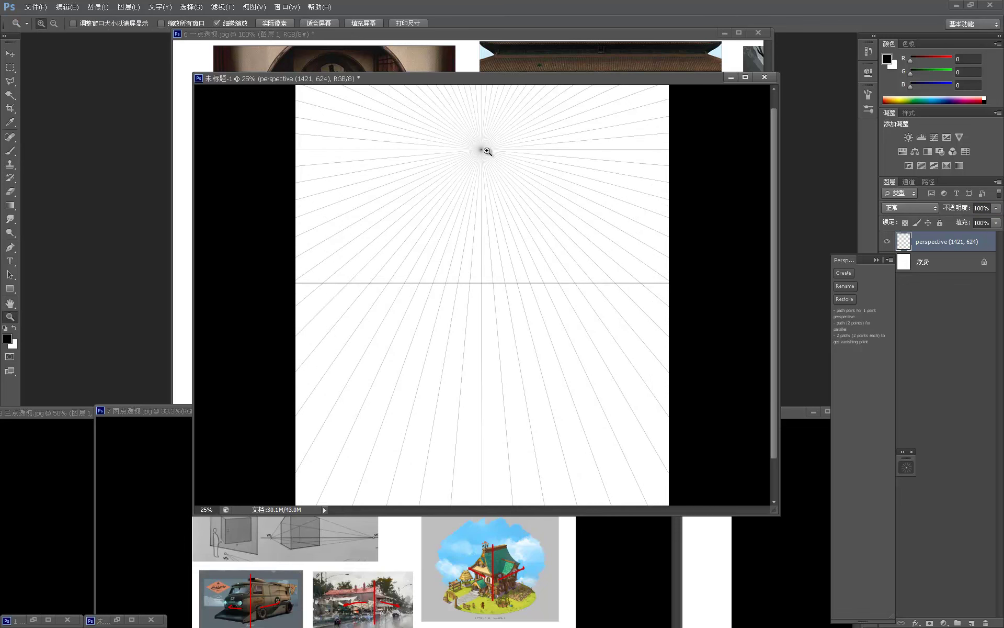
{"action": "key", "text": "v"}
{"action": "left_click_drag", "start_coordinate": [478, 150], "coordinate": [610, 359], "text": "alt"}
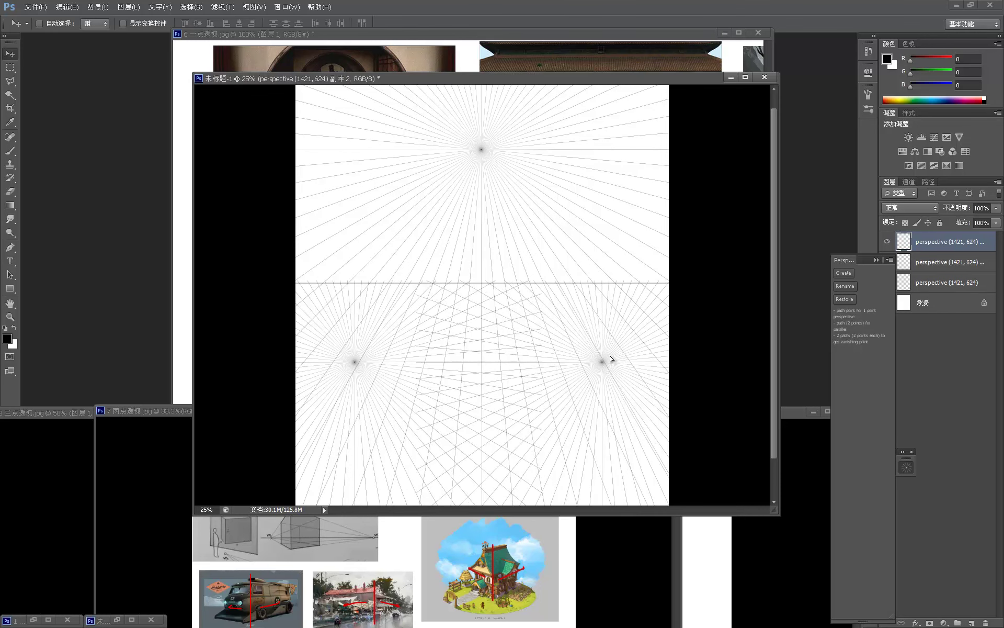
Display the document in full-screen mode, enlarged around the horizon line and the two lower vanishing points
{"action": "left_click", "coordinate": [538, 341], "text": "ctrl"}
{"action": "key", "text": "f"}
{"action": "mouse_move", "coordinate": [518, 352]}
{"action": "left_mouse_down"}
{"action": "mouse_move", "coordinate": [428, 391]}
{"action": "mouse_move", "coordinate": [425, 404]}
{"action": "left_mouse_up"}
{"action": "key", "text": "l"}
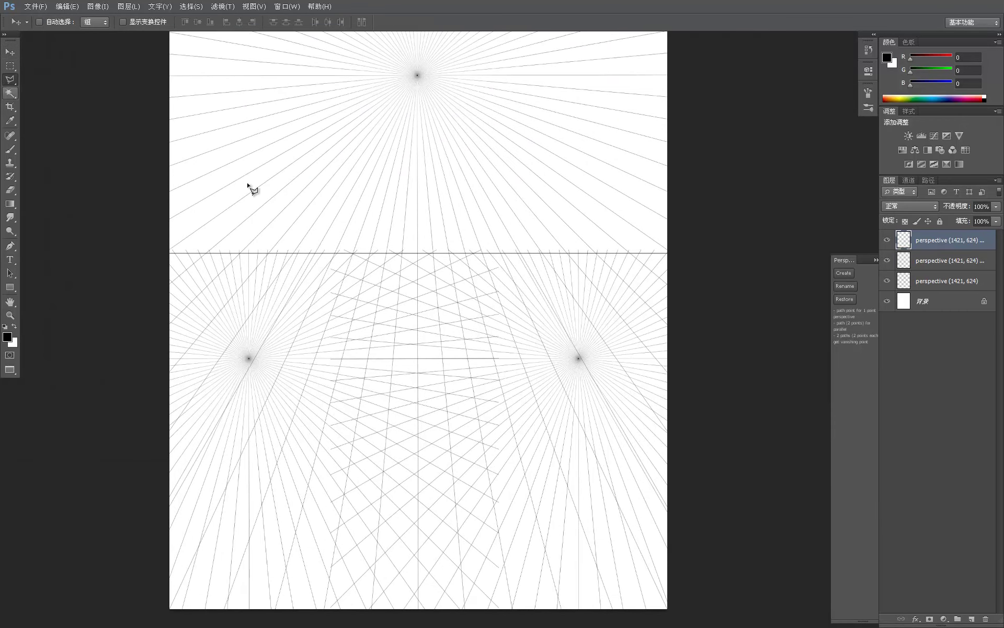
{"action": "left_click", "coordinate": [358, 297]}
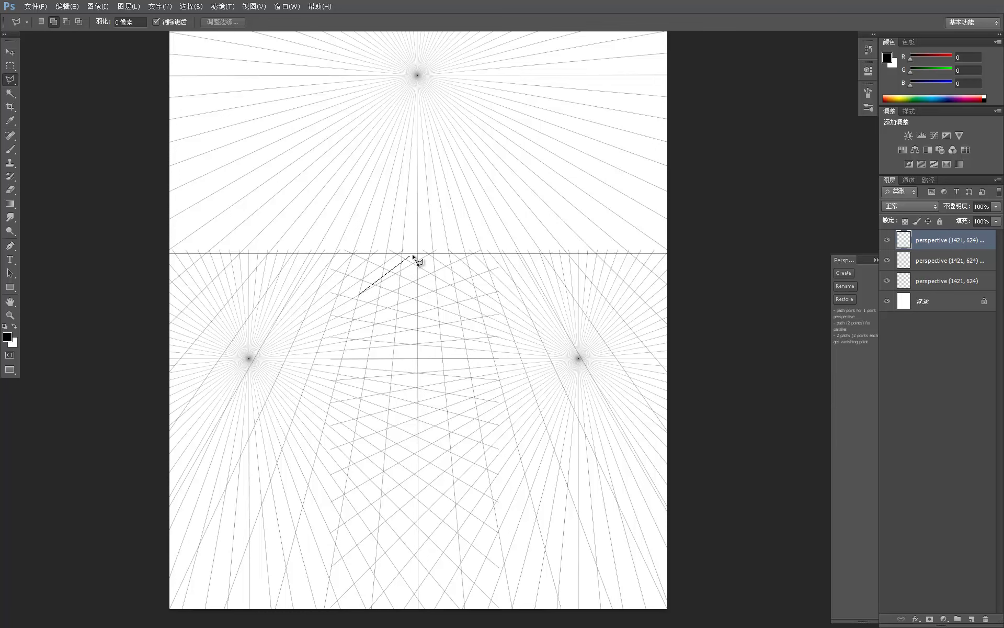
{"action": "key", "text": "Escape"}
Outline a six-sided box silhouette just below the horizon with the Polygonal Lasso, following the converging perspective lines
{"action": "key", "text": "z"}
{"action": "left_click", "coordinate": [418, 293]}
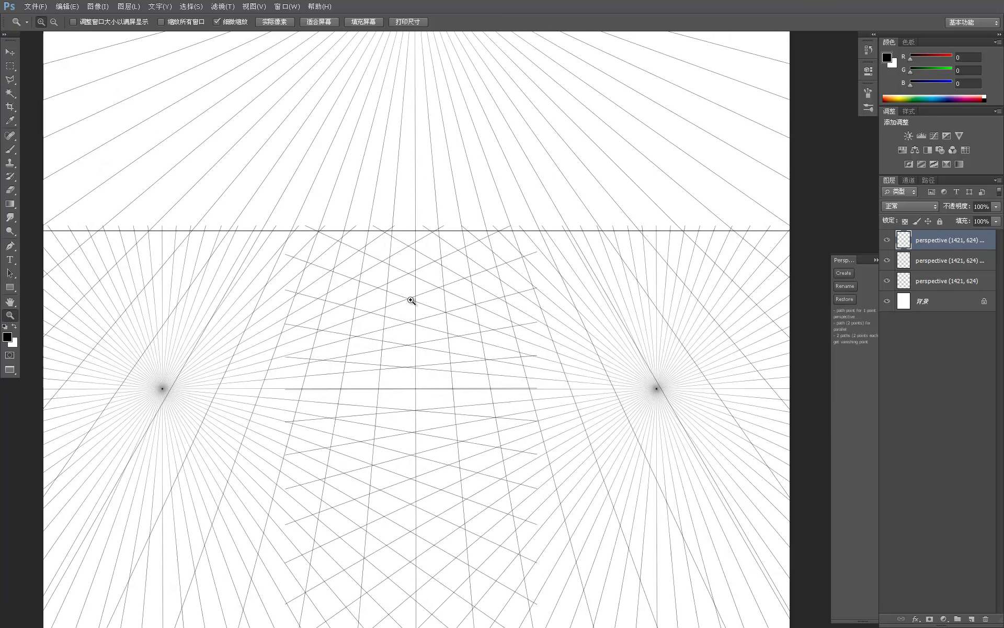
{"action": "left_click", "coordinate": [10, 79]}
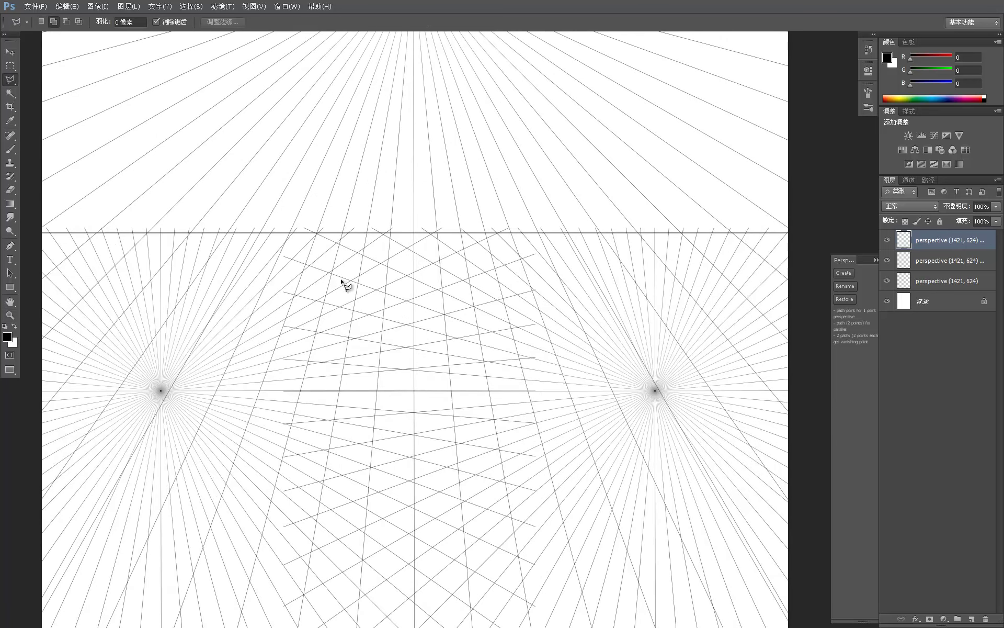
{"action": "left_click", "coordinate": [326, 295]}
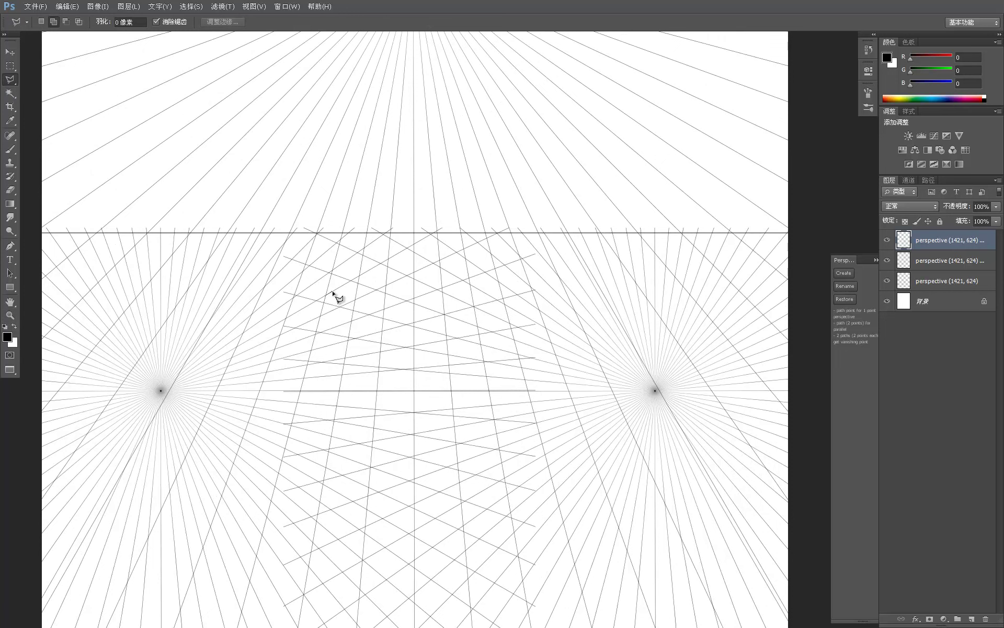
{"action": "left_click", "coordinate": [407, 248]}
{"action": "left_click", "coordinate": [471, 284]}
{"action": "left_click", "coordinate": [497, 434]}
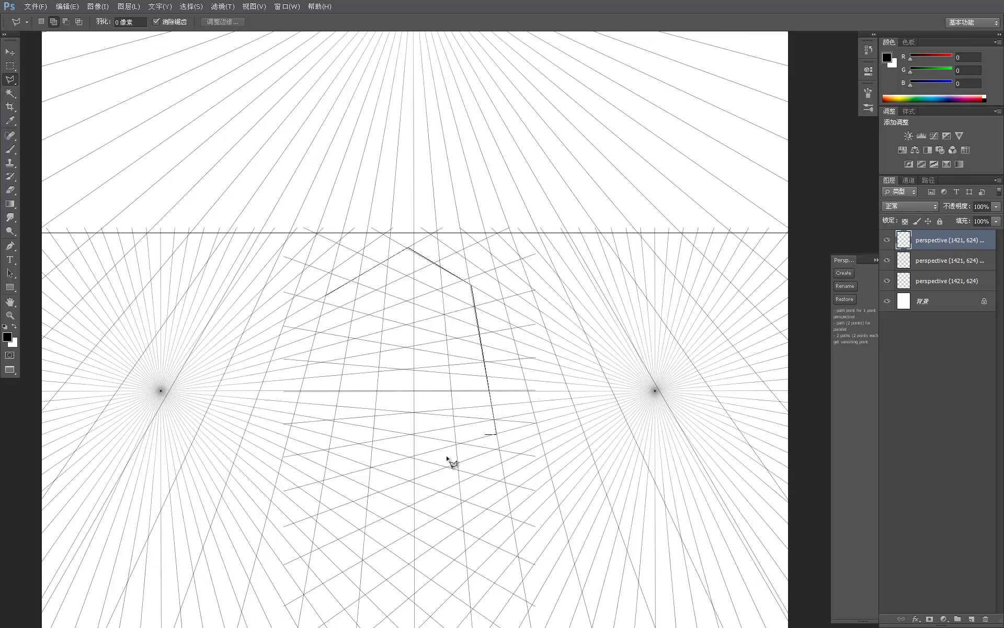
{"action": "left_click", "coordinate": [411, 457]}
{"action": "left_click", "coordinate": [292, 424]}
{"action": "left_click", "coordinate": [324, 297]}
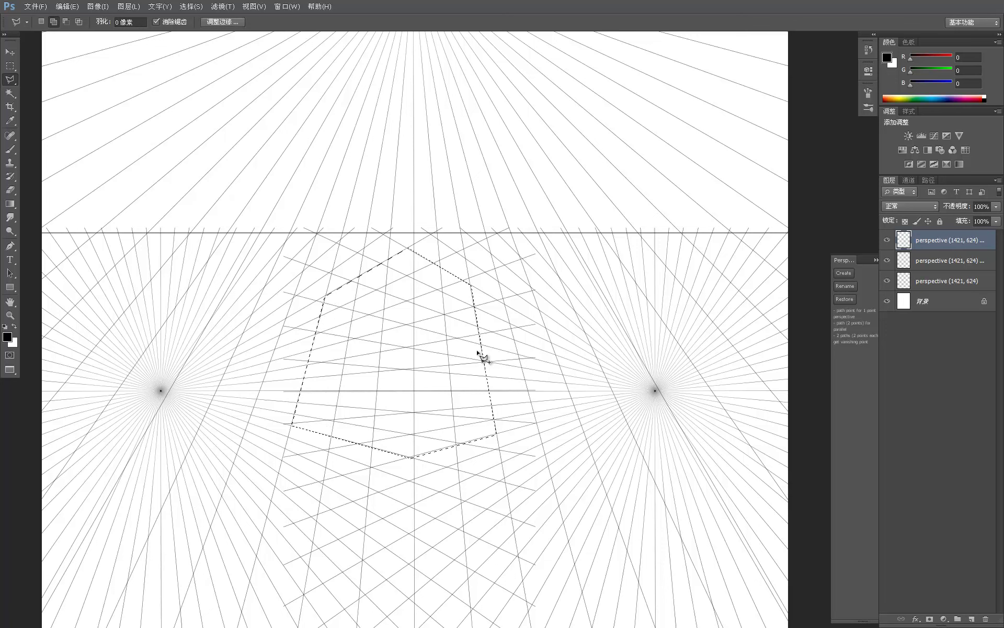
Fill the box silhouette with black on a new layer, clear the selection, and set the layer's opacity to 60%
{"action": "key", "text": "b"}
{"action": "left_click", "coordinate": [972, 619]}
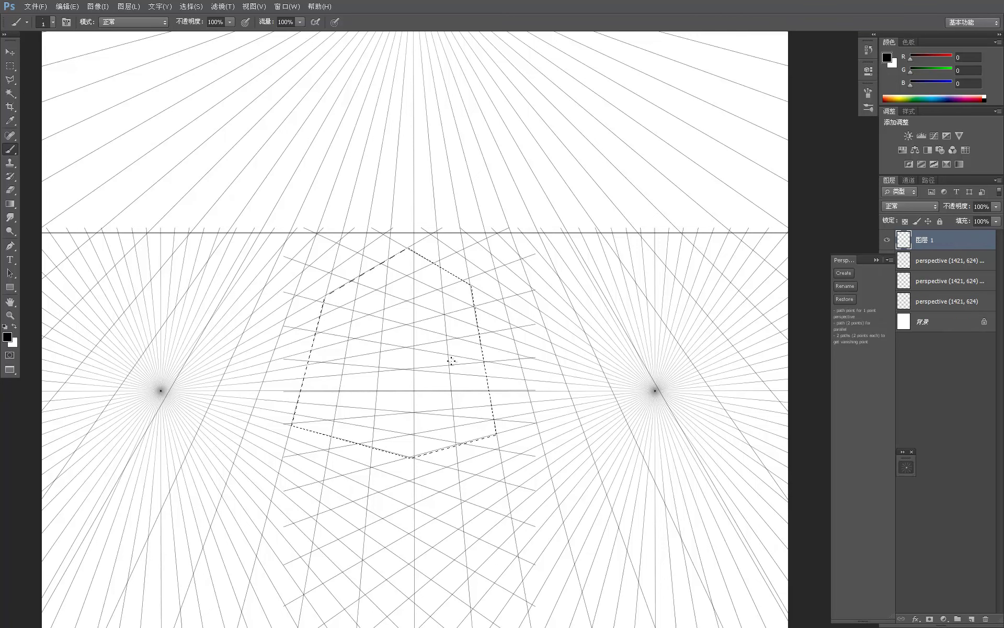
{"action": "key", "text": "ctrl+Delete"}
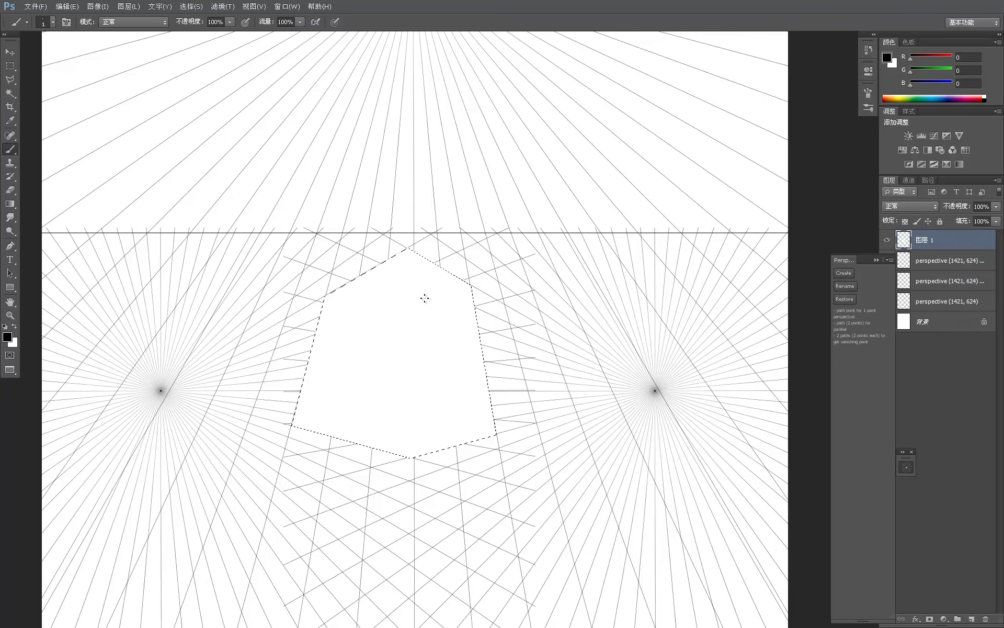
{"action": "key", "text": "x"}
{"action": "key", "text": "ctrl+Delete"}
{"action": "key", "text": "m"}
{"action": "key", "text": "ctrl+d"}
{"action": "left_click_drag", "start_coordinate": [958, 208], "coordinate": [939, 212]}
Select a narrow four-sided face along the guides beneath the box's lowest corner and fill it with black
{"action": "left_click_drag", "start_coordinate": [561, 231], "coordinate": [498, 218]}
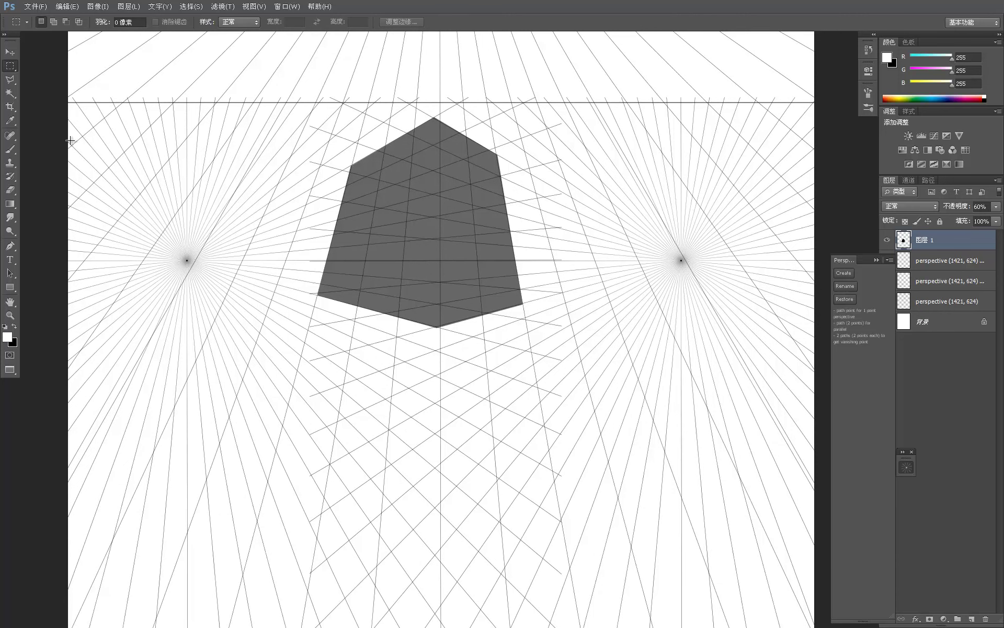
{"action": "left_click", "coordinate": [10, 79]}
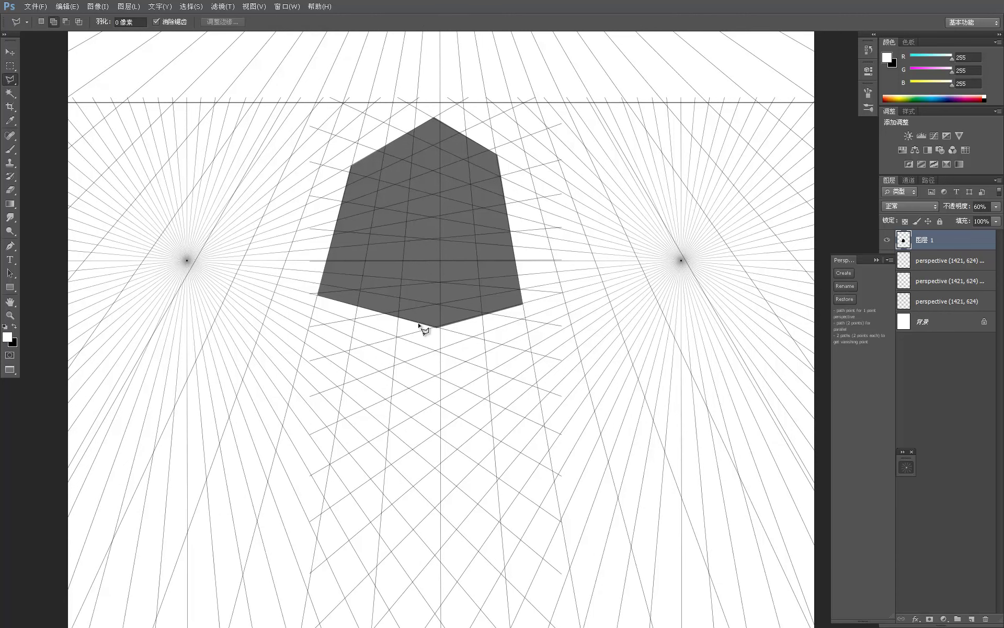
{"action": "left_click", "coordinate": [437, 350]}
{"action": "left_click", "coordinate": [441, 352]}
{"action": "left_click", "coordinate": [442, 470]}
{"action": "left_click", "coordinate": [388, 430]}
{"action": "left_click", "coordinate": [397, 335]}
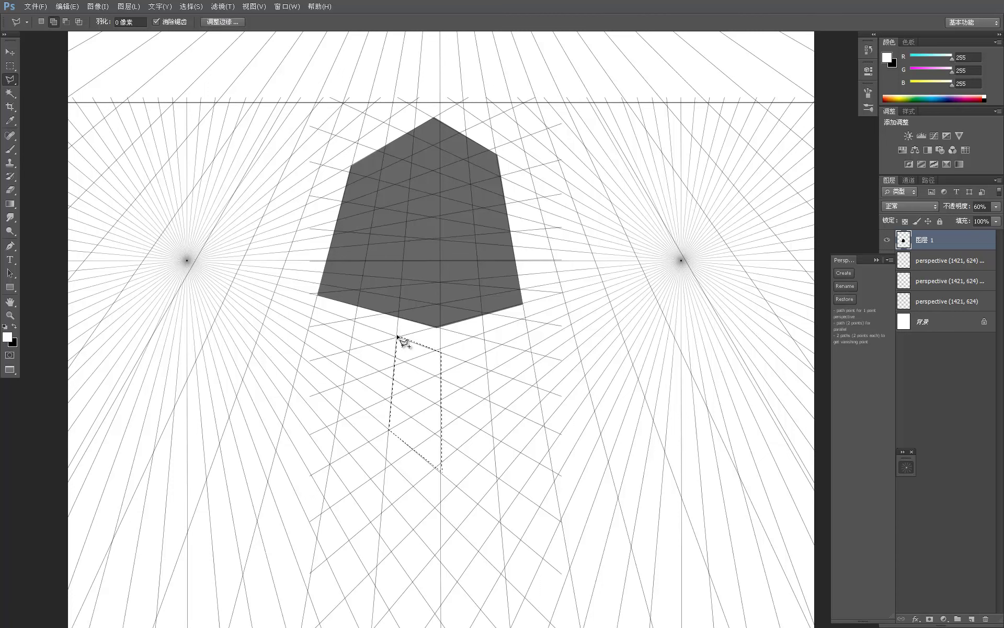
{"action": "key", "text": "ctrl+Delete"}
{"action": "key", "text": "m"}
Select the adjoining face and top of the lower block up to the box's bottom corner, fill it with black, and deselect
{"action": "key", "text": "l"}
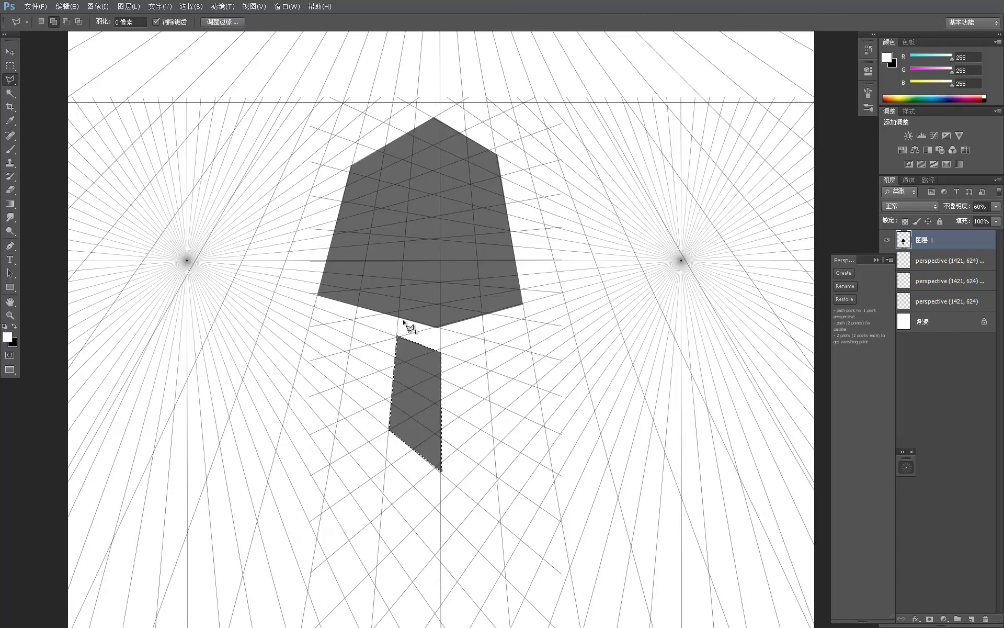
{"action": "left_click", "coordinate": [438, 327]}
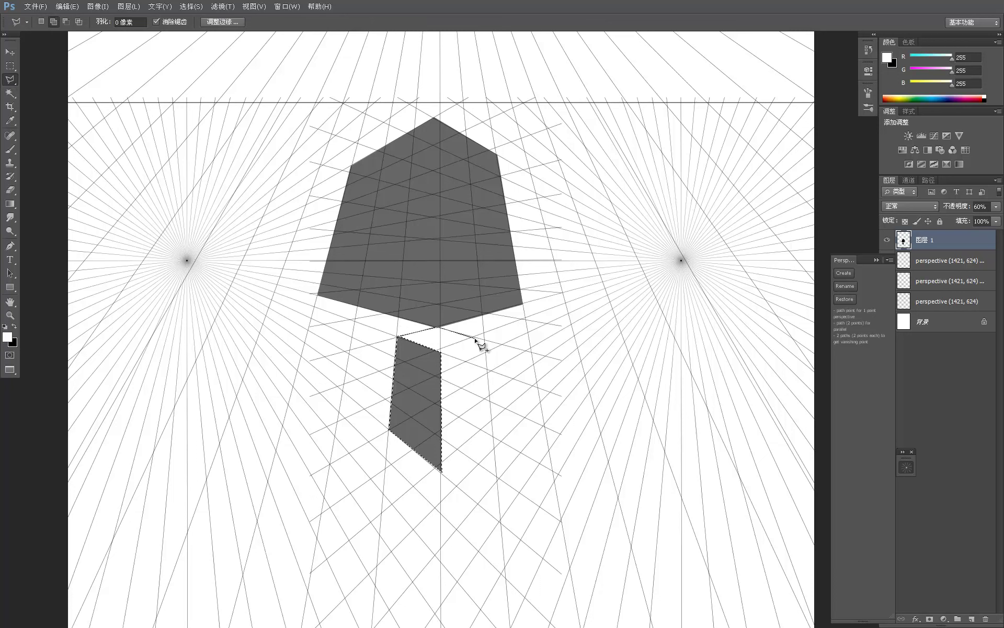
{"action": "left_click", "coordinate": [475, 336]}
{"action": "left_click", "coordinate": [491, 419]}
{"action": "left_click", "coordinate": [442, 470]}
{"action": "left_click", "coordinate": [399, 337]}
{"action": "key", "text": "ctrl+BackSpace"}
{"action": "key", "text": "m"}
{"action": "key", "text": "ctrl+d"}
Try painting a white vertical stroke down the middle of the lower block with a 45-pixel brush
{"action": "mouse_move", "coordinate": [504, 303]}
{"action": "left_mouse_down"}
{"action": "mouse_move", "coordinate": [511, 321]}
{"action": "mouse_move", "coordinate": [484, 347]}
{"action": "mouse_move", "coordinate": [504, 230]}
{"action": "left_mouse_up"}
{"action": "key", "text": "b"}
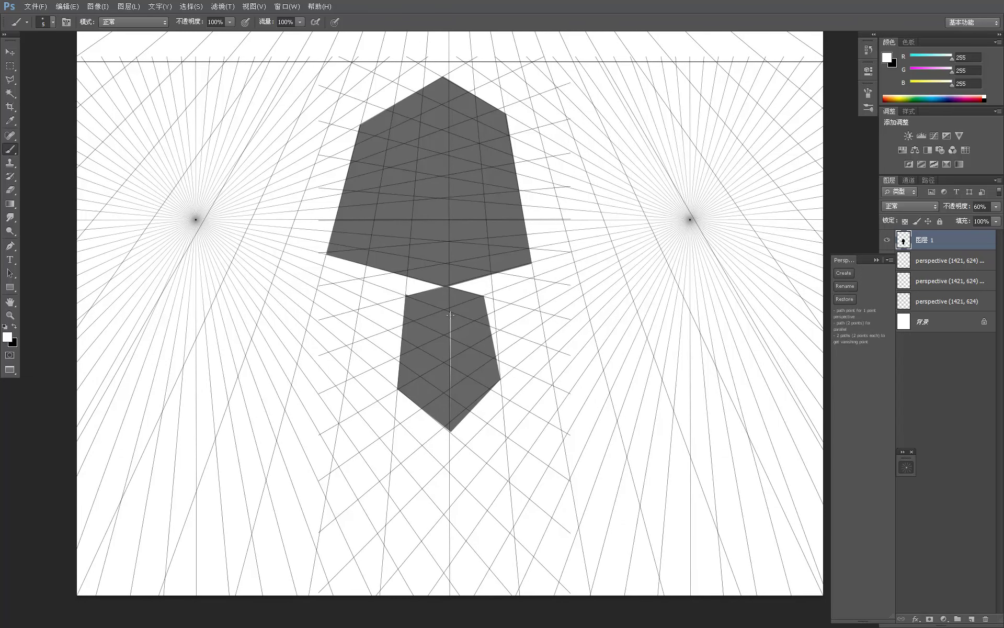
{"action": "right_click_drag", "start_coordinate": [451, 315], "coordinate": [455, 314], "text": "alt"}
{"action": "left_click_drag", "start_coordinate": [455, 314], "coordinate": [455, 387]}
{"action": "key", "text": "ctrl+z"}
{"action": "left_click_drag", "start_coordinate": [449, 306], "coordinate": [449, 357]}
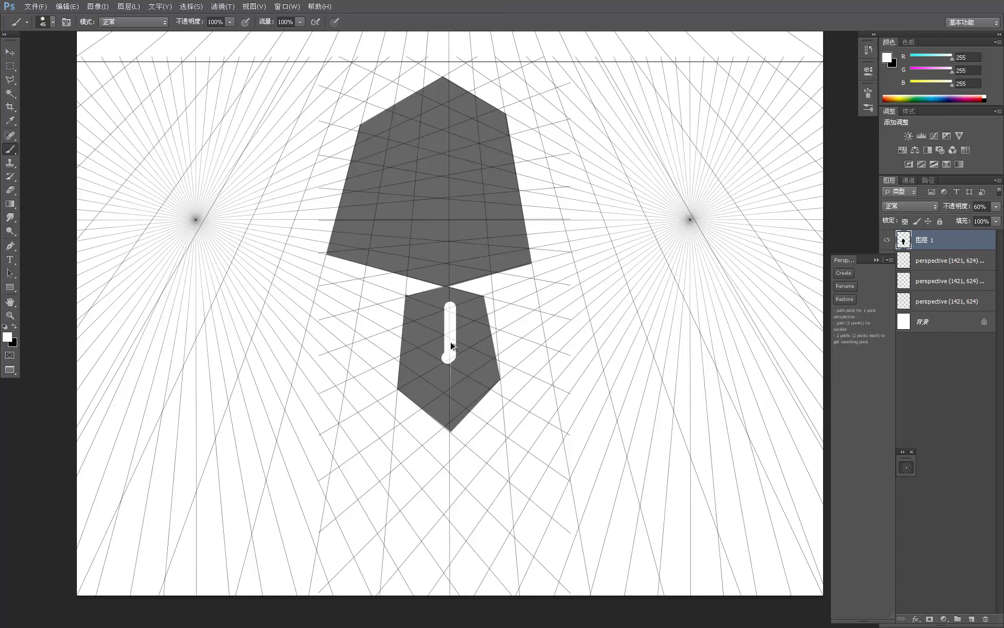
{"action": "key", "text": "ctrl+z"}
{"action": "key", "text": "x"}
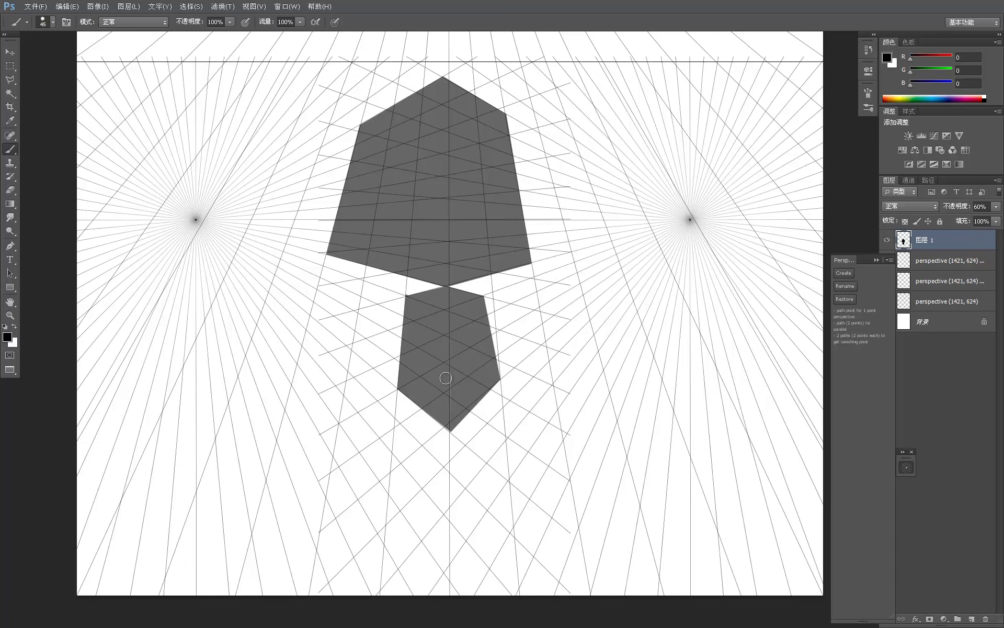
{"action": "key", "text": "m"}
{"action": "key", "text": "e"}
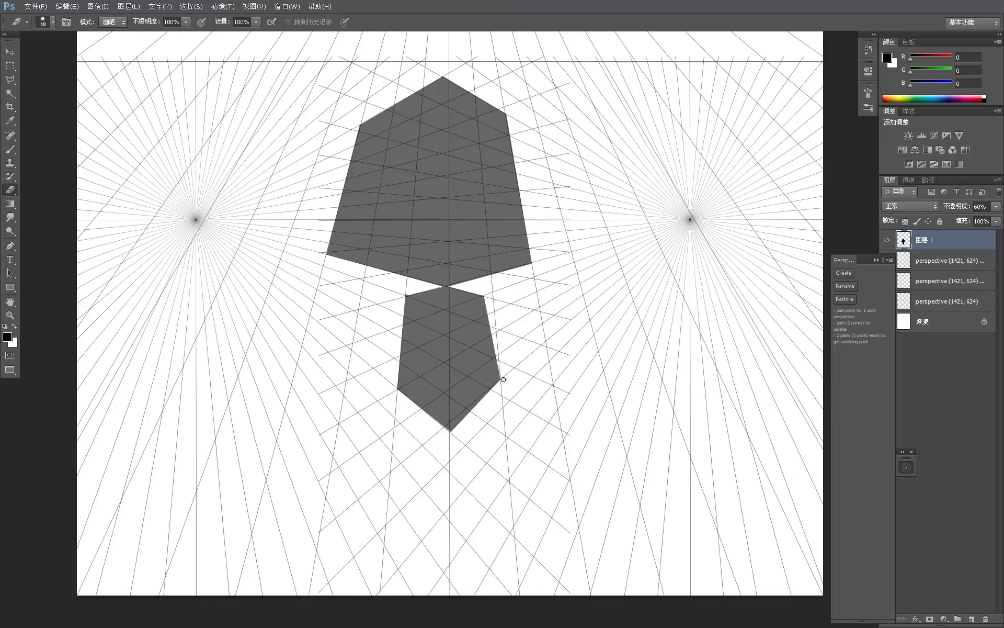
Trim the lower block's bottom-right edge straight by deleting a polygonal selection along it, and clear the selection
{"action": "key", "text": "l"}
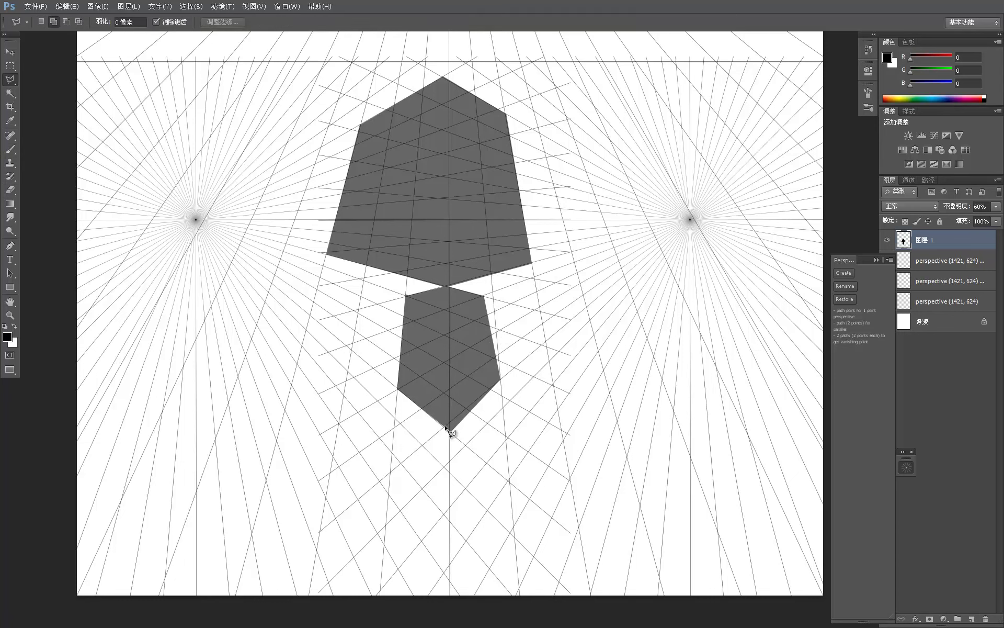
{"action": "left_click", "coordinate": [500, 379]}
{"action": "left_click", "coordinate": [446, 430]}
{"action": "left_click", "coordinate": [475, 452]}
{"action": "left_click", "coordinate": [522, 393]}
{"action": "left_click", "coordinate": [509, 385]}
{"action": "key", "text": "Delete"}
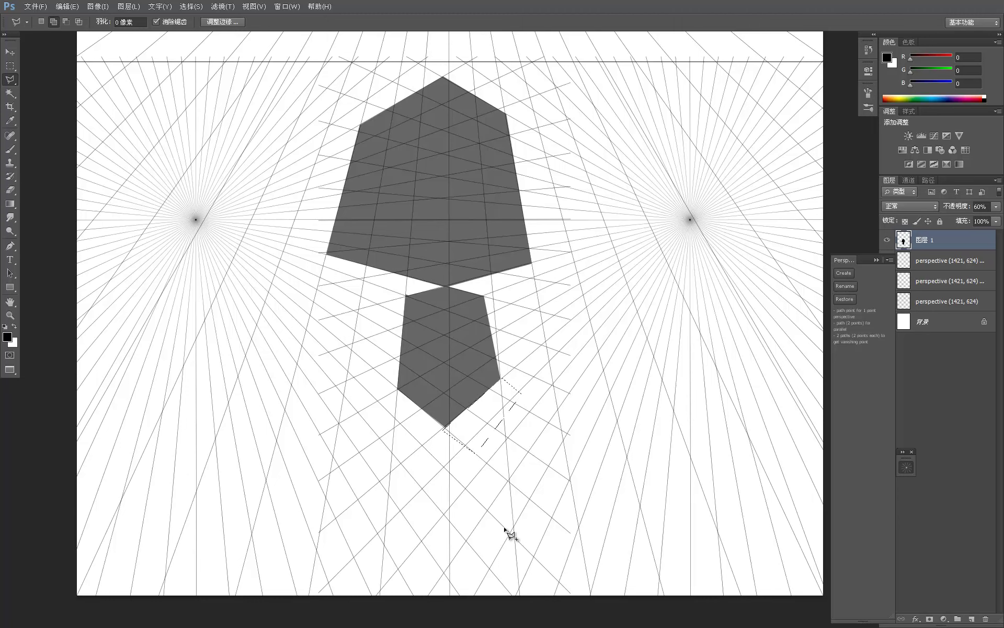
{"action": "key", "text": "ctrl+d"}
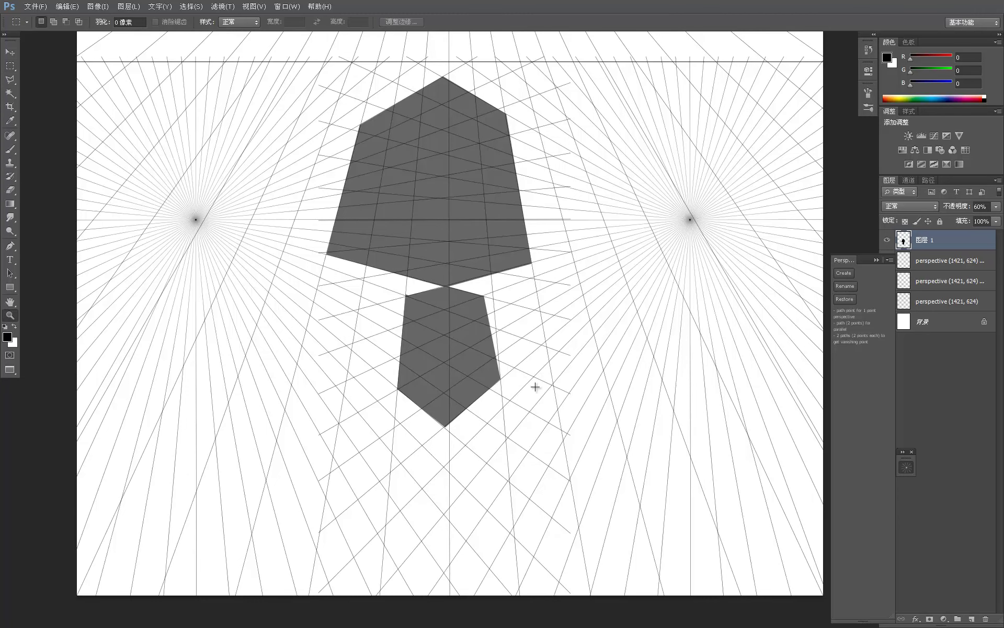
Try to flip layer 图层 1 together with the three perspective layers using Free Transform
{"action": "key", "text": "z"}
{"action": "left_click", "coordinate": [538, 382], "text": "alt"}
{"action": "key", "text": "m"}
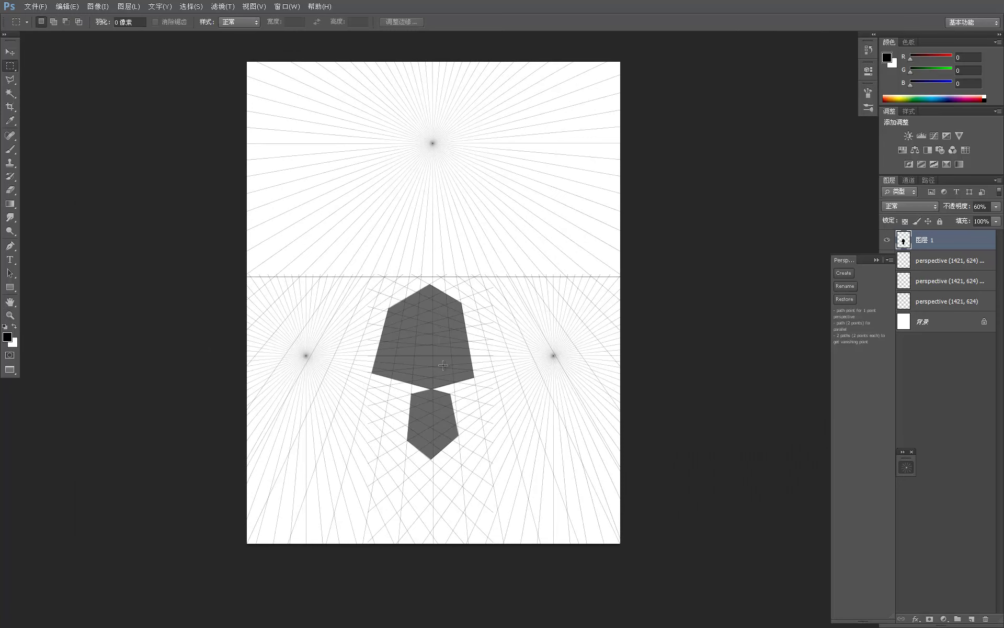
{"action": "key", "text": "z"}
{"action": "left_click_drag", "start_coordinate": [463, 362], "coordinate": [467, 369]}
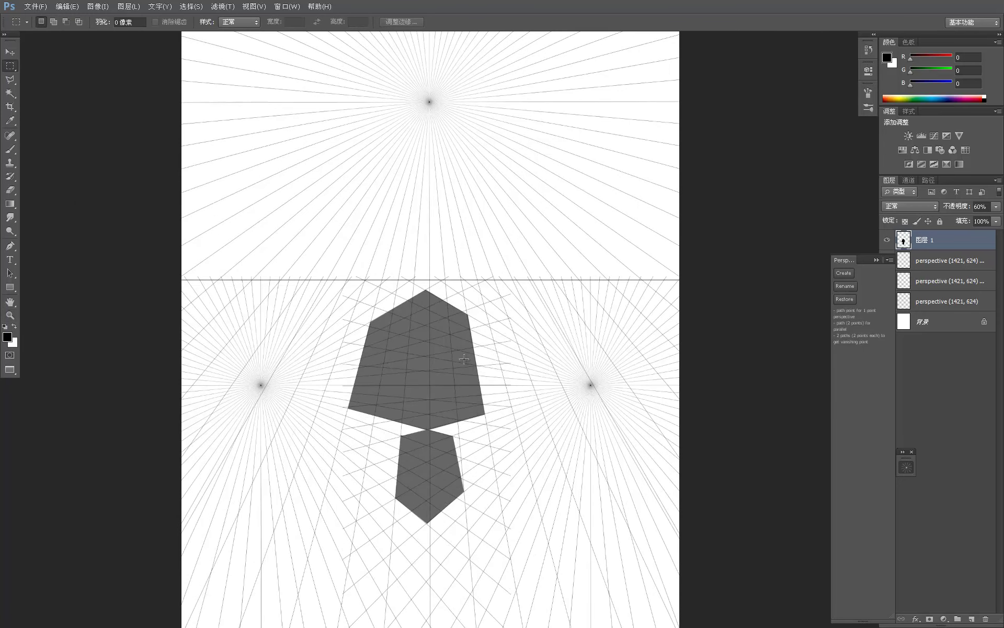
{"action": "left_click", "coordinate": [876, 261]}
{"action": "left_click", "coordinate": [928, 302], "text": "shift"}
{"action": "key", "text": "ctrl+t"}
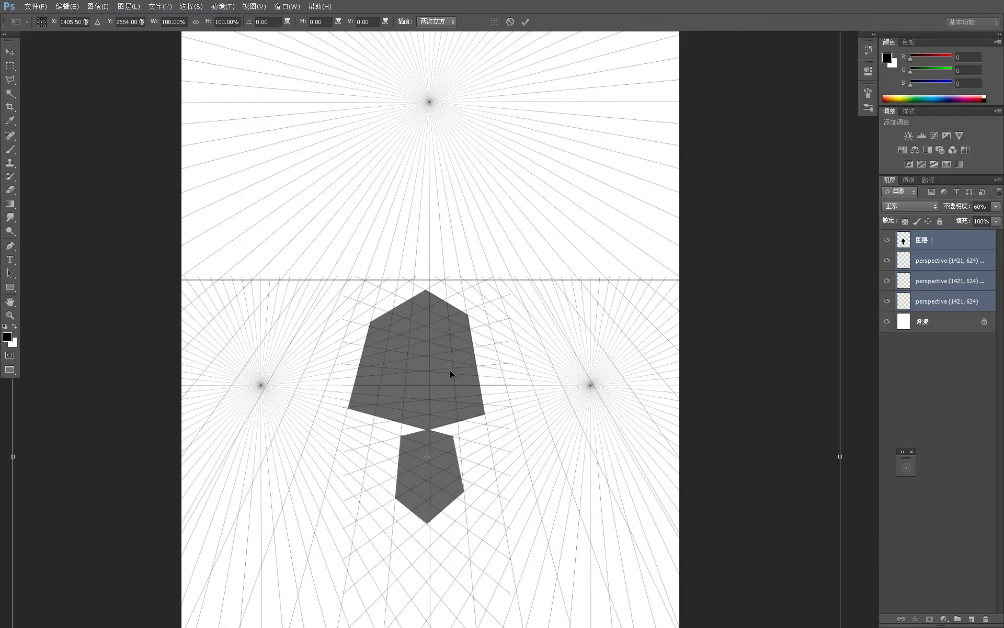
{"action": "right_click", "coordinate": [450, 370]}
{"action": "left_click", "coordinate": [469, 505]}
{"action": "key", "text": "Return"}
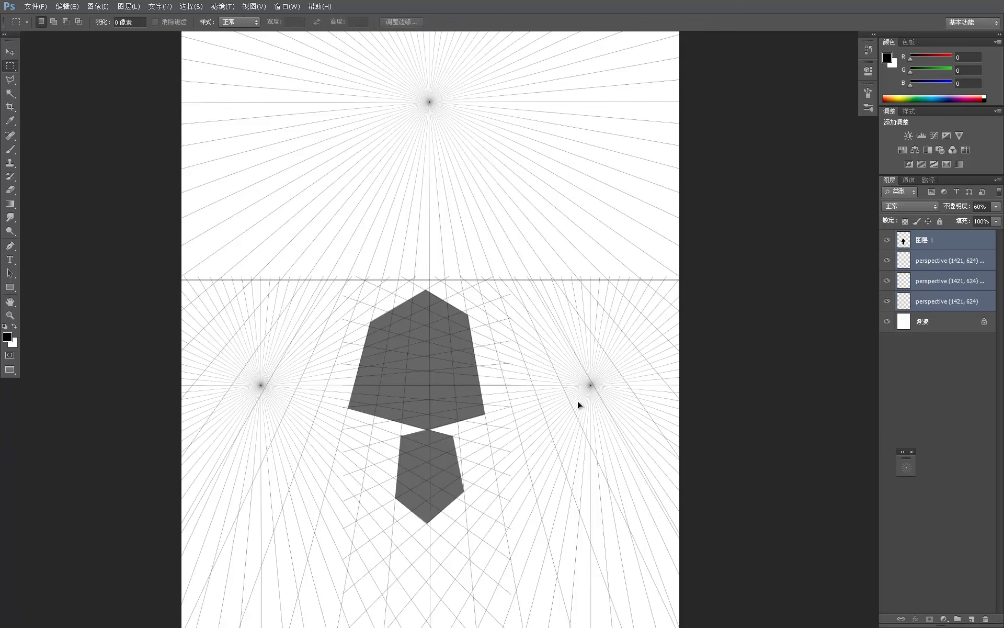
Crop the document to its existing canvas bounds, removing the layer pixels outside the canvas
{"action": "key", "text": "c"}
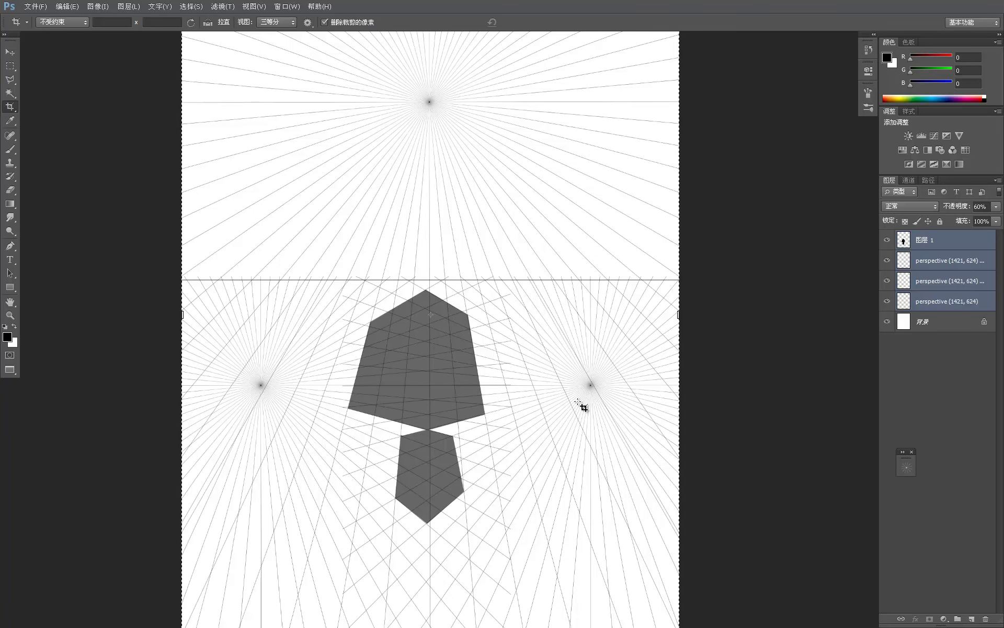
{"action": "left_click", "coordinate": [578, 403]}
{"action": "key", "text": "Return"}
{"action": "key", "text": "z"}
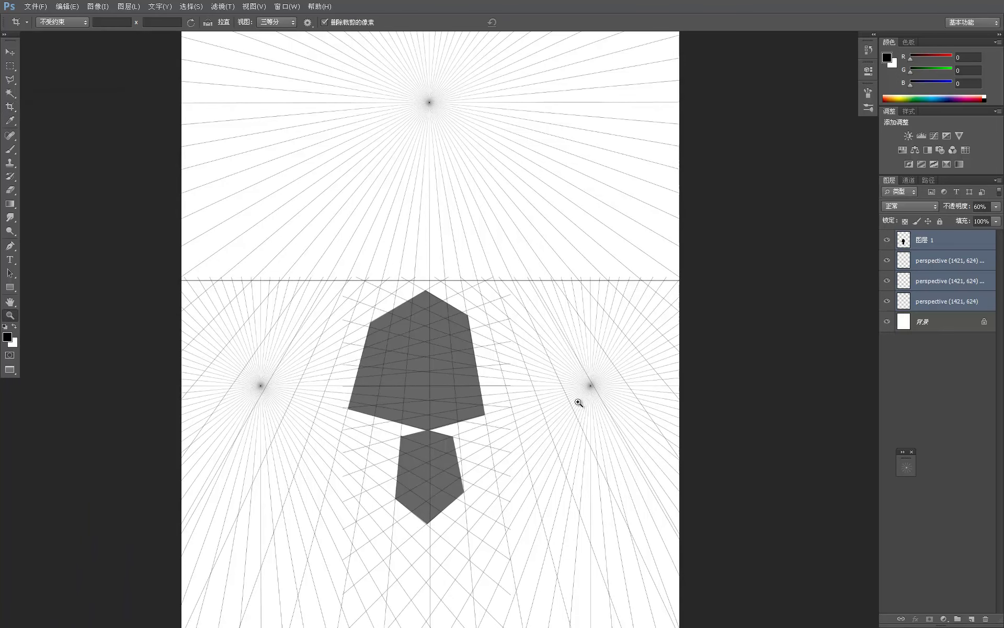
Try flipping layer 图层 1 and the three perspective layers vertically within the canvas bounds
{"action": "key", "text": "c"}
{"action": "left_click", "coordinate": [914, 250]}
{"action": "left_click", "coordinate": [918, 302], "text": "shift"}
{"action": "key", "text": "ctrl"}
{"action": "key", "text": "ctrl+t"}
{"action": "right_click", "coordinate": [521, 325]}
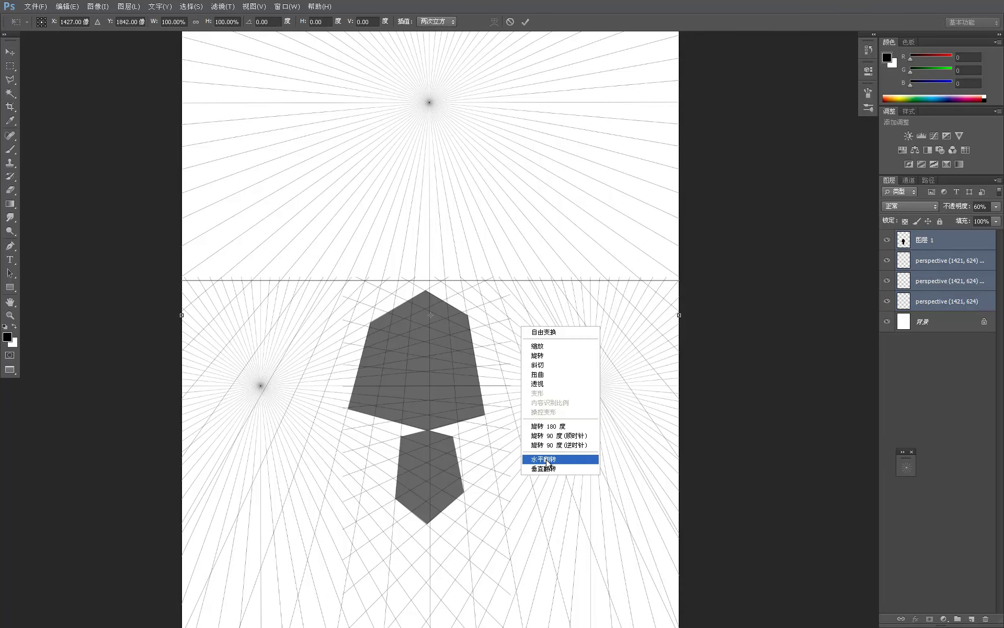
{"action": "left_click", "coordinate": [548, 468]}
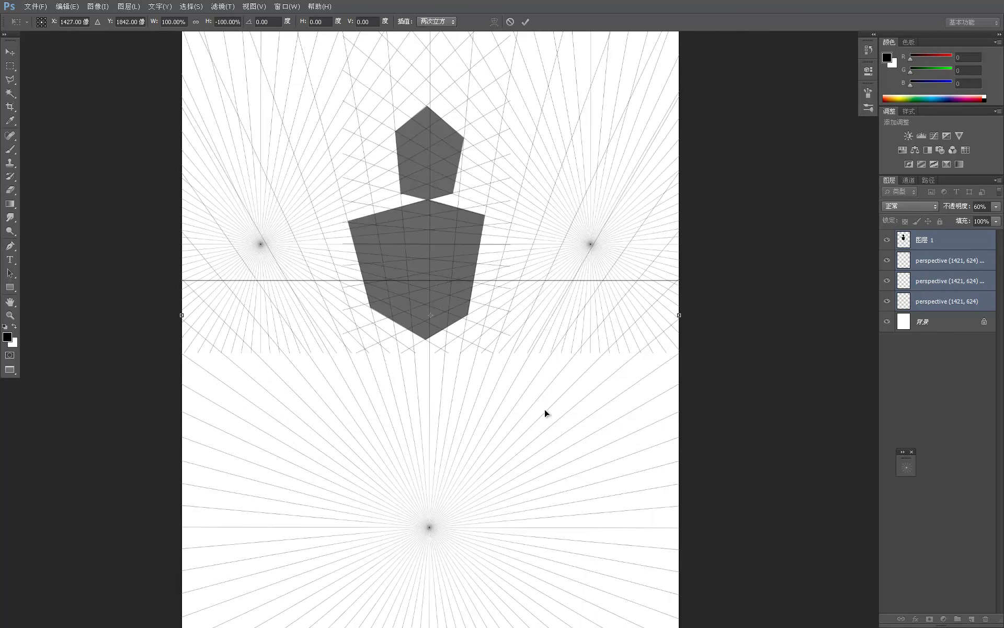
{"action": "key", "text": "Return"}
{"action": "key", "text": "c"}
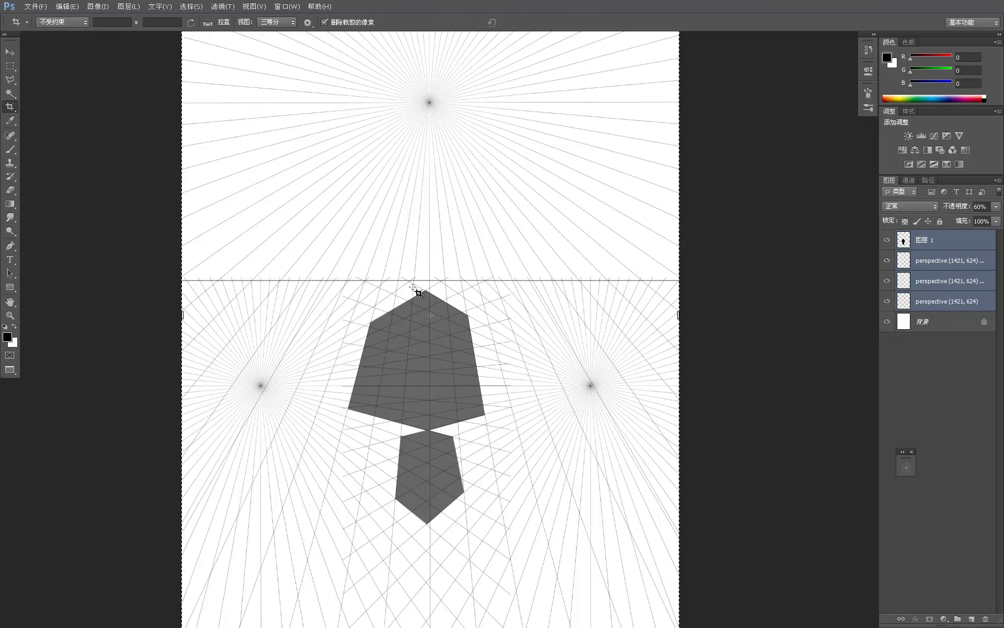
{"action": "scroll", "coordinate": [413, 272], "scroll_direction": "up", "scroll_amount": 2}
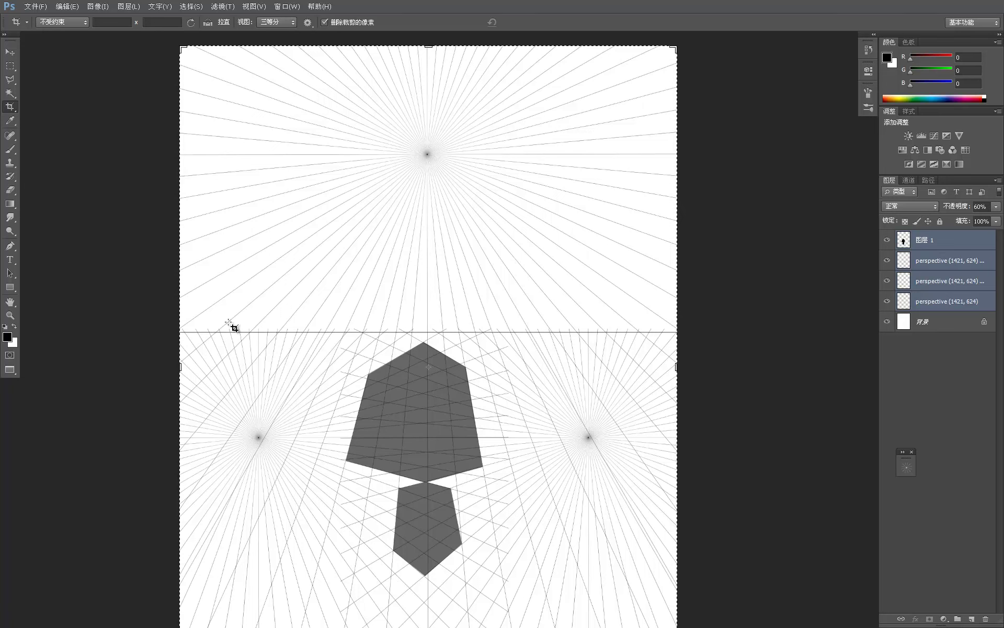
{"action": "scroll", "coordinate": [614, 345], "scroll_direction": "down", "scroll_amount": 1}
{"action": "scroll", "coordinate": [466, 356], "scroll_direction": "down", "scroll_amount": 1}
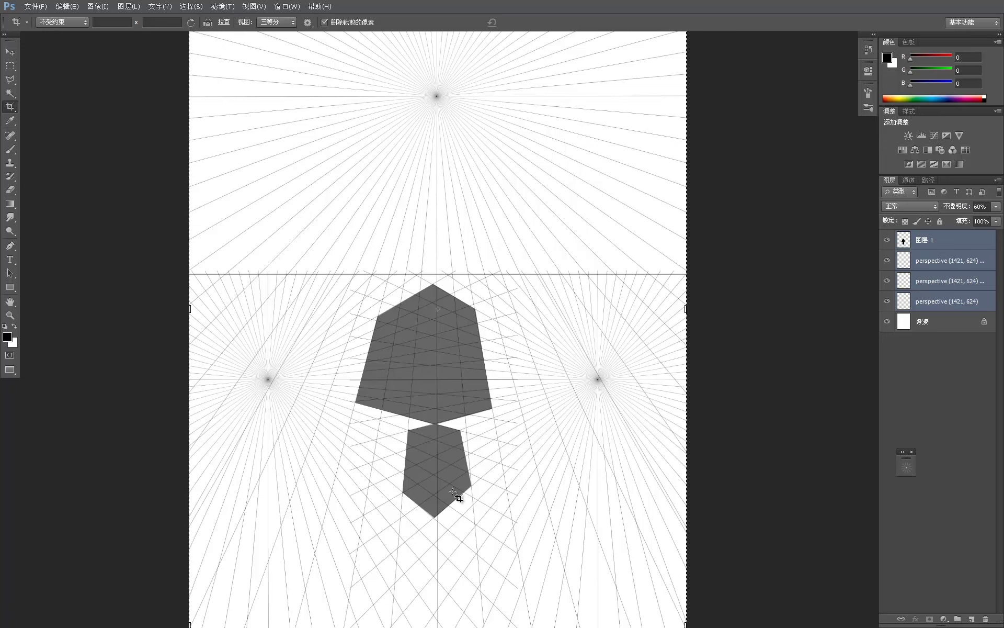
Activate only layer 图层 1 and prepare a 30-pixel brush in pure red (255, 0, 0) near where the two shapes meet
{"action": "key", "text": "b"}
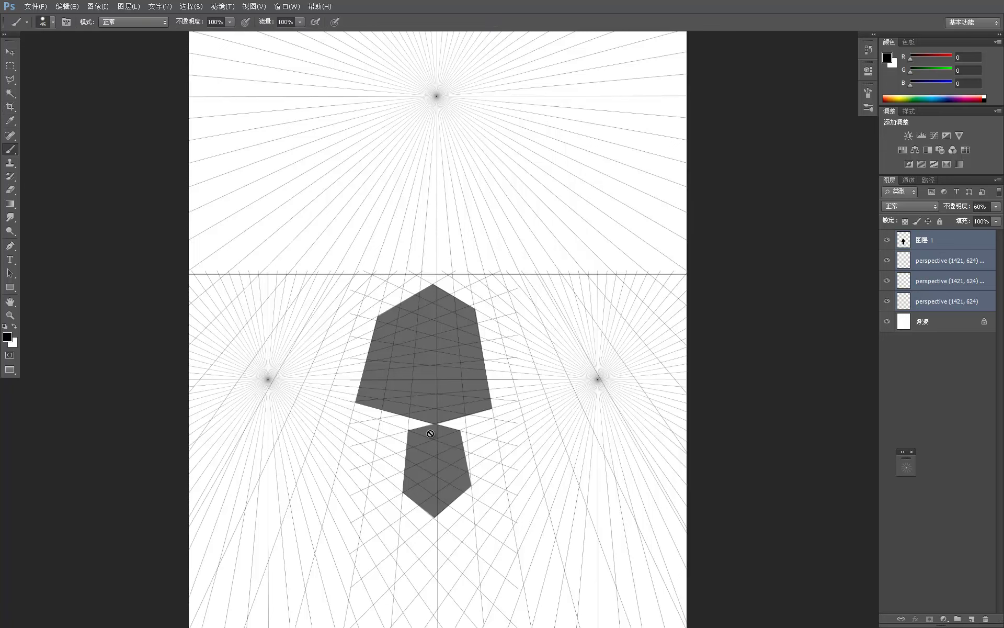
{"action": "left_click", "coordinate": [961, 243]}
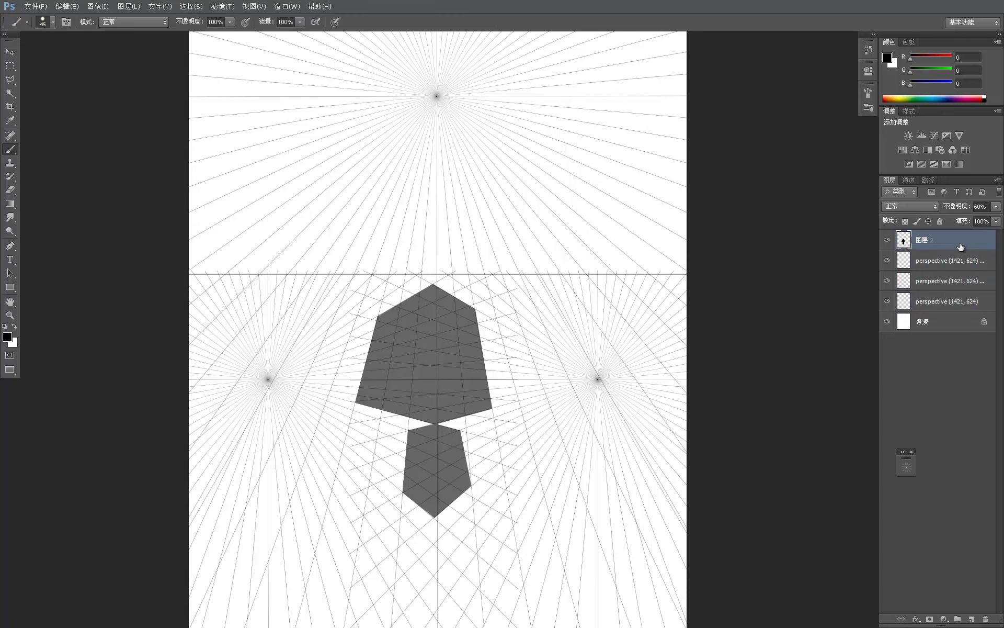
{"action": "left_click", "coordinate": [429, 429], "text": "ctrl"}
{"action": "left_click", "coordinate": [429, 429], "text": "ctrl"}
{"action": "left_click", "coordinate": [426, 431], "text": "alt"}
{"action": "left_click", "coordinate": [8, 337]}
{"action": "left_click_drag", "start_coordinate": [696, 340], "coordinate": [717, 325]}
{"action": "left_click", "coordinate": [834, 319]}
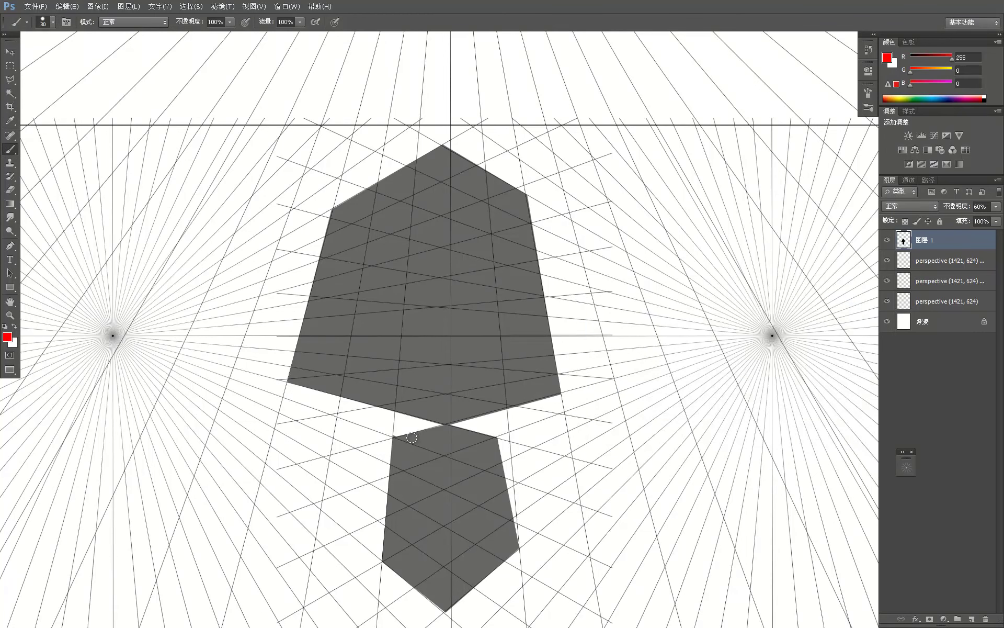
Paint the four-sided top face of the smaller lower block red with a 15-pixel brush
{"action": "mouse_move", "coordinate": [405, 439]}
{"action": "left_mouse_down"}
{"action": "mouse_move", "coordinate": [437, 451]}
{"action": "mouse_move", "coordinate": [438, 433]}
{"action": "mouse_move", "coordinate": [476, 438]}
{"action": "left_mouse_up"}
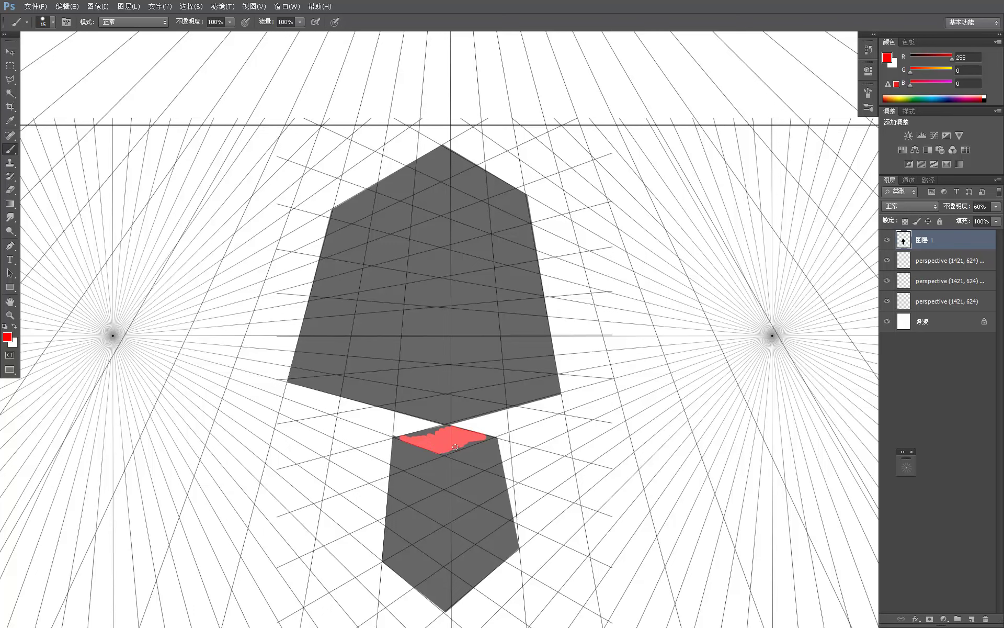
{"action": "left_click_drag", "start_coordinate": [416, 439], "coordinate": [414, 436]}
Flip layer 图层 1 and the three perspective layers vertically with Free Transform
{"action": "key", "text": "z"}
{"action": "left_click", "coordinate": [484, 366], "text": "alt"}
{"action": "left_click", "coordinate": [484, 366], "text": "alt"}
{"action": "left_click", "coordinate": [484, 366], "text": "alt"}
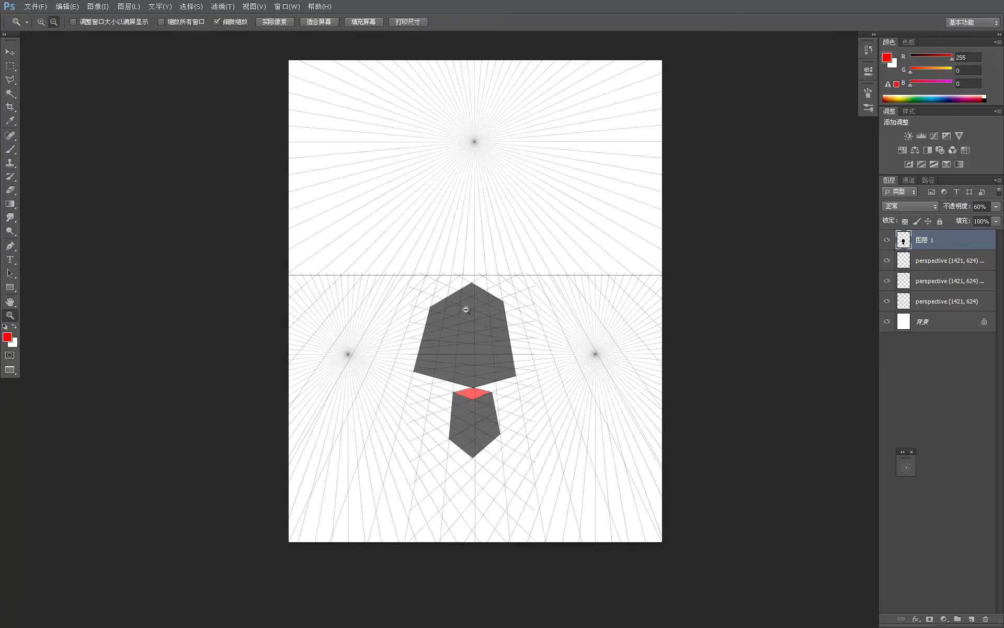
{"action": "left_click", "coordinate": [919, 302], "text": "shift"}
{"action": "key", "text": "ctrl+t"}
{"action": "right_click", "coordinate": [508, 295]}
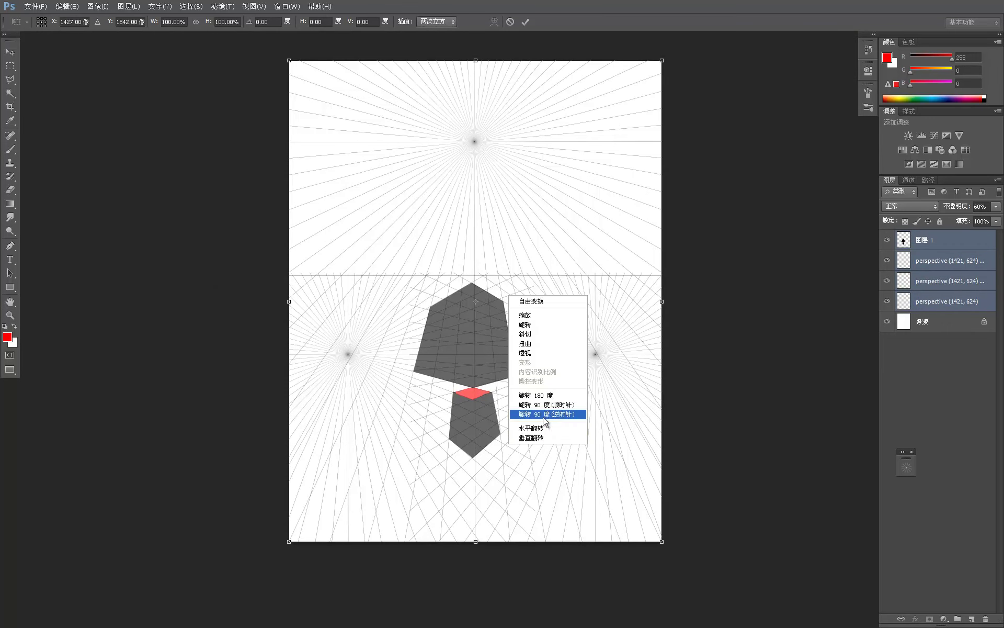
{"action": "left_click", "coordinate": [543, 437]}
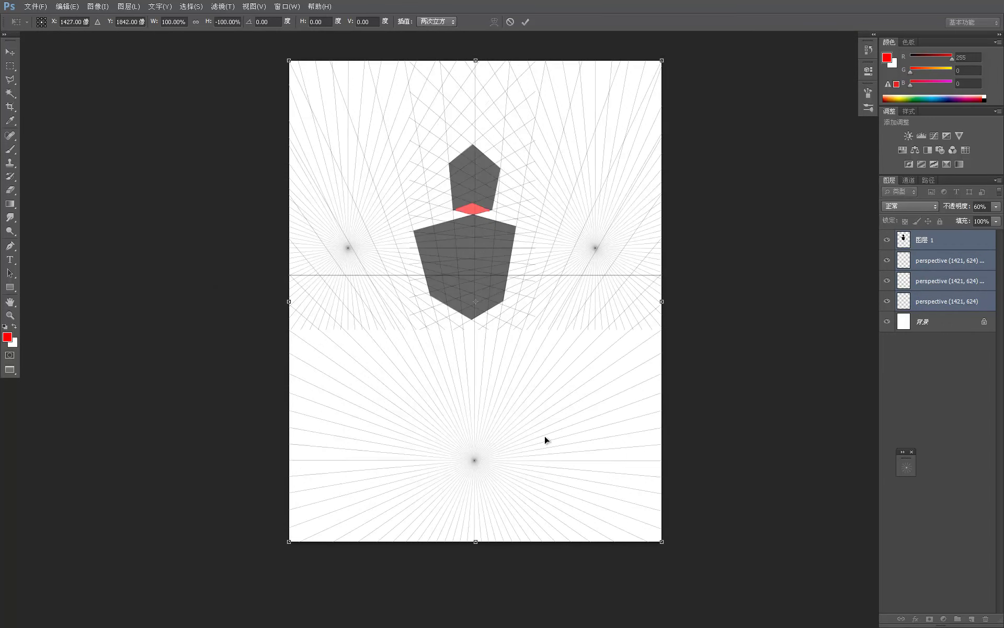
{"action": "key", "text": "z"}
{"action": "key", "text": "Return"}
{"action": "left_click", "coordinate": [470, 109]}
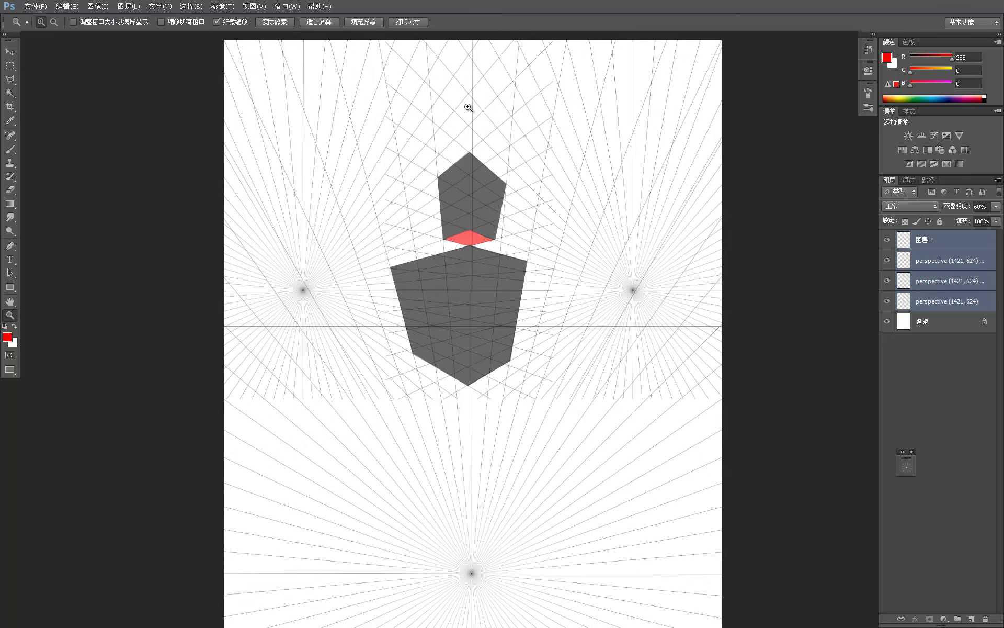
Try moving layer 图层 1 and the three perspective layers upward so both shapes sit above the horizon line, and undo the move
{"action": "key", "text": "b"}
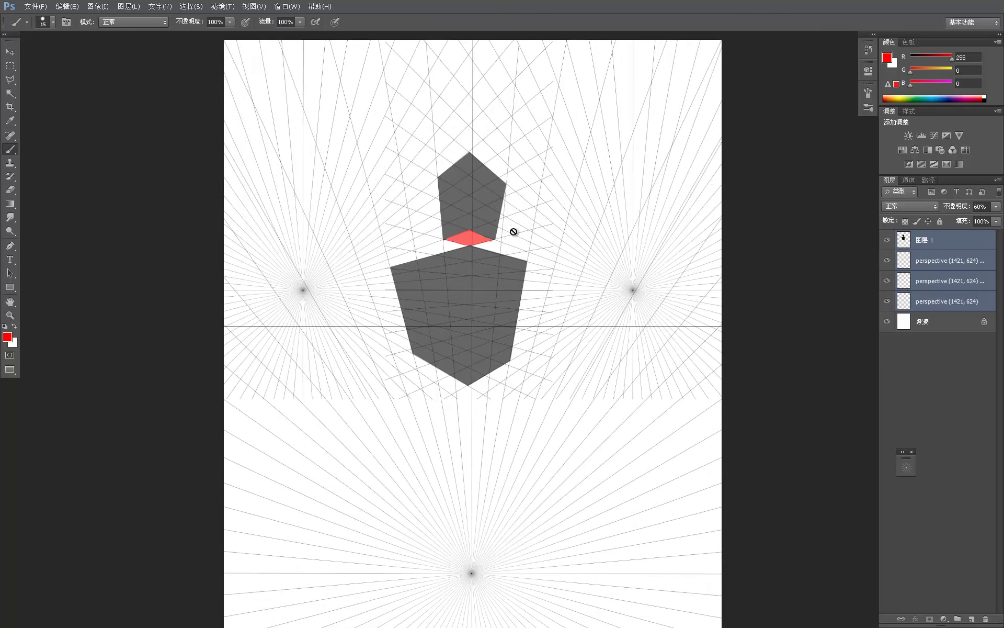
{"action": "key", "text": "v"}
{"action": "mouse_move", "coordinate": [486, 281]}
{"action": "left_mouse_down"}
{"action": "mouse_move", "coordinate": [477, 168]}
{"action": "mouse_move", "coordinate": [483, 176]}
{"action": "left_mouse_up"}
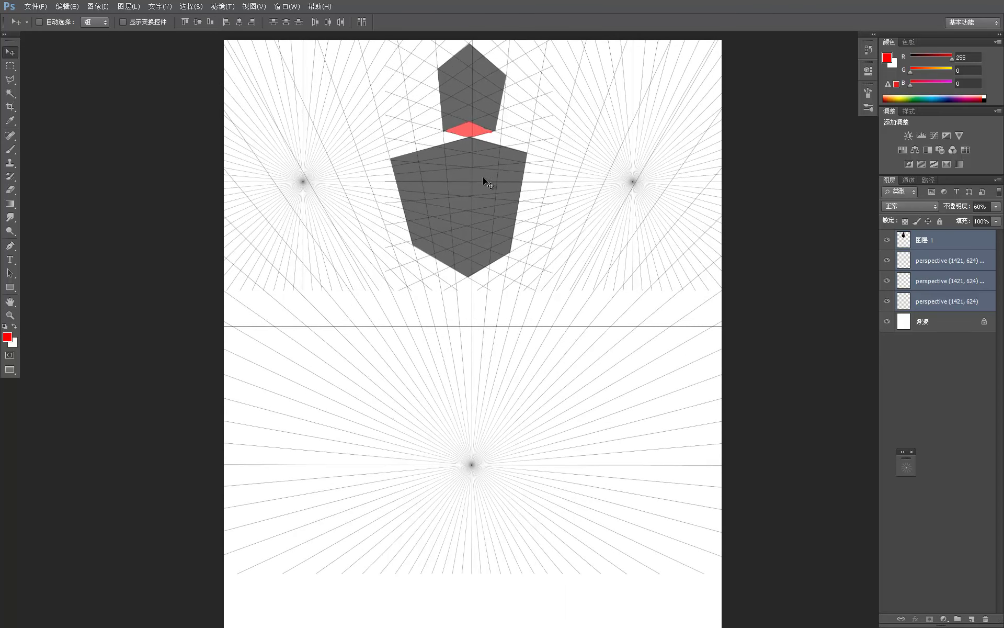
{"action": "key", "text": "ctrl+z"}
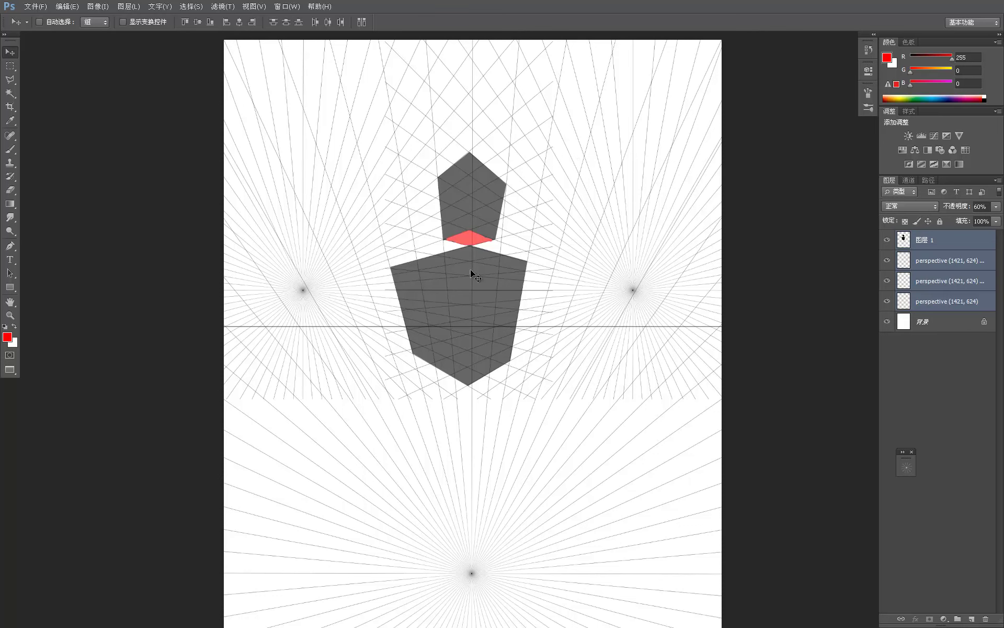
Leave full-screen view and arrange the untitled drawing's window in front of the raised 三点透视.jpg reference window
{"action": "key", "text": "f"}
{"action": "key", "text": "f"}
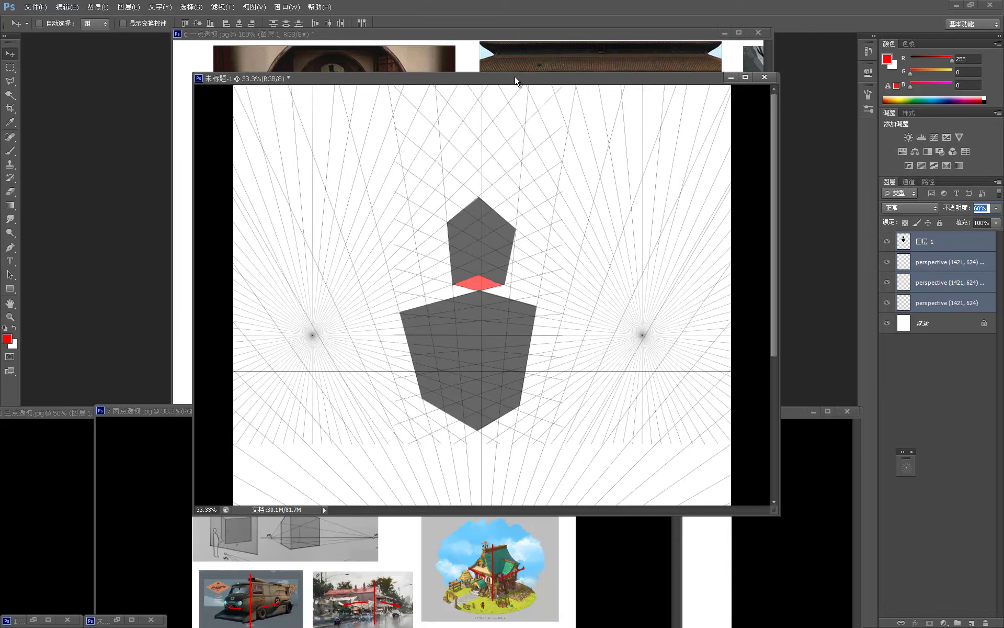
{"action": "mouse_move", "coordinate": [515, 79]}
{"action": "left_mouse_down"}
{"action": "mouse_move", "coordinate": [505, 63]}
{"action": "mouse_move", "coordinate": [513, 69]}
{"action": "left_mouse_up"}
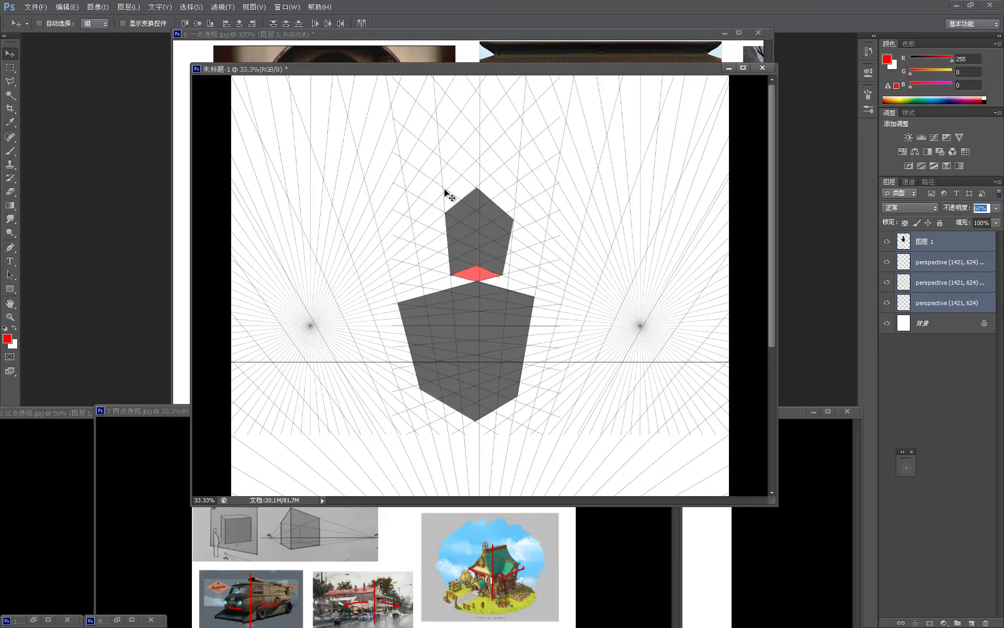
{"action": "left_click", "coordinate": [639, 565]}
{"action": "left_click", "coordinate": [632, 410]}
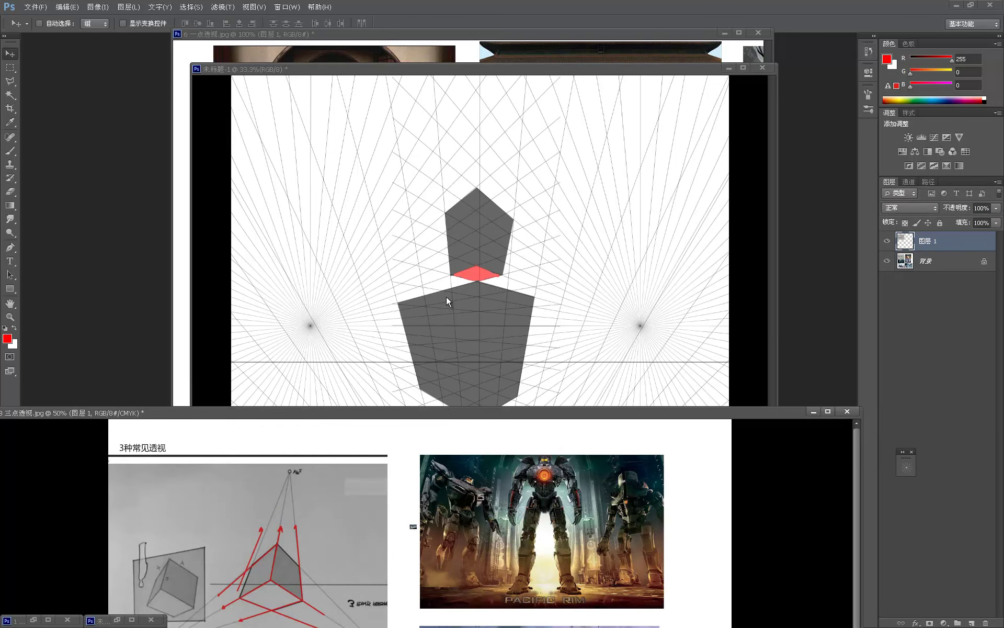
{"action": "left_click", "coordinate": [446, 352]}
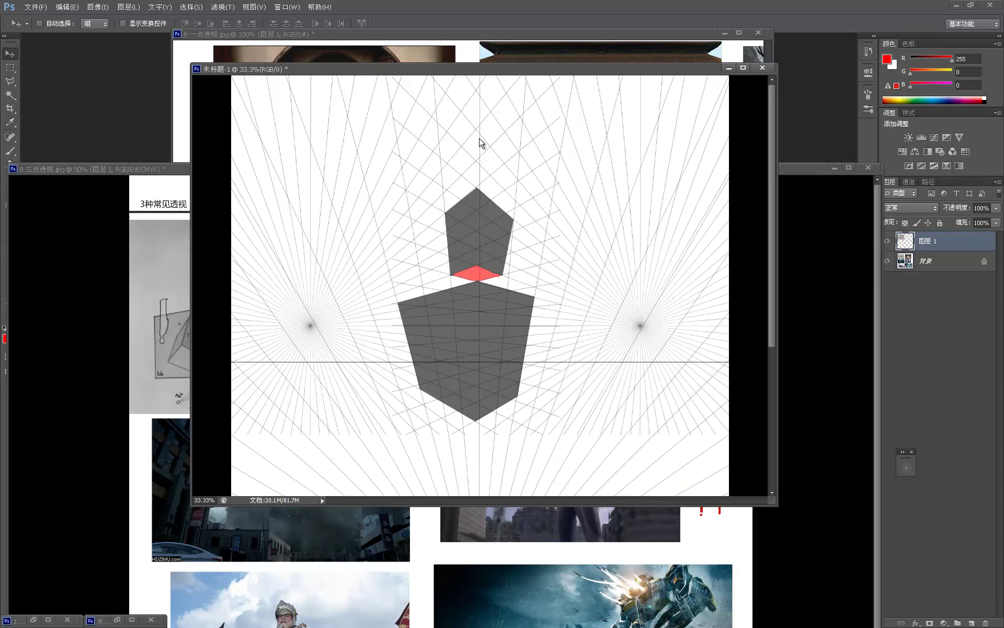
{"action": "left_click", "coordinate": [478, 154]}
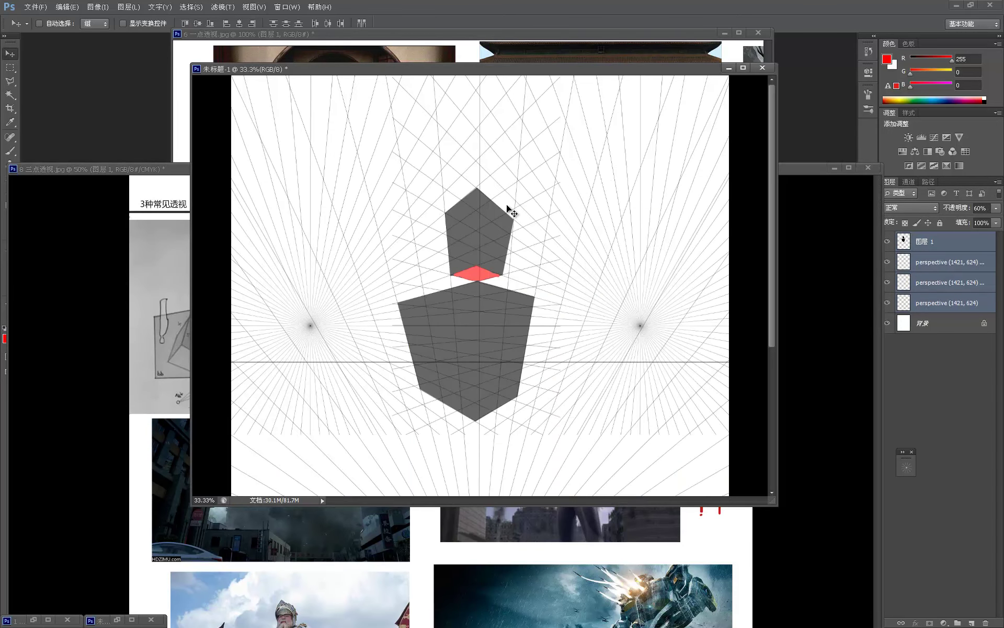
Bring the 三点透视.jpg reference forward and minimize it together with the 两点透视.jpg window, leaving the drawing in front
{"action": "left_click", "coordinate": [652, 560]}
{"action": "left_click", "coordinate": [550, 152]}
{"action": "left_click", "coordinate": [834, 244]}
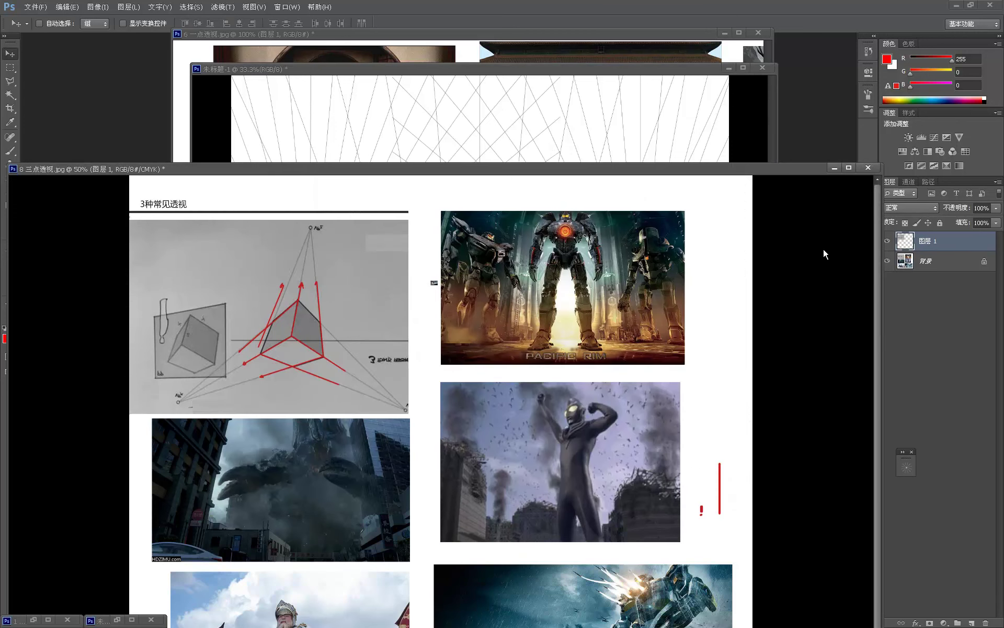
{"action": "left_click", "coordinate": [832, 168]}
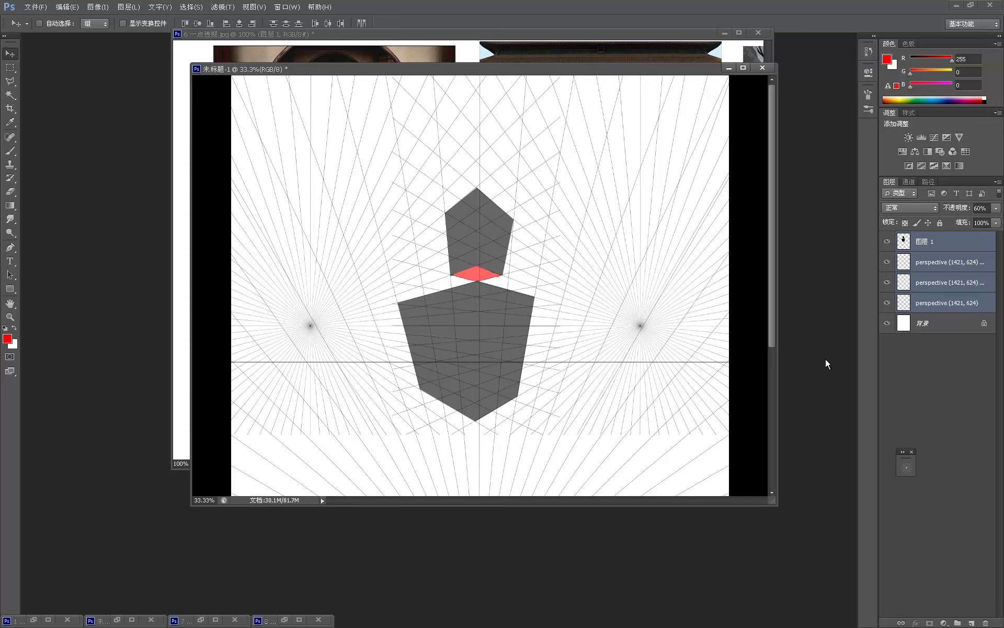